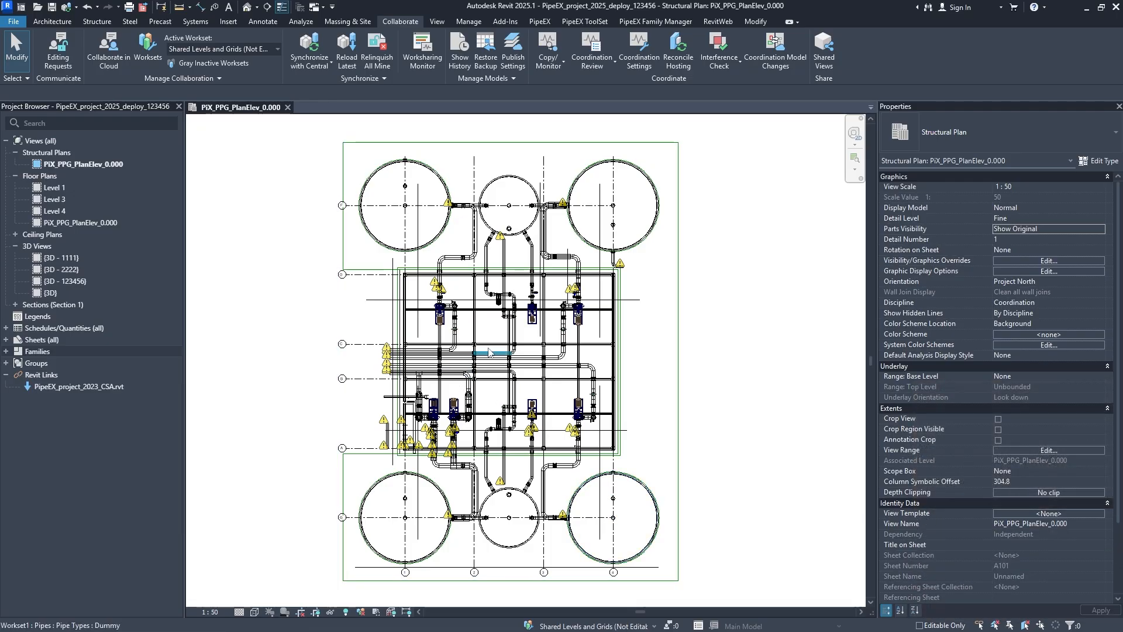
pyautogui.scroll(1, 460, 331)
pyautogui.scroll(-1, 493, 301)
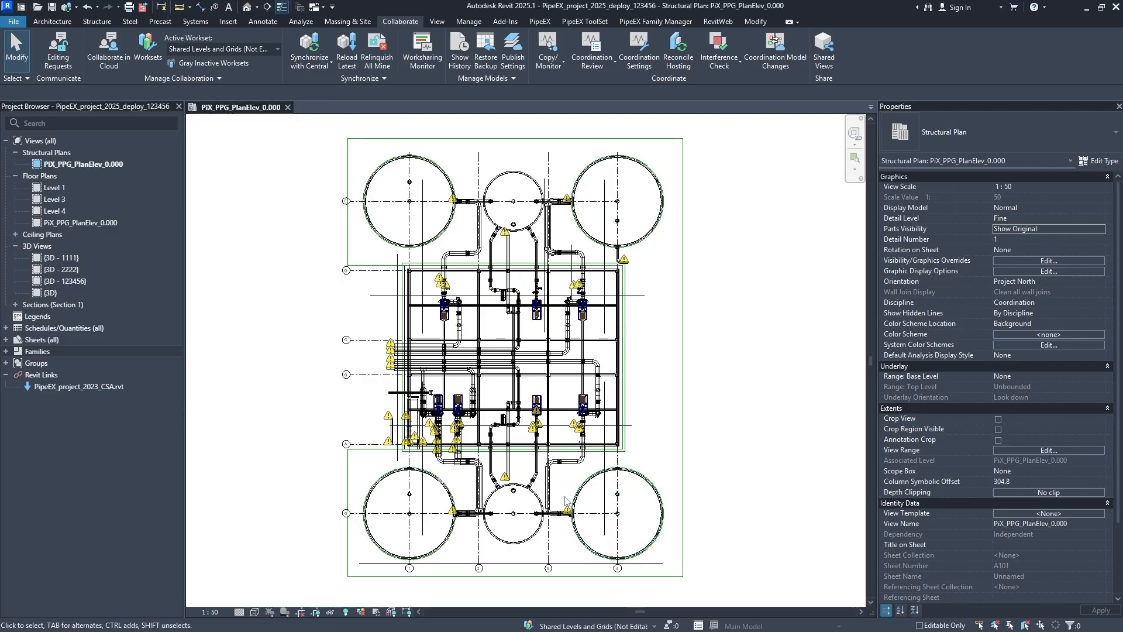
pyautogui.moveTo(564, 448); pyautogui.dragTo(562, 459, button='middle')
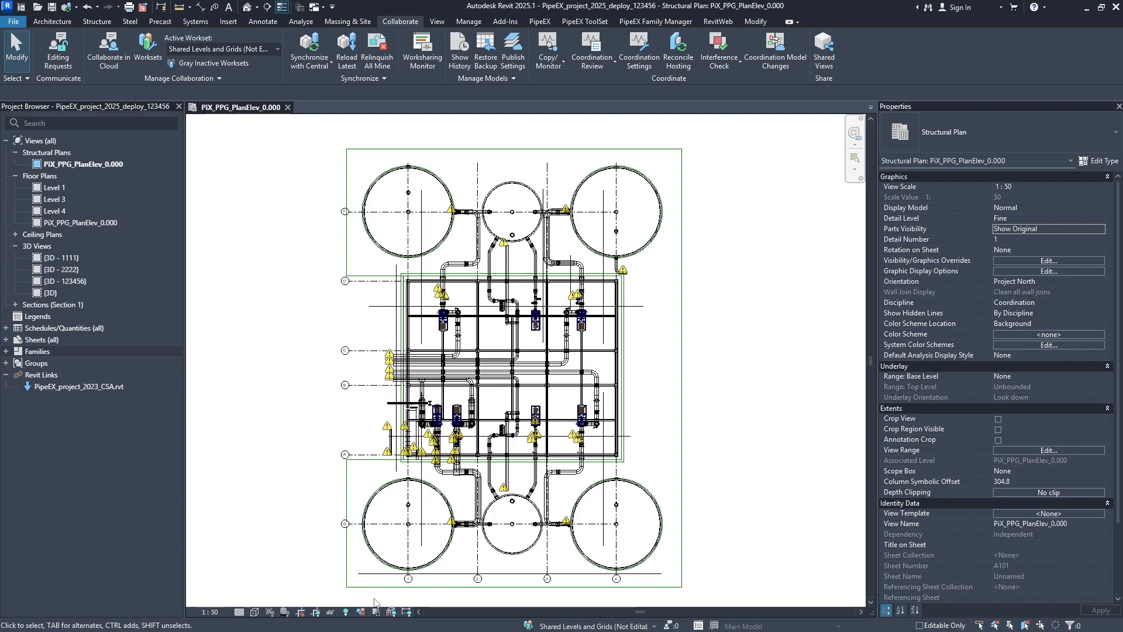
pyautogui.click(1005, 514)
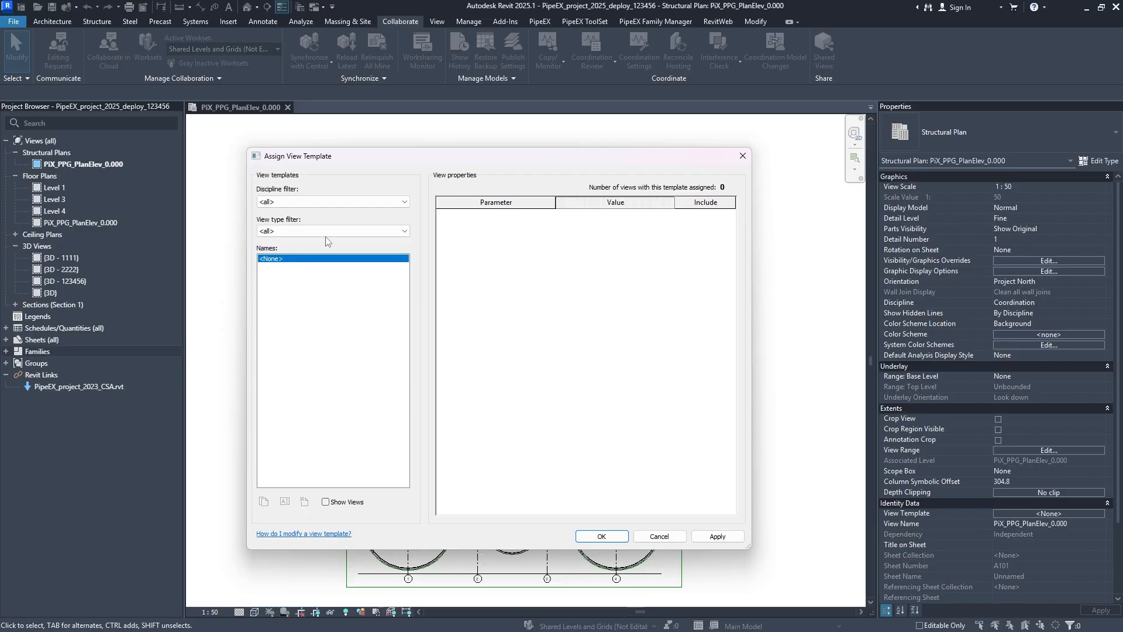
pyautogui.click(292, 202)
pyautogui.click(284, 211)
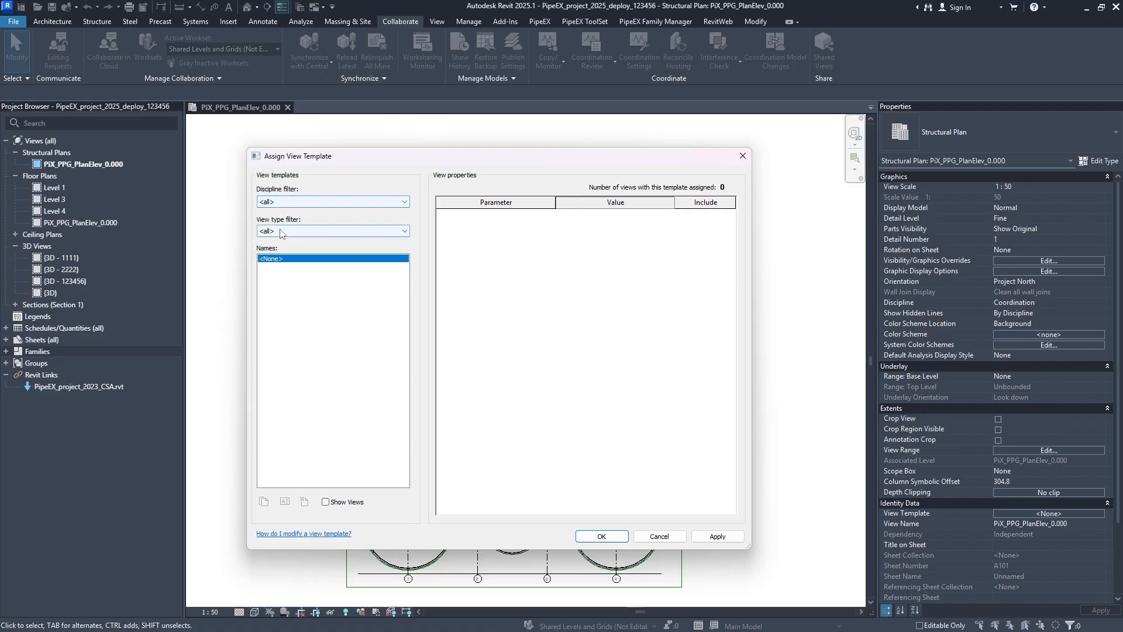
pyautogui.click(281, 231)
pyautogui.click(283, 240)
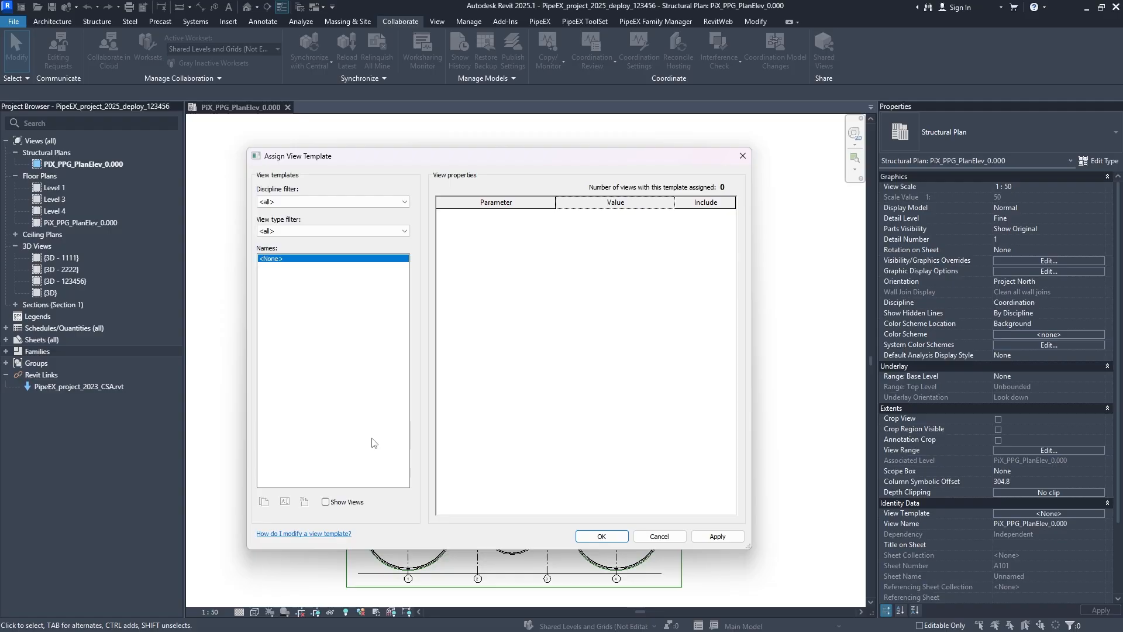
pyautogui.click(326, 503)
pyautogui.click(299, 290)
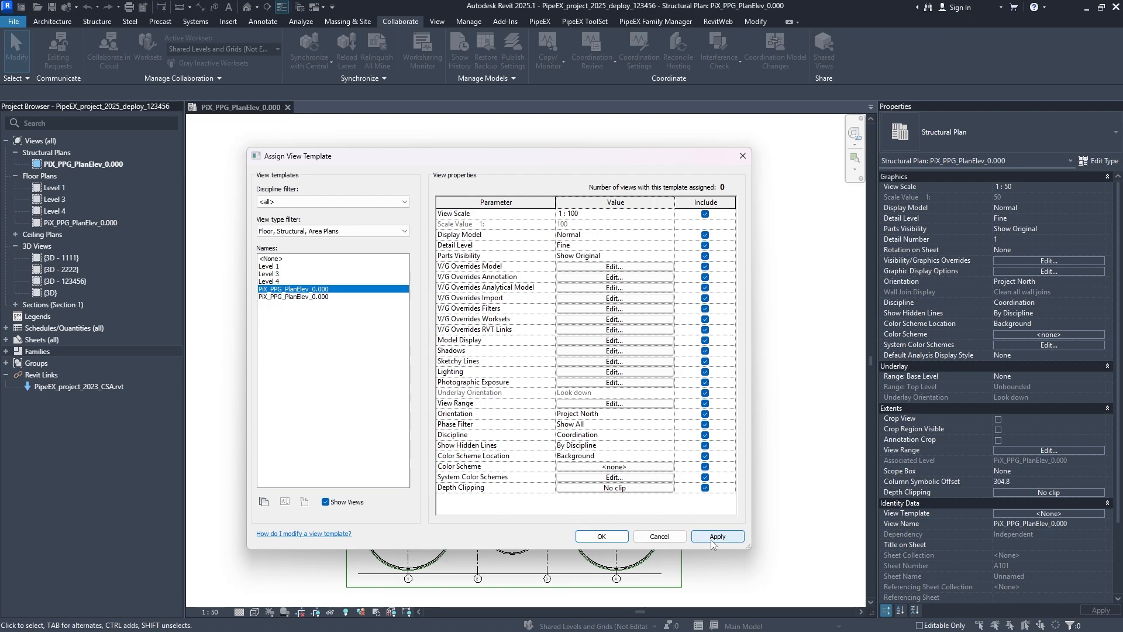
pyautogui.click(602, 536)
# - Include views in the structural plan's view template list and duplicate PiX_PPG_PlanElev_0.000 as a new view template
pyautogui.click(1049, 513)
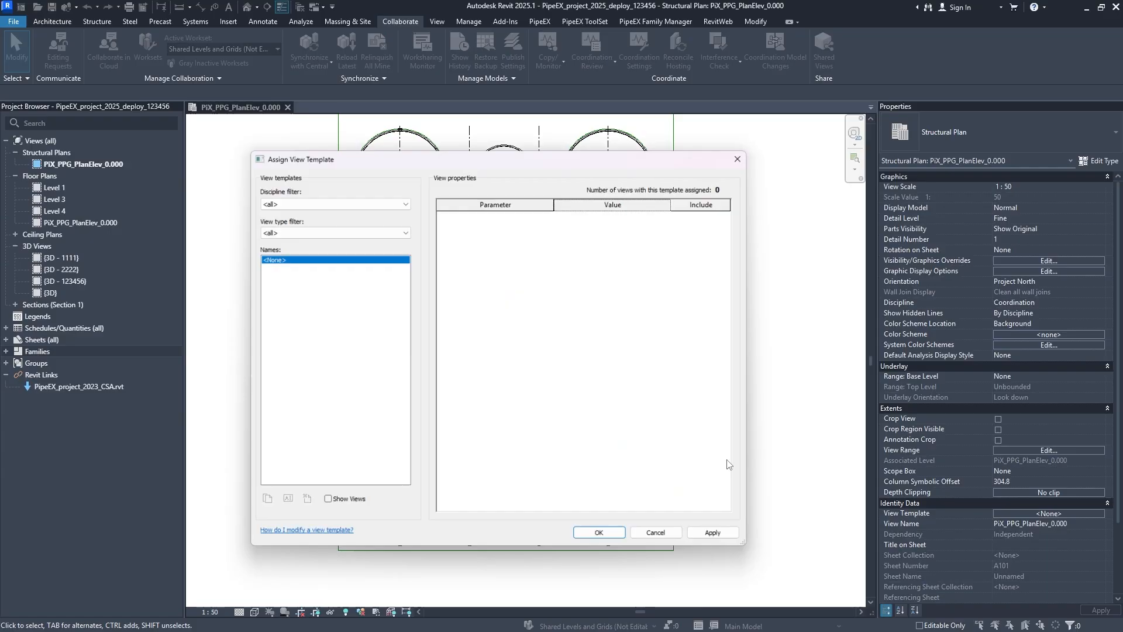
pyautogui.click(326, 502)
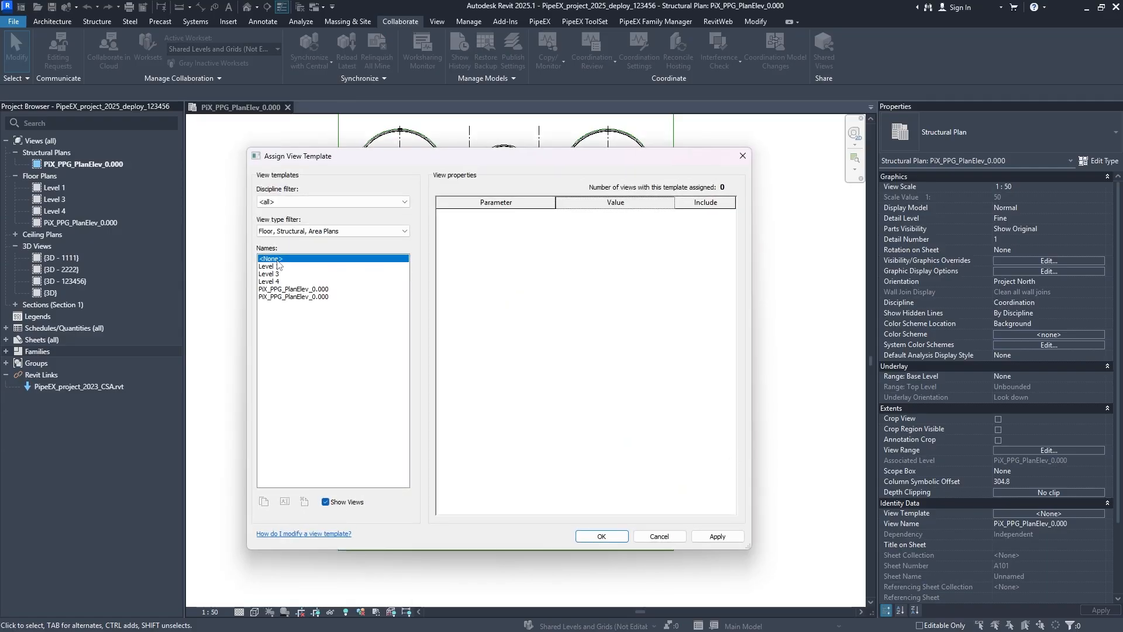
pyautogui.click(314, 289)
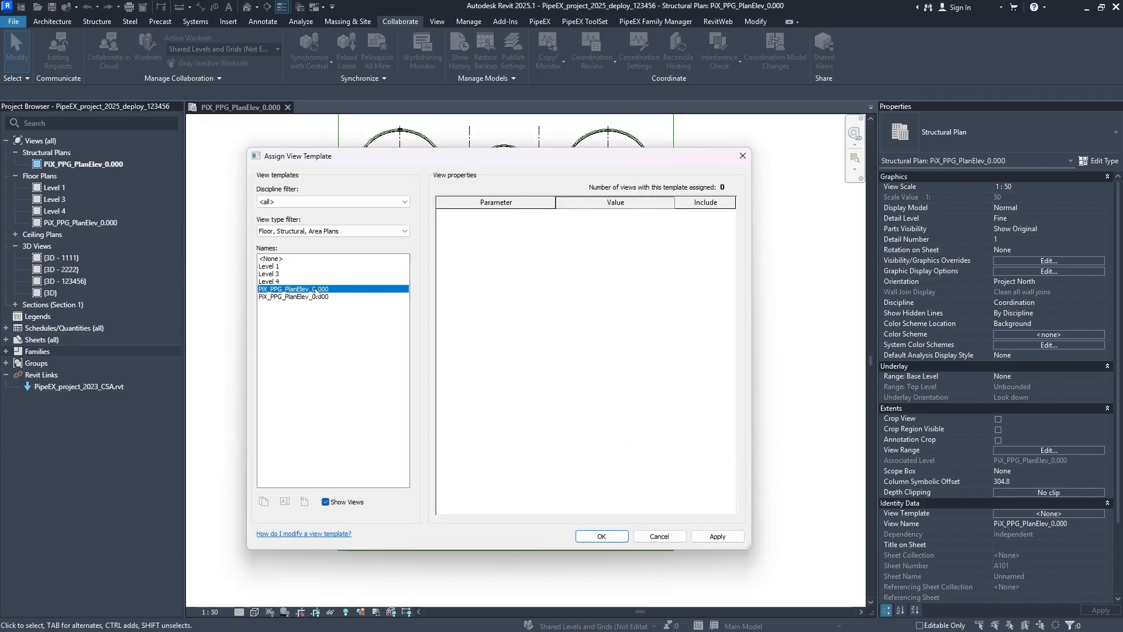
pyautogui.click(263, 502)
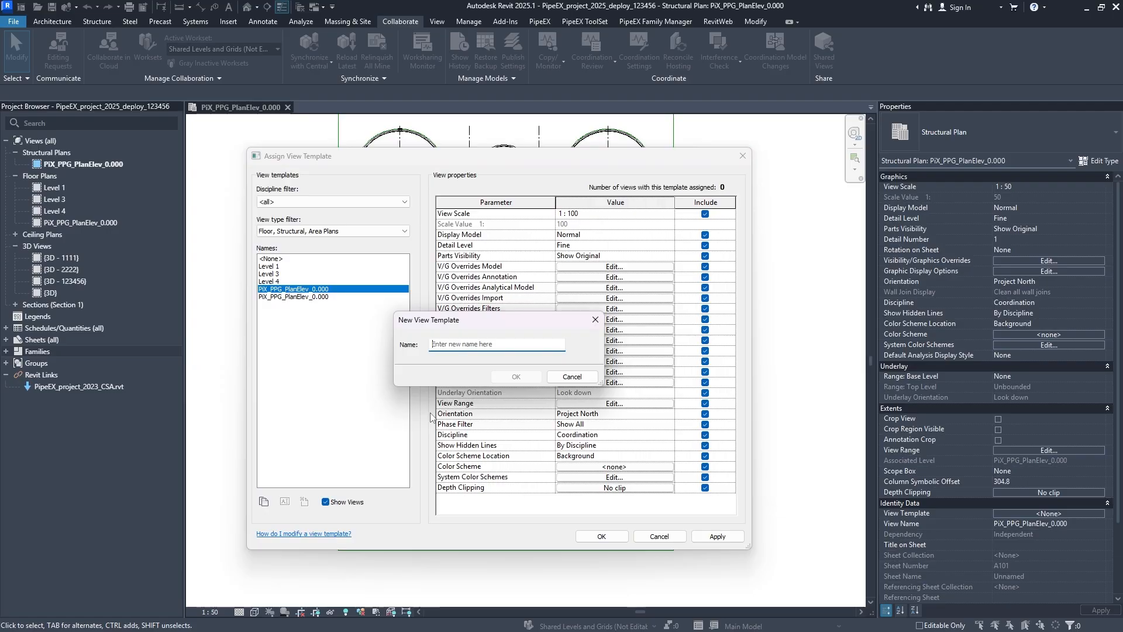
# - Name the new view template PipeEX_Piping_Layouts and assign it to the current structural plan
pyautogui.write('PipeEX')
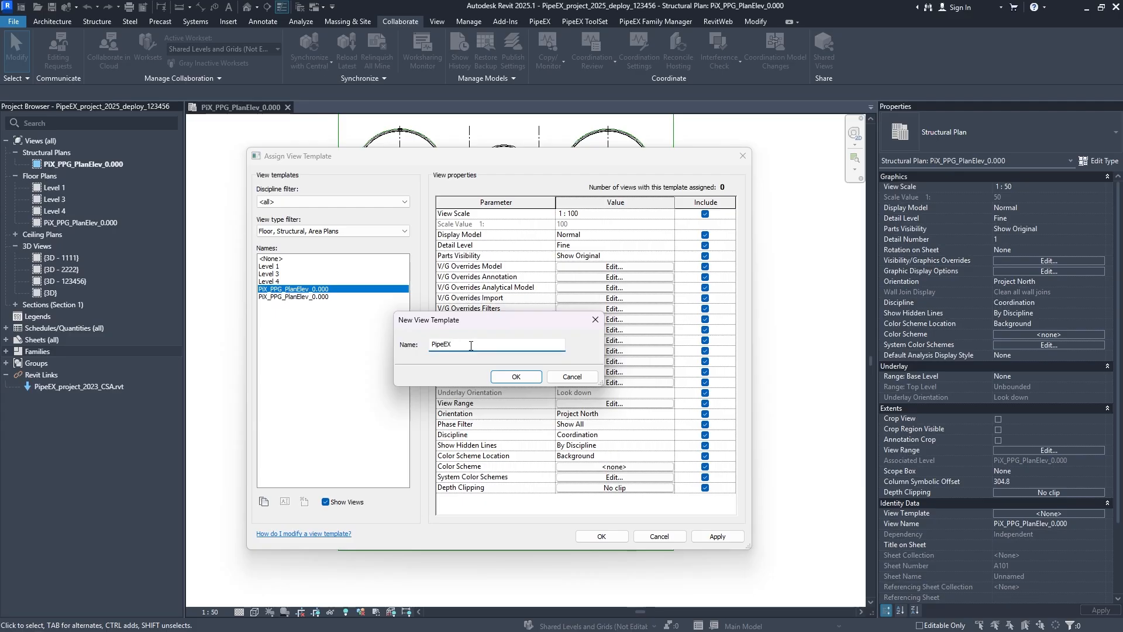
pyautogui.doubleClick(444, 350)
pyautogui.click(445, 344)
pyautogui.doubleClick(434, 347)
pyautogui.click(458, 346)
pyautogui.doubleClick(464, 345)
pyautogui.click(465, 345)
pyautogui.write('_Piping')
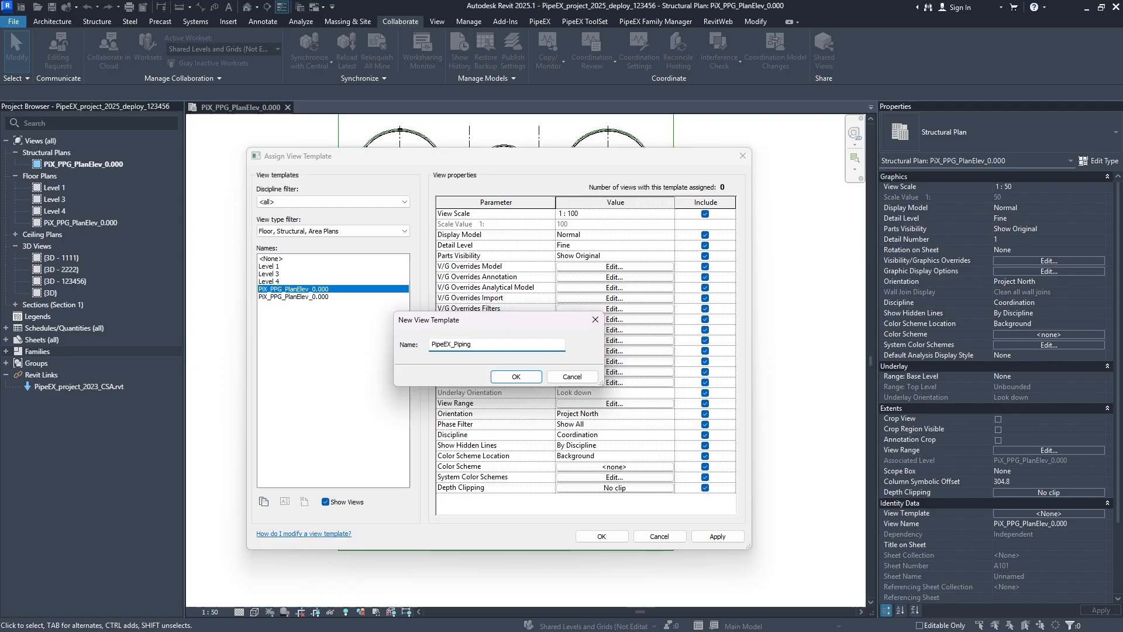
pyautogui.write('_L')
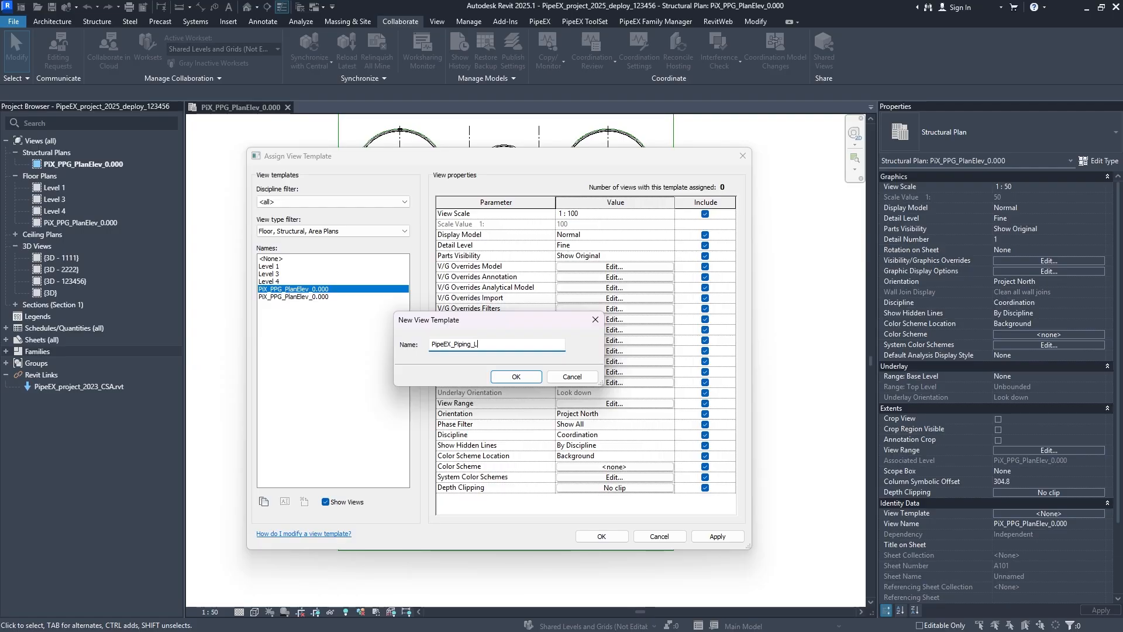
pyautogui.write('ayouts')
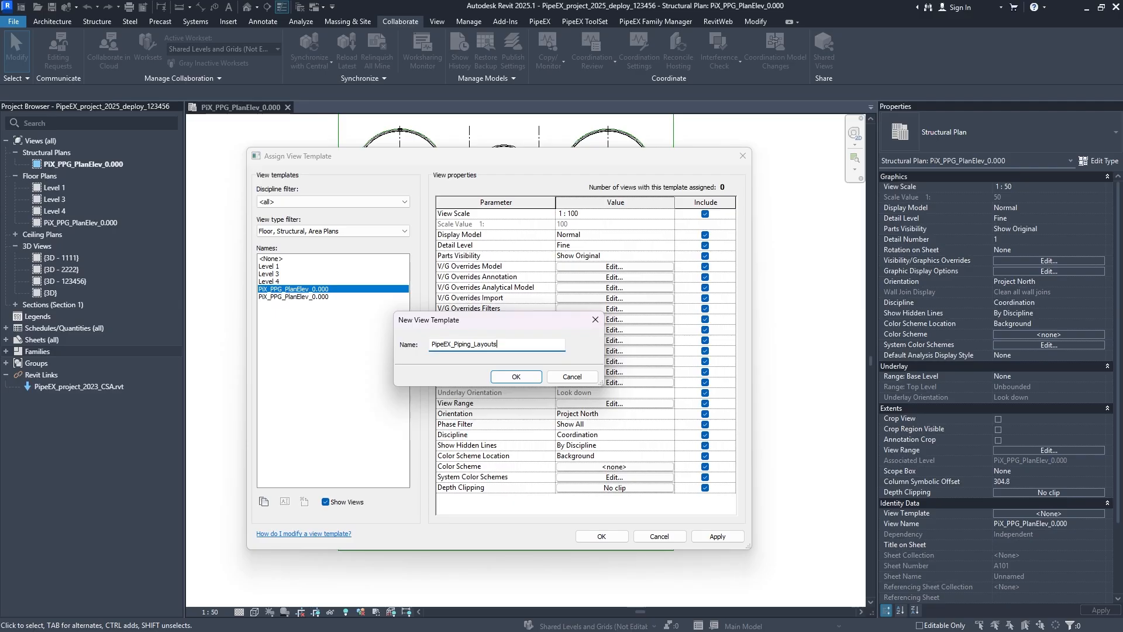
pyautogui.tripleClick(475, 347)
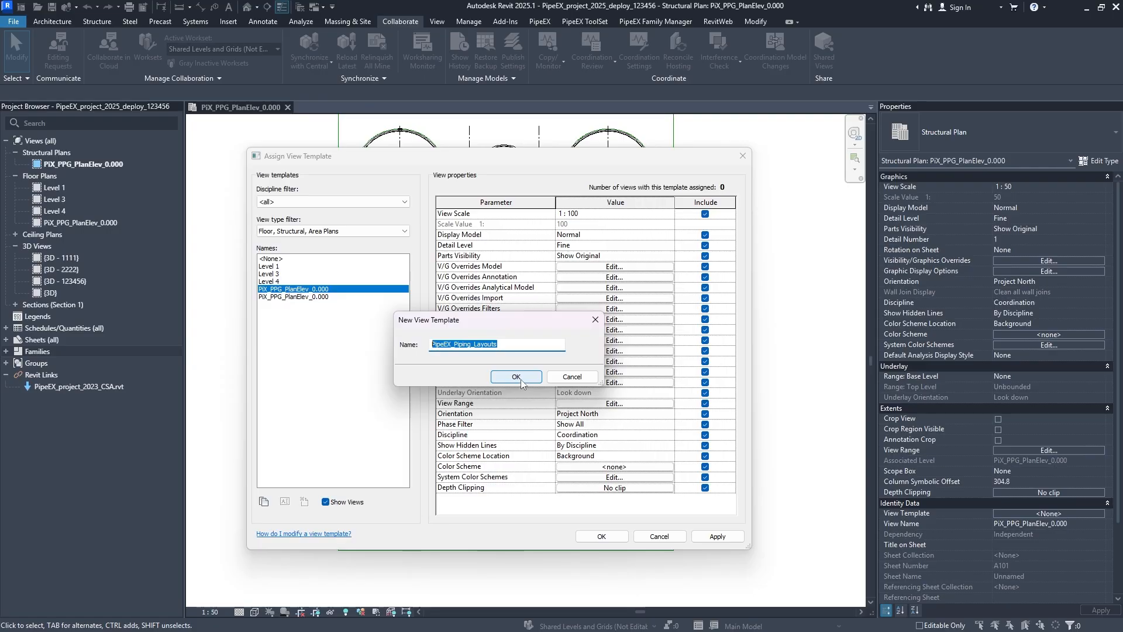
pyautogui.click(521, 381)
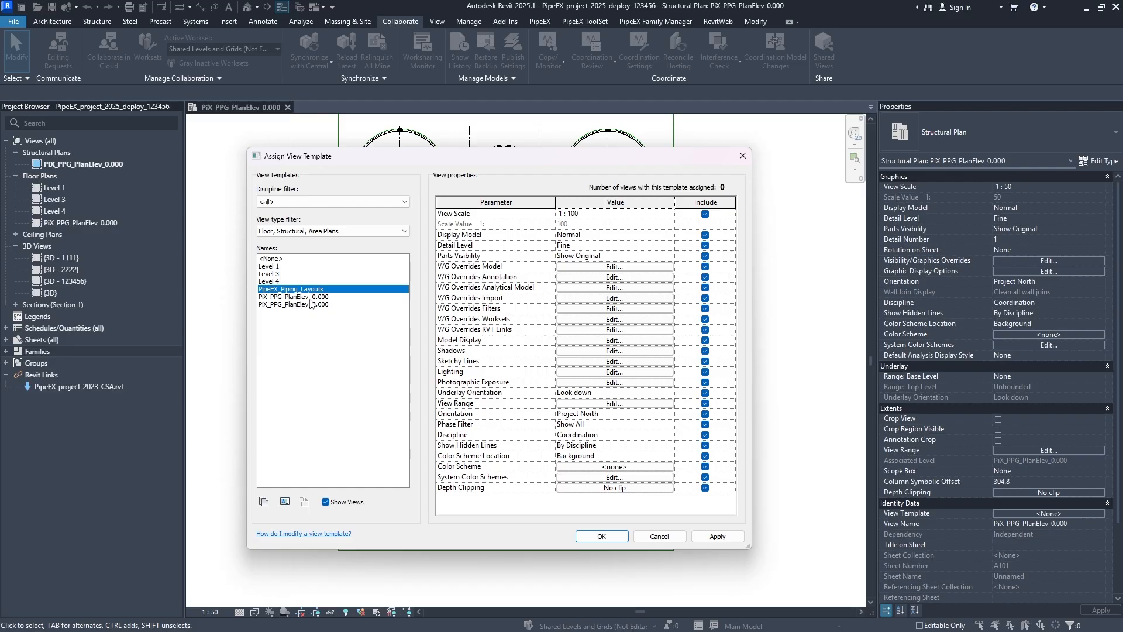
pyautogui.click(717, 536)
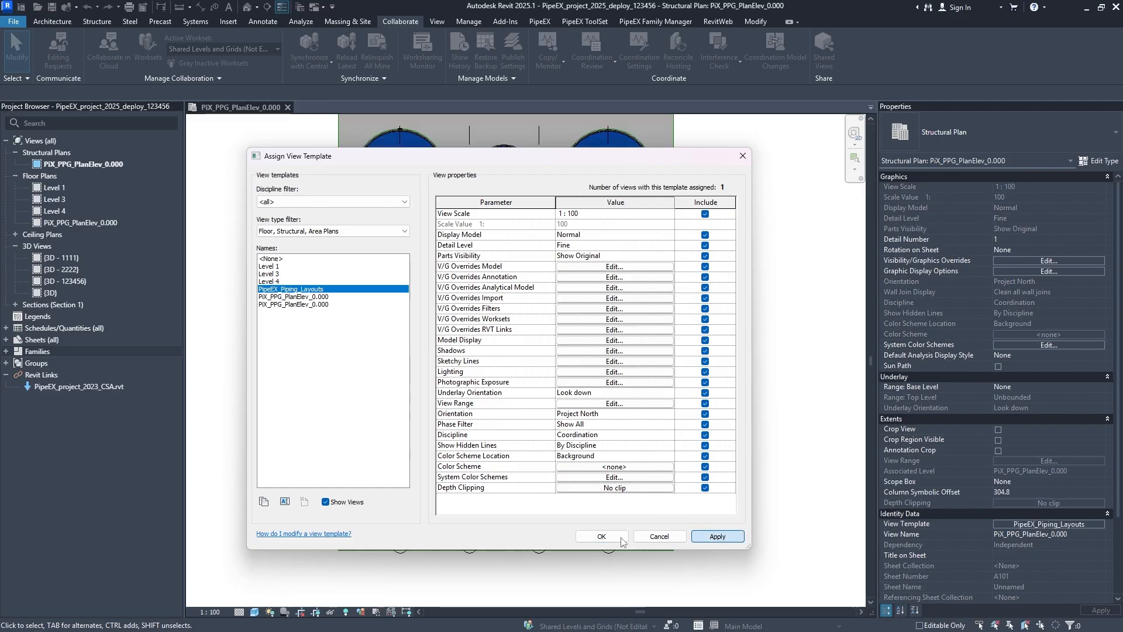
pyautogui.click(602, 536)
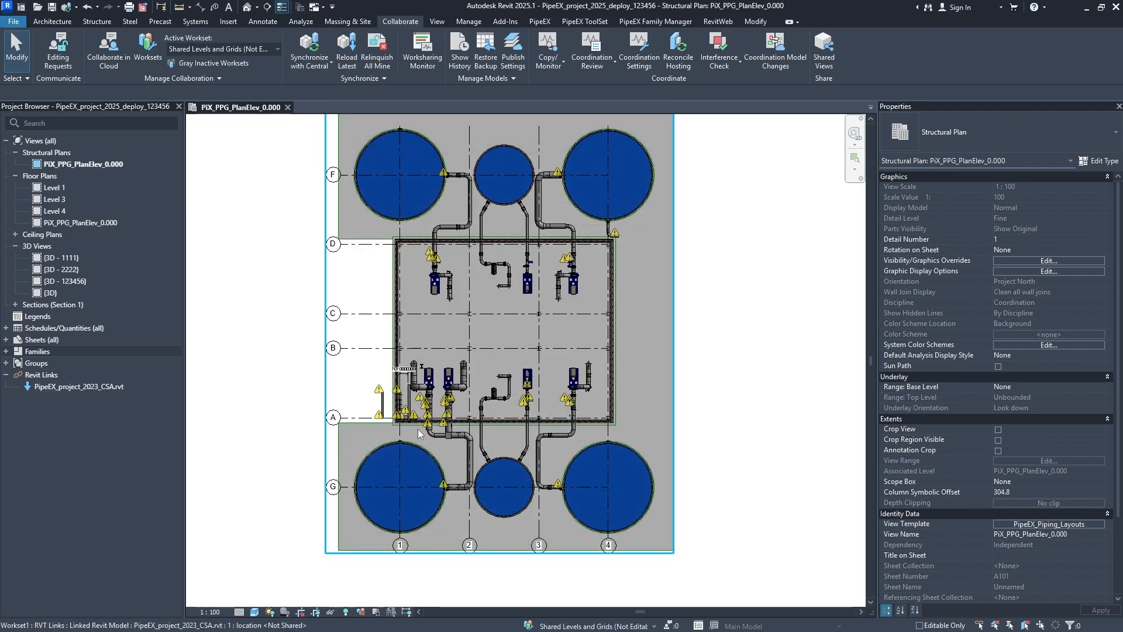
# - Delete the text tag beside the pipes in the building's lower-left corner, between grids A and B
pyautogui.scroll(2, 502, 238)
pyautogui.moveTo(501, 235); pyautogui.dragTo(475, 334, button='middle')
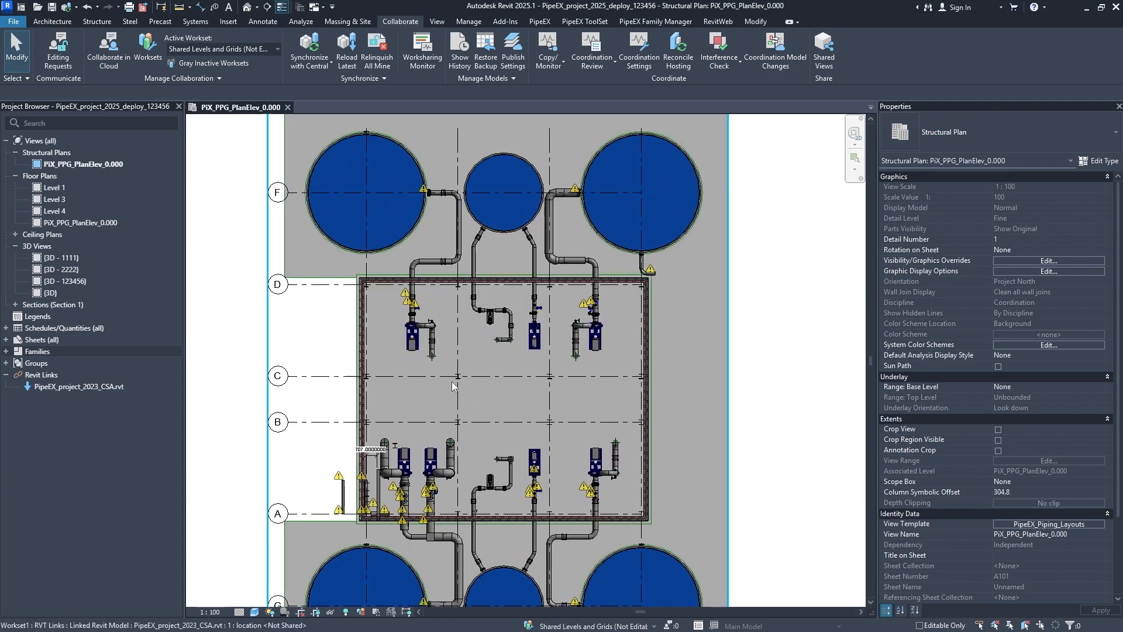
pyautogui.click(373, 454)
pyautogui.press('Delete')
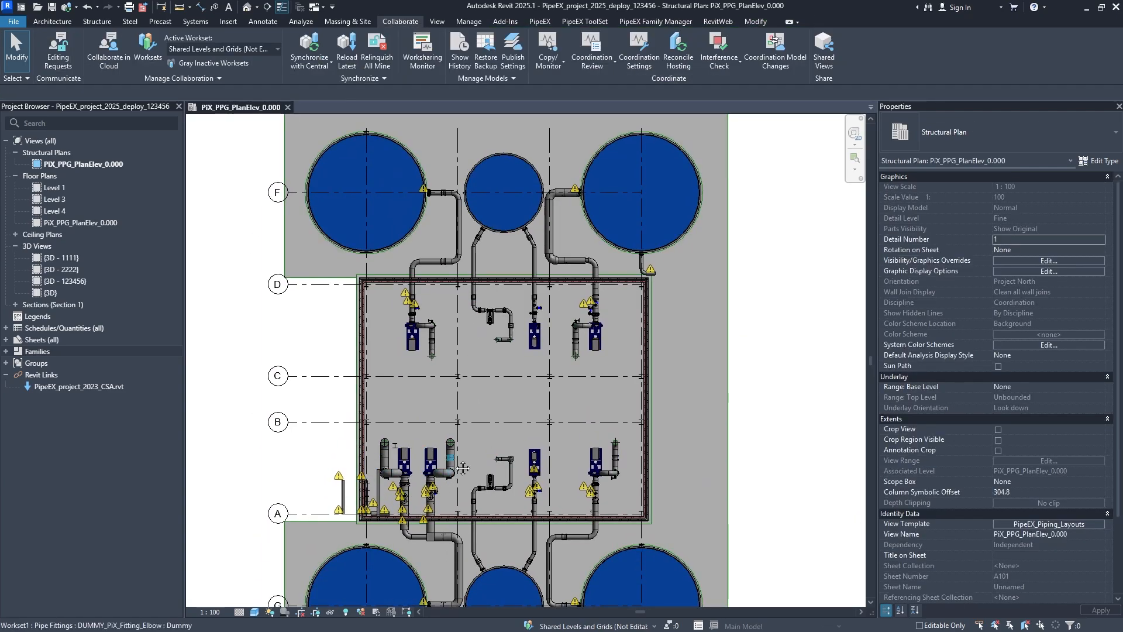
# - Examine the tanks, pumps and piping in the plan with the template applied, and check the available visual styles
pyautogui.moveTo(457, 462); pyautogui.dragTo(468, 406, button='middle')
pyautogui.click(255, 612)
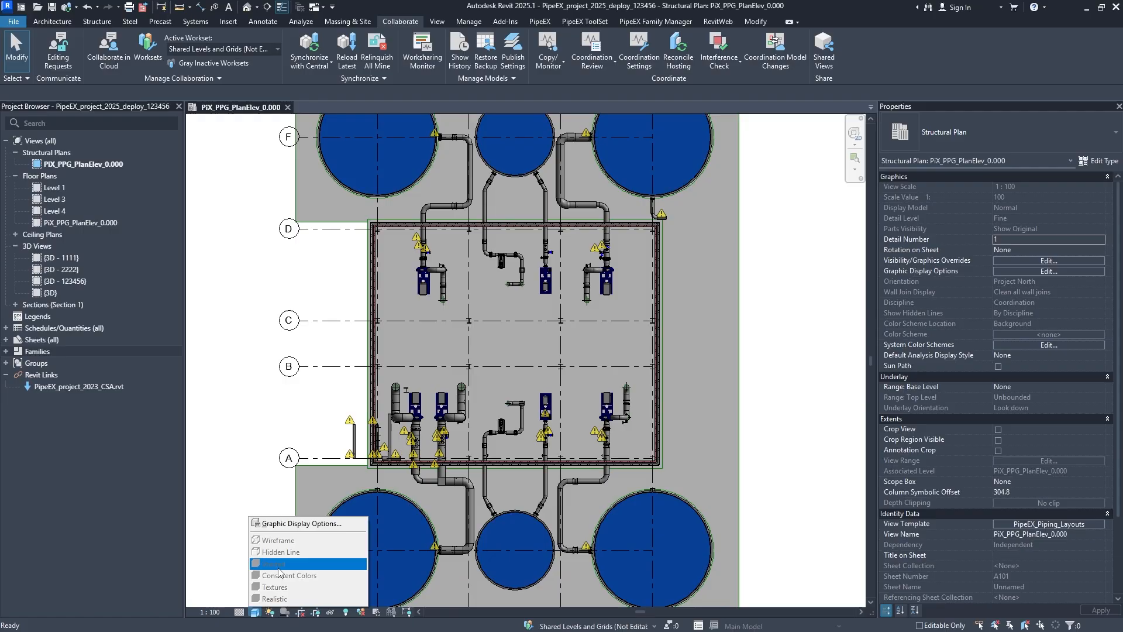
pyautogui.moveTo(534, 258); pyautogui.dragTo(519, 382, button='middle')
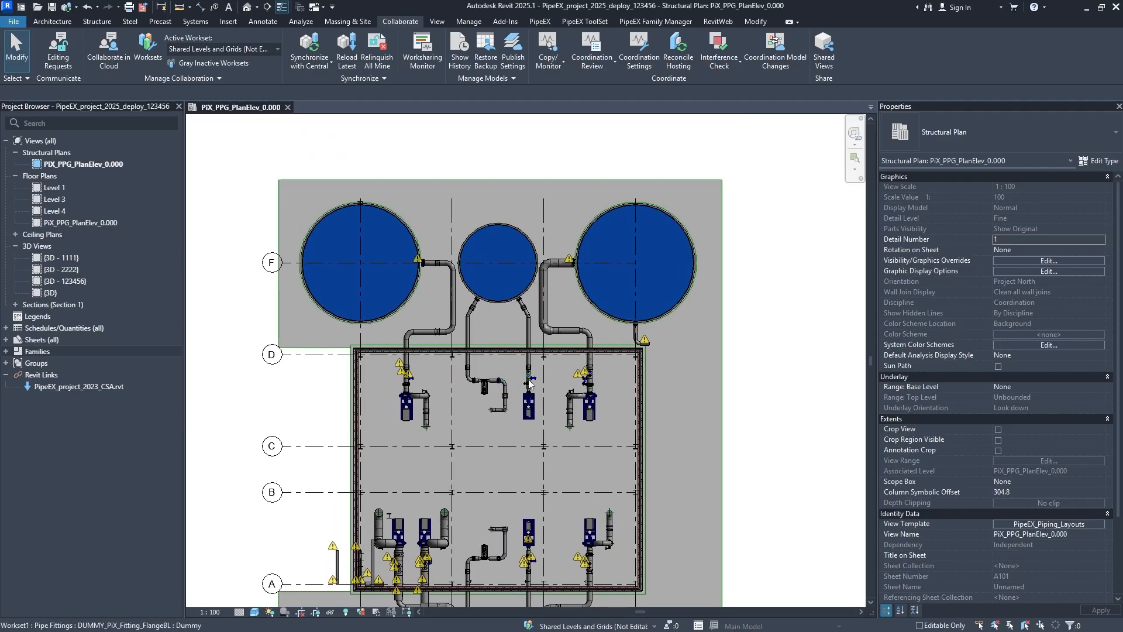
pyautogui.scroll(1, 519, 384)
pyautogui.moveTo(517, 437); pyautogui.dragTo(502, 282, button='middle')
pyautogui.scroll(-1, 451, 359)
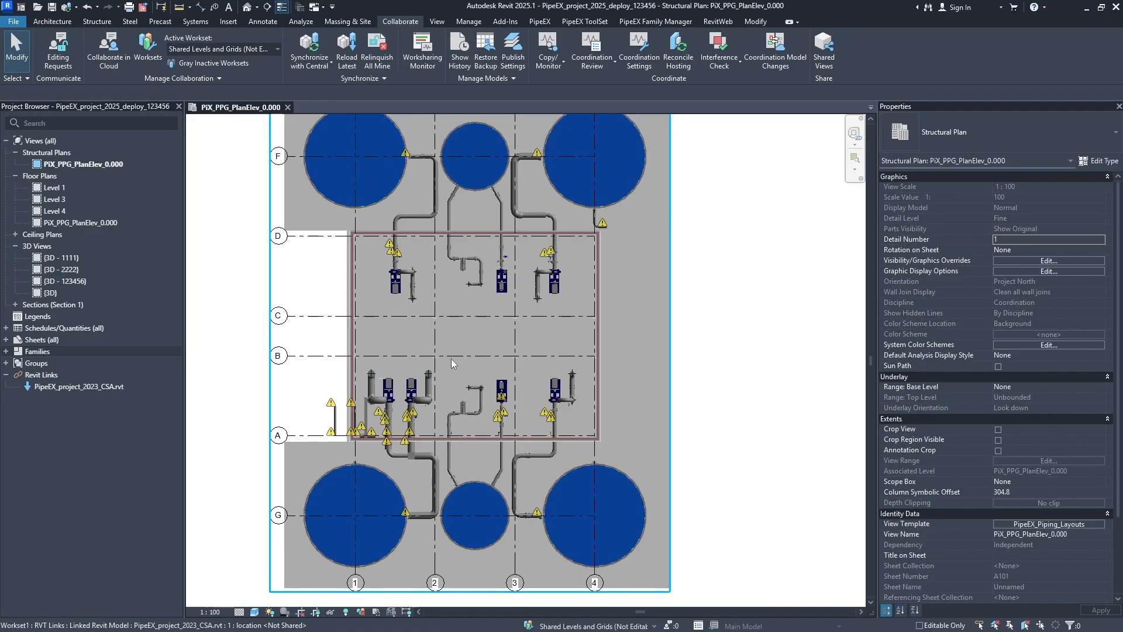
pyautogui.moveTo(475, 369); pyautogui.dragTo(532, 357, button='middle')
pyautogui.moveTo(598, 396); pyautogui.dragTo(596, 405, button='middle')
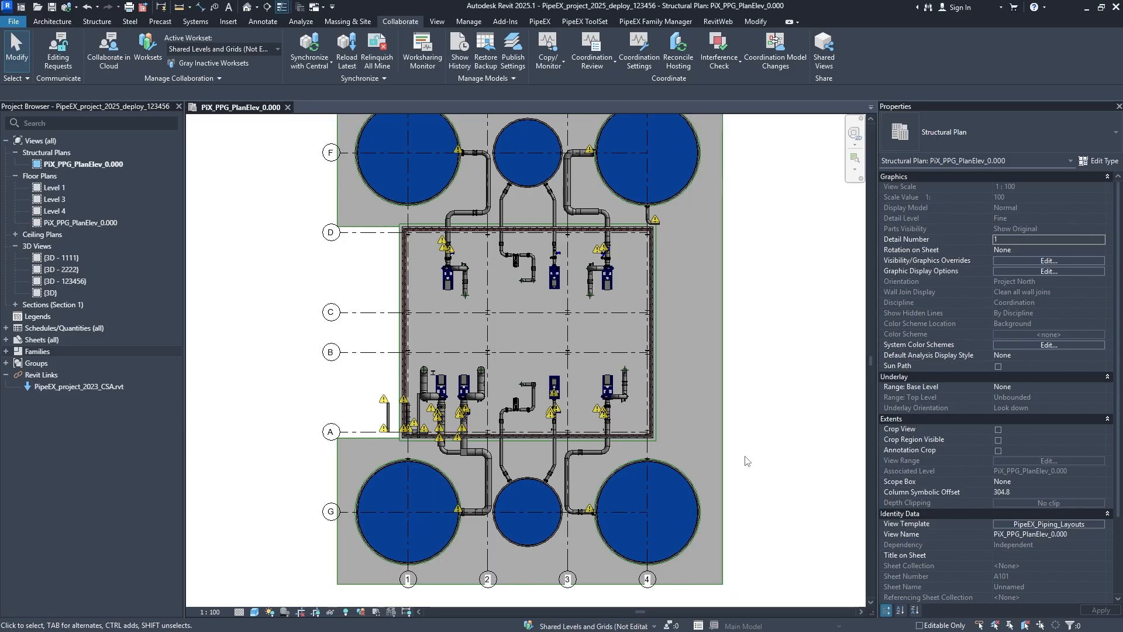
# - Set Display Model to Halftone in the PipeEX_Piping_Layouts template and apply it to the plan
pyautogui.click(1035, 524)
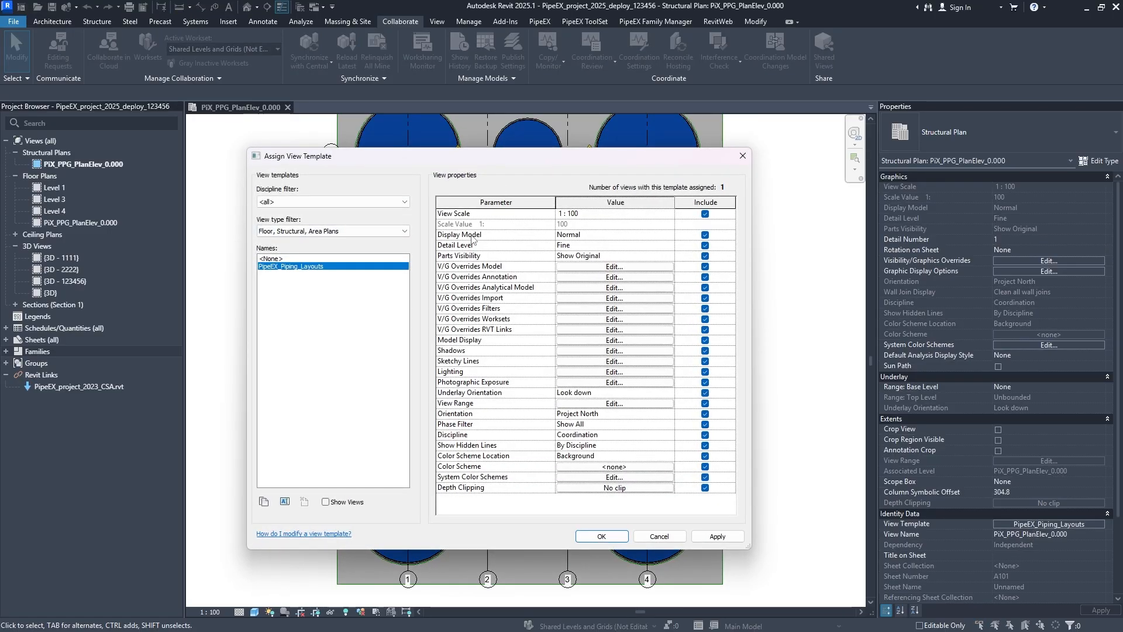
pyautogui.click(597, 237)
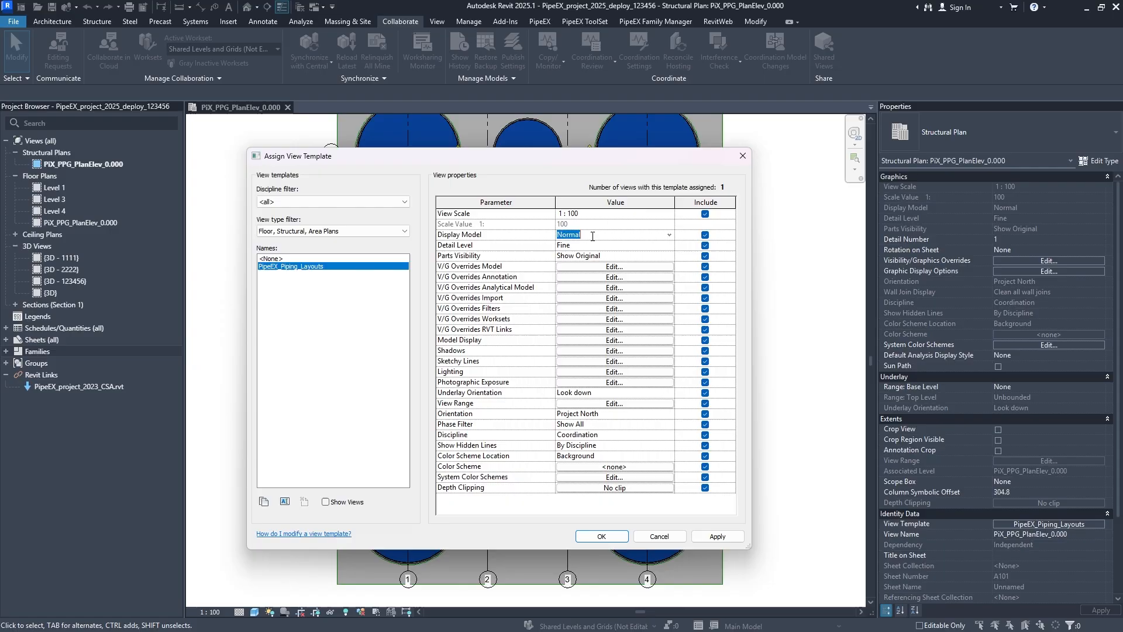
pyautogui.click(669, 237)
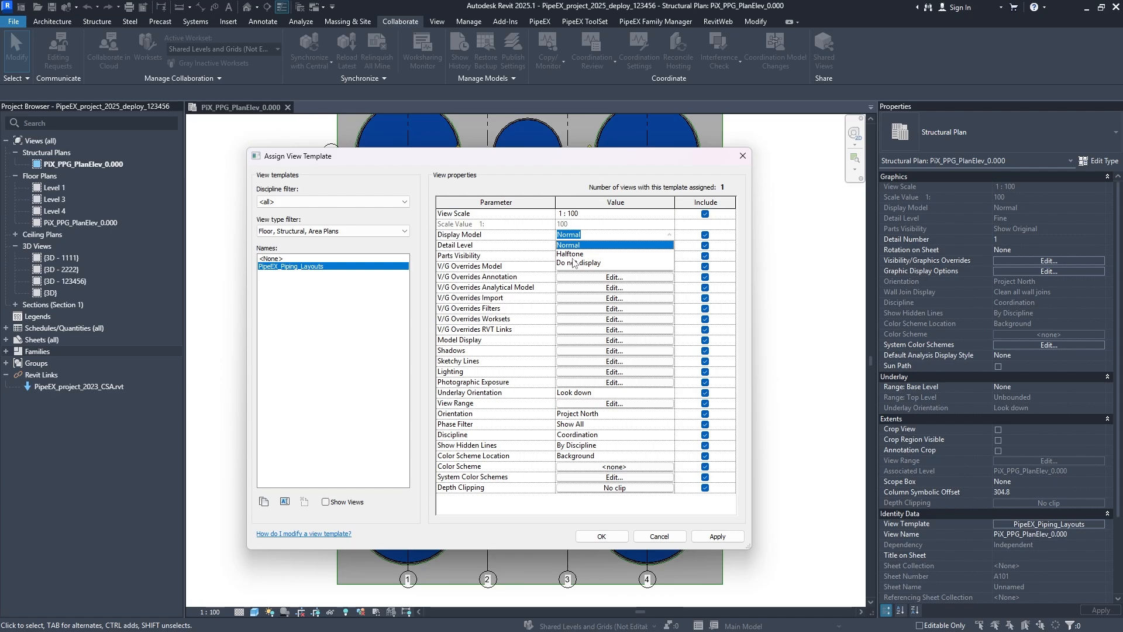
pyautogui.click(577, 255)
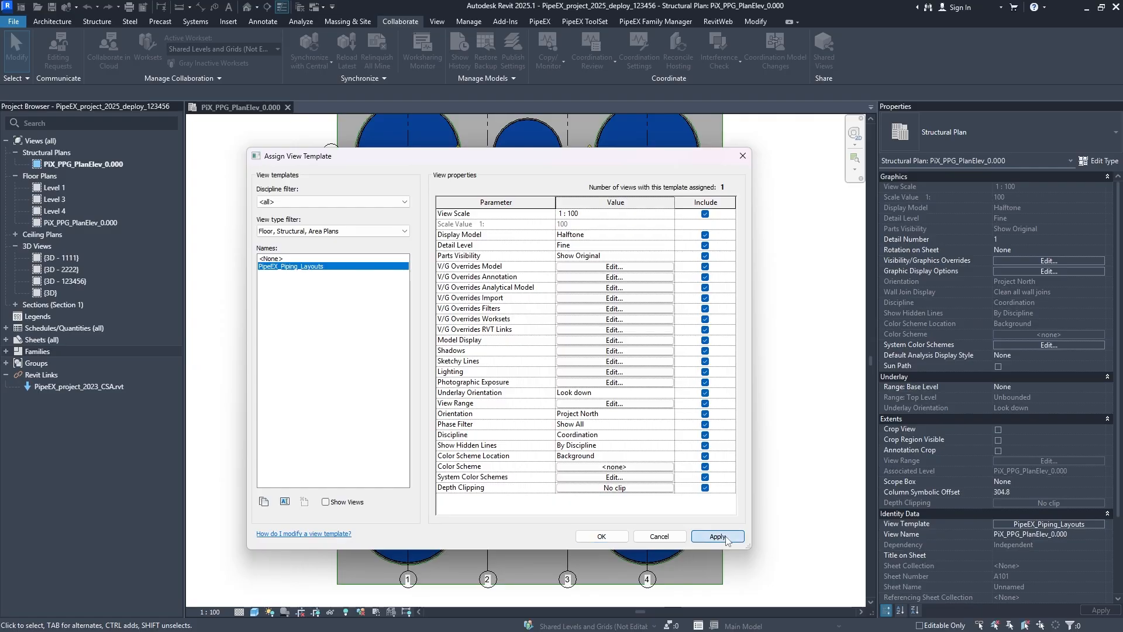
pyautogui.click(596, 540)
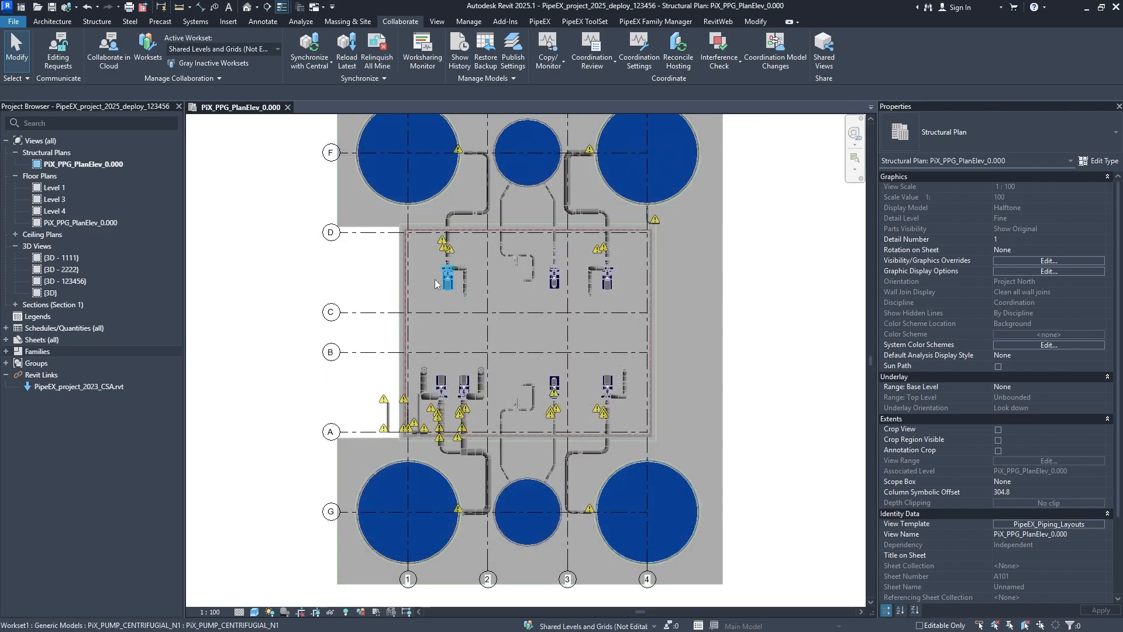
# - Examine how the halftone display affects the pumps, pipes and tanks across the plan
pyautogui.scroll(3, 487, 276)
pyautogui.moveTo(504, 283); pyautogui.dragTo(499, 358, button='middle')
pyautogui.scroll(-2, 495, 369)
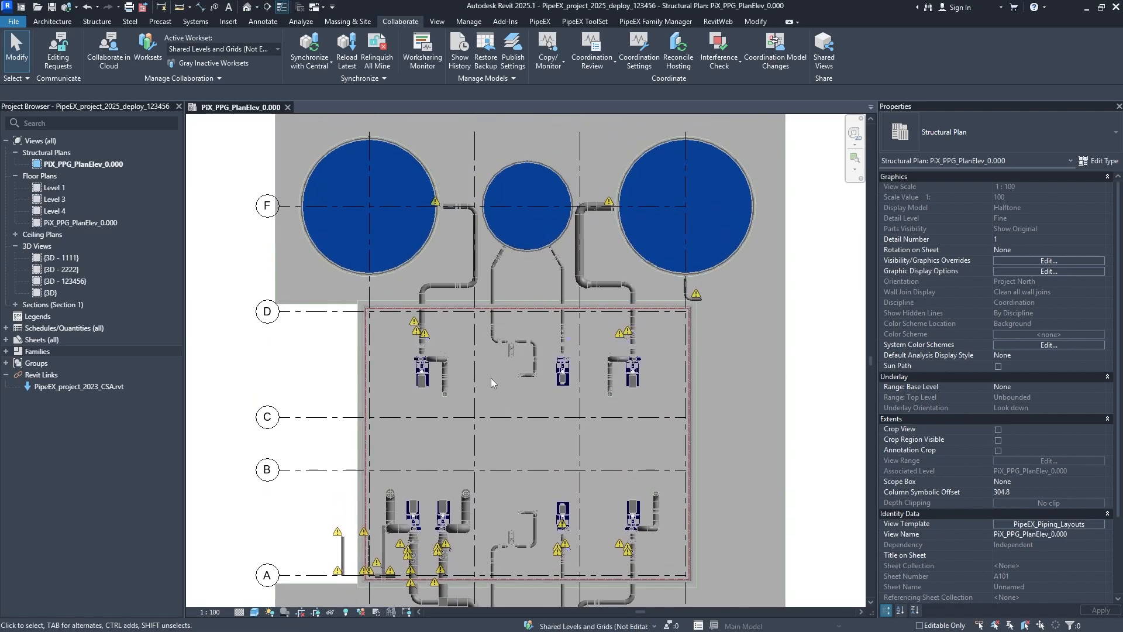
pyautogui.scroll(2, 521, 457)
pyautogui.moveTo(527, 414); pyautogui.dragTo(531, 384, button='middle')
pyautogui.scroll(-2, 520, 318)
pyautogui.scroll(2, 519, 319)
pyautogui.scroll(-1, 532, 384)
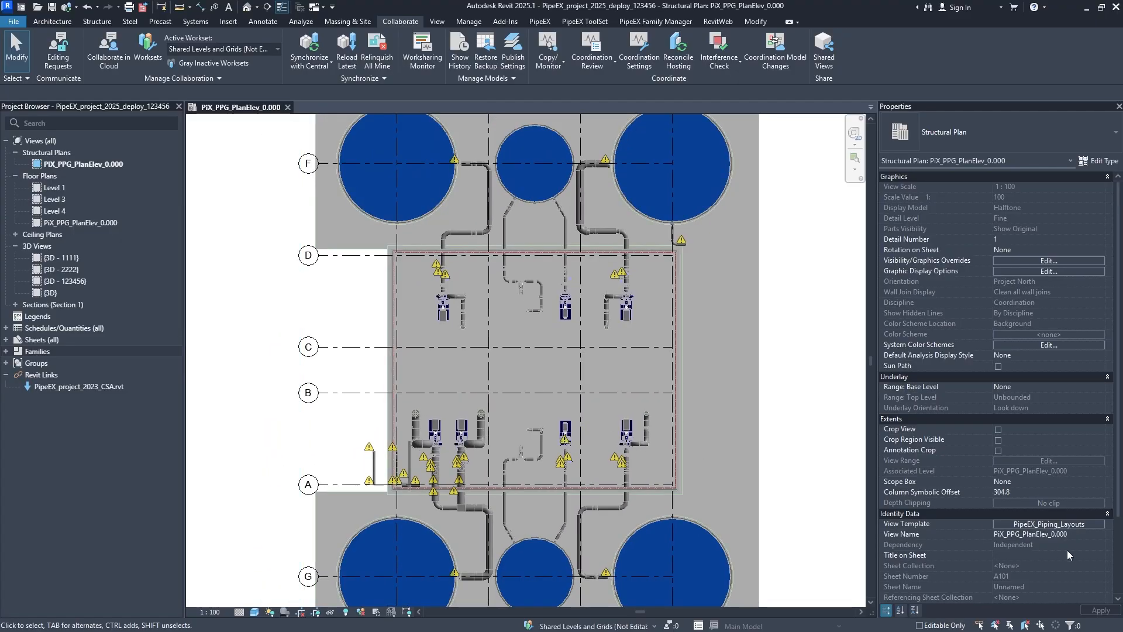
# - Set Display Model to Do not display in the PipeEX_Piping_Layouts template and apply it to the plan
pyautogui.click(1055, 524)
pyautogui.click(585, 235)
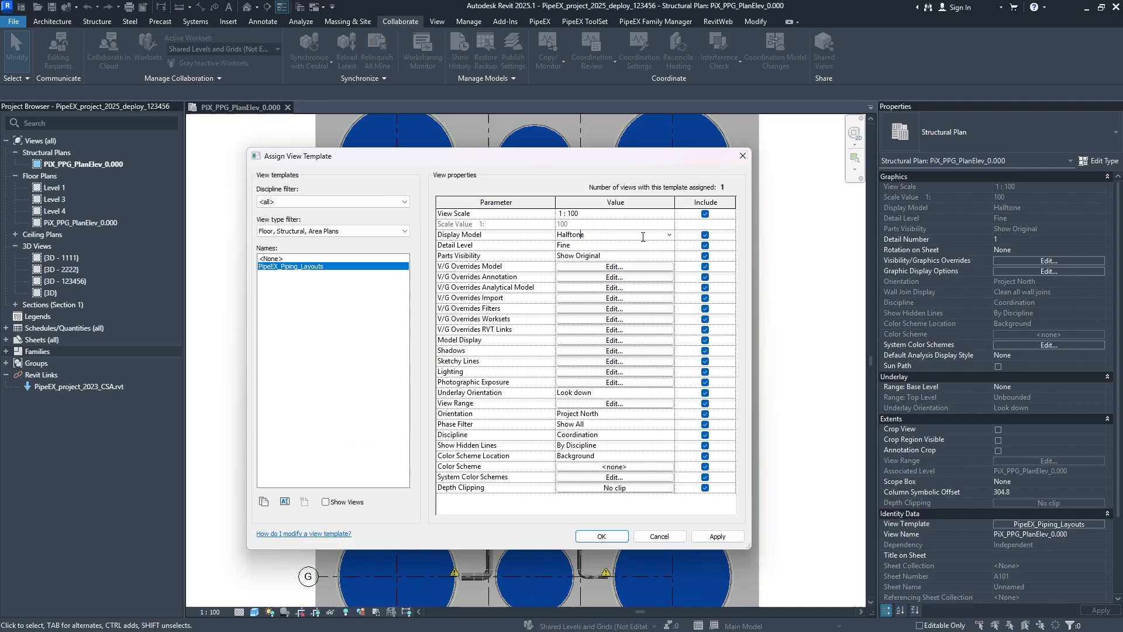
pyautogui.click(669, 235)
pyautogui.click(590, 268)
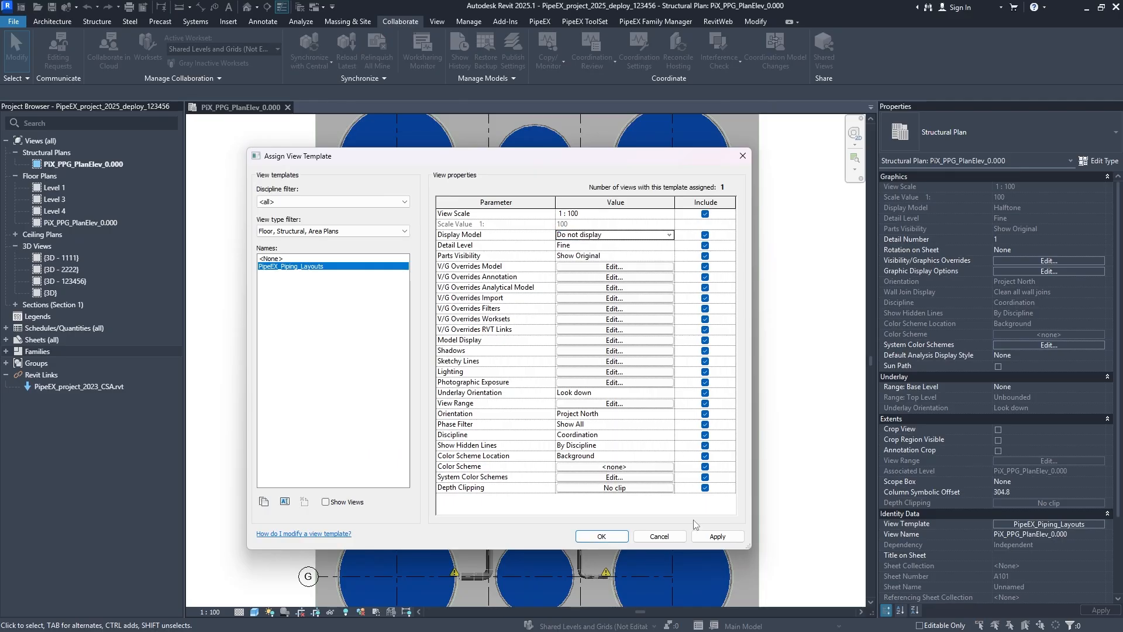
pyautogui.click(718, 537)
pyautogui.click(601, 536)
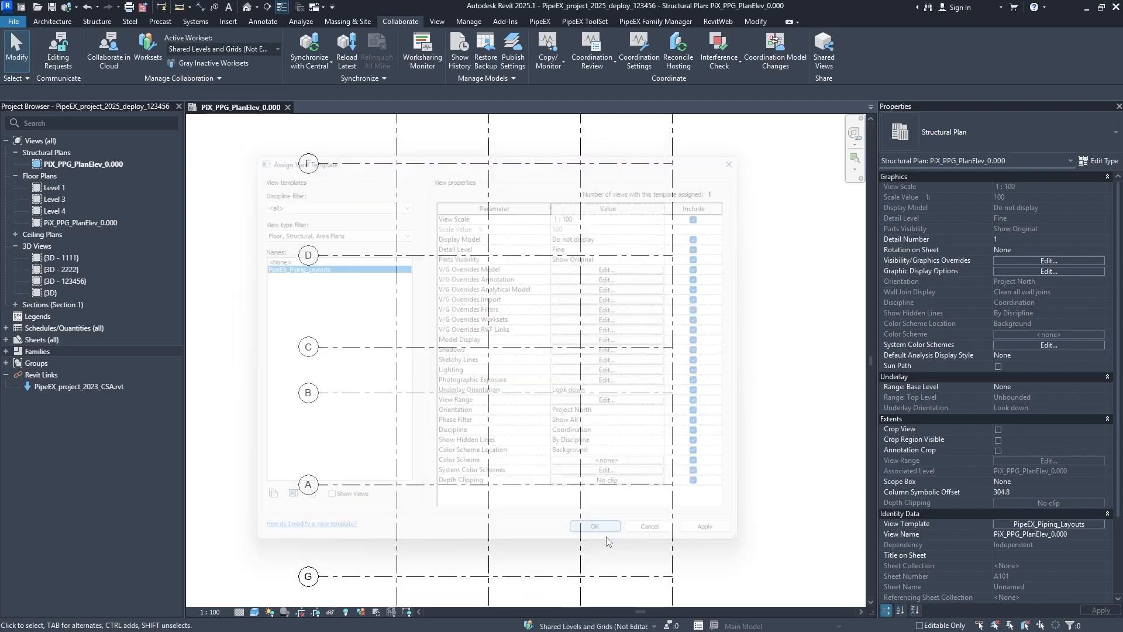
# - Set Display Model to Normal in the PipeEX_Piping_Layouts template and apply it to the plan
pyautogui.click(1062, 524)
pyautogui.click(619, 235)
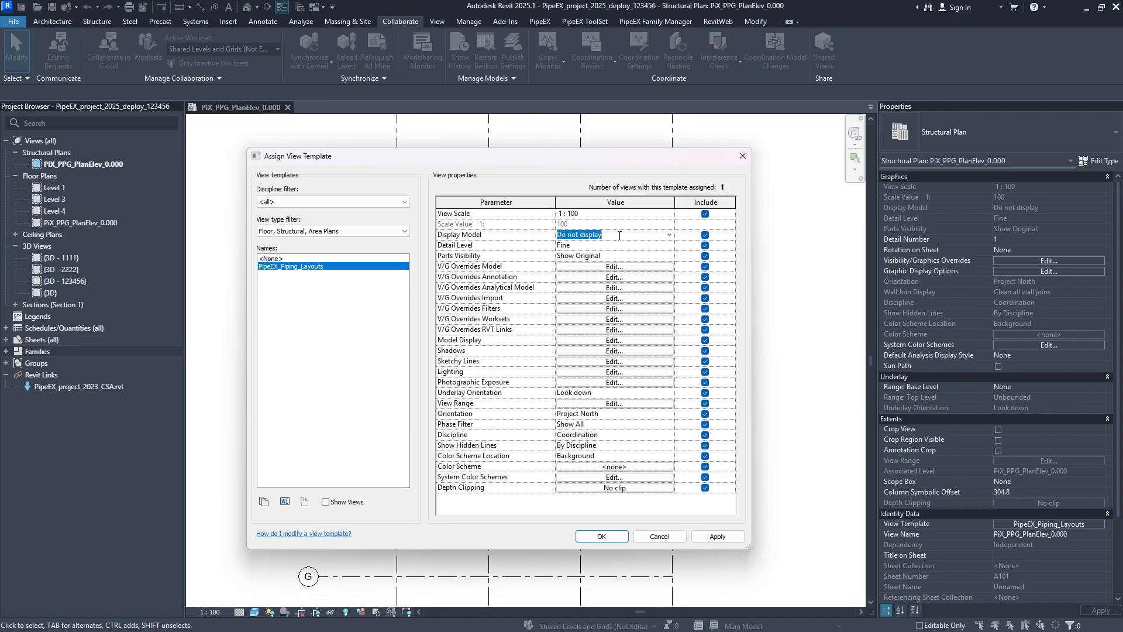
pyautogui.click(669, 235)
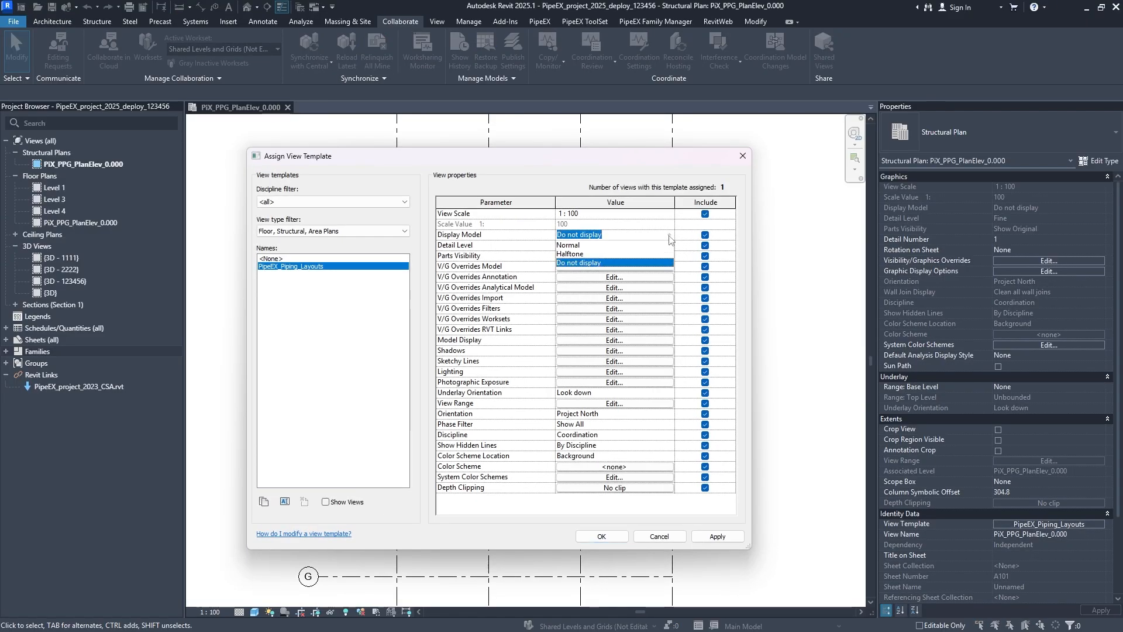
pyautogui.click(576, 245)
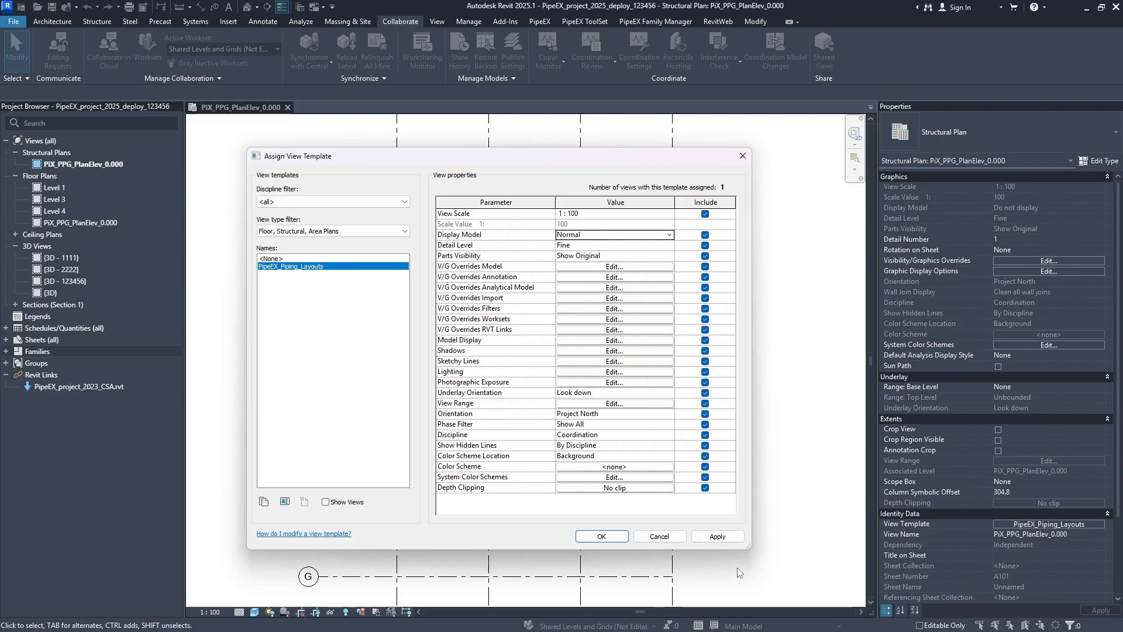
pyautogui.click(717, 536)
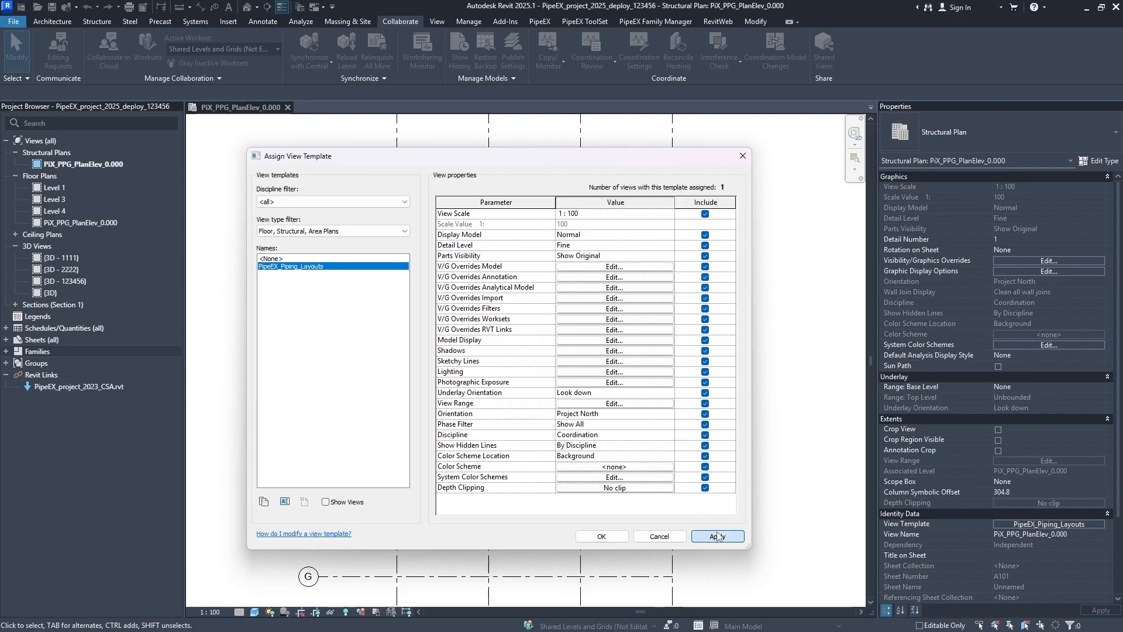
pyautogui.click(601, 536)
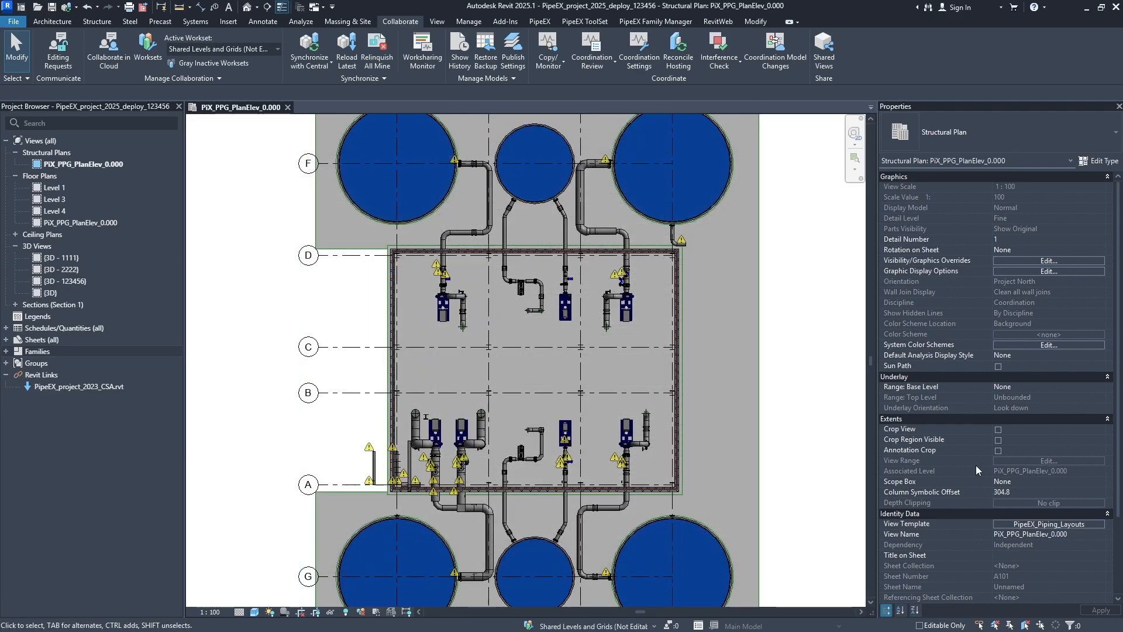
# - Set Detail Level to Coarse in the PipeEX_Piping_Layouts template and apply it to the plan
pyautogui.click(1036, 524)
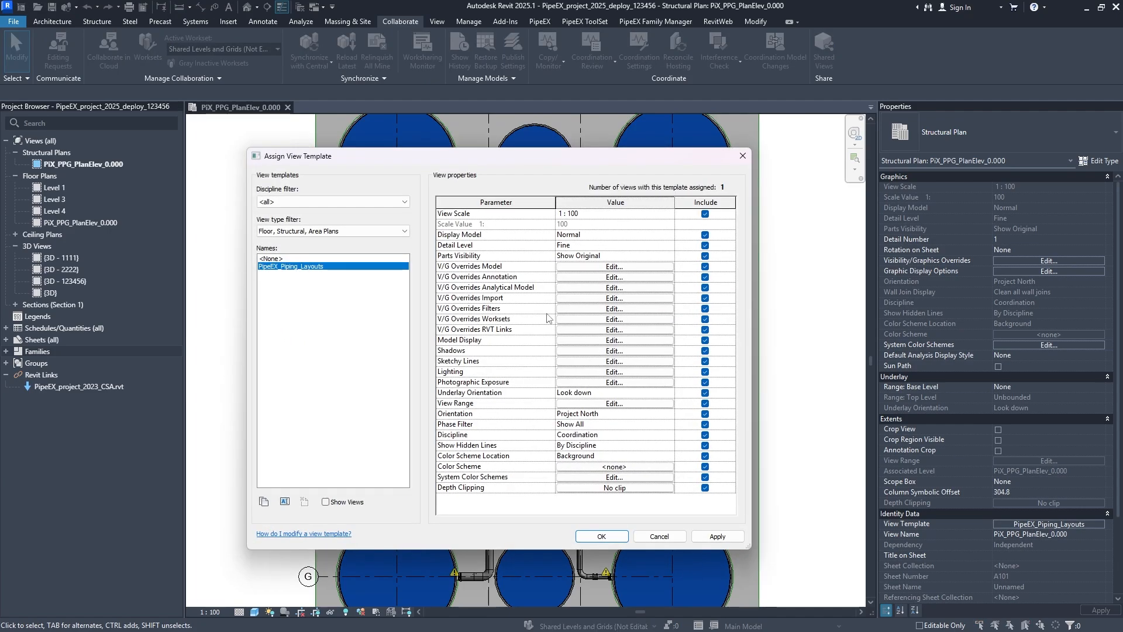
pyautogui.click(606, 246)
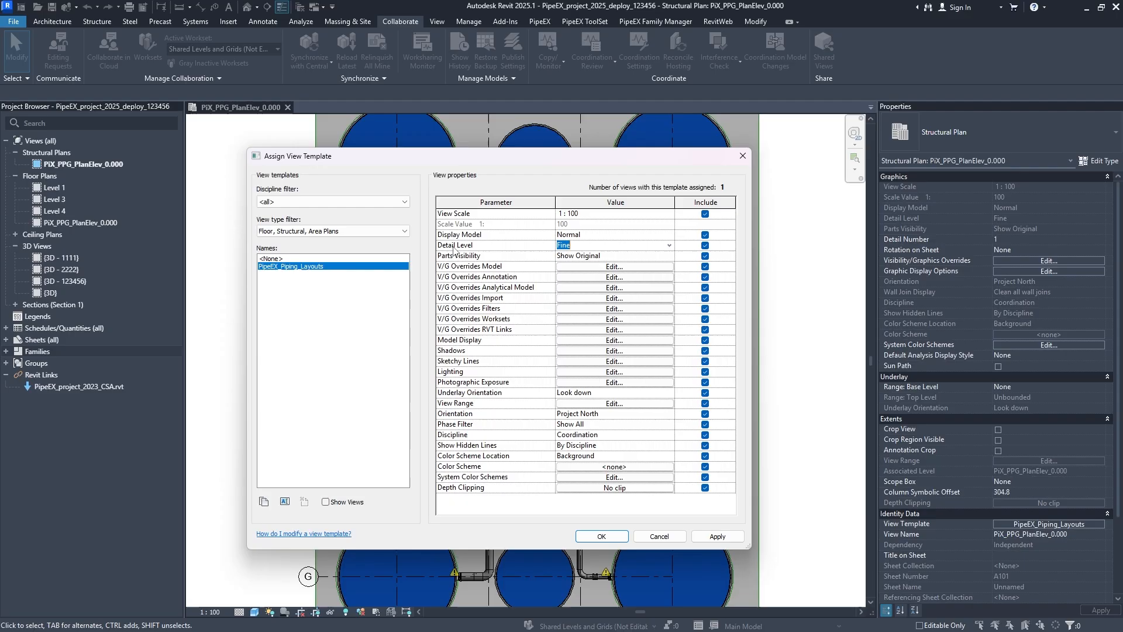
pyautogui.click(670, 246)
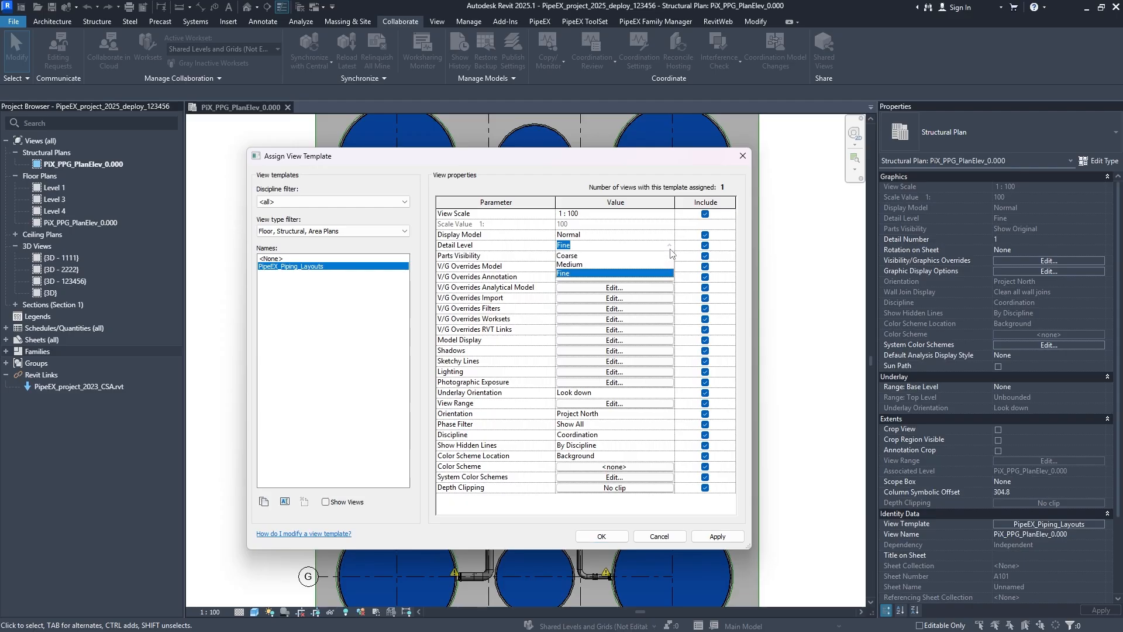
pyautogui.click(568, 256)
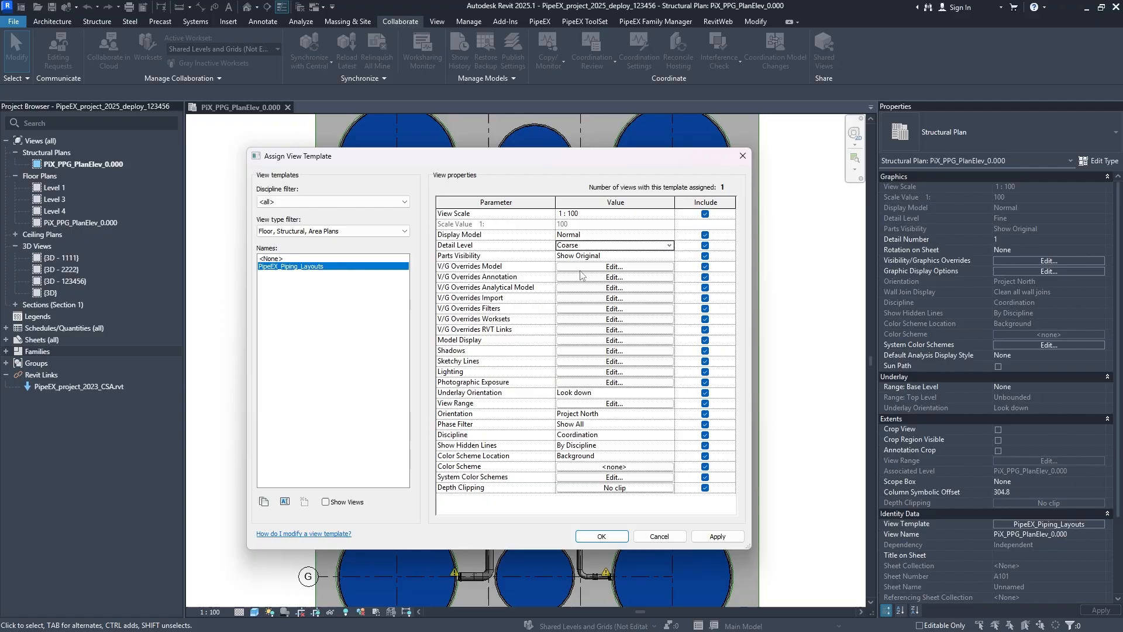
pyautogui.click(717, 536)
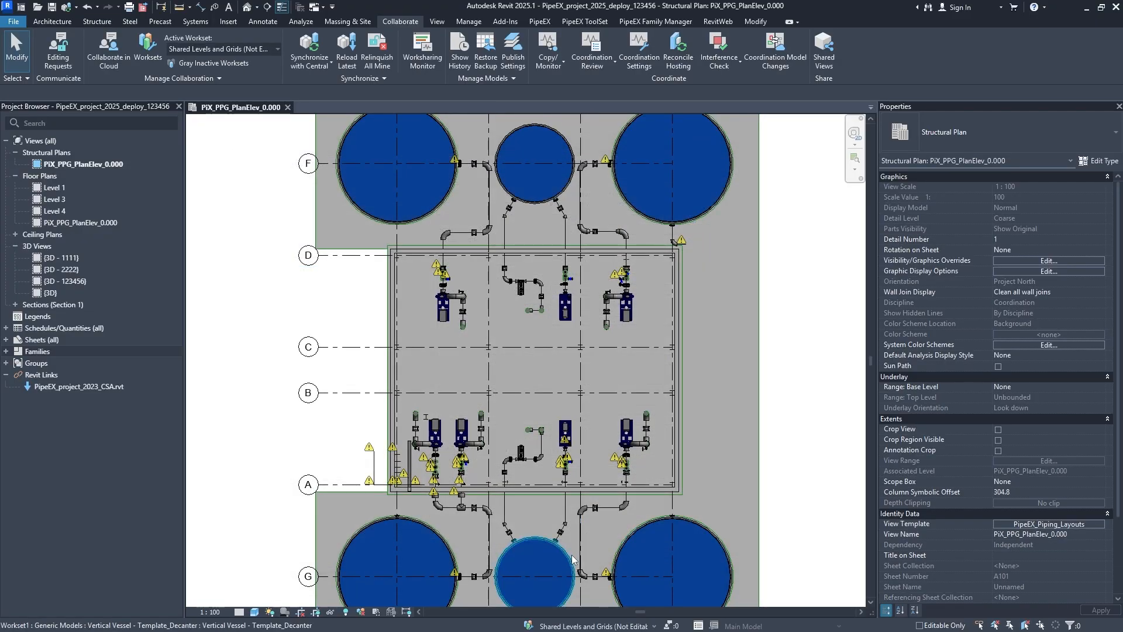
# - Examine how the pipes, elbows, supports and pumps between the building and the tanks are drawn at coarse detail
pyautogui.scroll(4, 556, 471)
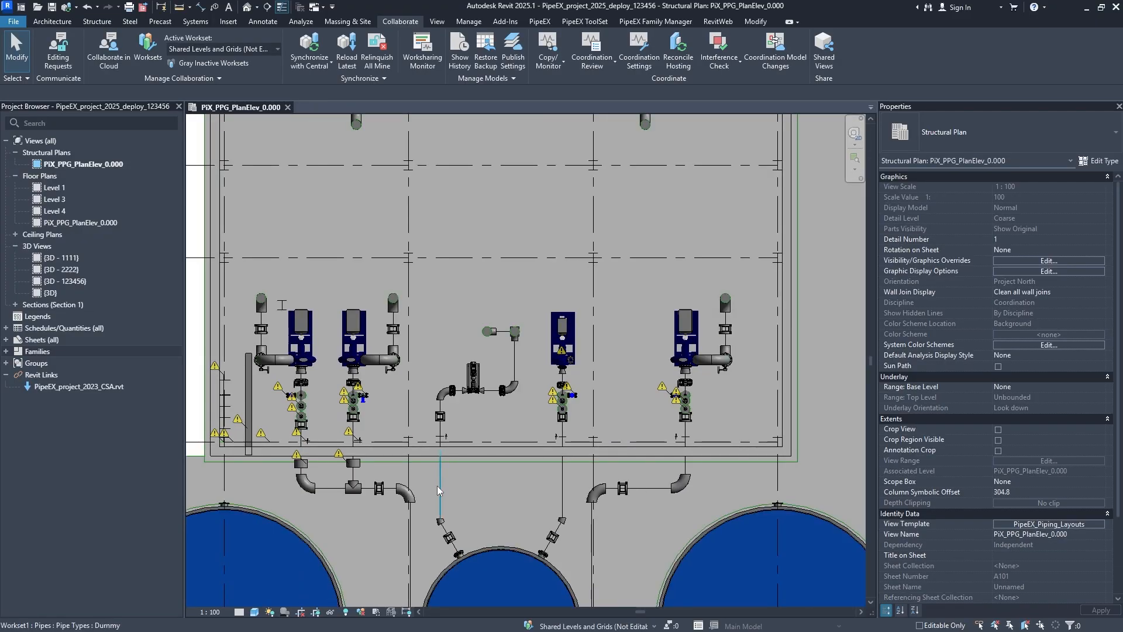
pyautogui.scroll(4, 402, 492)
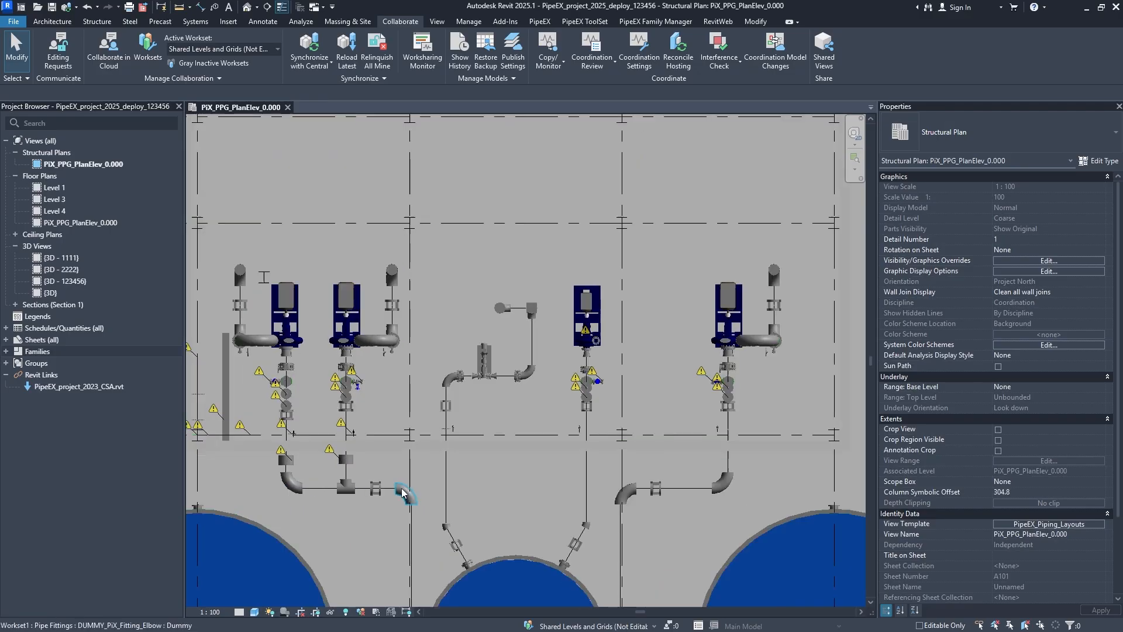
pyautogui.scroll(1, 401, 489)
pyautogui.moveTo(402, 489); pyautogui.dragTo(536, 390, button='middle')
pyautogui.scroll(1, 484, 425)
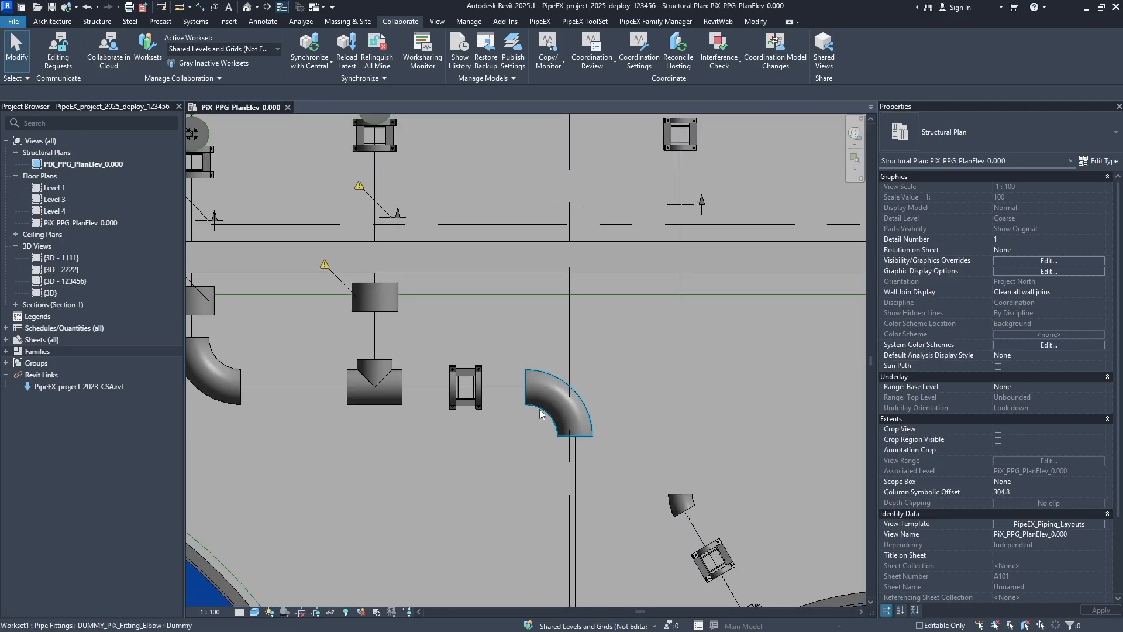
pyautogui.scroll(-2, 608, 439)
pyautogui.moveTo(693, 402); pyautogui.dragTo(577, 434, button='middle')
pyautogui.scroll(-1, 568, 465)
pyautogui.scroll(1, 491, 475)
pyautogui.moveTo(491, 475); pyautogui.dragTo(590, 543, button='middle')
pyautogui.moveTo(496, 369); pyautogui.dragTo(528, 441, button='middle')
pyautogui.moveTo(643, 510); pyautogui.dragTo(560, 394, button='middle')
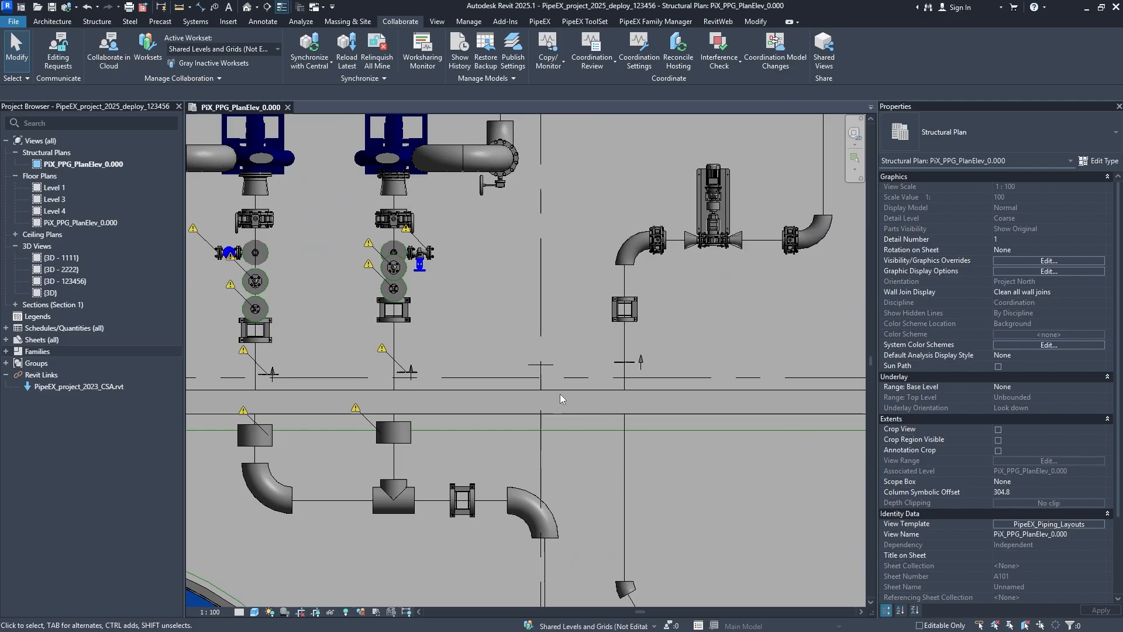
pyautogui.moveTo(697, 365); pyautogui.dragTo(543, 345, button='middle')
pyautogui.moveTo(638, 343); pyautogui.dragTo(509, 462, button='middle')
pyautogui.moveTo(391, 466); pyautogui.dragTo(501, 391, button='middle')
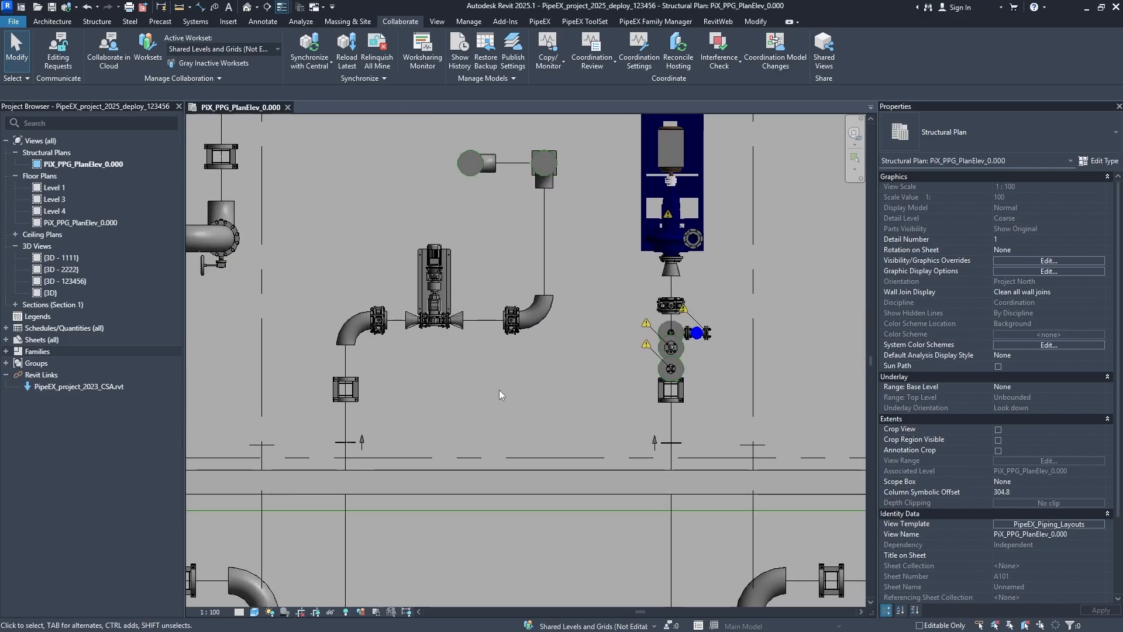
pyautogui.moveTo(293, 519); pyautogui.dragTo(531, 364, button='middle')
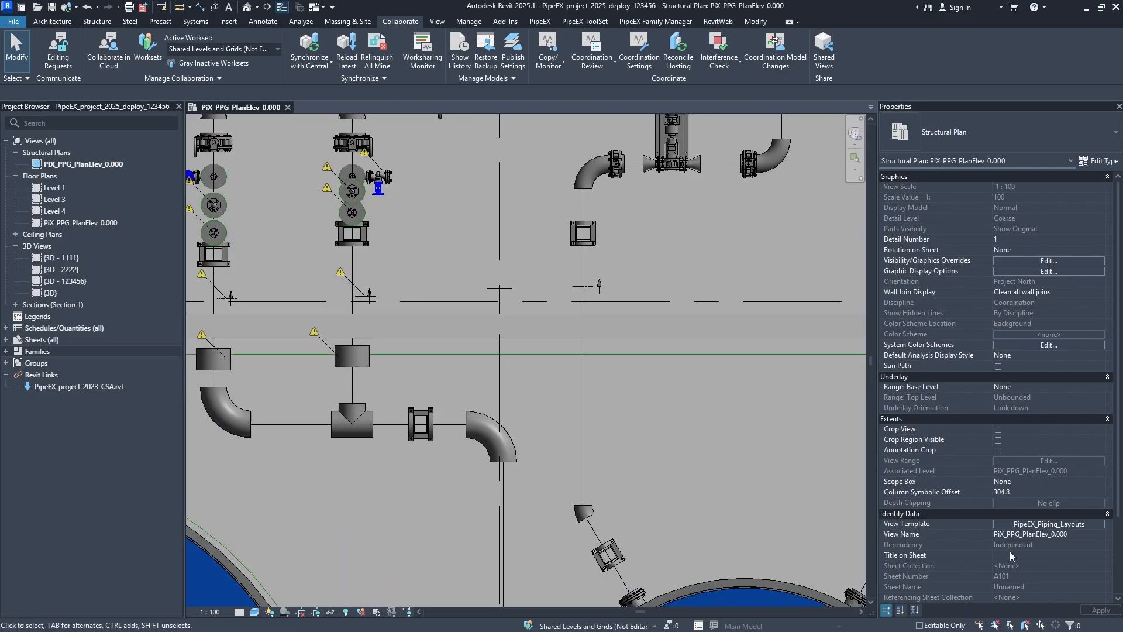
# - Set Detail Level to Medium in the PipeEX_Piping_Layouts template, apply it and check the walls and piping in the plan
pyautogui.click(1025, 525)
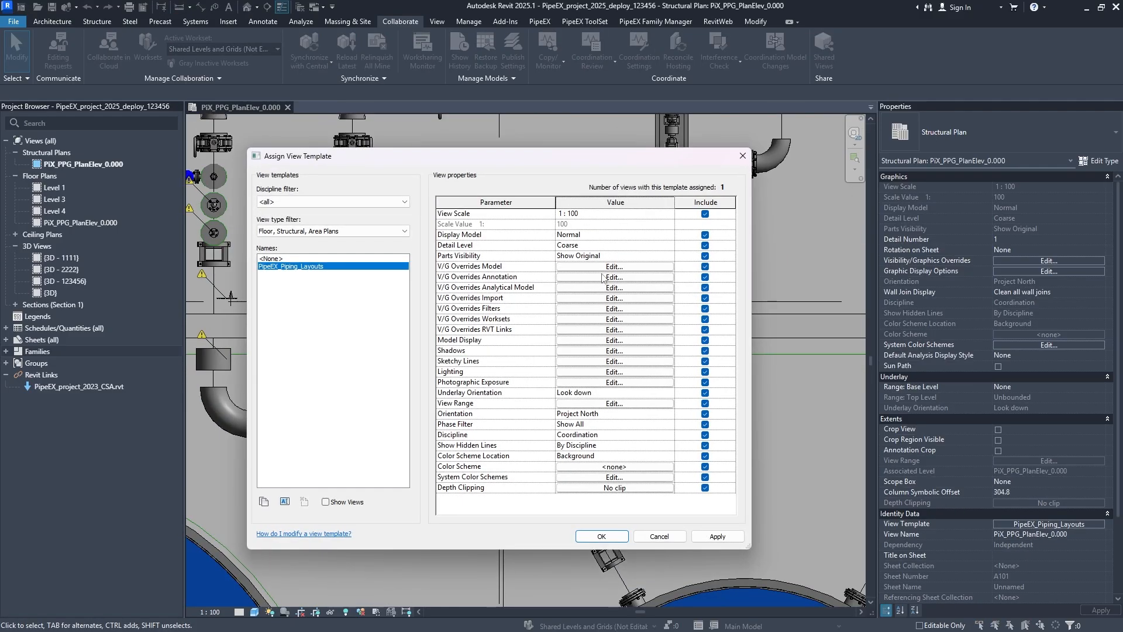
pyautogui.click(676, 246)
pyautogui.click(589, 266)
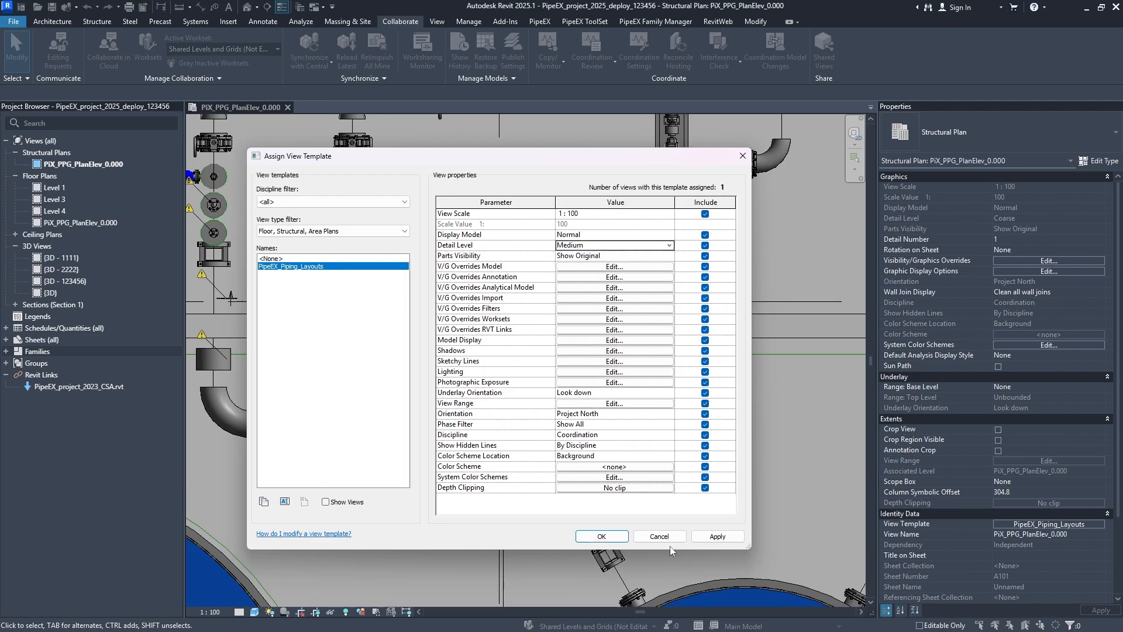
pyautogui.click(715, 537)
pyautogui.click(609, 539)
pyautogui.moveTo(378, 364); pyautogui.dragTo(626, 448, button='middle')
pyautogui.moveTo(649, 367); pyautogui.dragTo(492, 373, button='middle')
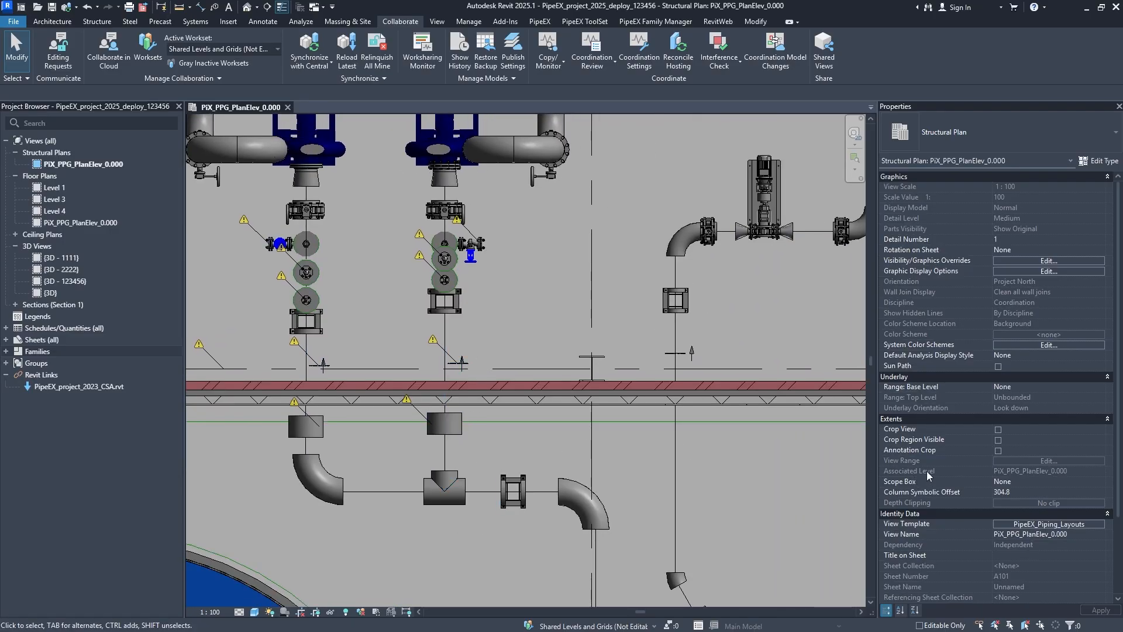
# - Set Detail Level to Fine in the PipeEX_Piping_Layouts template, apply it and check the piping between the pumps and tanks
pyautogui.click(1024, 529)
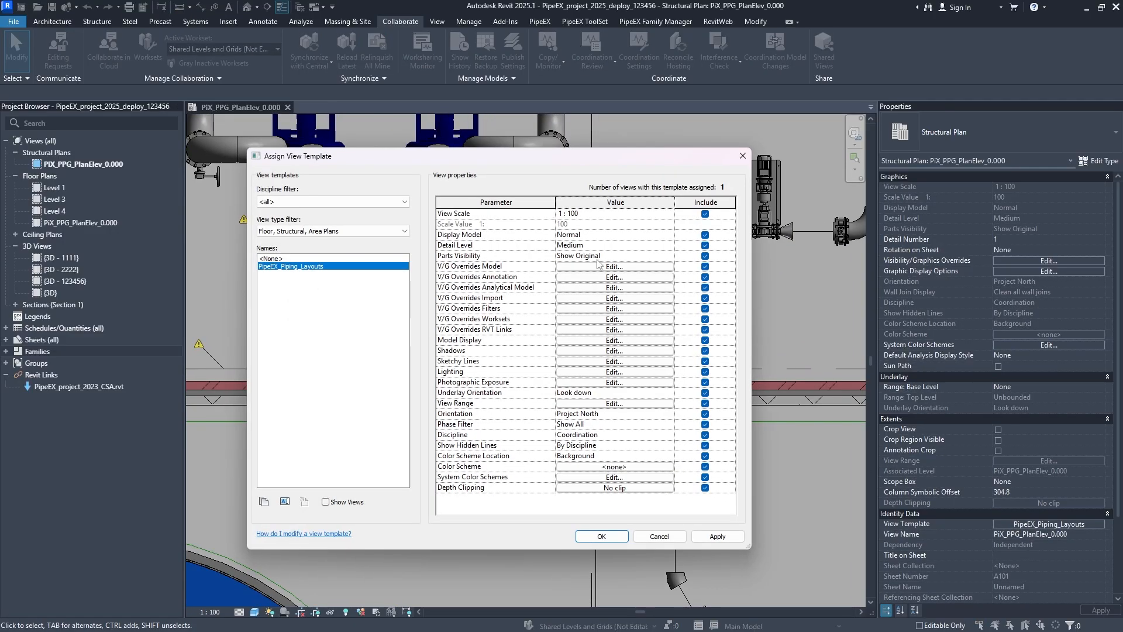
pyautogui.click(634, 243)
pyautogui.click(663, 235)
pyautogui.click(668, 246)
pyautogui.click(667, 245)
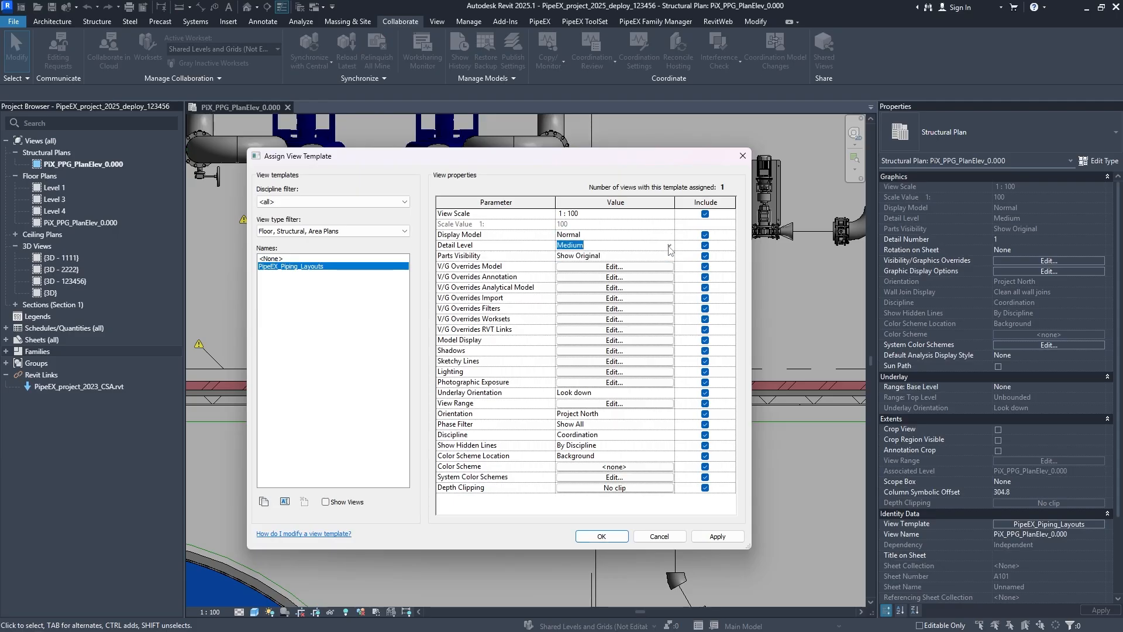
pyautogui.click(669, 246)
pyautogui.click(667, 278)
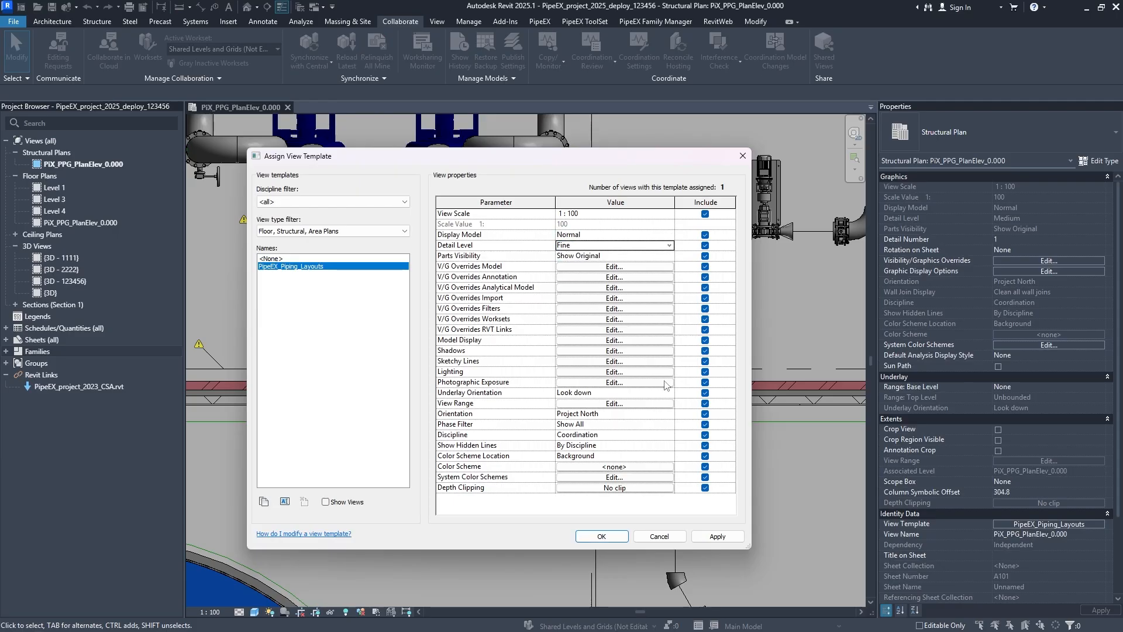
pyautogui.click(611, 535)
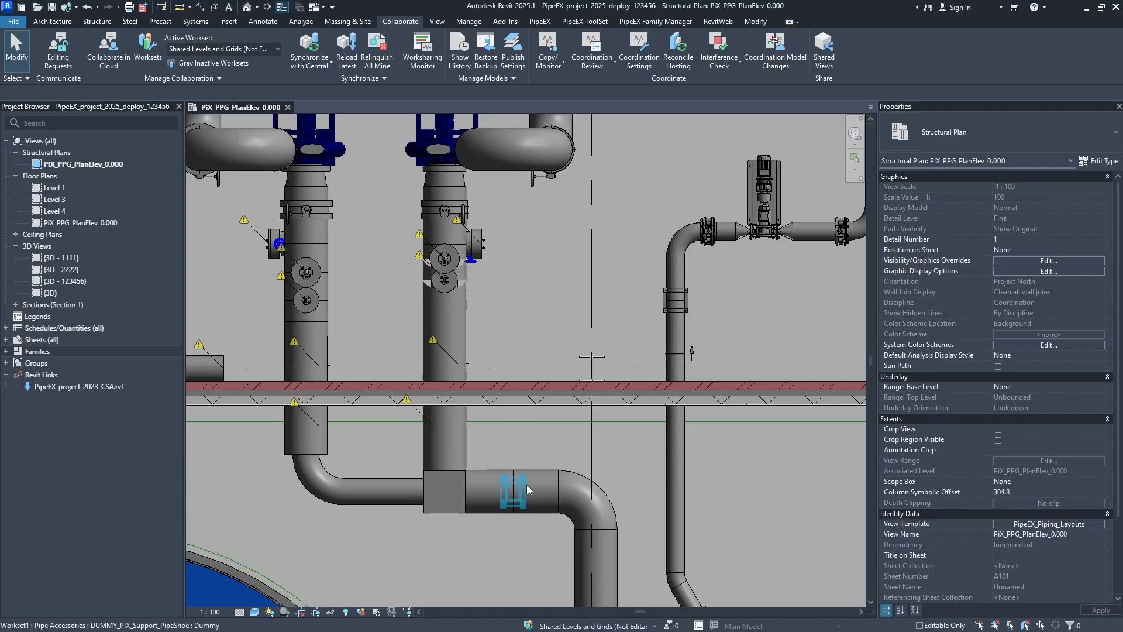
pyautogui.scroll(-3, 433, 343)
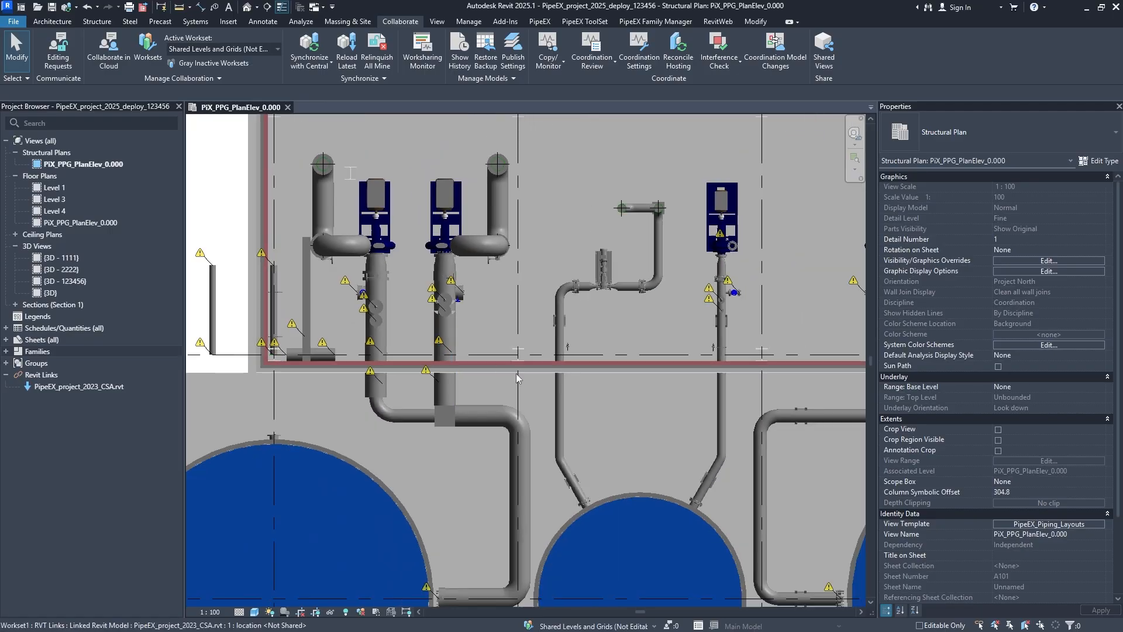
pyautogui.moveTo(523, 376); pyautogui.dragTo(400, 358, button='middle')
pyautogui.moveTo(520, 429)
pyautogui.mouseDown(button='middle')
pyautogui.moveTo(570, 341)
pyautogui.moveTo(520, 414)
pyautogui.mouseUp(button='middle')
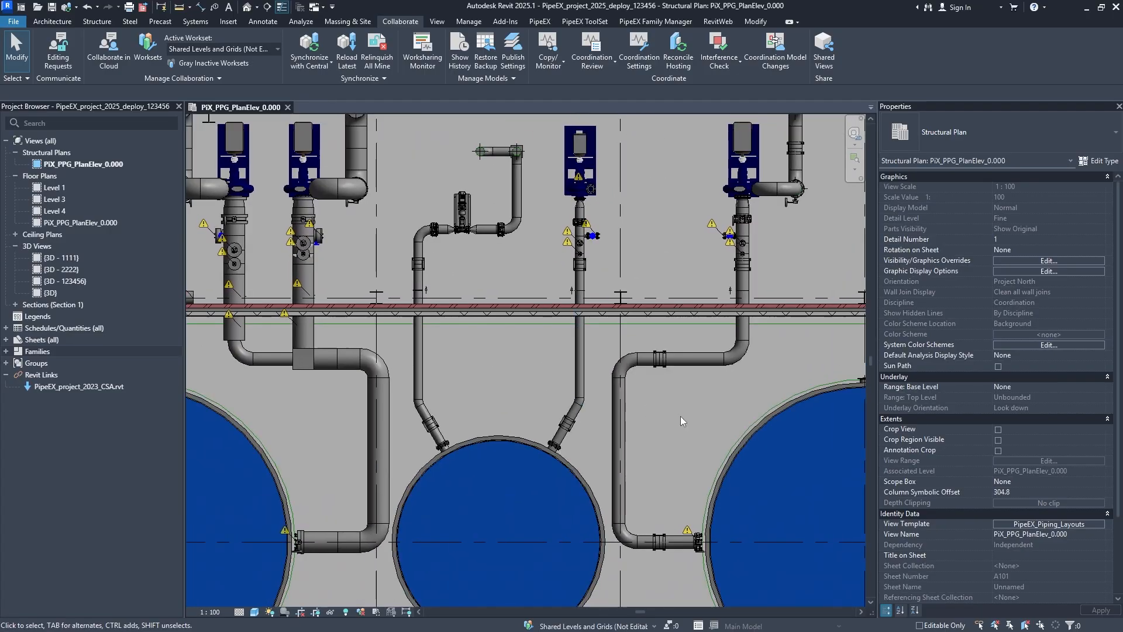
# - Open the V/G Overrides Model settings of the PipeEX_Piping_Layouts template and enlarge the dialog to show more categories
pyautogui.click(1049, 524)
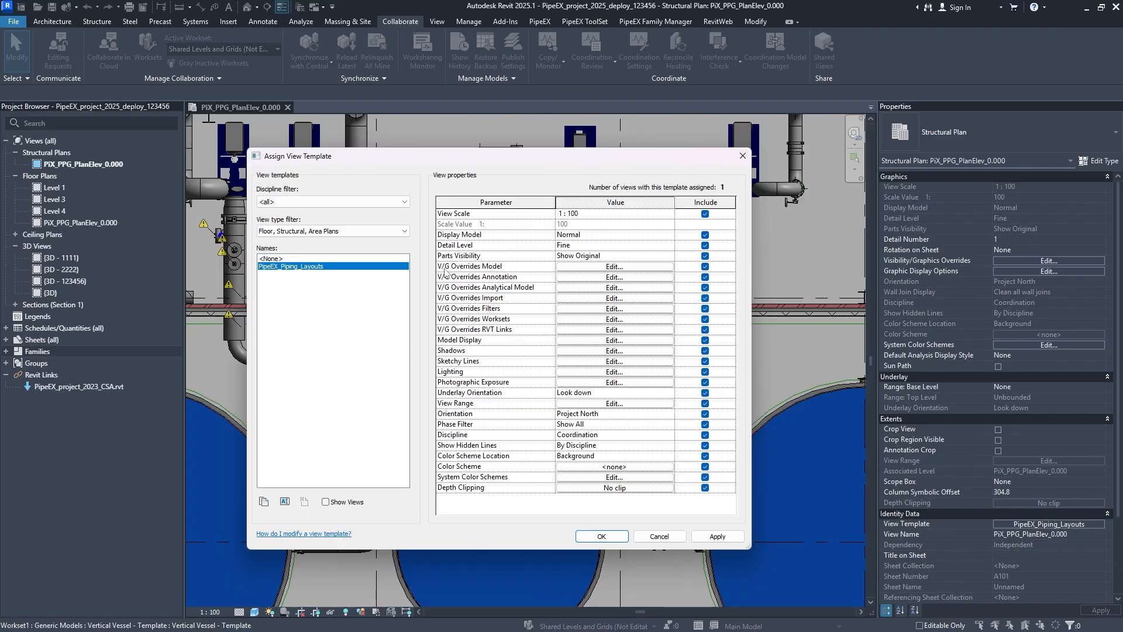
pyautogui.click(630, 267)
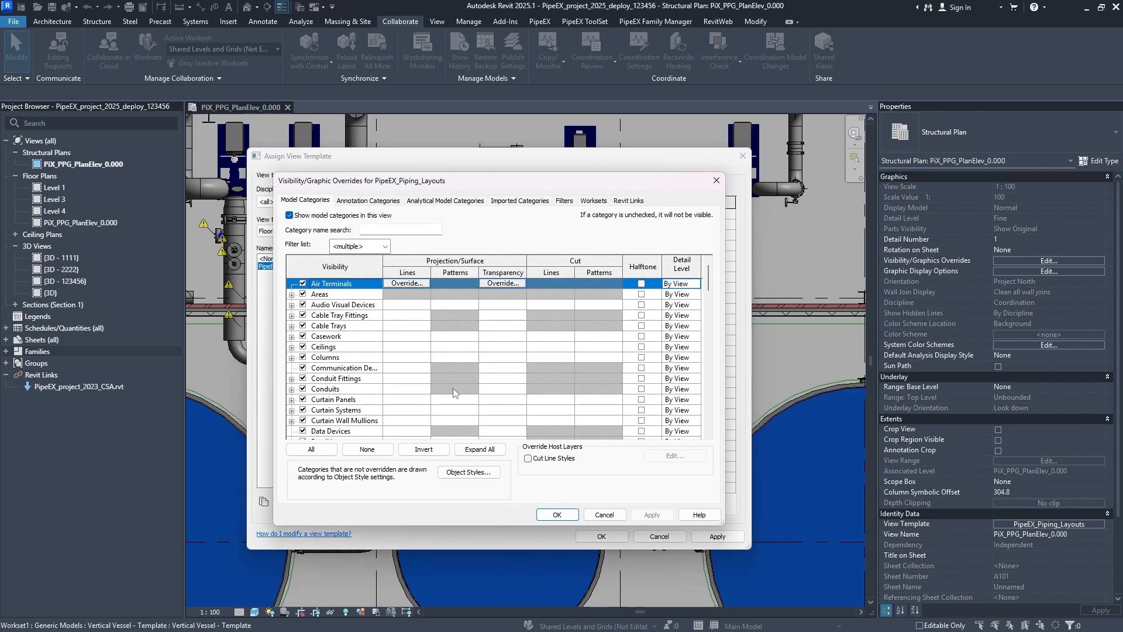
pyautogui.moveTo(468, 189); pyautogui.dragTo(310, 32)
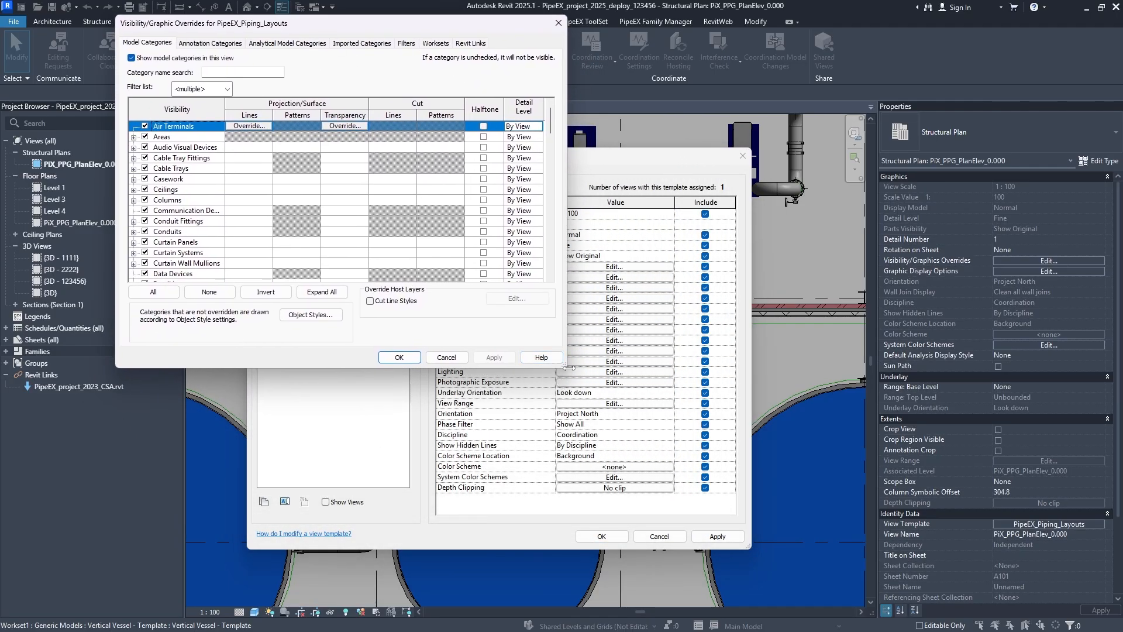
pyautogui.moveTo(563, 371); pyautogui.dragTo(962, 603)
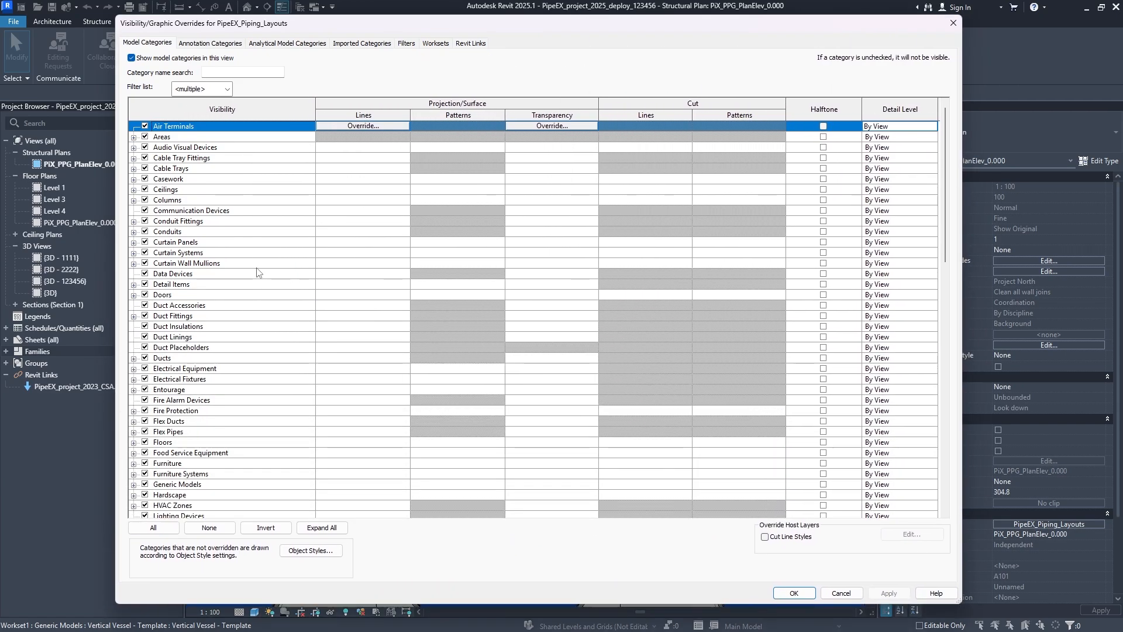
# - Examine the list of model categories available in the PipeEX_Piping_Layouts overrides, from Air Terminals through Wires
pyautogui.scroll(-13, 246, 218)
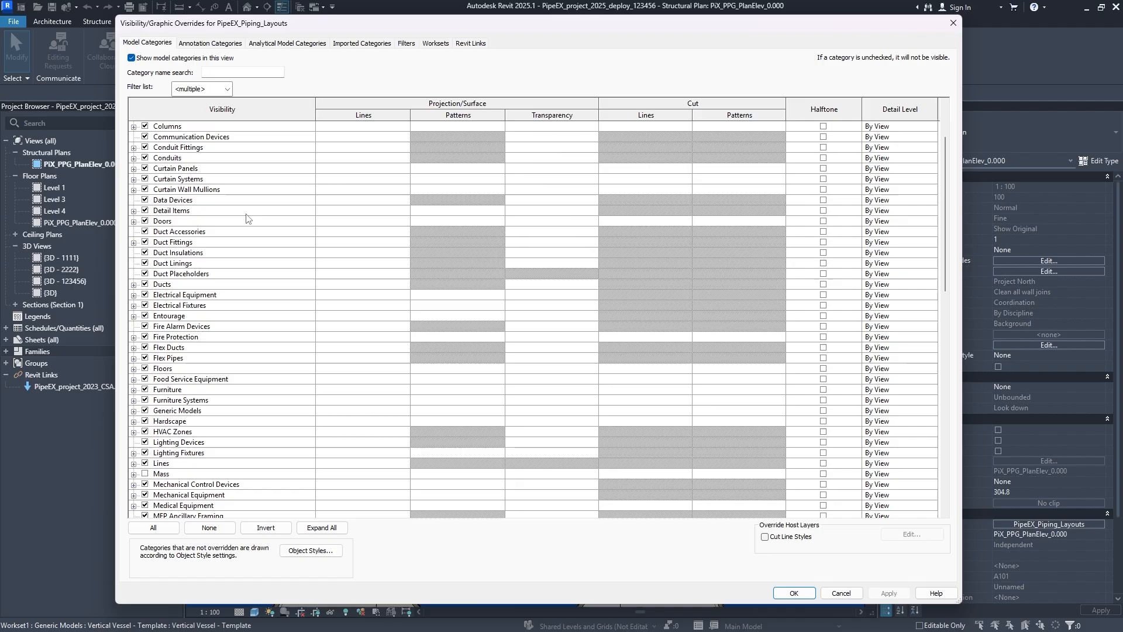
pyautogui.scroll(-6, 246, 217)
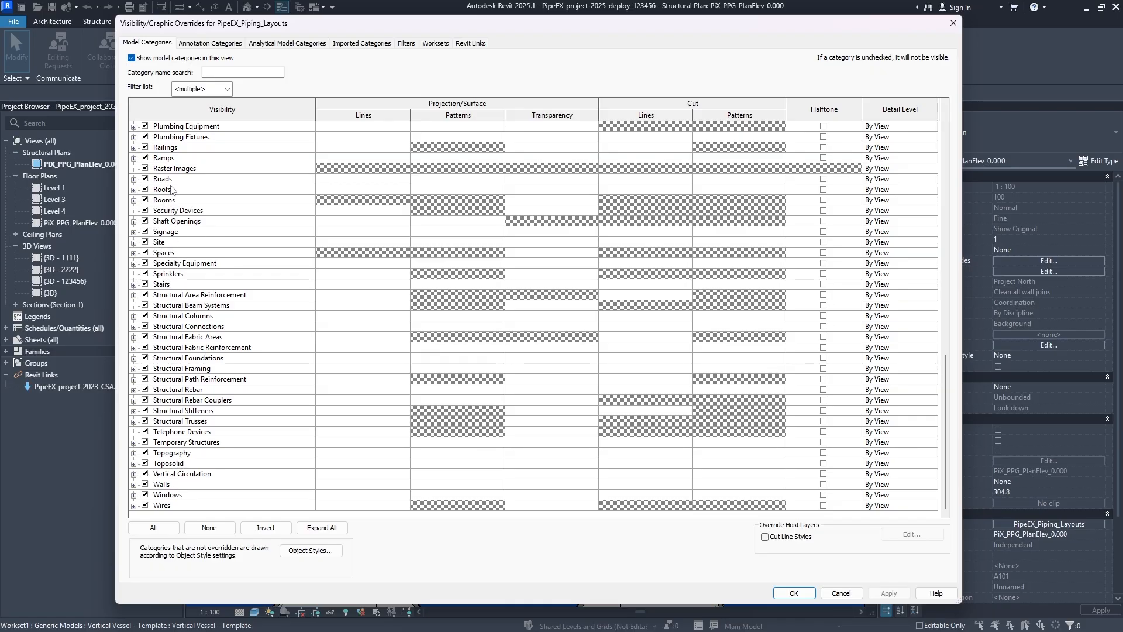
pyautogui.scroll(3, 177, 183)
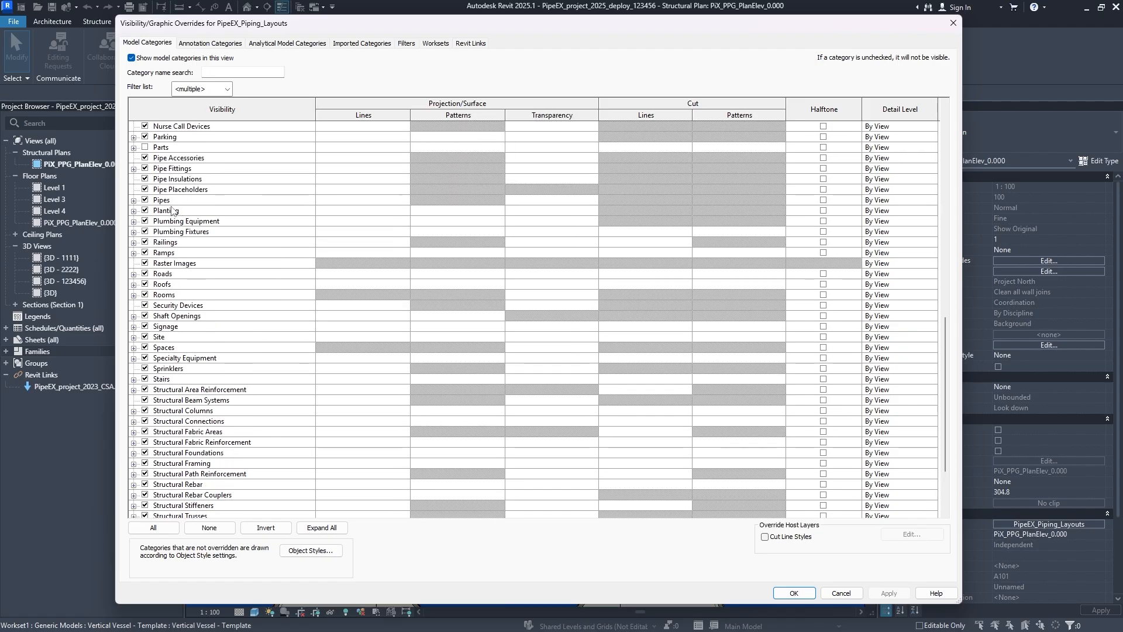
pyautogui.scroll(2, 174, 202)
pyautogui.scroll(5, 175, 223)
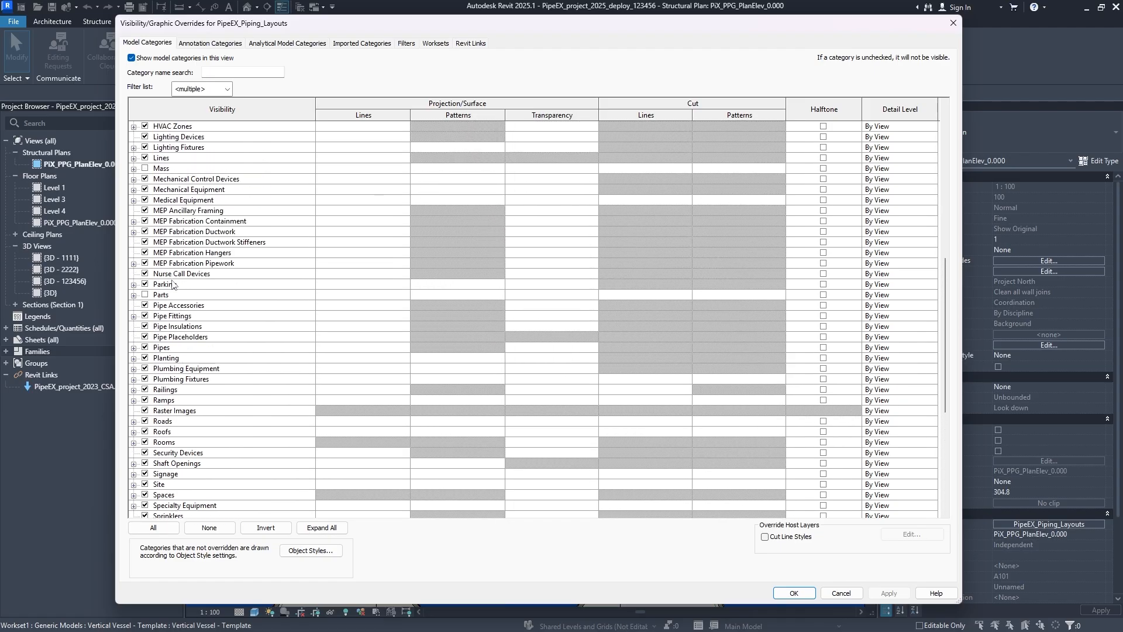
pyautogui.scroll(15, 179, 240)
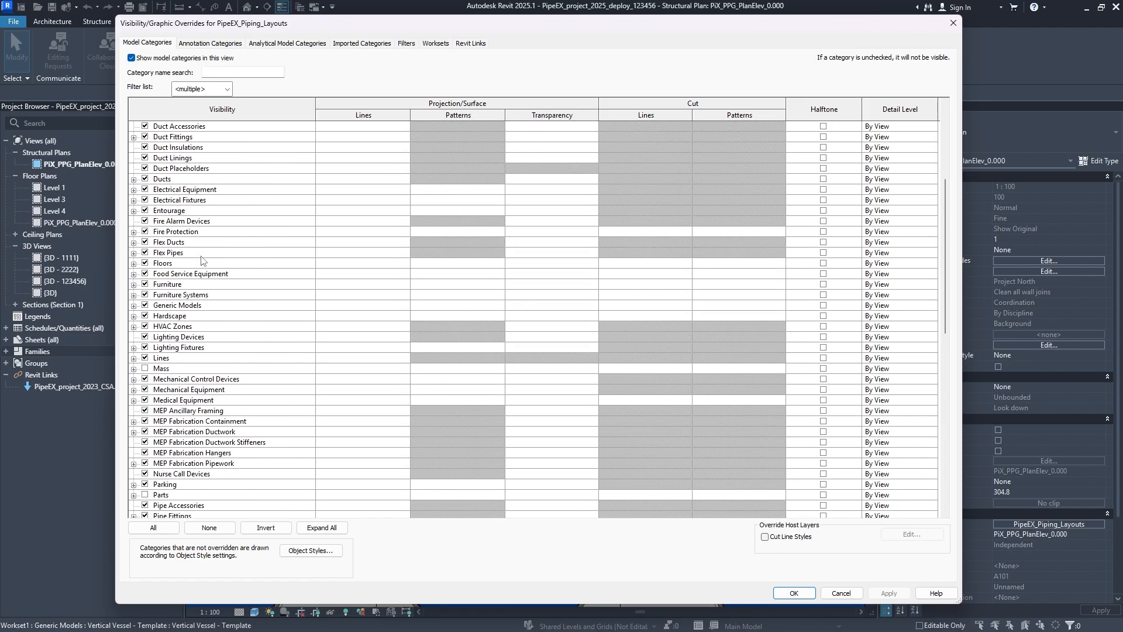
pyautogui.scroll(-20, 202, 258)
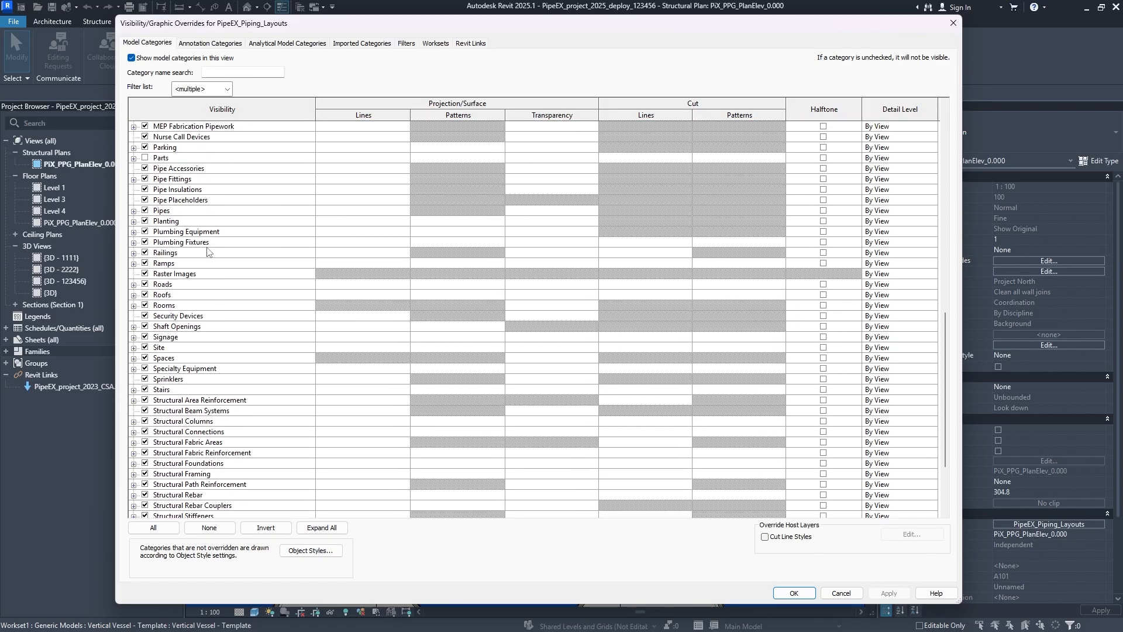
pyautogui.scroll(15, 208, 251)
pyautogui.scroll(-9, 212, 248)
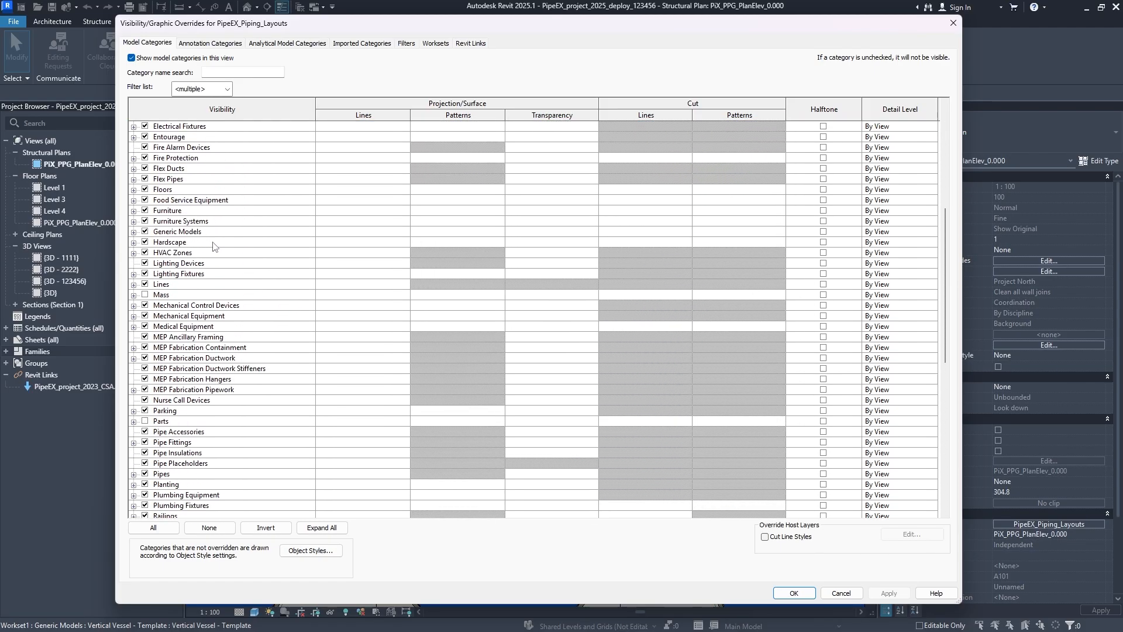
pyautogui.scroll(-3, 213, 246)
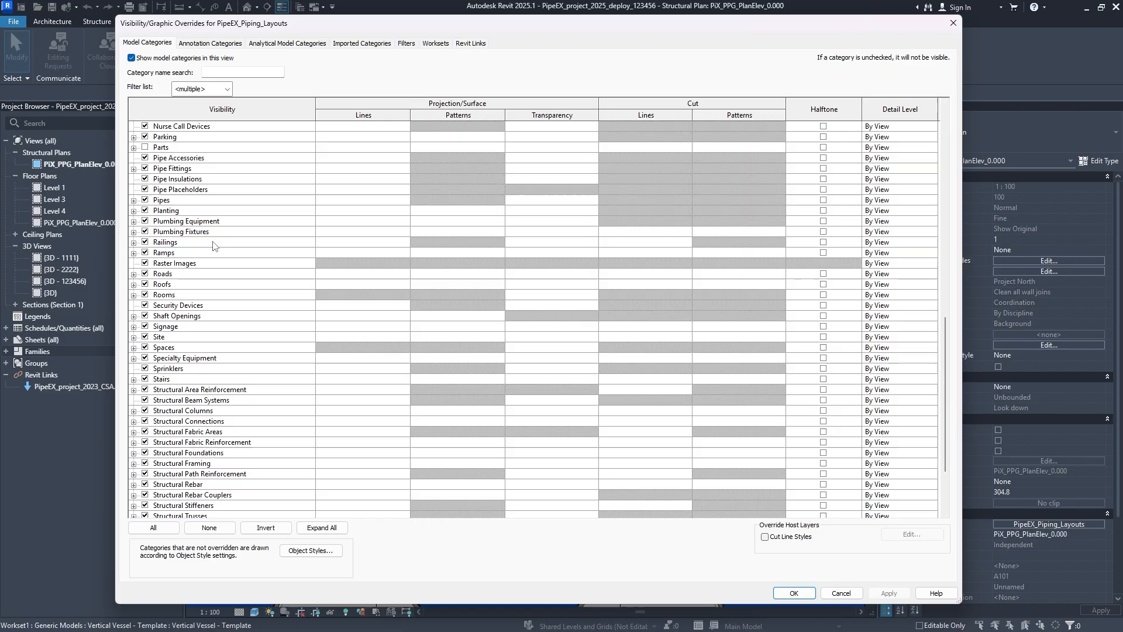
pyautogui.scroll(-4, 213, 246)
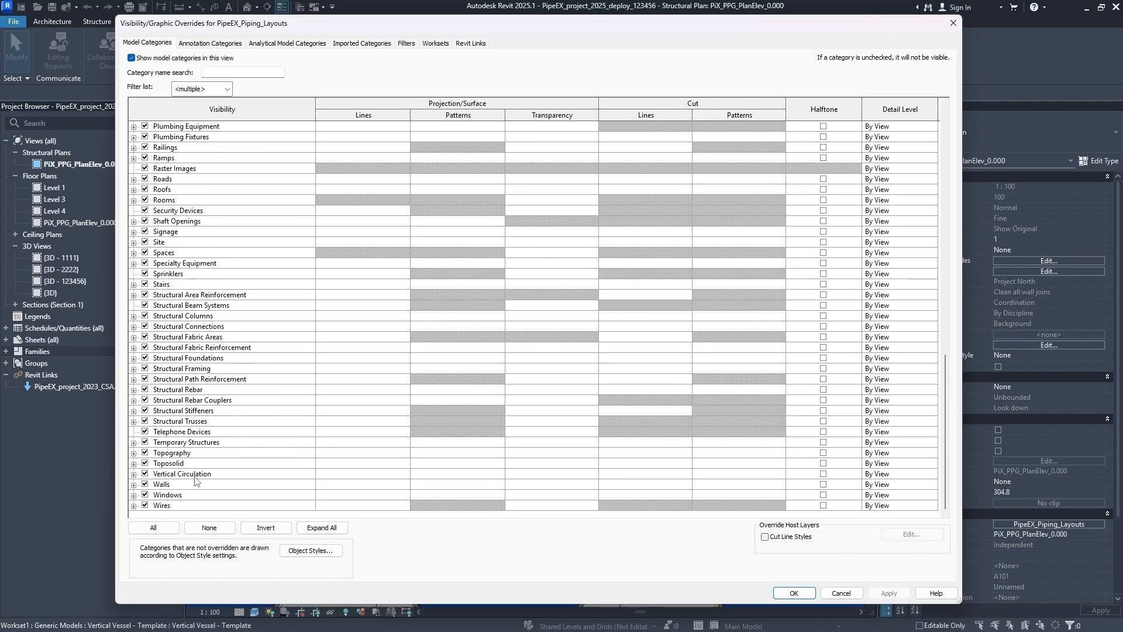
# - Examine the subcategories of Walls, Pipe Fittings, Furniture Systems, Generic Models, HVAC Zones and Furniture, collapsing each category again
pyautogui.click(133, 485)
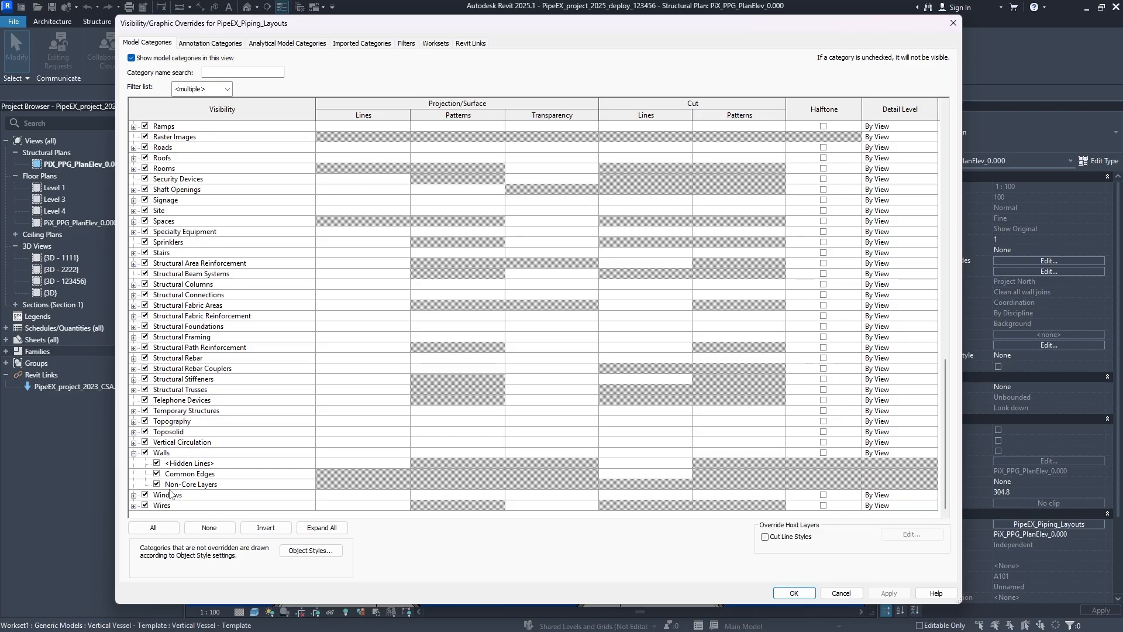
pyautogui.click(134, 454)
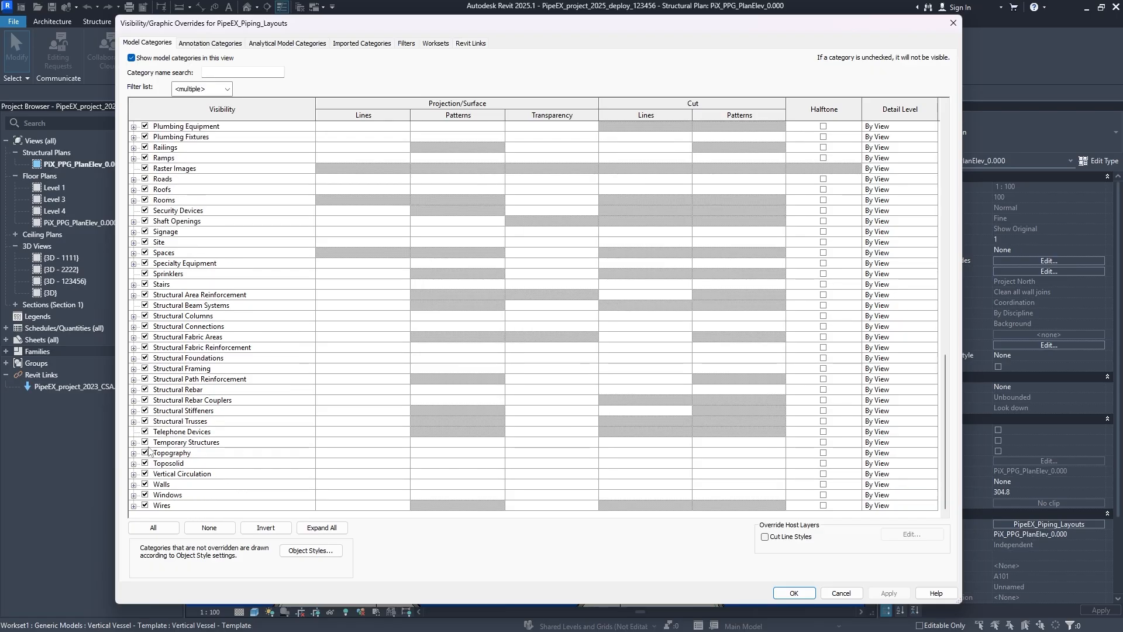
pyautogui.scroll(6, 190, 374)
pyautogui.scroll(1, 199, 383)
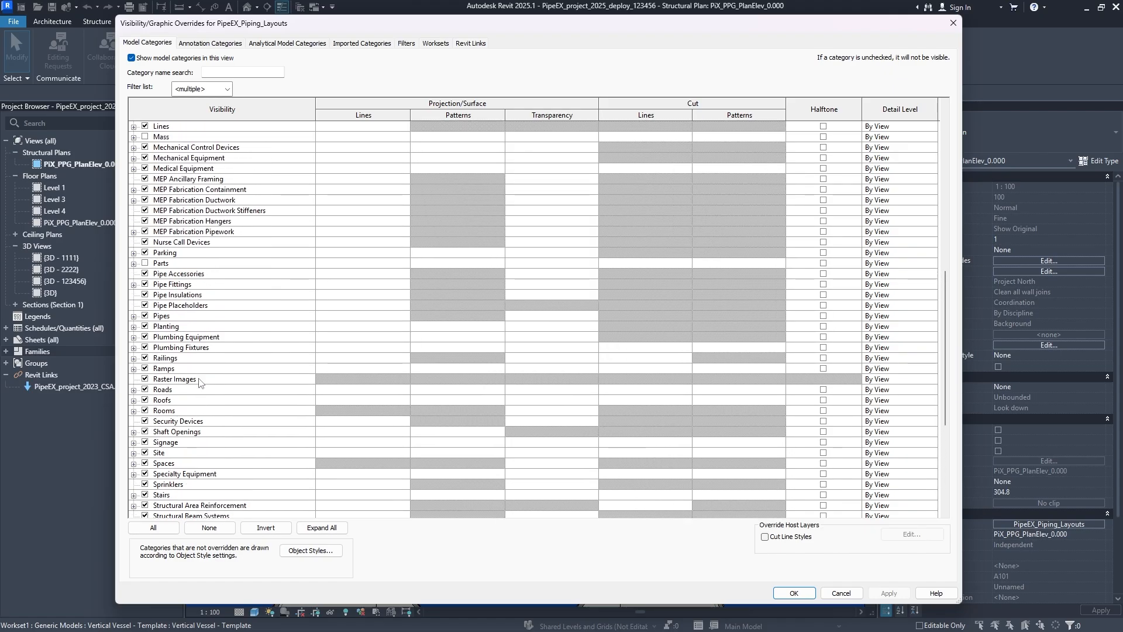
pyautogui.click(134, 285)
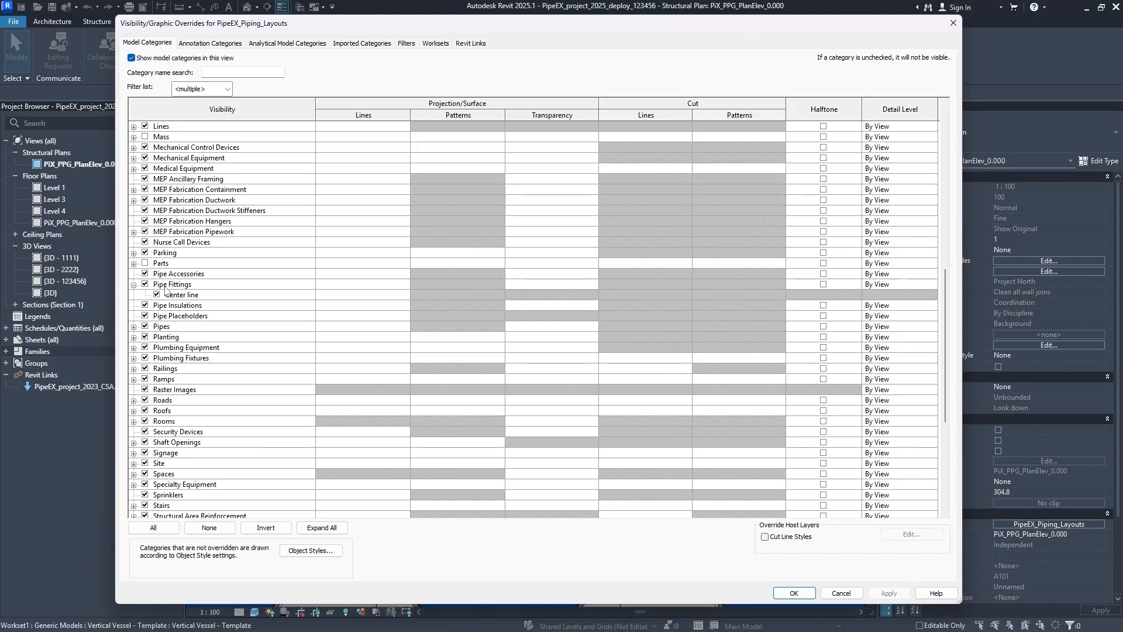
pyautogui.click(133, 286)
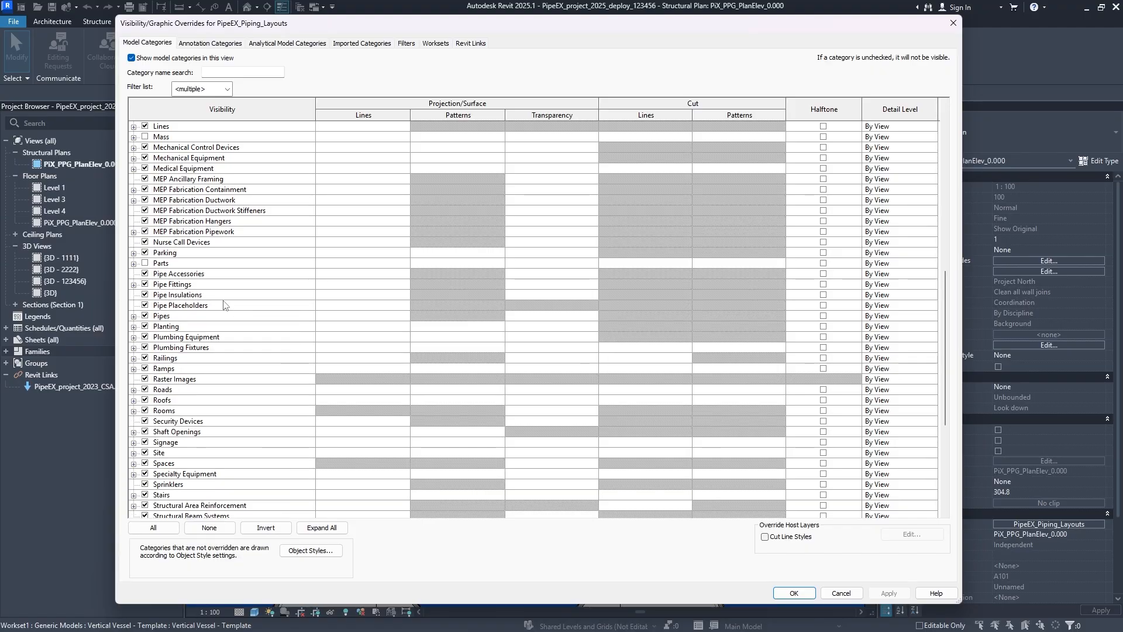
pyautogui.scroll(4, 175, 322)
pyautogui.scroll(2, 191, 333)
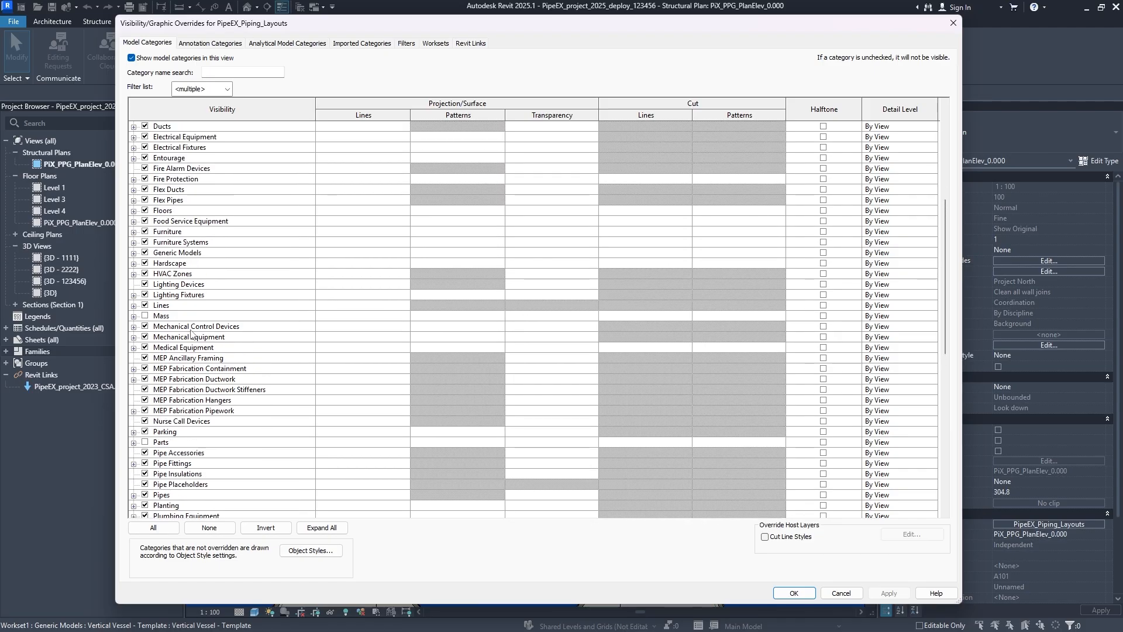
pyautogui.click(133, 243)
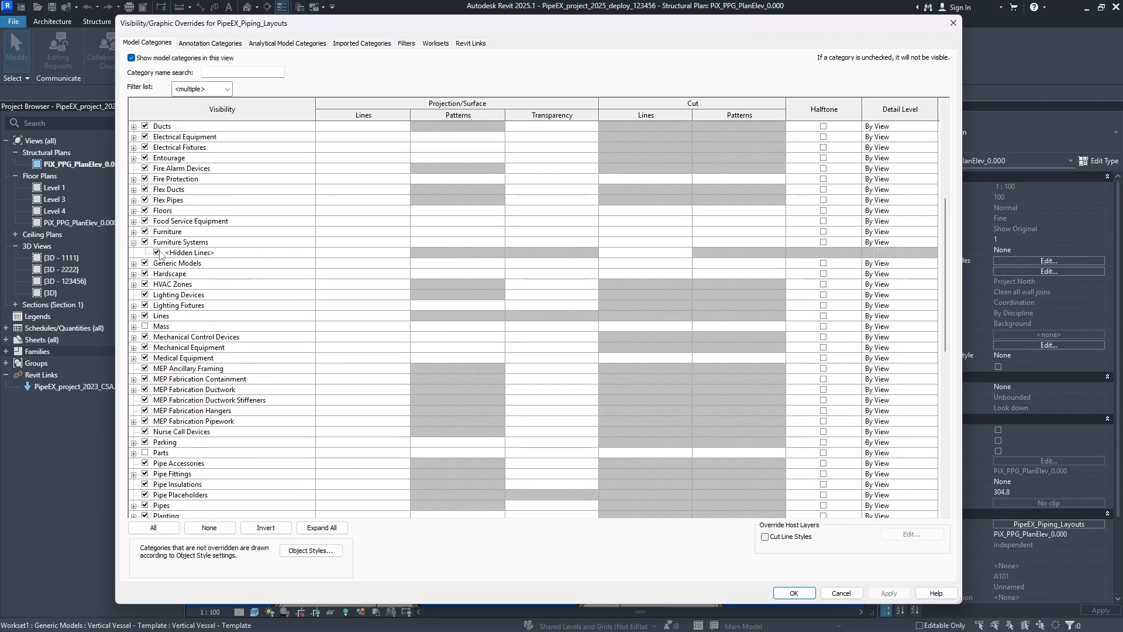
pyautogui.click(133, 242)
pyautogui.click(134, 252)
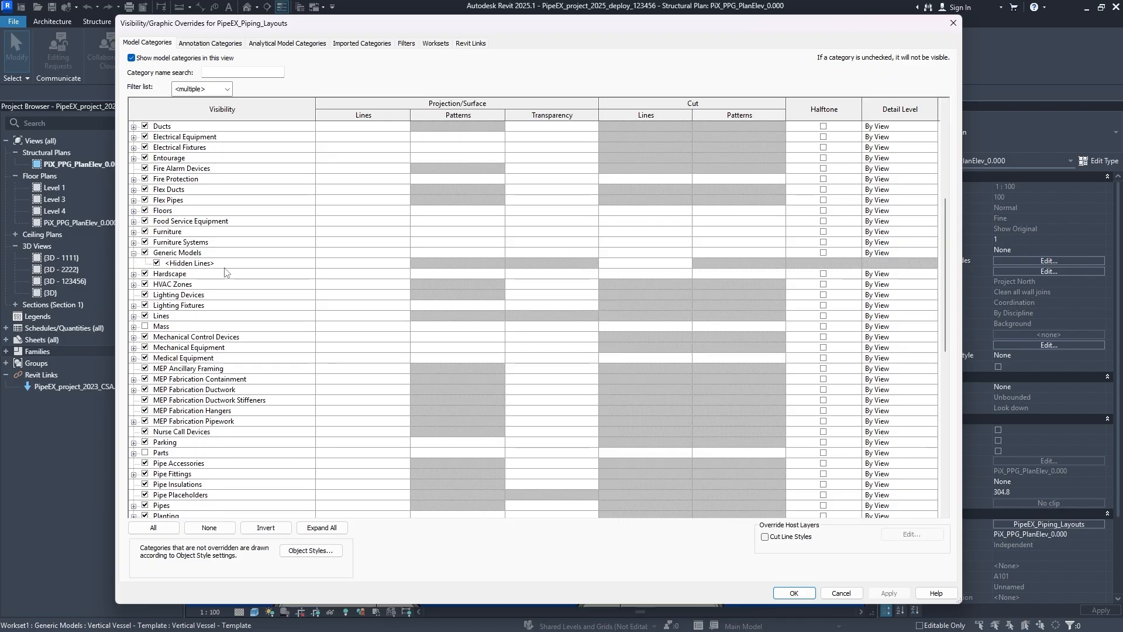
pyautogui.click(133, 252)
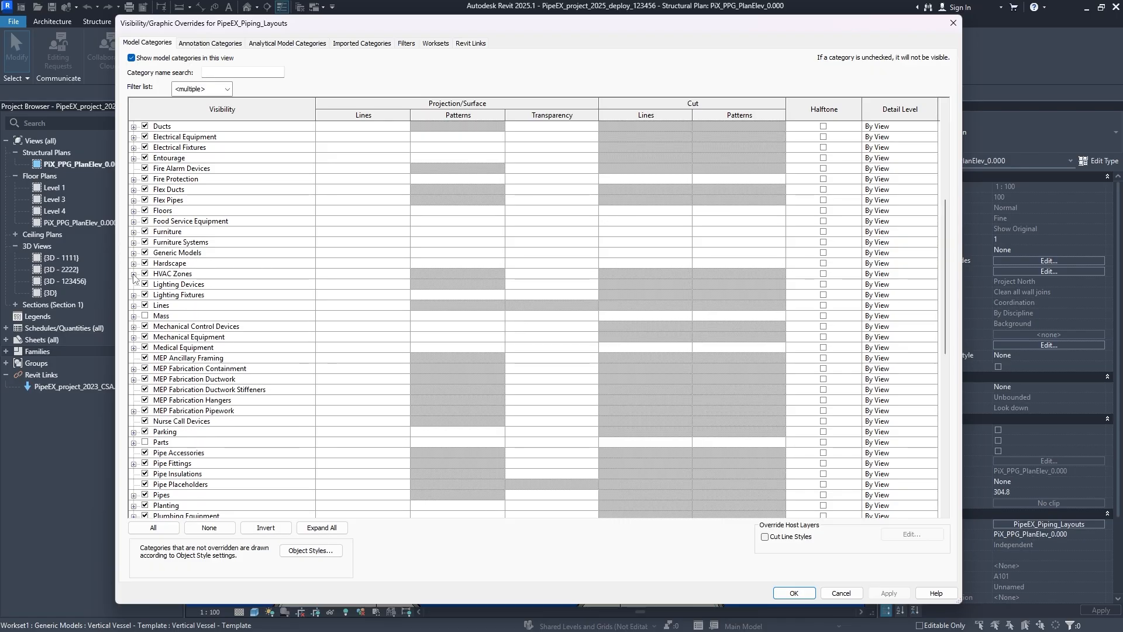
pyautogui.click(133, 274)
pyautogui.click(134, 273)
pyautogui.click(134, 232)
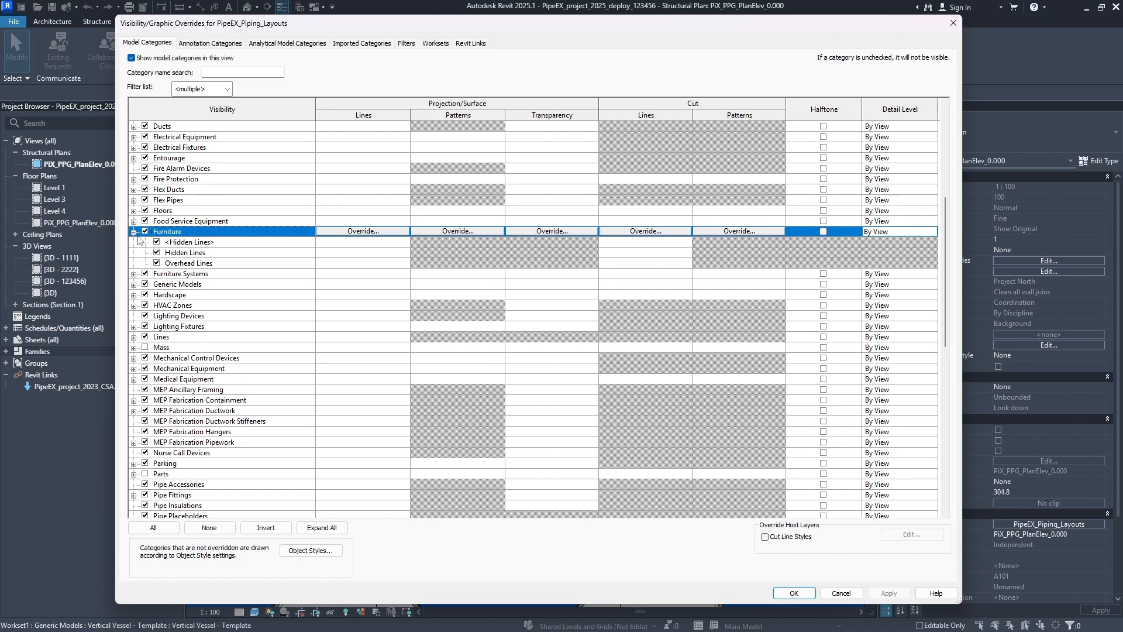
pyautogui.click(134, 232)
# - Override the projection lines of all model categories, Air Terminals through Wires, with weight 1 and color Black, and apply the change
pyautogui.scroll(5, 382, 321)
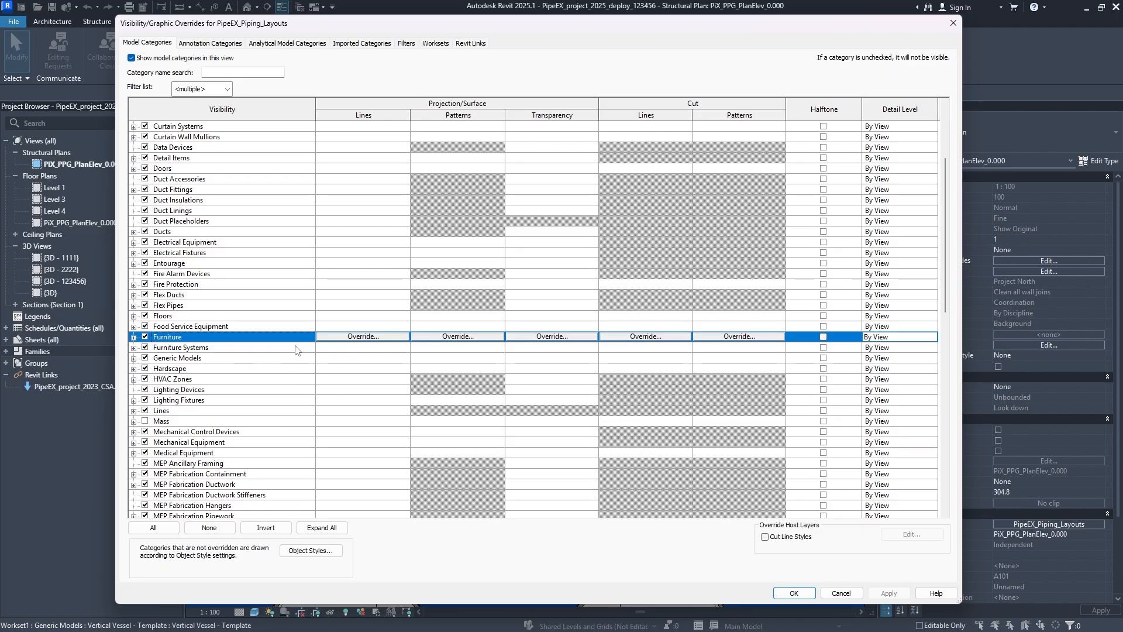
pyautogui.scroll(4, 252, 339)
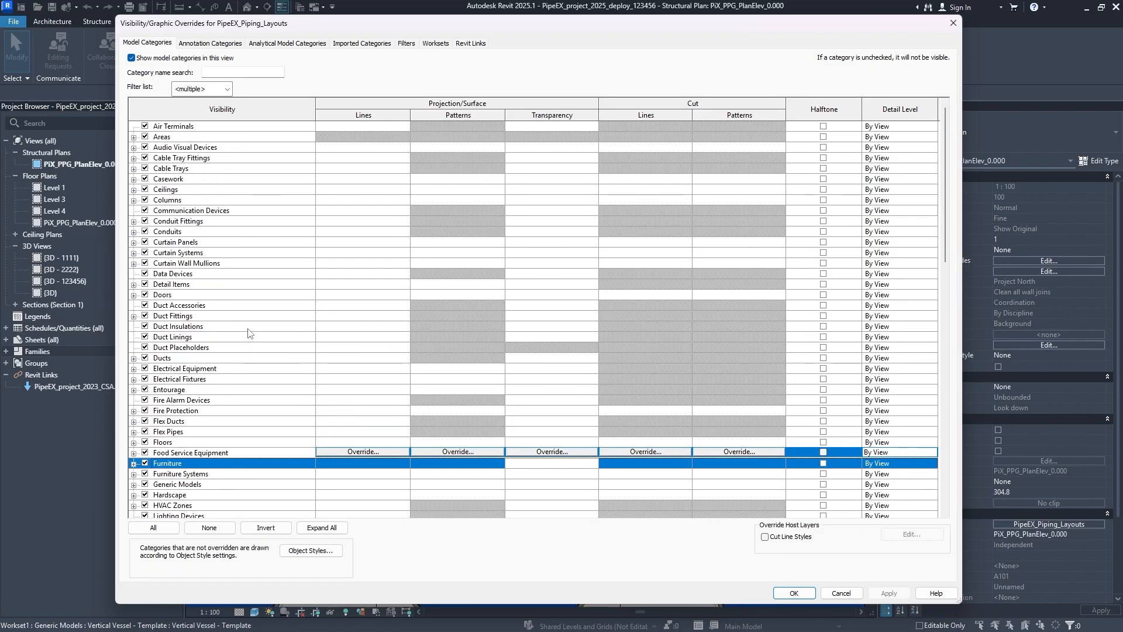
pyautogui.click(258, 127)
pyautogui.scroll(-19, 325, 286)
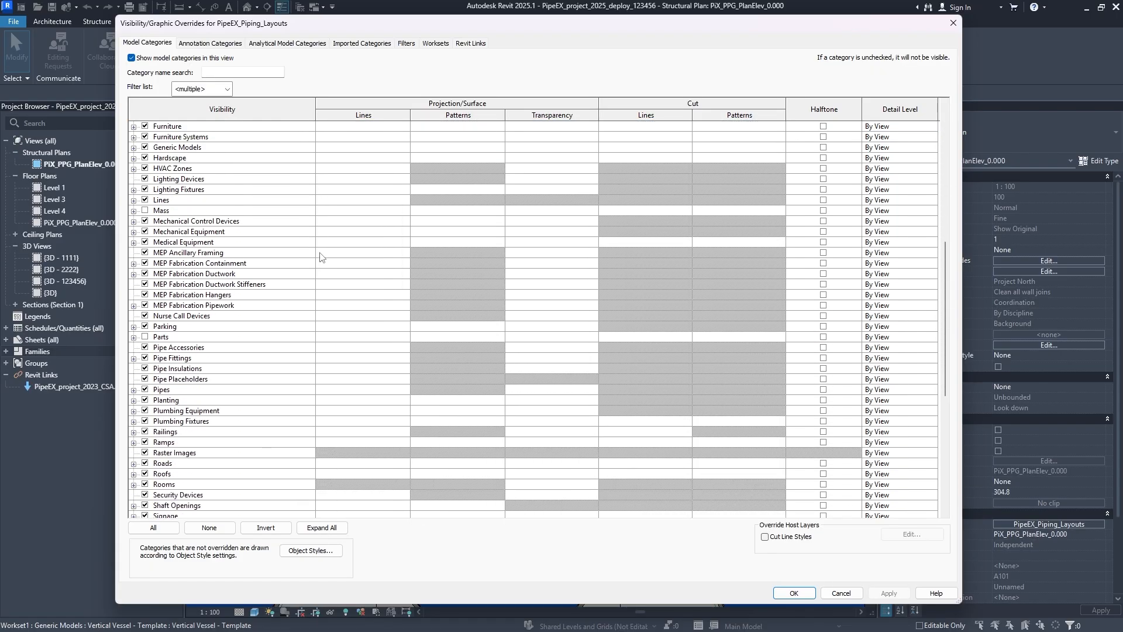
pyautogui.keyDown('shift'); pyautogui.click(258, 508); pyautogui.keyUp('shift')
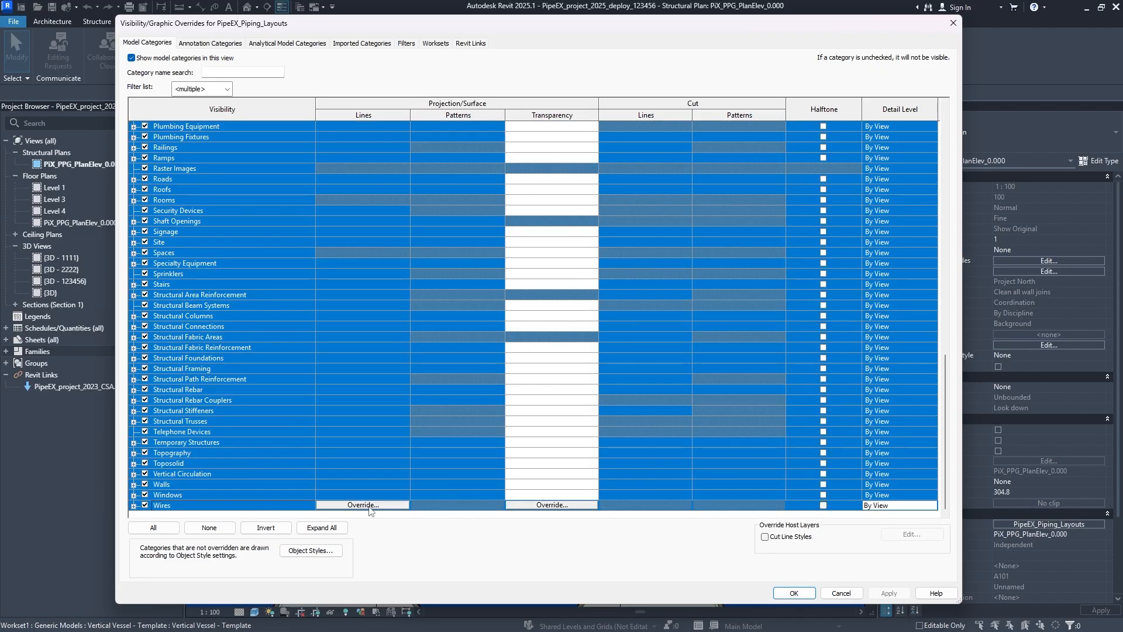
pyautogui.click(369, 506)
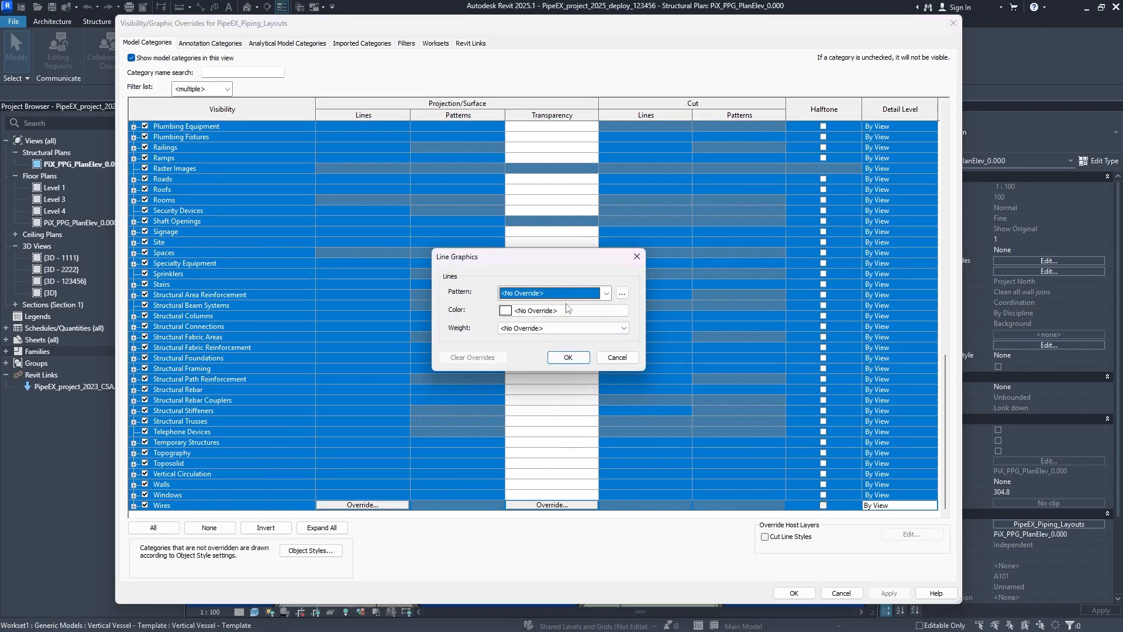
pyautogui.click(561, 327)
pyautogui.click(527, 346)
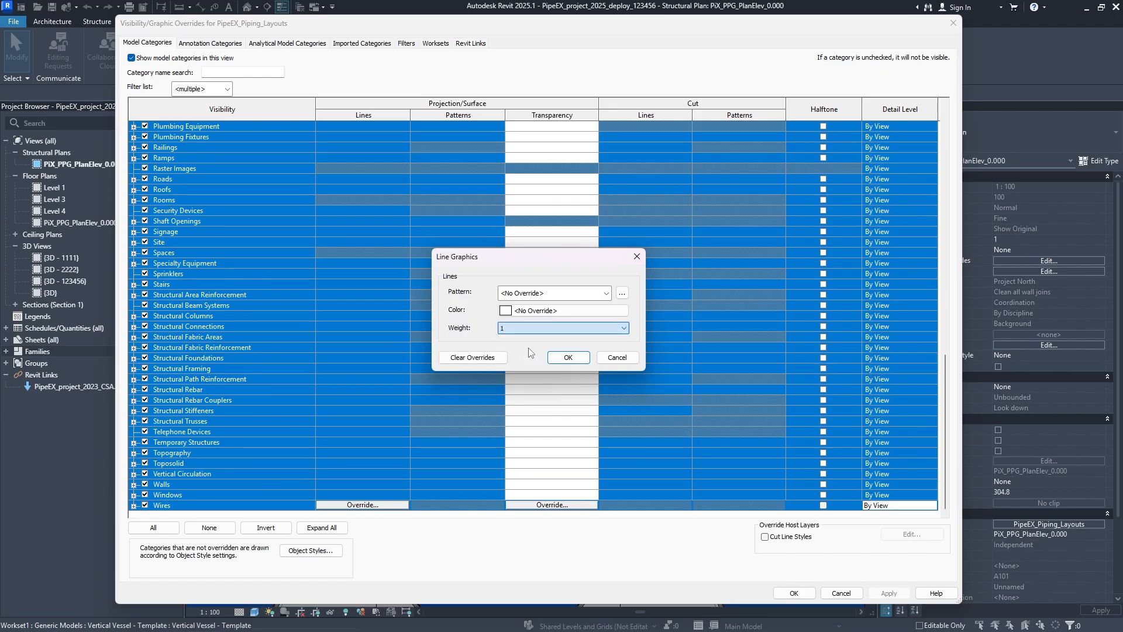
pyautogui.click(516, 312)
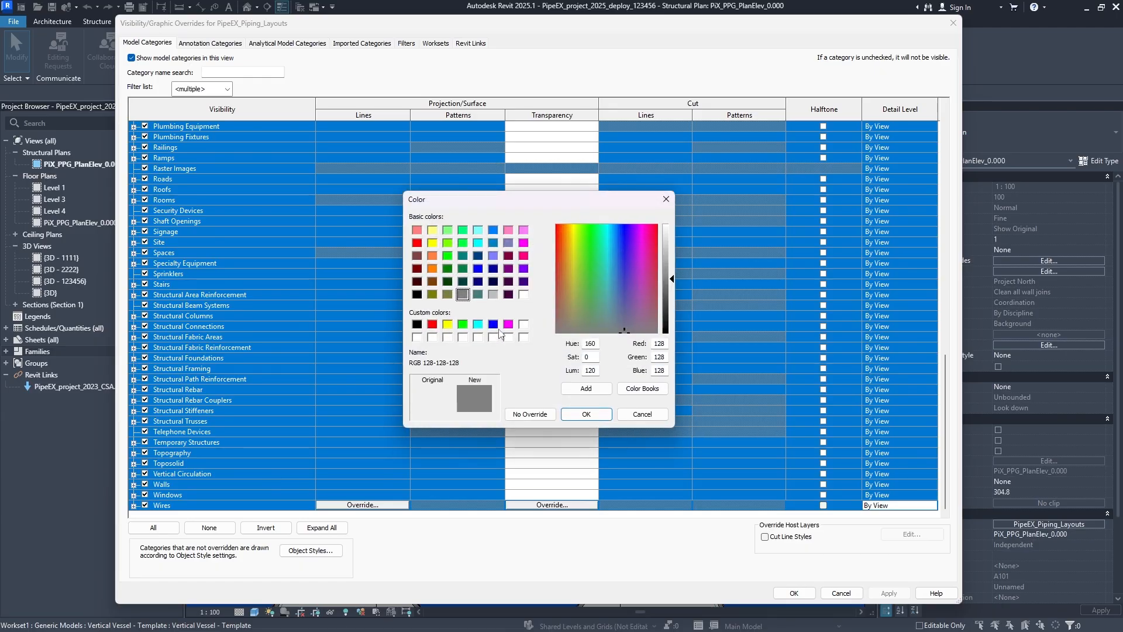
pyautogui.click(415, 324)
pyautogui.click(582, 414)
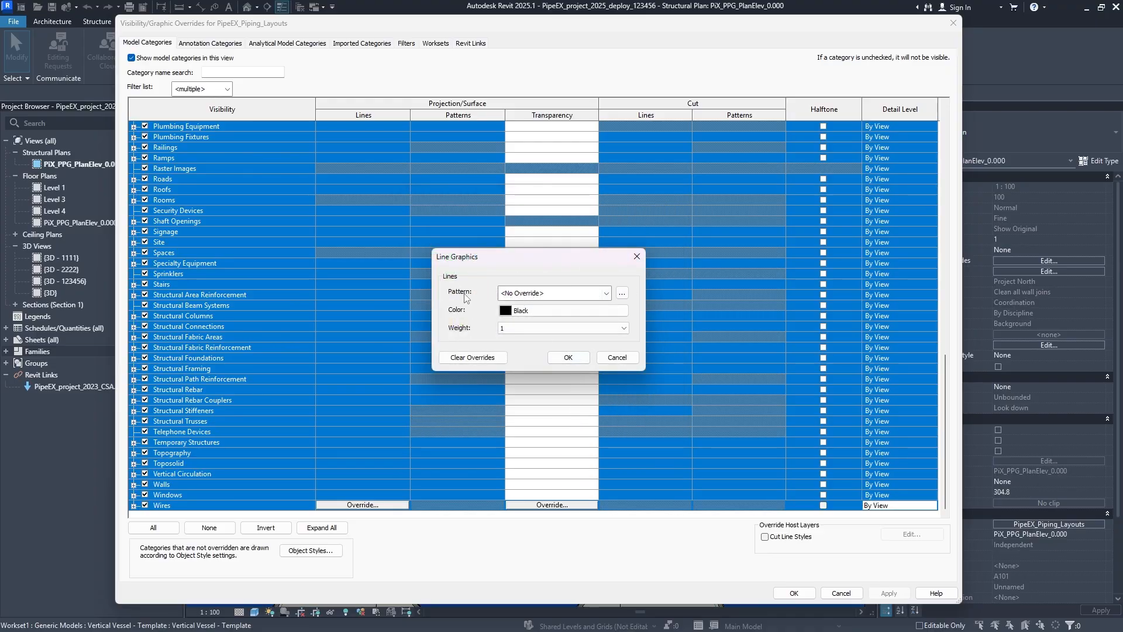
pyautogui.click(568, 357)
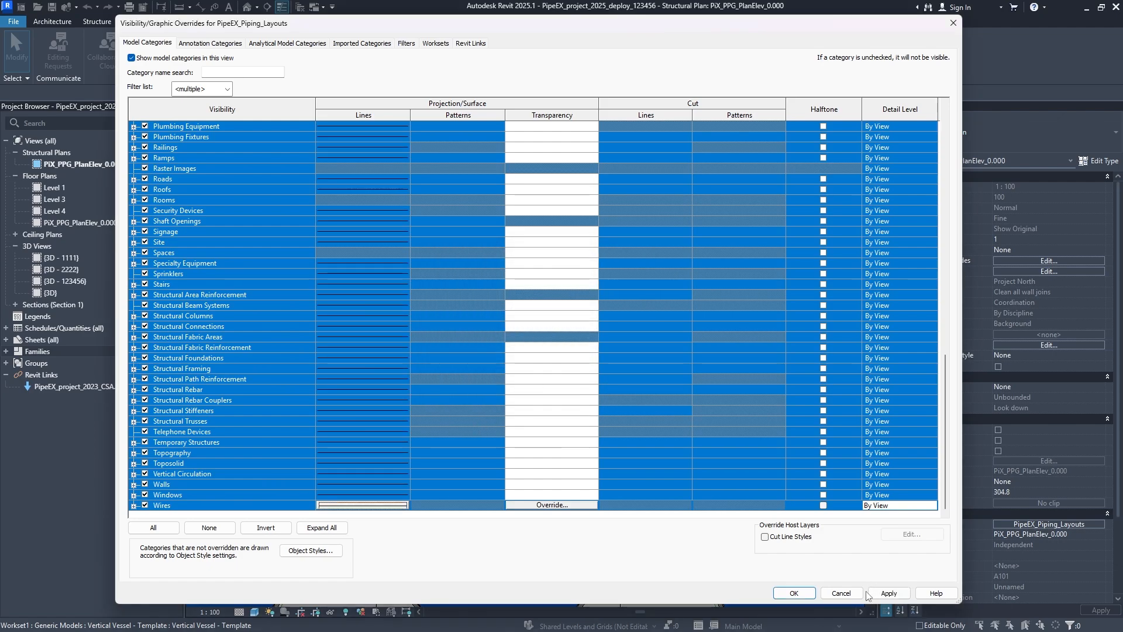
pyautogui.click(888, 594)
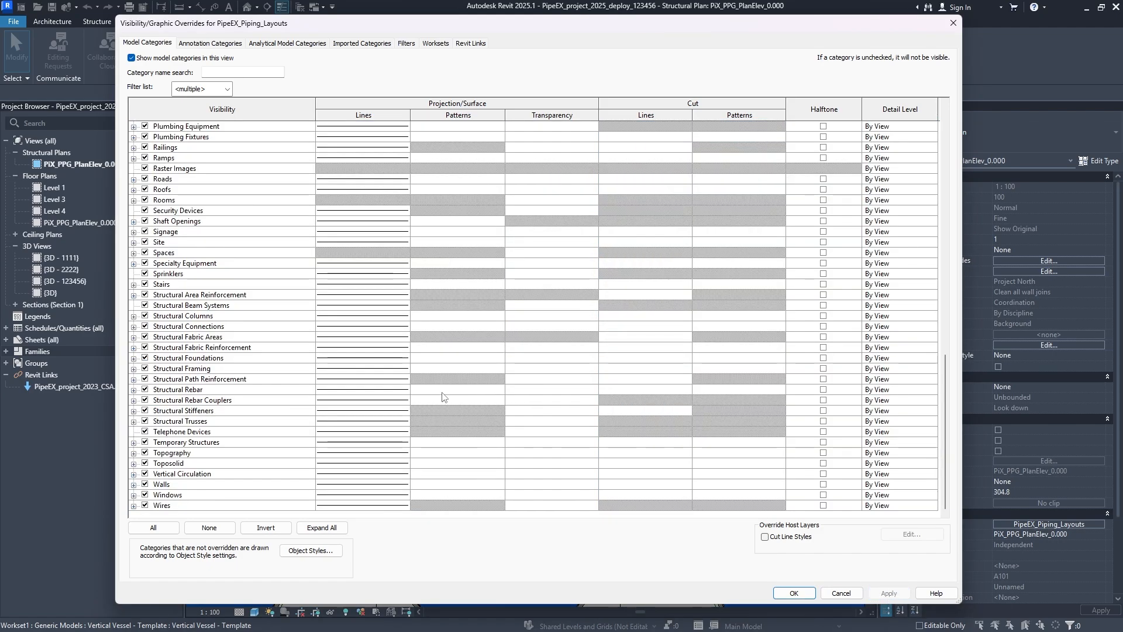
# - Override the projection lines of Pipes, Pipe Fittings and Pipe Accessories with weight 3 and apply the change
pyautogui.scroll(8, 365, 413)
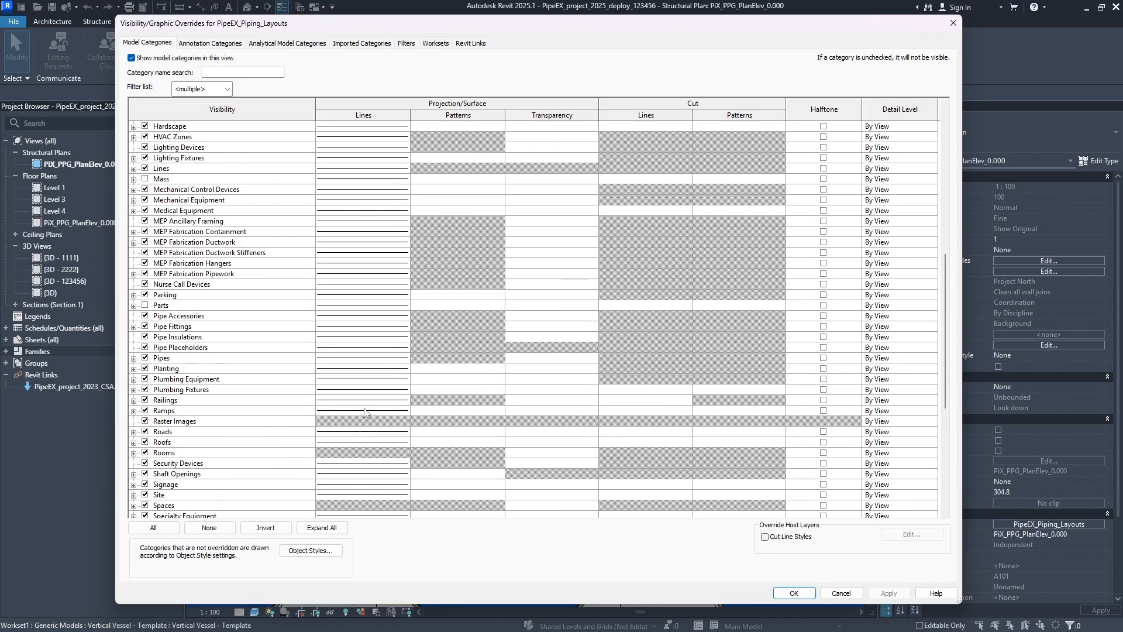
pyautogui.click(191, 359)
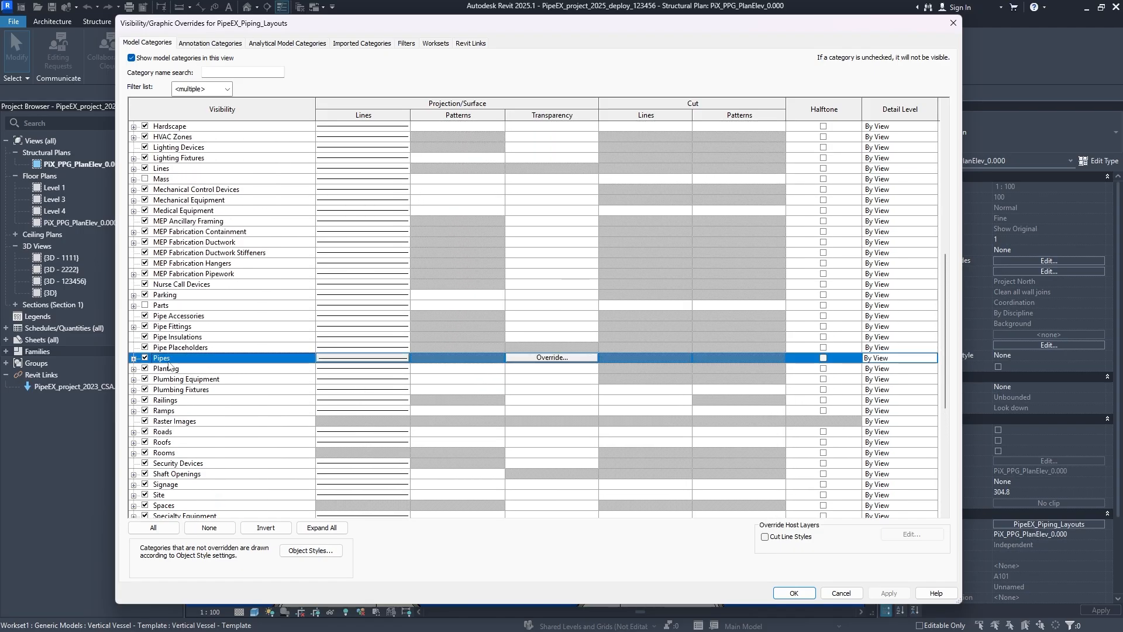
pyautogui.keyDown('ctrl'); pyautogui.click(197, 328); pyautogui.keyUp('ctrl')
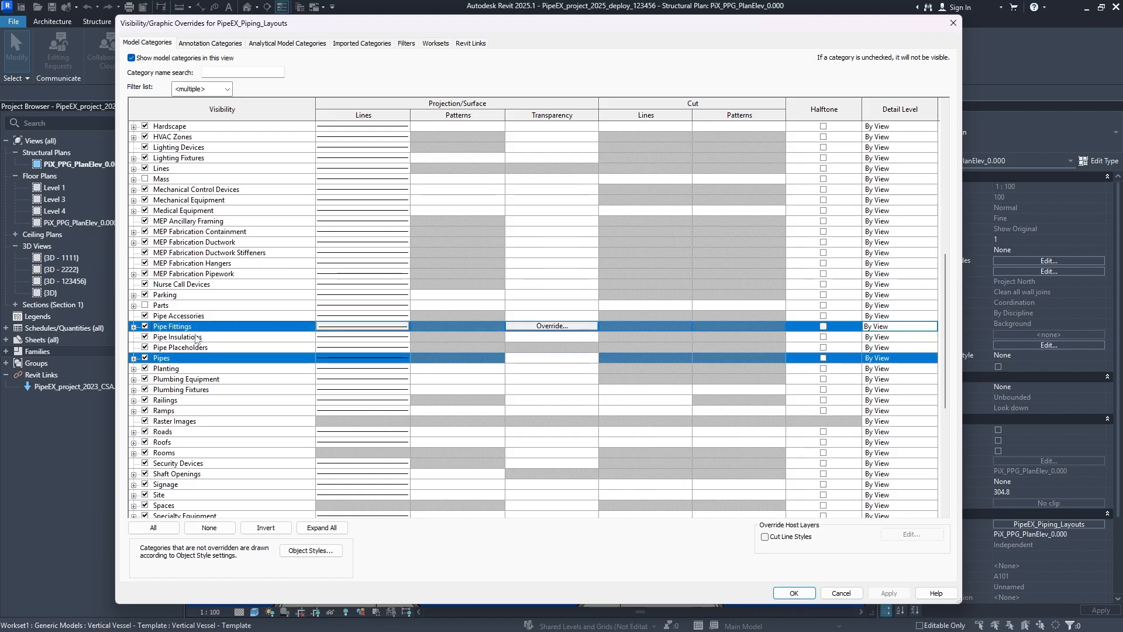
pyautogui.keyDown('ctrl'); pyautogui.click(197, 338); pyautogui.keyUp('ctrl')
pyautogui.keyDown('ctrl'); pyautogui.click(196, 339); pyautogui.keyUp('ctrl')
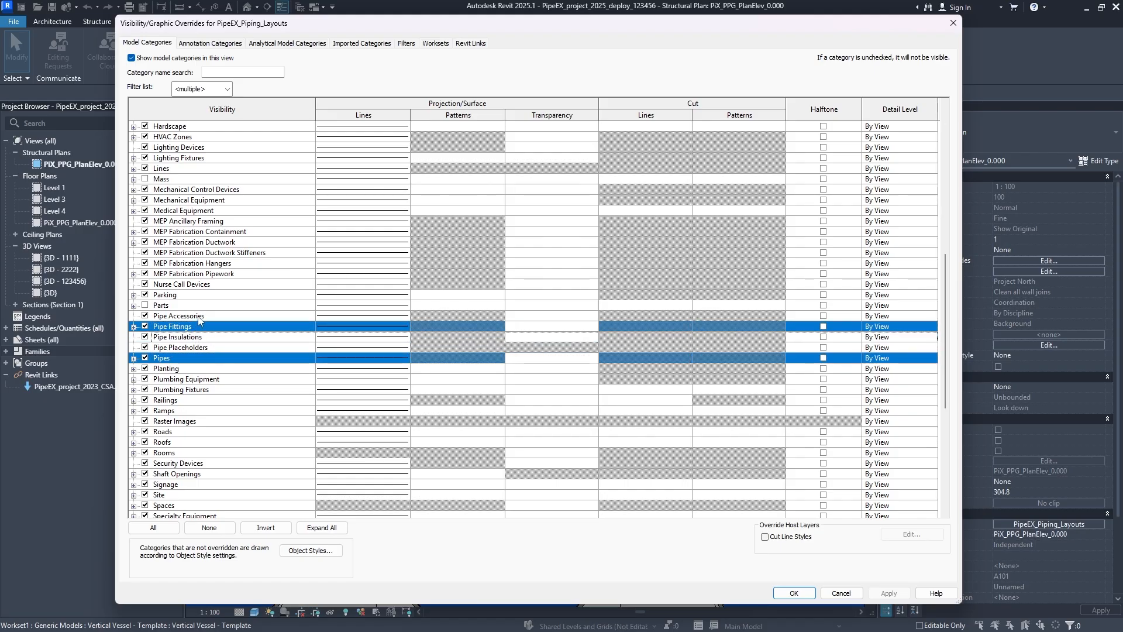
pyautogui.keyDown('ctrl'); pyautogui.click(199, 316); pyautogui.keyUp('ctrl')
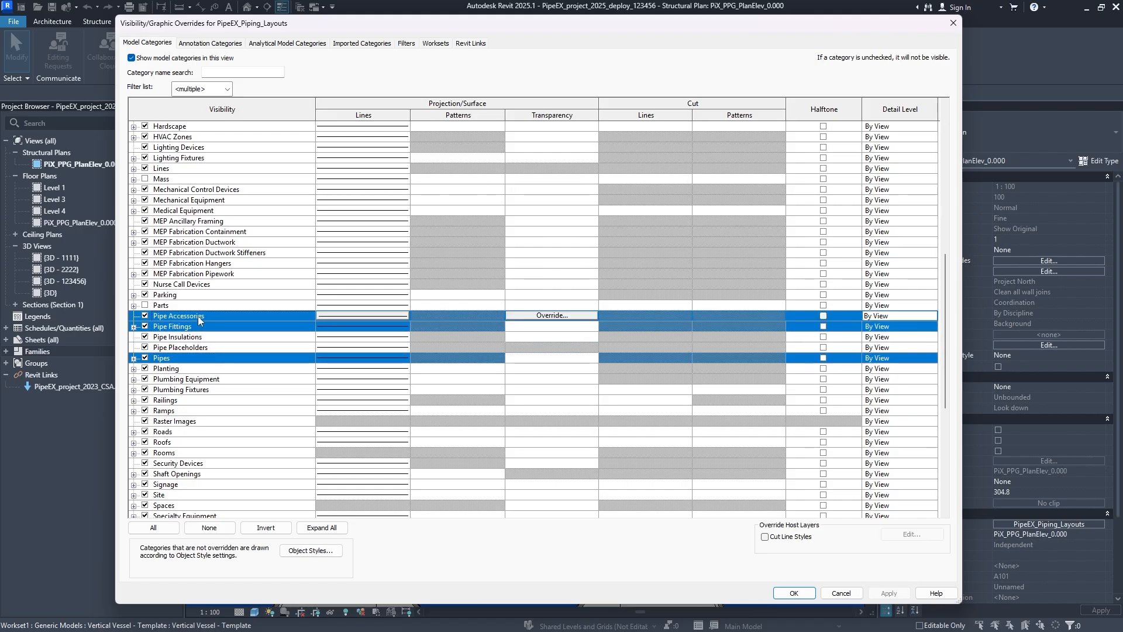
pyautogui.click(344, 327)
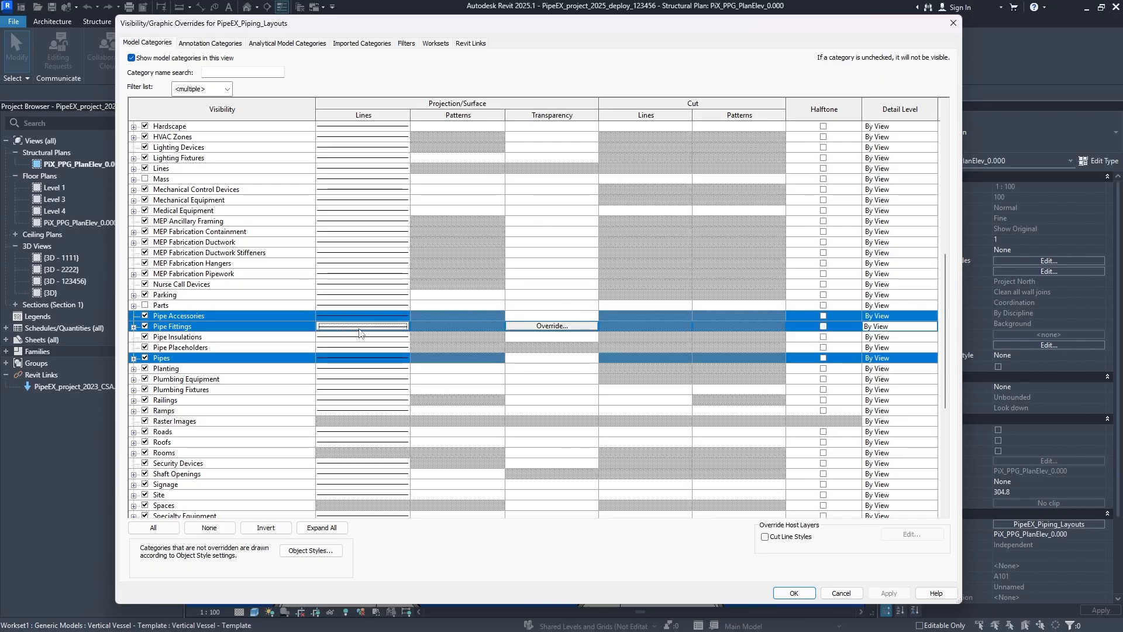
pyautogui.click(360, 327)
pyautogui.click(507, 328)
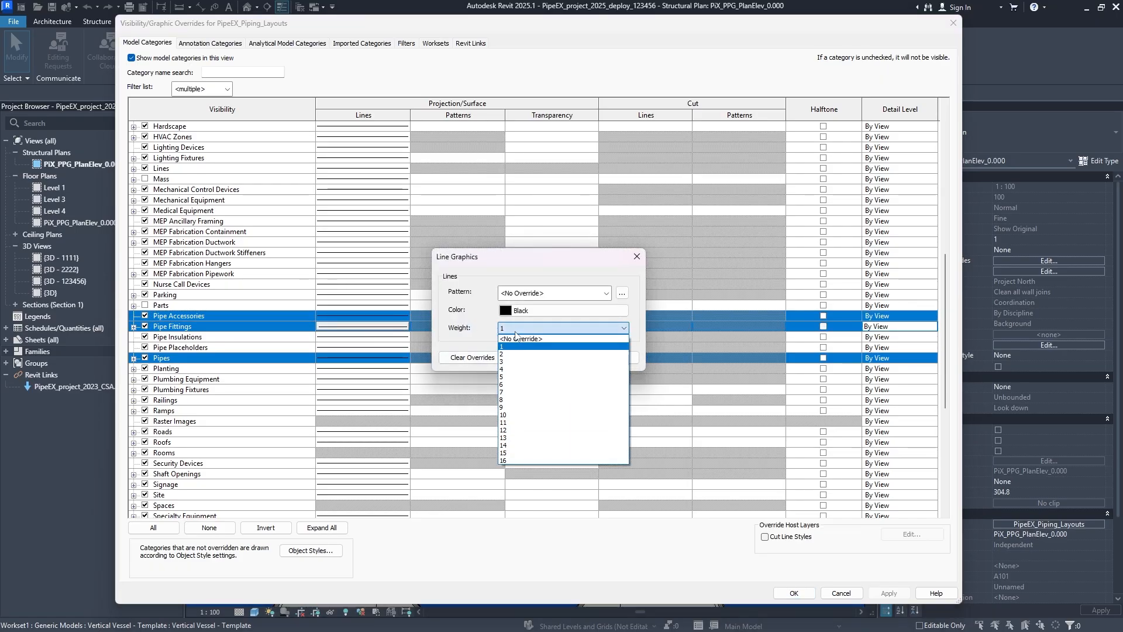
pyautogui.click(511, 362)
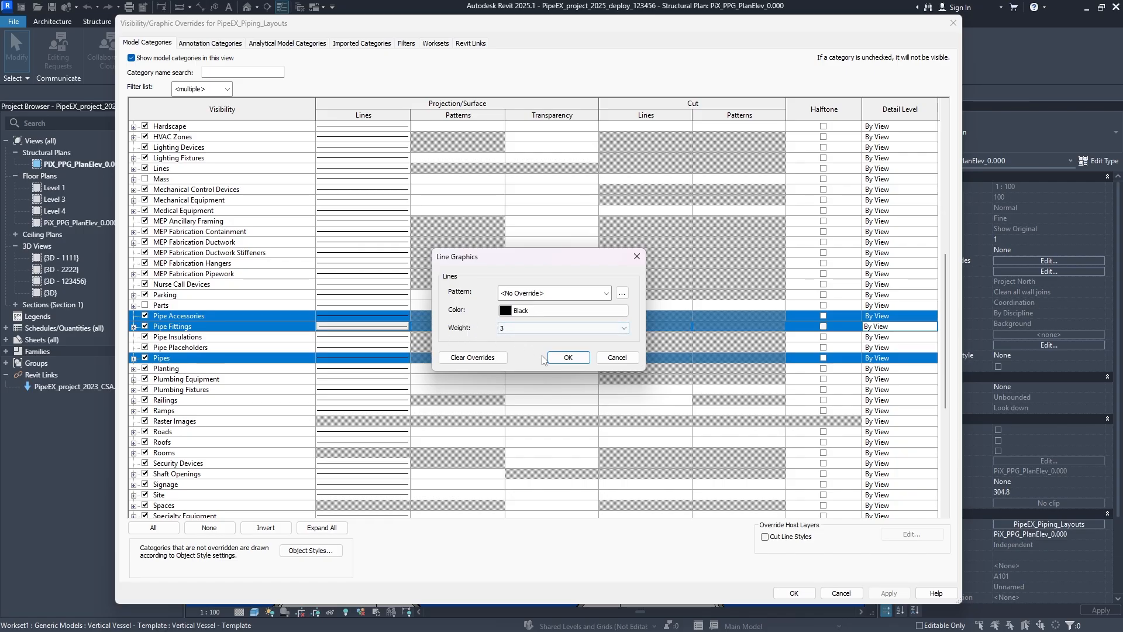
pyautogui.click(568, 357)
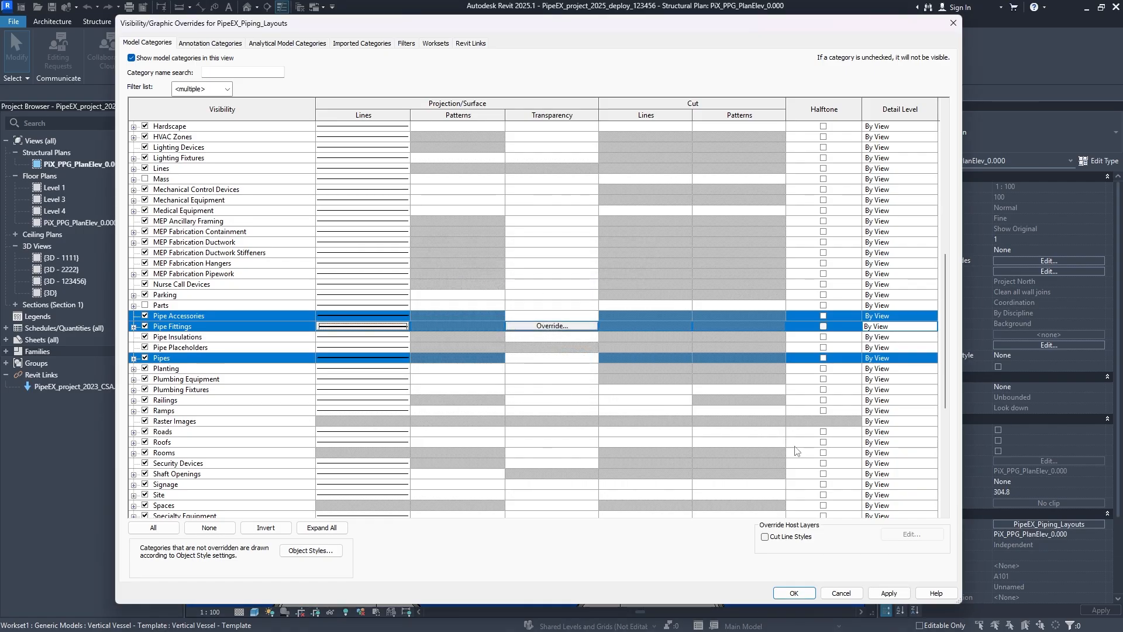
pyautogui.click(884, 595)
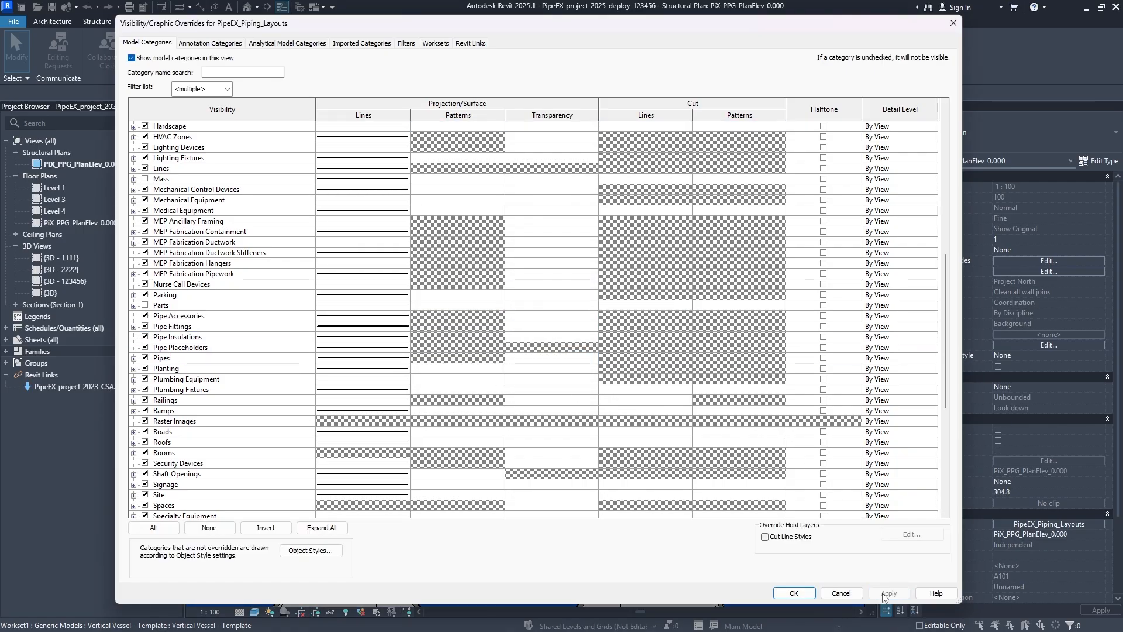
# - Accept the category overrides and apply the PipeEX_Piping_Layouts template changes to the plan view
pyautogui.click(793, 593)
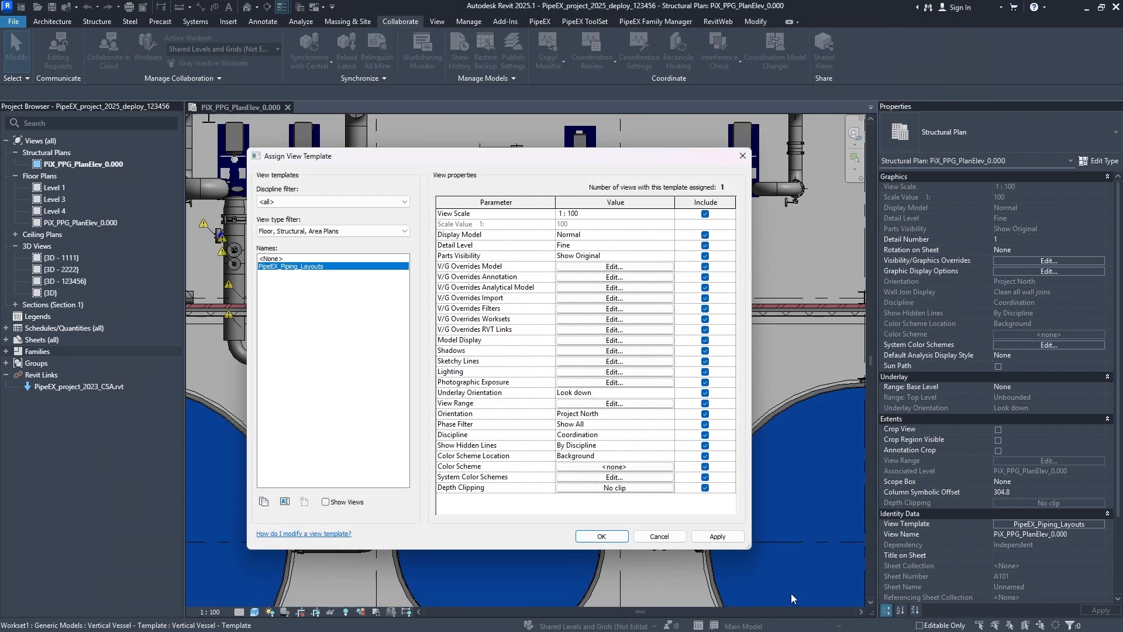
pyautogui.click(706, 538)
pyautogui.click(656, 536)
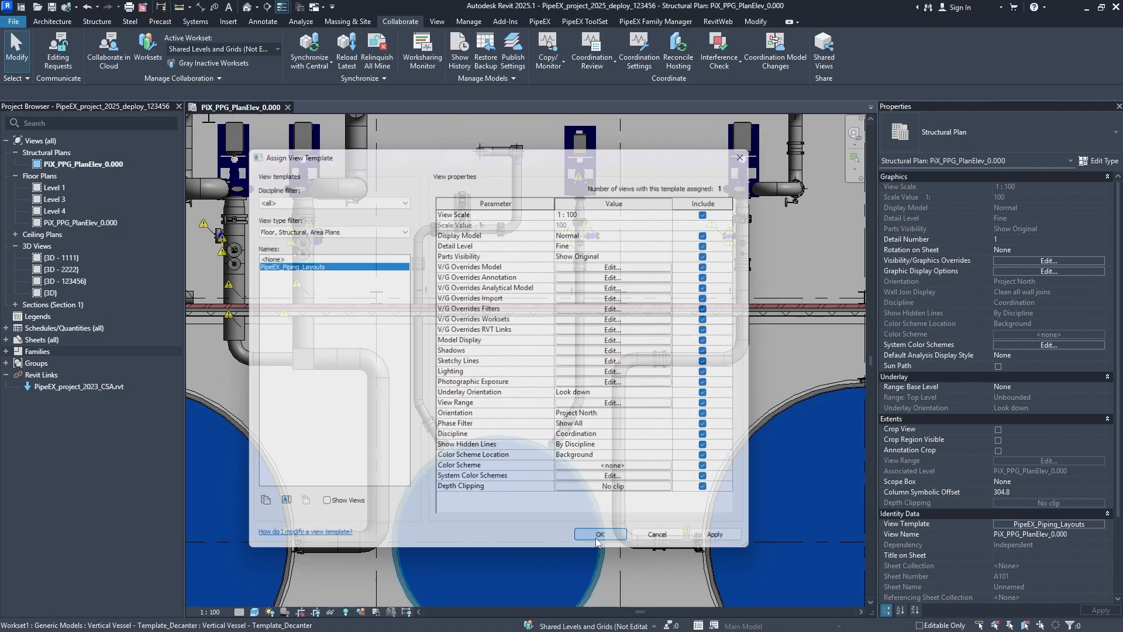
# - Turn off Thin Lines while viewing the pipe elbow and tee near the tanks so actual line weights are displayed
pyautogui.scroll(5, 300, 376)
pyautogui.moveTo(264, 328); pyautogui.dragTo(455, 365, button='middle')
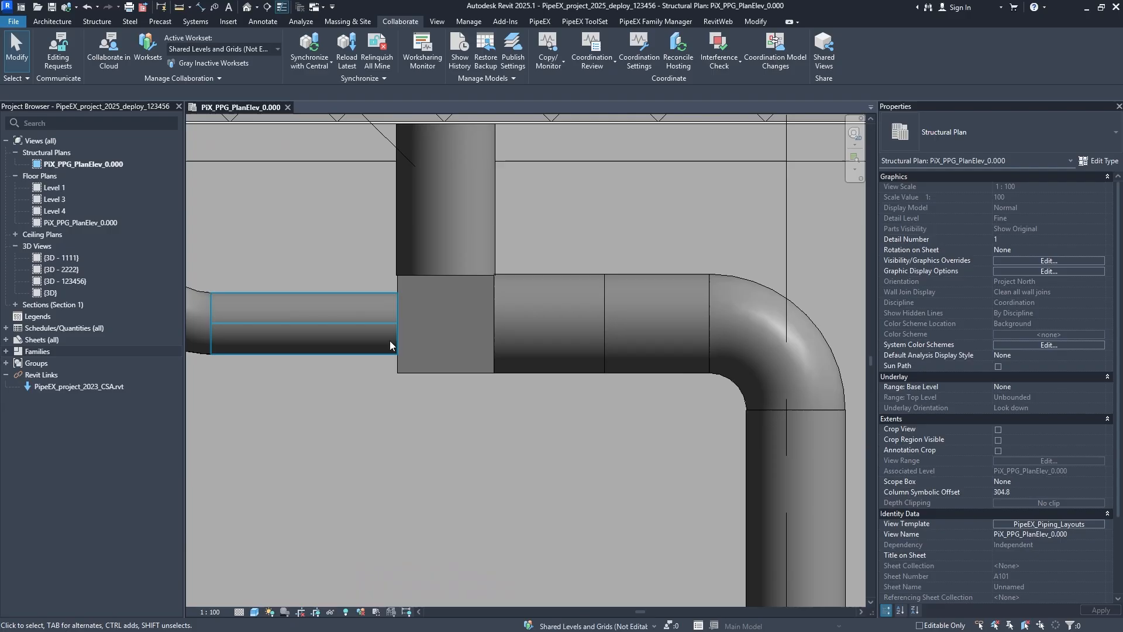
pyautogui.moveTo(300, 347); pyautogui.dragTo(474, 349, button='middle')
pyautogui.click(280, 10)
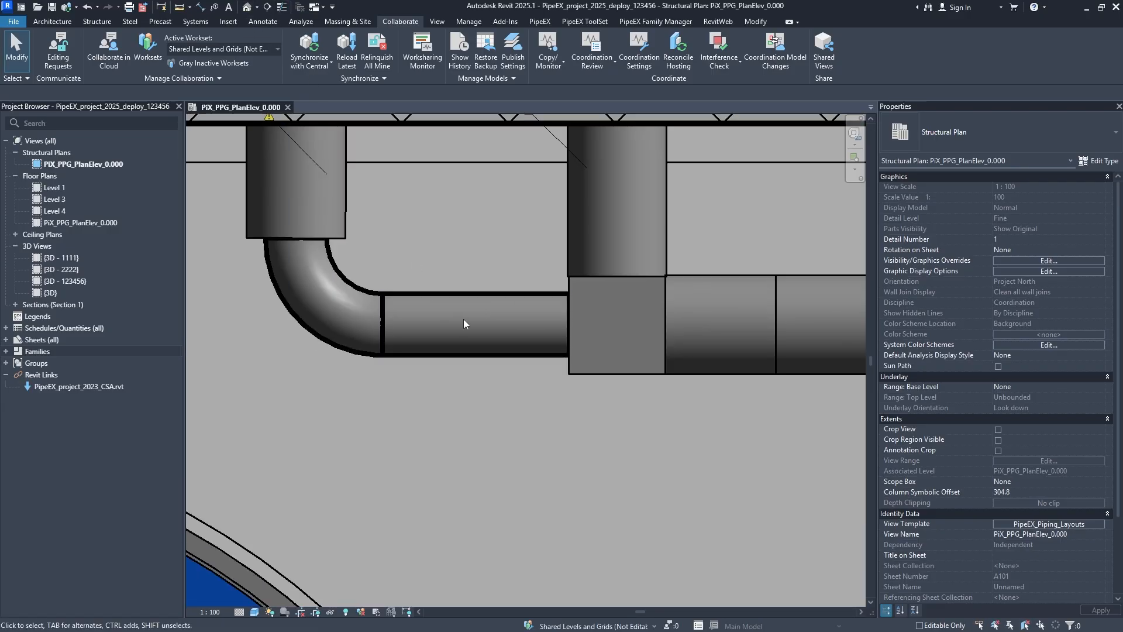
# - Examine the line weights of the pipes, fittings and tanks in the shaded plan, and check the view's visual style options
pyautogui.scroll(-1, 412, 251)
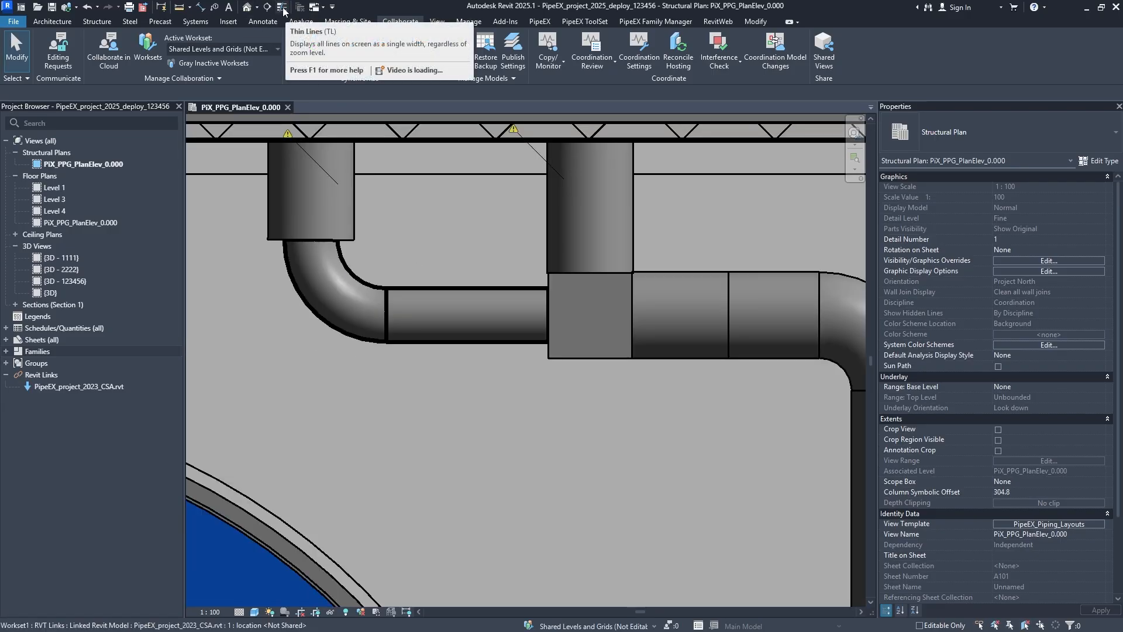
pyautogui.scroll(-3, 453, 310)
pyautogui.moveTo(399, 411); pyautogui.dragTo(444, 535, button='middle')
pyautogui.scroll(1, 391, 403)
pyautogui.moveTo(584, 476); pyautogui.dragTo(358, 249, button='middle')
pyautogui.moveTo(522, 445); pyautogui.dragTo(487, 355, button='middle')
pyautogui.moveTo(520, 357); pyautogui.dragTo(520, 356, button='middle')
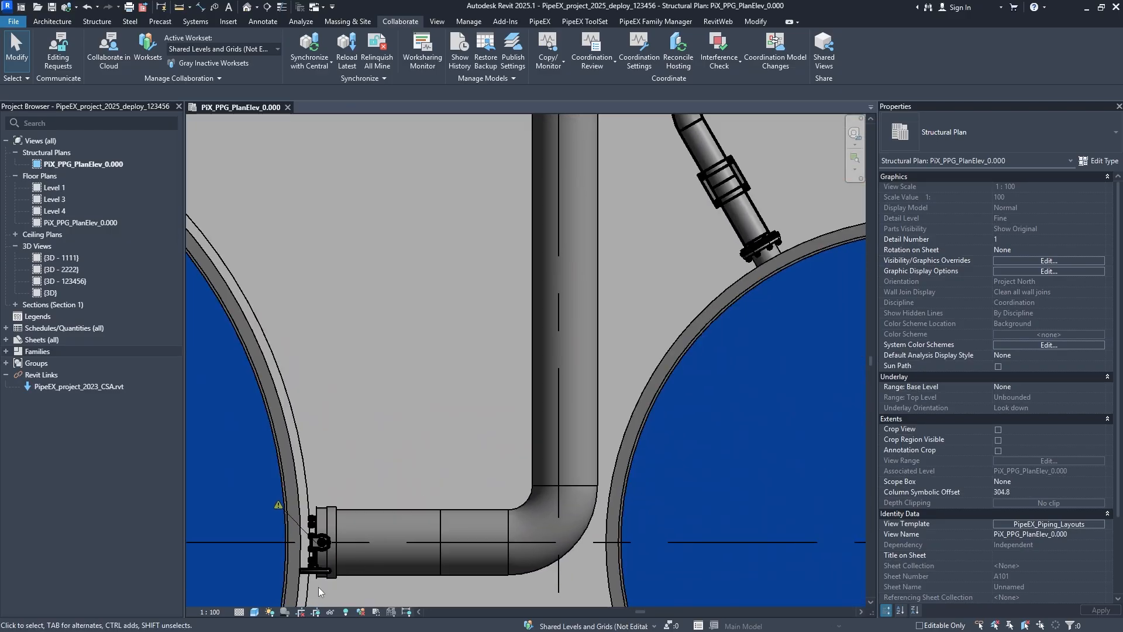
pyautogui.click(251, 614)
pyautogui.click(251, 614)
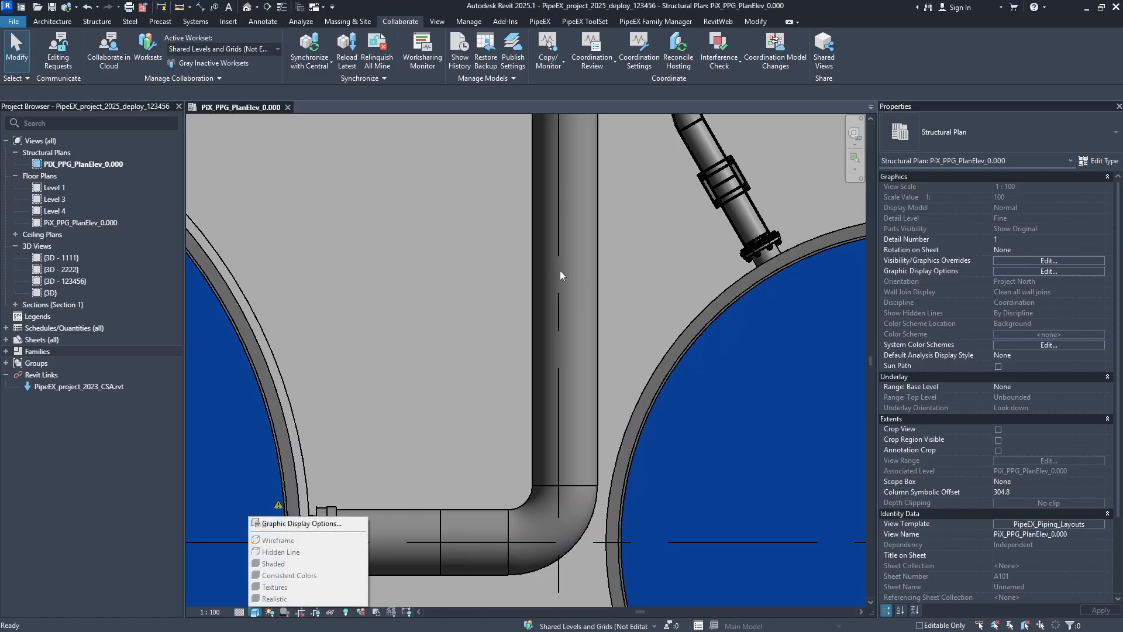
pyautogui.click(452, 294)
pyautogui.scroll(-10, 452, 292)
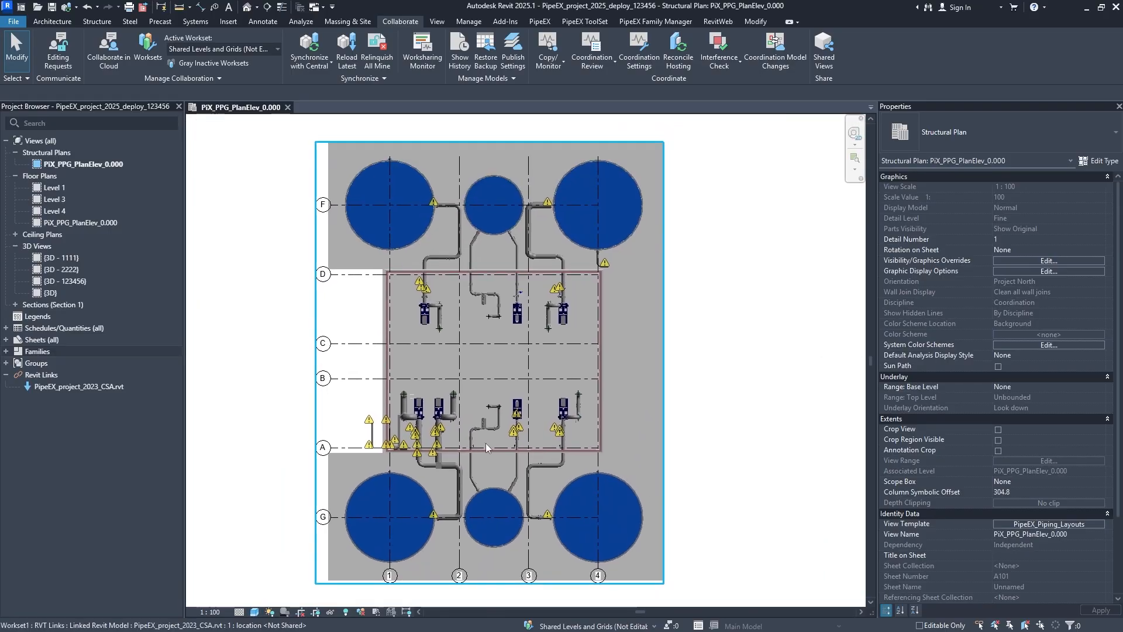
pyautogui.moveTo(504, 401)
pyautogui.mouseDown(button='middle')
pyautogui.moveTo(505, 376)
pyautogui.moveTo(507, 420)
pyautogui.mouseUp(button='middle')
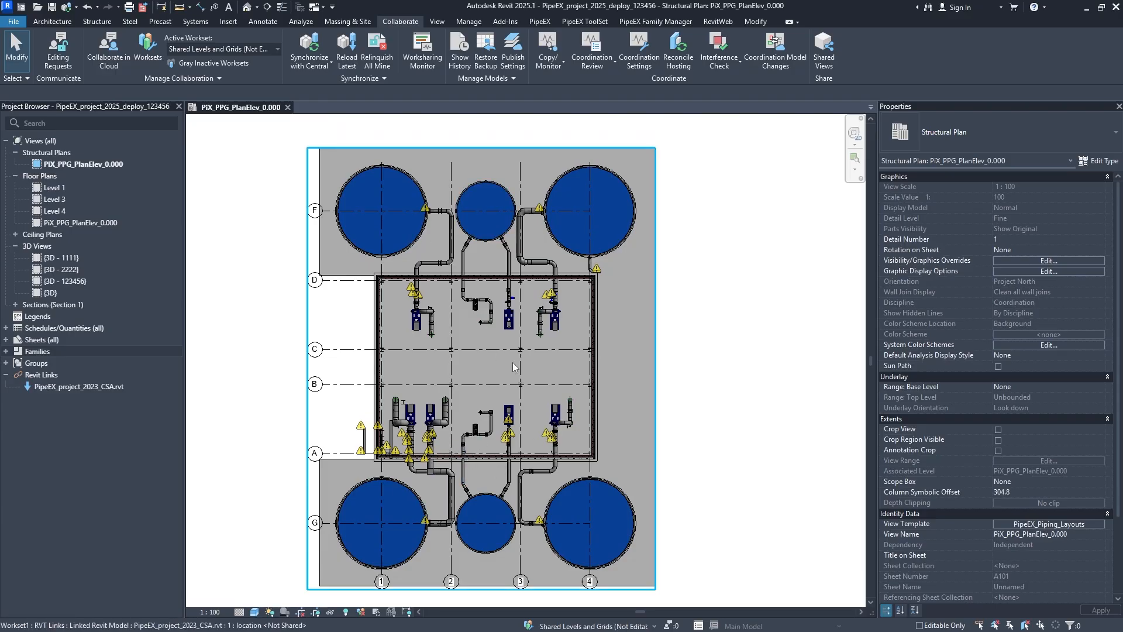
# - Set the Model Display style of the PipeEX_Piping_Layouts template to Hidden Line and accept the template
pyautogui.click(1016, 525)
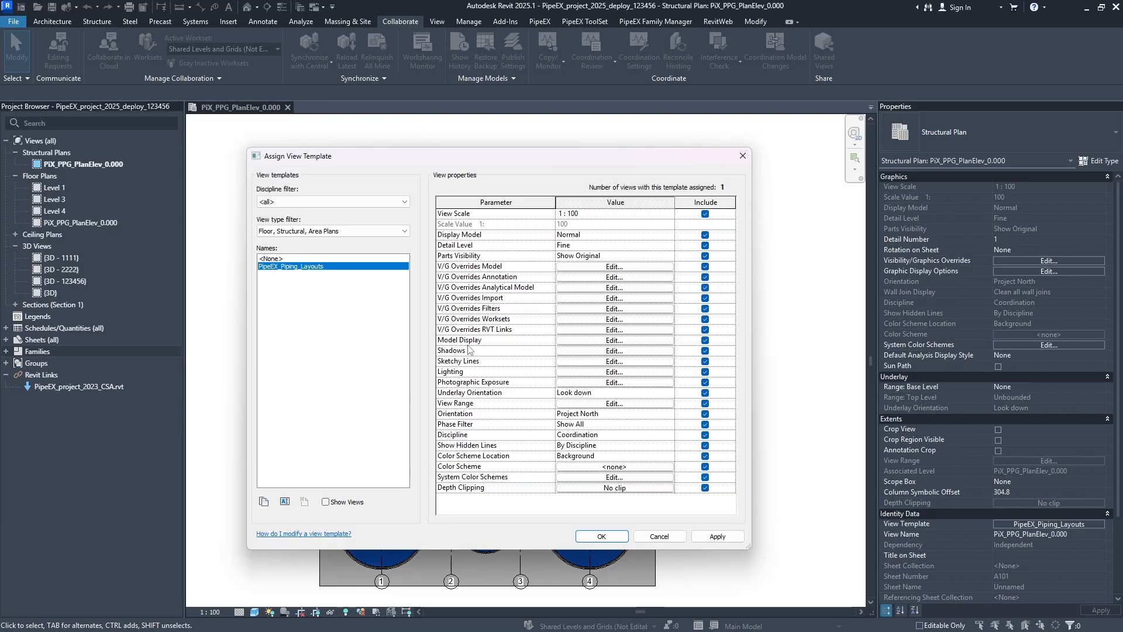
pyautogui.click(628, 342)
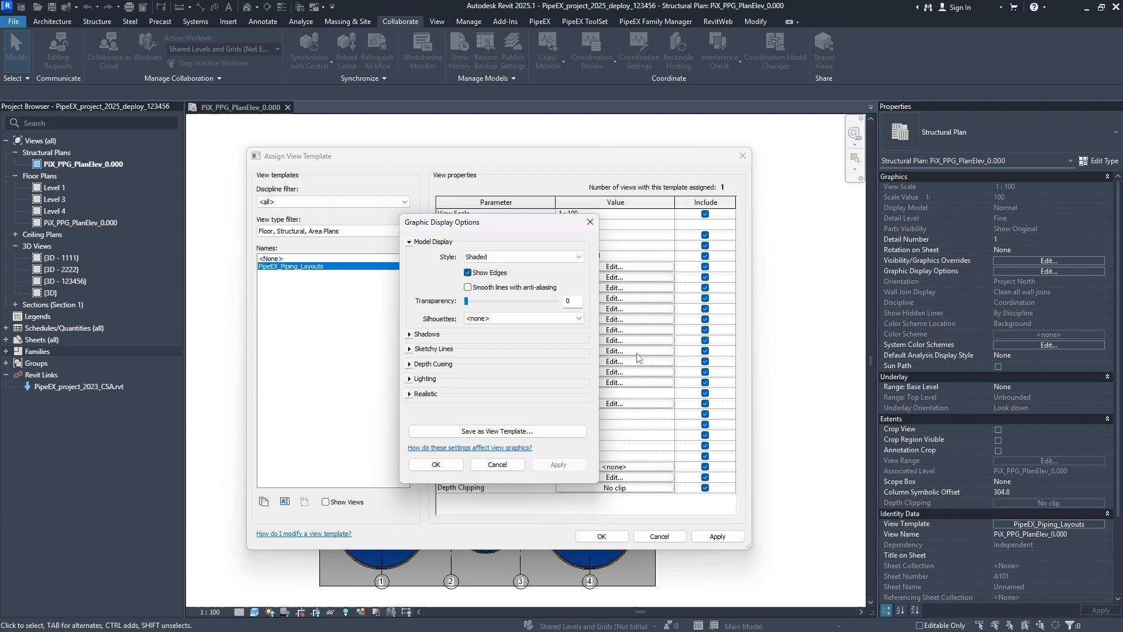
pyautogui.click(496, 257)
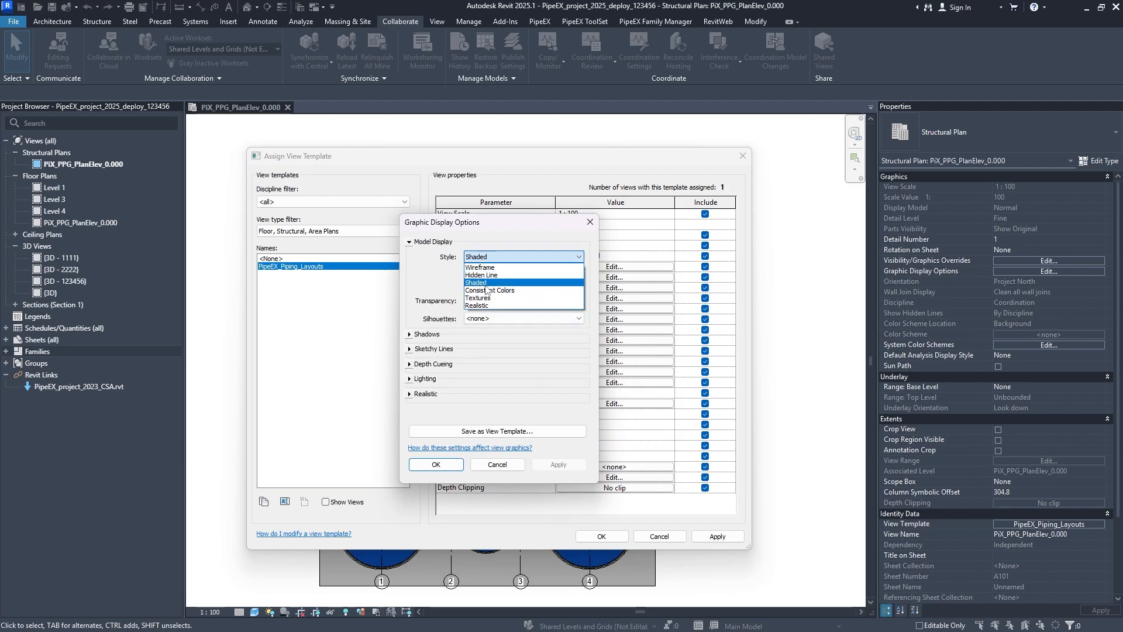
pyautogui.click(485, 275)
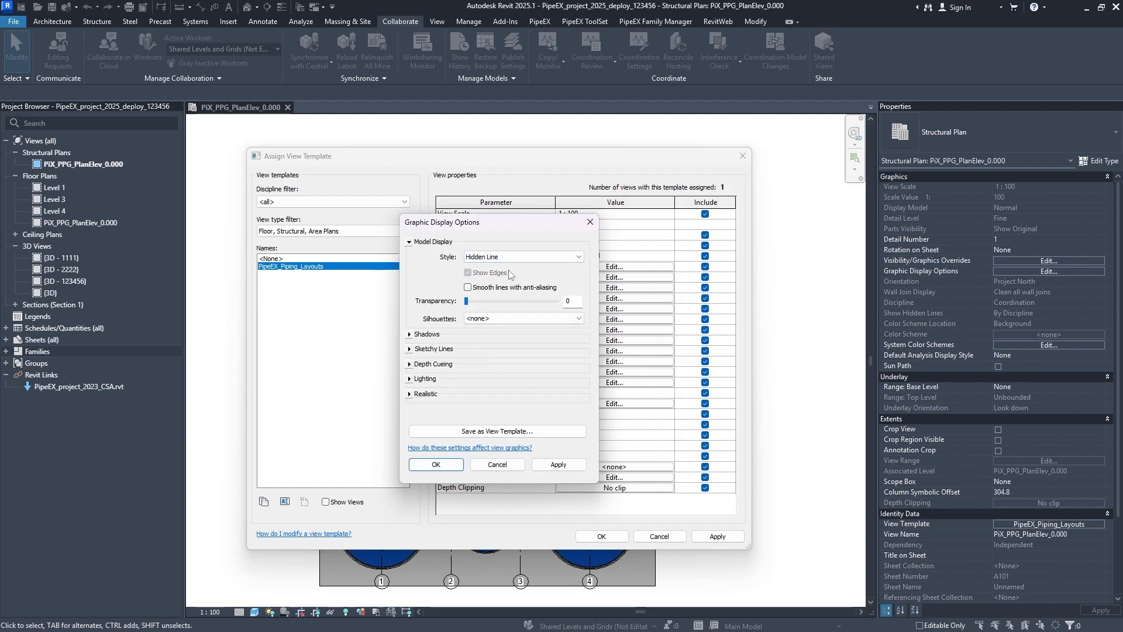
pyautogui.click(448, 466)
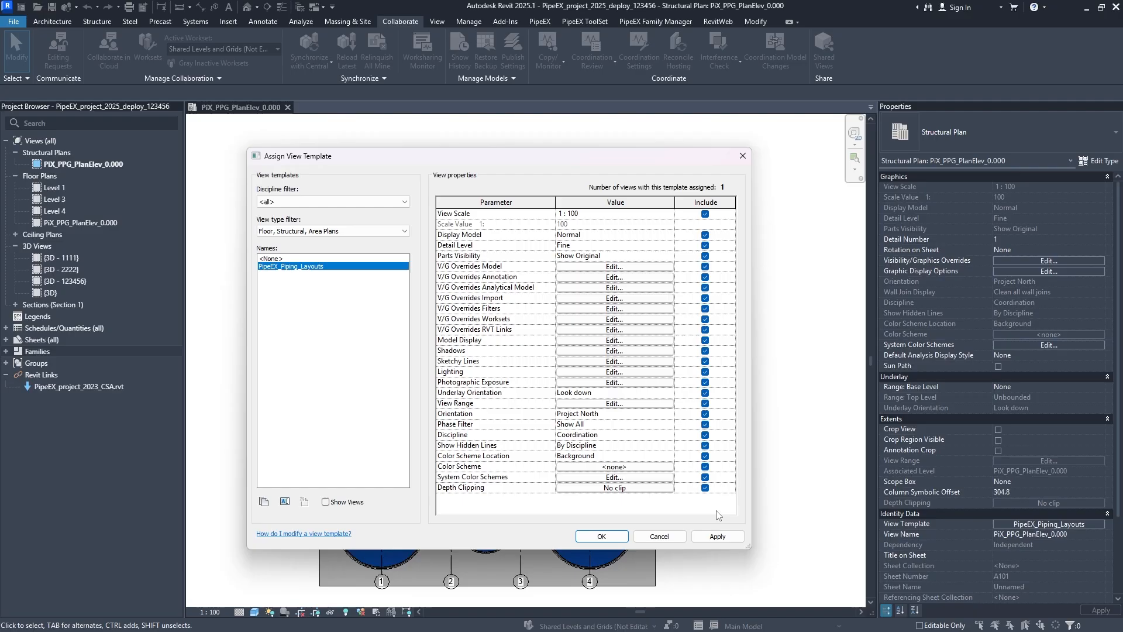
pyautogui.click(594, 536)
# - Examine the hidden line display of the piping between the lower row of pumps and the tanks along grid G
pyautogui.scroll(5, 458, 486)
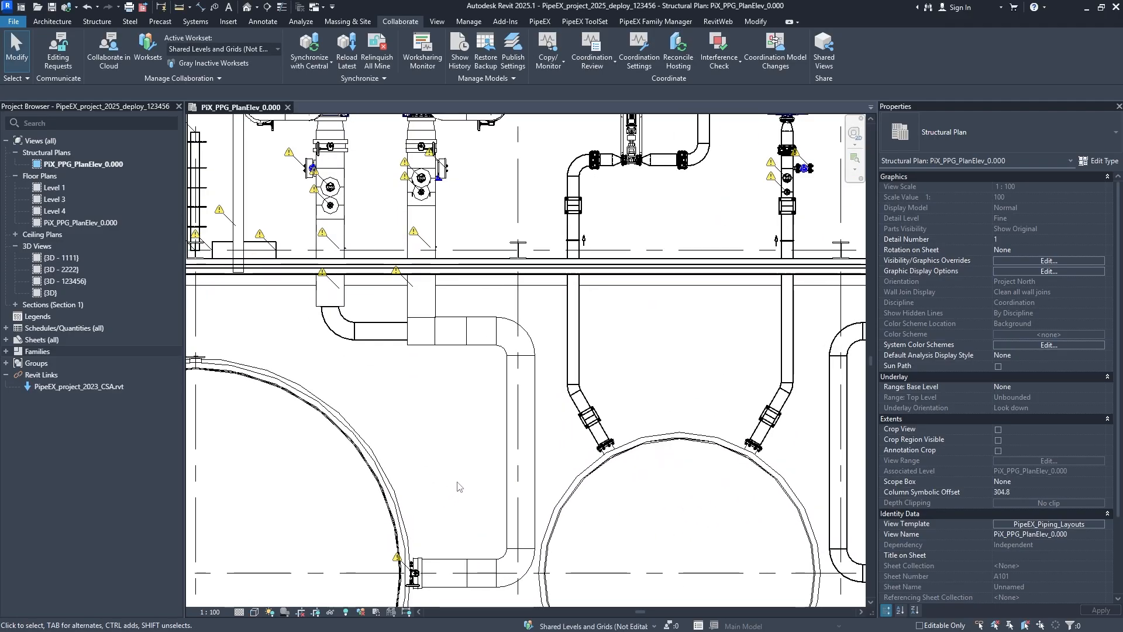
pyautogui.scroll(4, 458, 486)
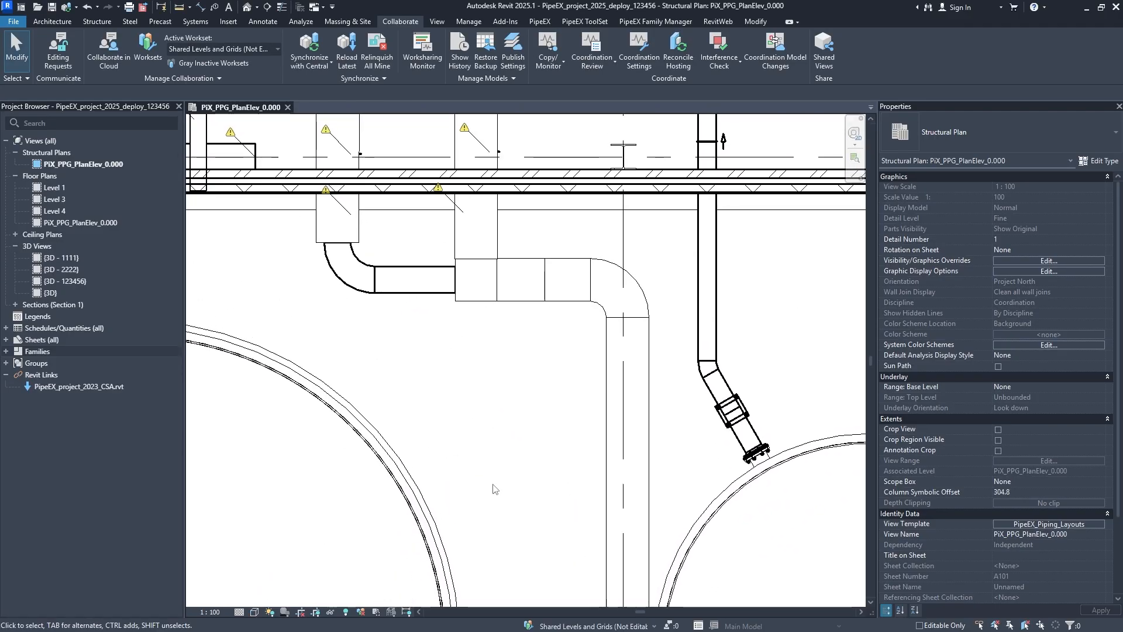
pyautogui.moveTo(463, 329); pyautogui.dragTo(535, 526, button='middle')
pyautogui.moveTo(471, 369); pyautogui.dragTo(481, 485, button='middle')
pyautogui.moveTo(453, 248); pyautogui.dragTo(455, 462, button='middle')
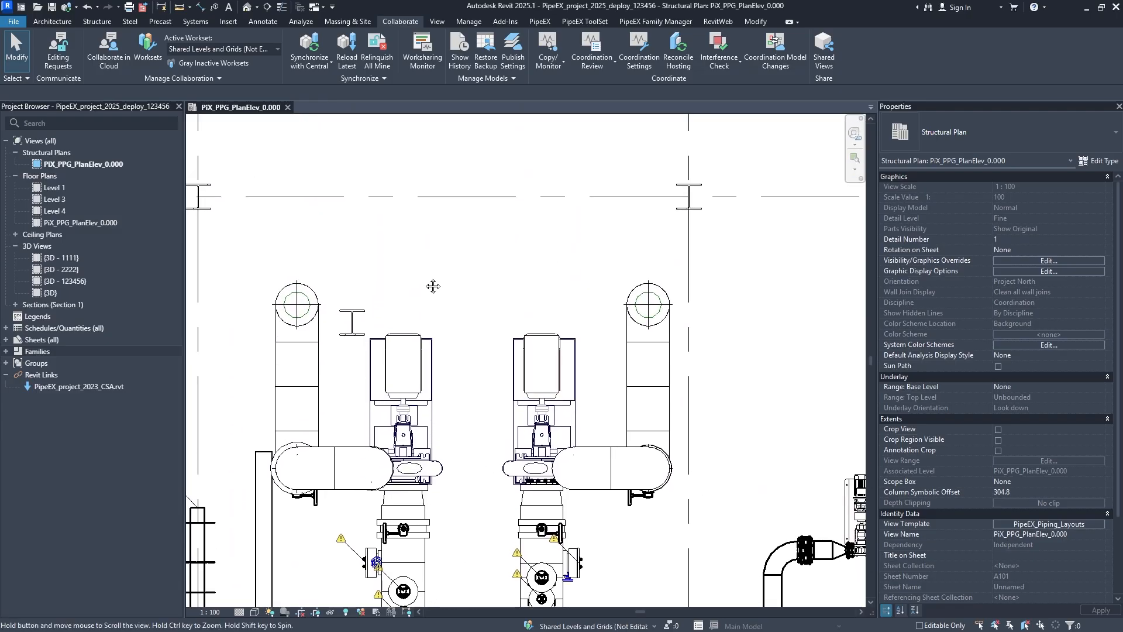
pyautogui.moveTo(433, 286); pyautogui.dragTo(626, 248, button='middle')
pyautogui.moveTo(608, 369); pyautogui.dragTo(423, 290, button='middle')
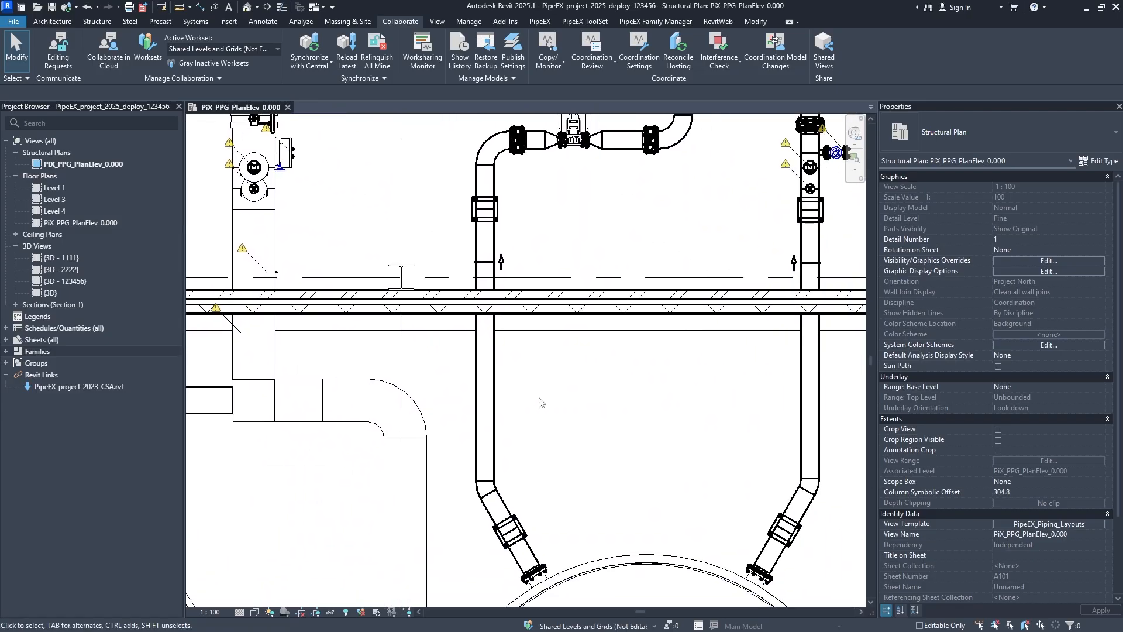
pyautogui.moveTo(594, 422); pyautogui.dragTo(510, 304, button='middle')
pyautogui.moveTo(590, 315)
pyautogui.mouseDown(button='middle')
pyautogui.moveTo(544, 333)
pyautogui.moveTo(555, 325)
pyautogui.moveTo(456, 315)
pyautogui.mouseUp(button='middle')
pyautogui.scroll(-1, 544, 311)
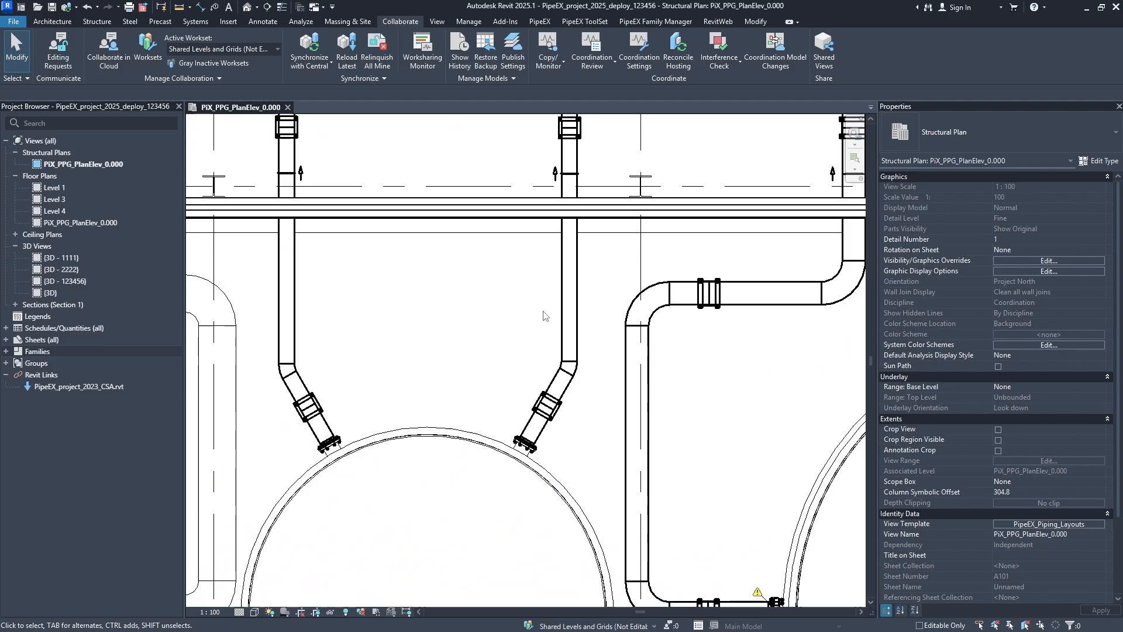
pyautogui.scroll(-1, 406, 359)
pyautogui.moveTo(406, 358); pyautogui.dragTo(622, 332, button='middle')
pyautogui.moveTo(423, 429); pyautogui.dragTo(461, 311, button='middle')
pyautogui.scroll(-2, 490, 423)
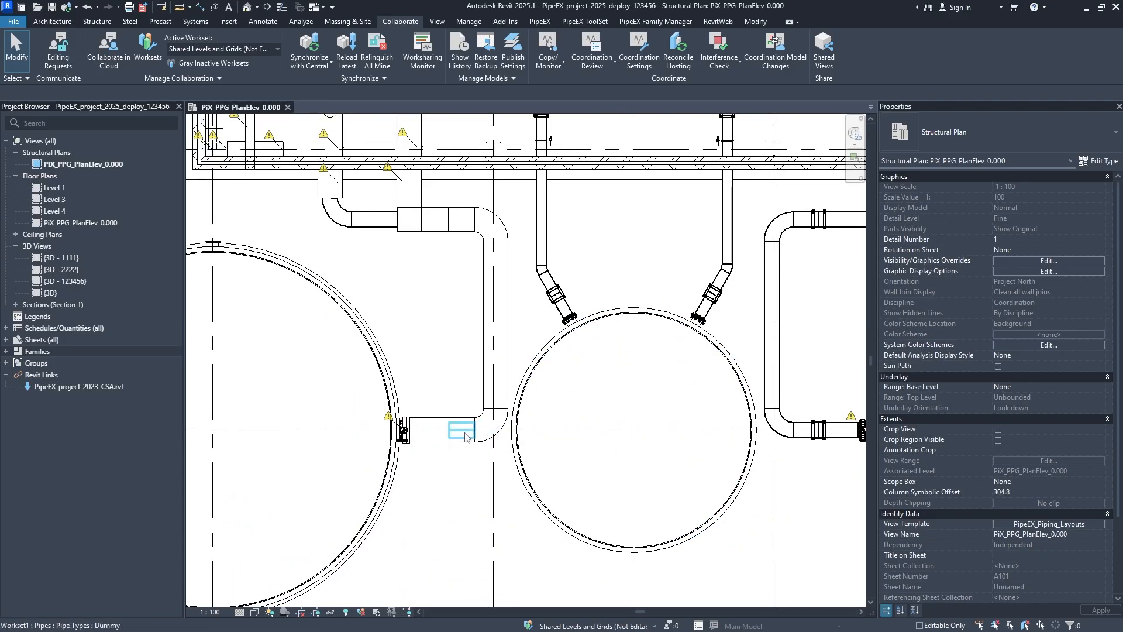
pyautogui.moveTo(466, 436)
pyautogui.mouseDown(button='middle')
pyautogui.moveTo(521, 374)
pyautogui.moveTo(504, 386)
pyautogui.mouseUp(button='middle')
pyautogui.scroll(3, 507, 348)
pyautogui.moveTo(628, 288); pyautogui.dragTo(578, 426, button='middle')
pyautogui.scroll(-2, 576, 424)
pyautogui.scroll(-1, 574, 342)
pyautogui.moveTo(520, 347); pyautogui.dragTo(451, 394, button='middle')
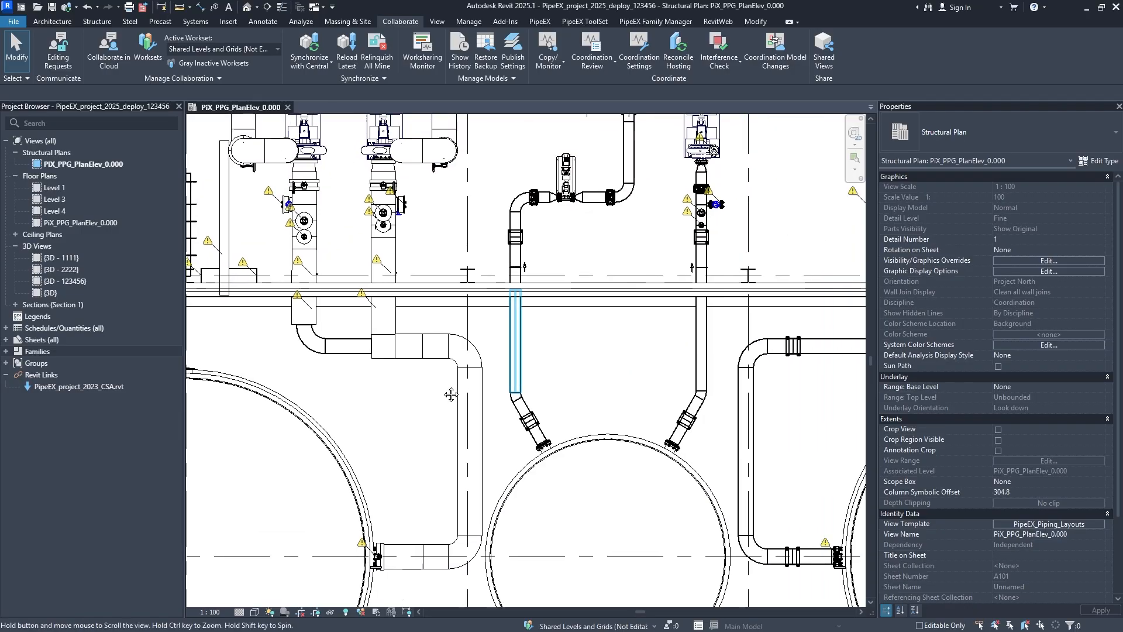
pyautogui.moveTo(676, 313); pyautogui.dragTo(525, 427, button='middle')
pyautogui.moveTo(799, 501); pyautogui.dragTo(534, 303, button='middle')
pyautogui.scroll(1, 478, 340)
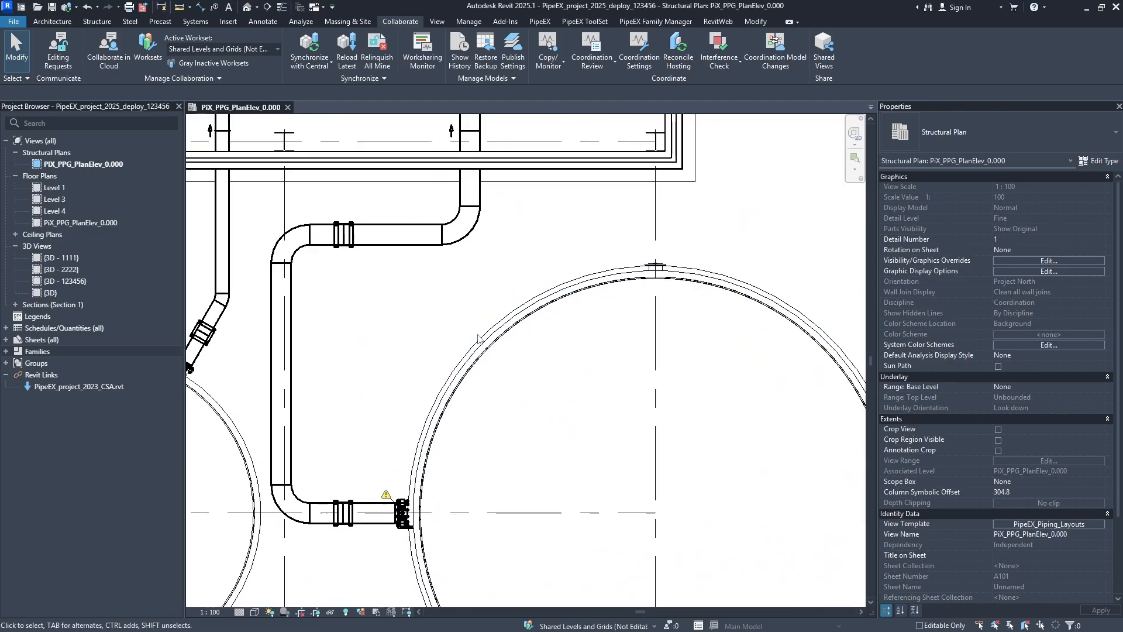
pyautogui.scroll(1, 478, 340)
pyautogui.moveTo(467, 417); pyautogui.dragTo(562, 243, button='middle')
pyautogui.scroll(1, 515, 378)
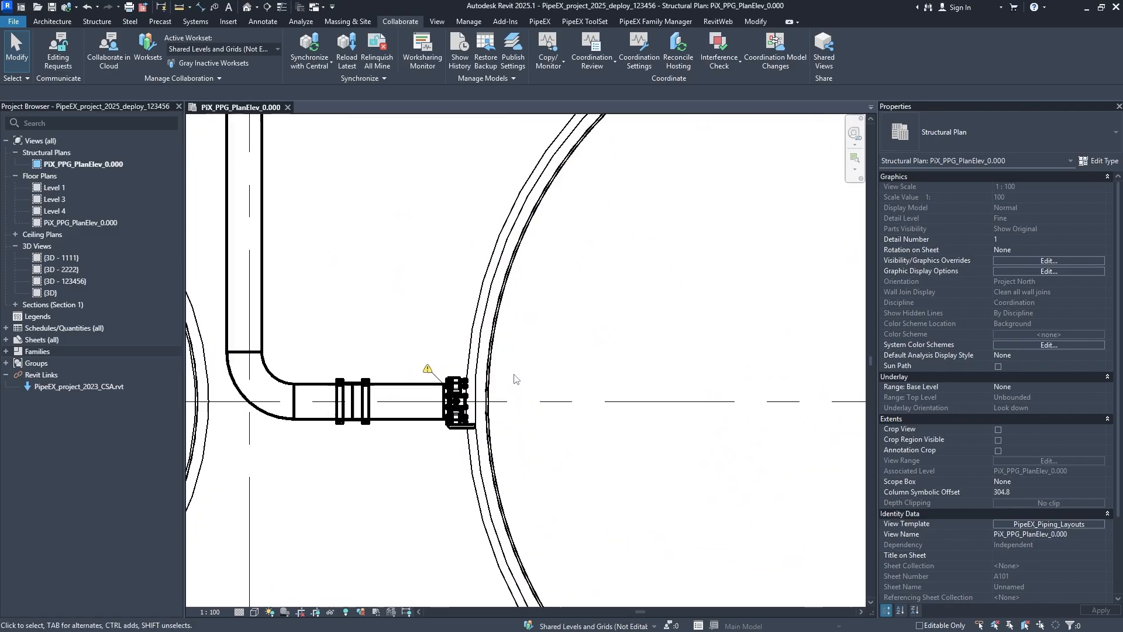
pyautogui.scroll(-2, 506, 377)
# - Examine the hidden line display of the pumps and piping northward to the tanks along grid F
pyautogui.moveTo(393, 327); pyautogui.dragTo(449, 547, button='middle')
pyautogui.moveTo(510, 270); pyautogui.dragTo(523, 506, button='middle')
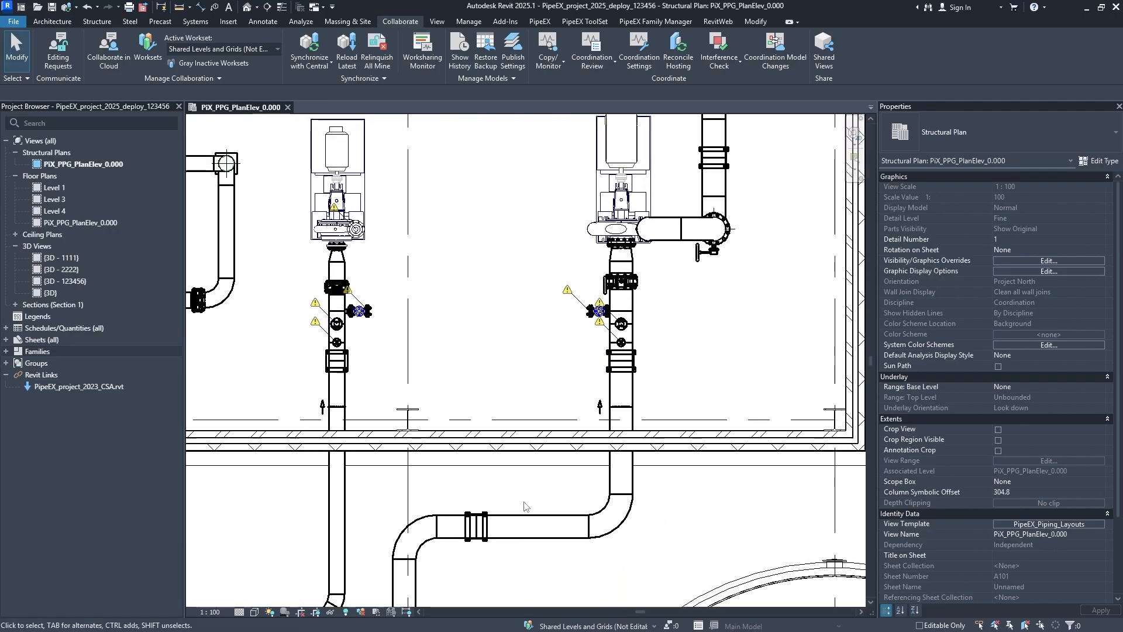
pyautogui.moveTo(640, 240); pyautogui.dragTo(535, 394, button='middle')
pyautogui.moveTo(607, 293)
pyautogui.mouseDown(button='middle')
pyautogui.moveTo(573, 366)
pyautogui.moveTo(544, 509)
pyautogui.mouseUp(button='middle')
pyautogui.moveTo(584, 310); pyautogui.dragTo(548, 510, button='middle')
pyautogui.moveTo(559, 282)
pyautogui.mouseDown(button='middle')
pyautogui.moveTo(584, 486)
pyautogui.moveTo(572, 403)
pyautogui.mouseUp(button='middle')
pyautogui.moveTo(516, 259); pyautogui.dragTo(584, 384, button='middle')
pyautogui.moveTo(471, 251); pyautogui.dragTo(552, 376, button='middle')
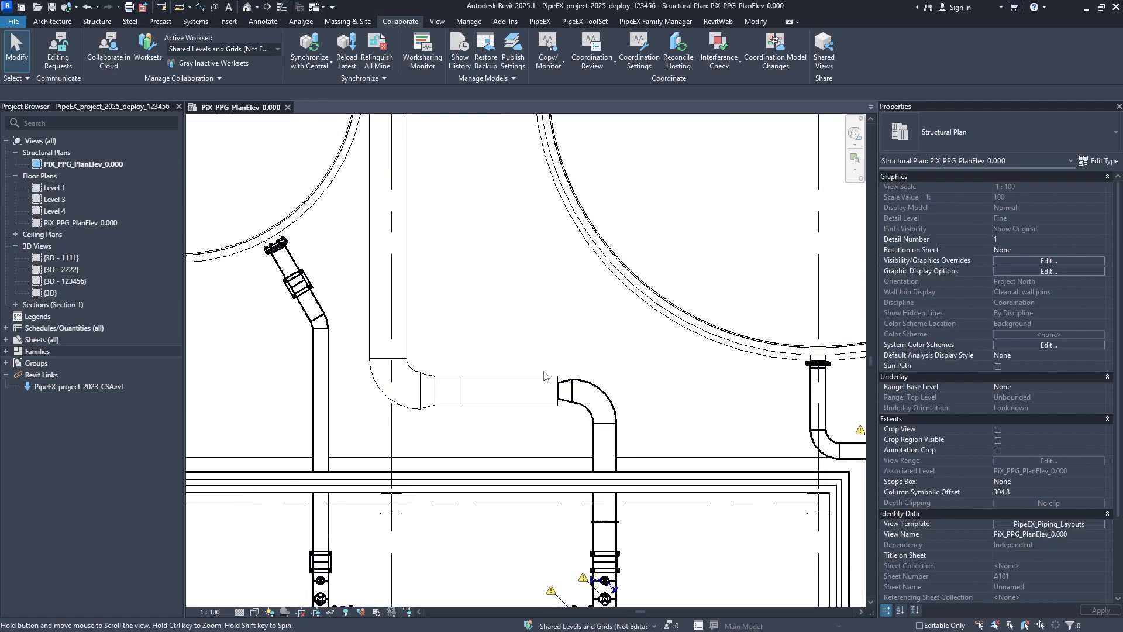
# - Examine the hidden line display of the pumps, piping and tank connections from the upper part of the plan down to the pumps near grid A
pyautogui.moveTo(356, 348); pyautogui.dragTo(644, 299, button='middle')
pyautogui.moveTo(378, 438); pyautogui.dragTo(521, 292, button='middle')
pyautogui.moveTo(467, 430); pyautogui.dragTo(529, 318, button='middle')
pyautogui.moveTo(396, 434); pyautogui.dragTo(501, 357, button='middle')
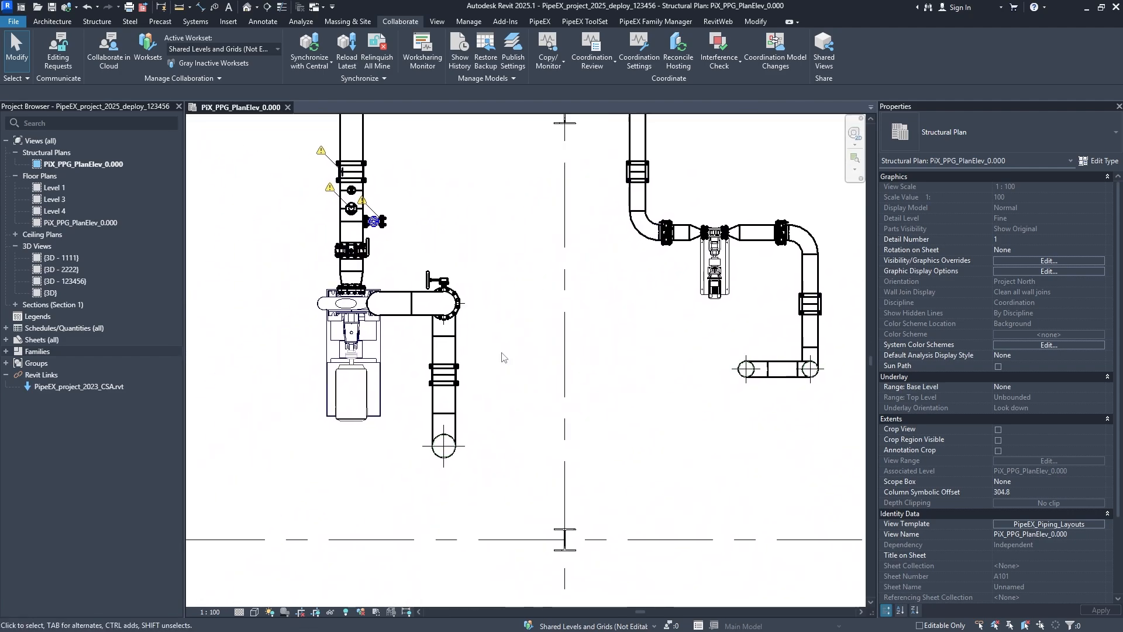
pyautogui.moveTo(391, 456)
pyautogui.mouseDown(button='middle')
pyautogui.moveTo(467, 516)
pyautogui.moveTo(473, 539)
pyautogui.mouseUp(button='middle')
pyautogui.moveTo(527, 313); pyautogui.dragTo(540, 441, button='middle')
pyautogui.moveTo(560, 293); pyautogui.dragTo(484, 447, button='middle')
pyautogui.moveTo(609, 238)
pyautogui.mouseDown(button='middle')
pyautogui.moveTo(554, 331)
pyautogui.moveTo(543, 384)
pyautogui.mouseUp(button='middle')
pyautogui.moveTo(550, 281); pyautogui.dragTo(564, 172, button='middle')
pyautogui.moveTo(441, 404); pyautogui.dragTo(523, 285, button='middle')
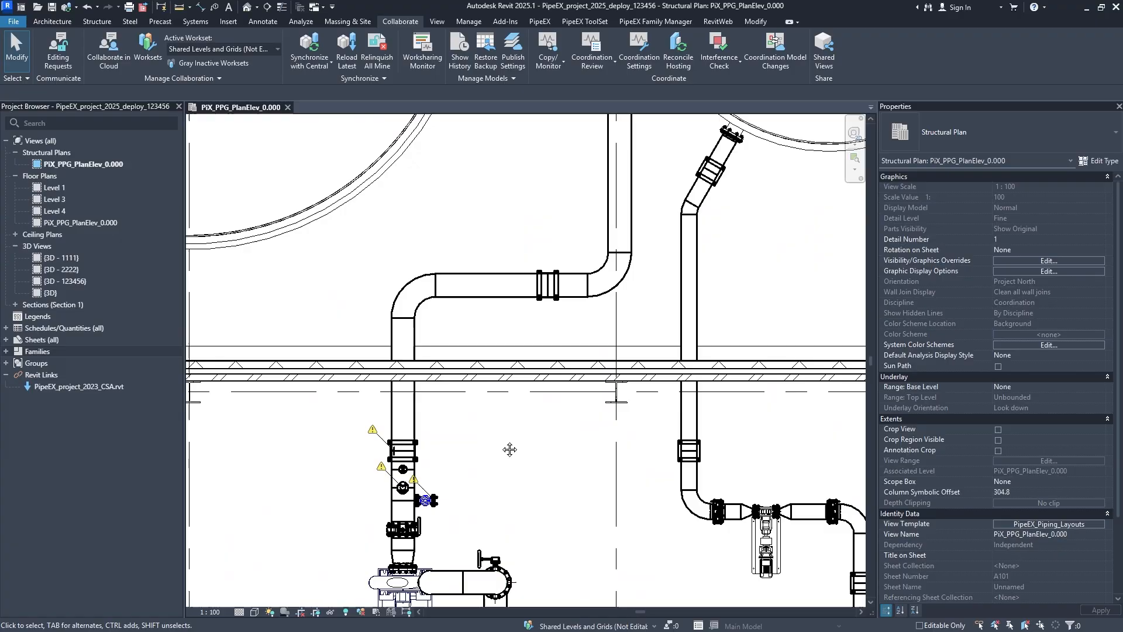
pyautogui.moveTo(510, 449); pyautogui.dragTo(522, 300, button='middle')
pyautogui.moveTo(549, 426)
pyautogui.mouseDown(button='middle')
pyautogui.moveTo(522, 282)
pyautogui.moveTo(541, 251)
pyautogui.mouseUp(button='middle')
pyautogui.moveTo(556, 427); pyautogui.dragTo(605, 240, button='middle')
pyautogui.moveTo(505, 413)
pyautogui.mouseDown(button='middle')
pyautogui.moveTo(530, 262)
pyautogui.moveTo(519, 227)
pyautogui.moveTo(458, 362)
pyautogui.mouseUp(button='middle')
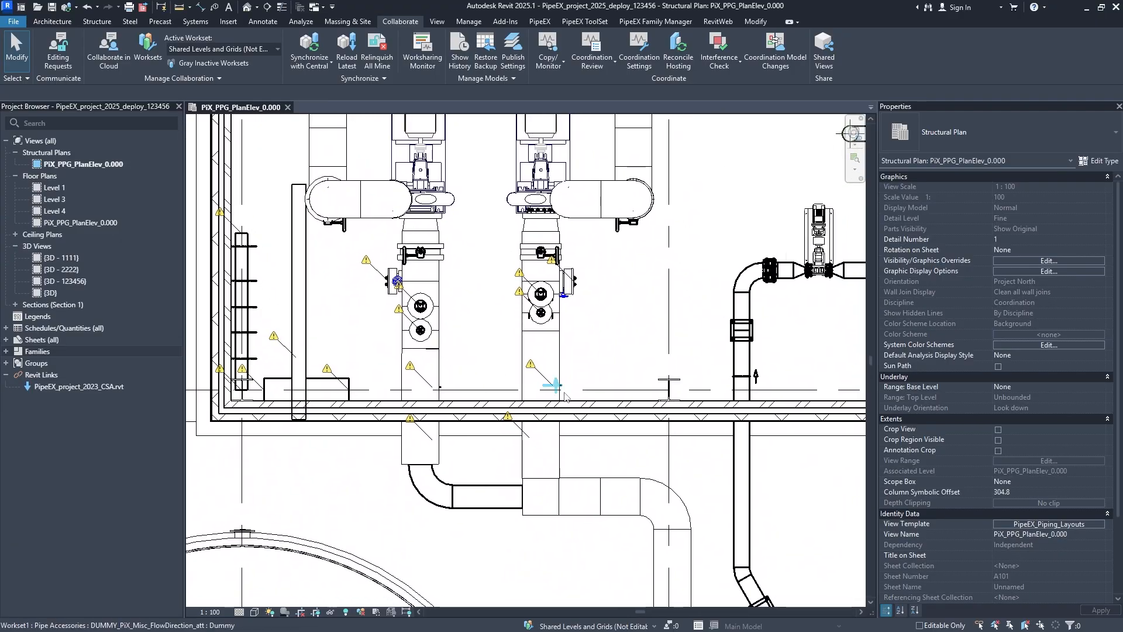
pyautogui.scroll(-4, 565, 398)
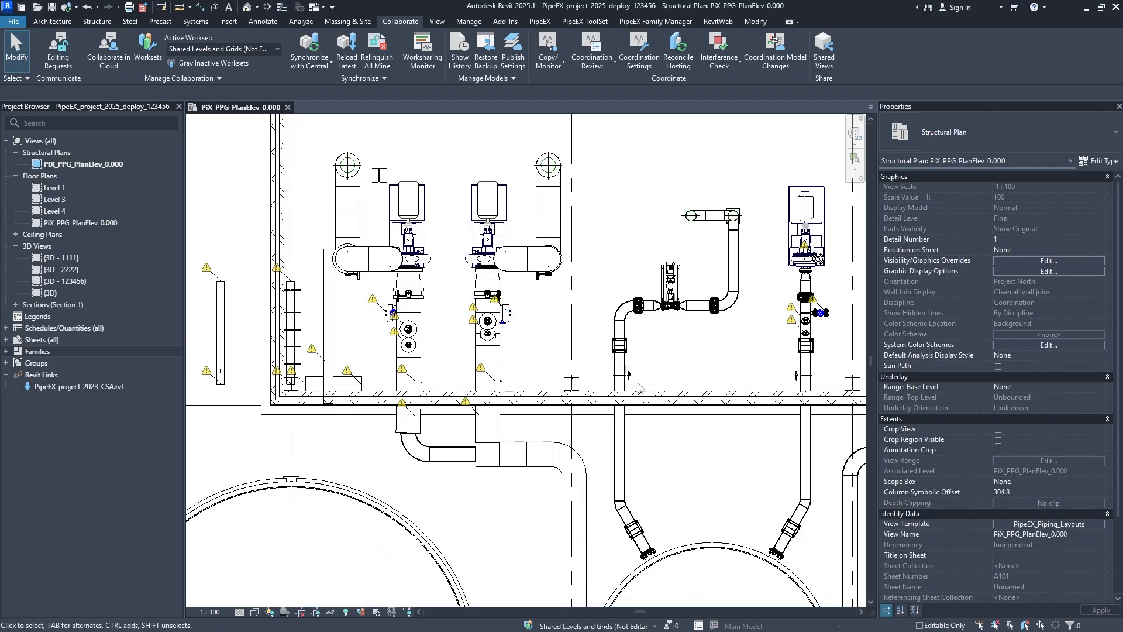
# - Override the Pipe Insulations surface transparency to 91% in the model overrides of the PipeEX_Piping_Layouts template
pyautogui.click(1012, 525)
pyautogui.click(615, 267)
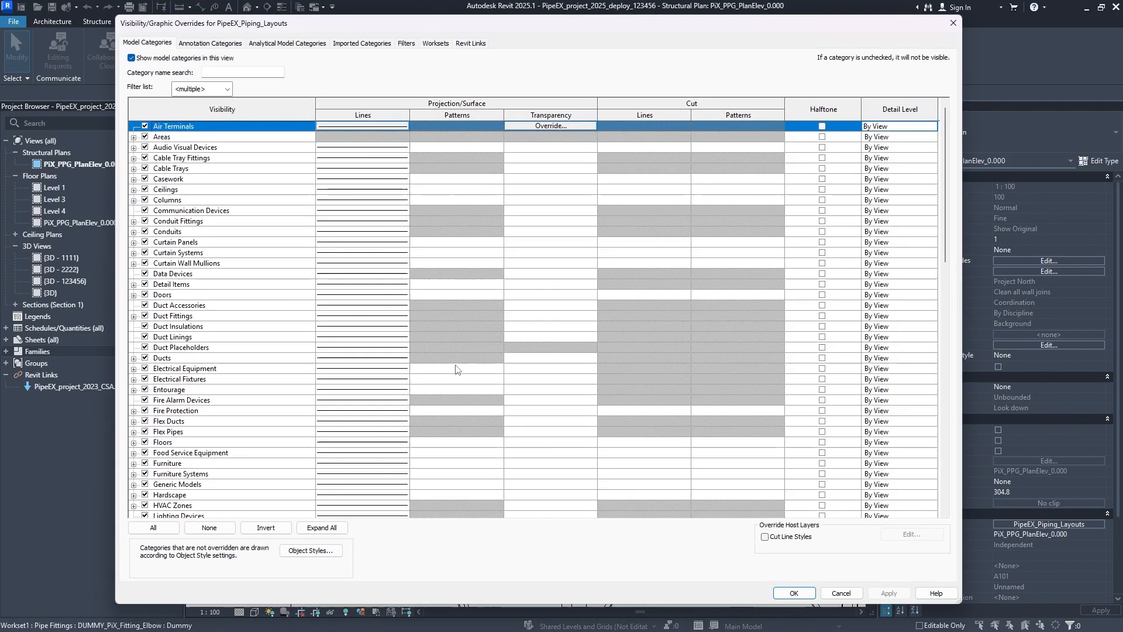
pyautogui.scroll(-7, 310, 376)
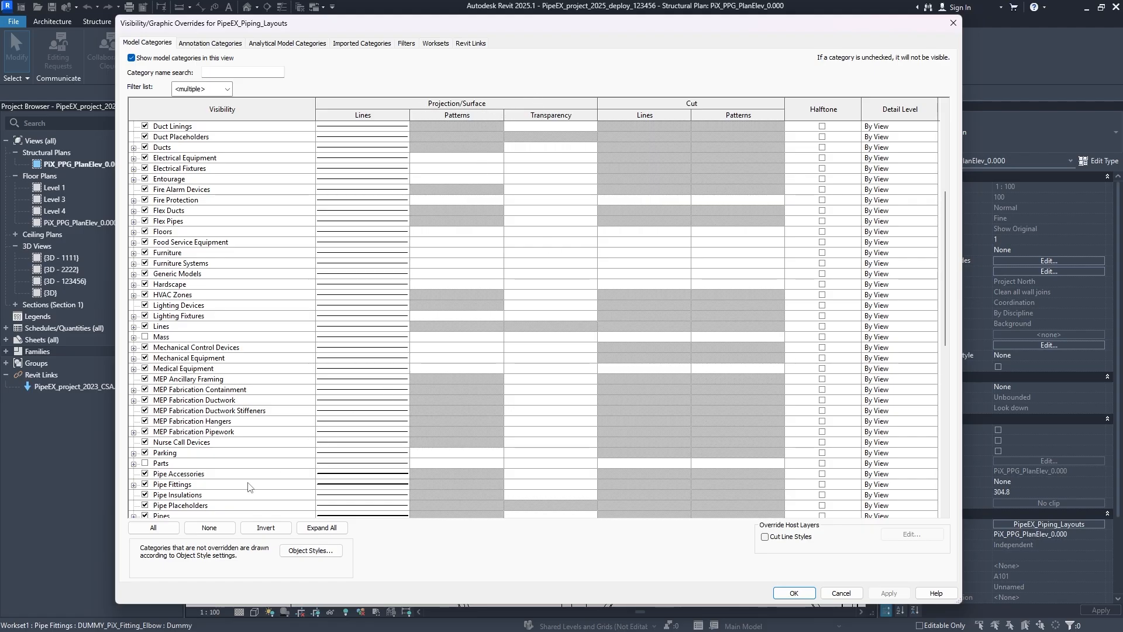
pyautogui.click(373, 496)
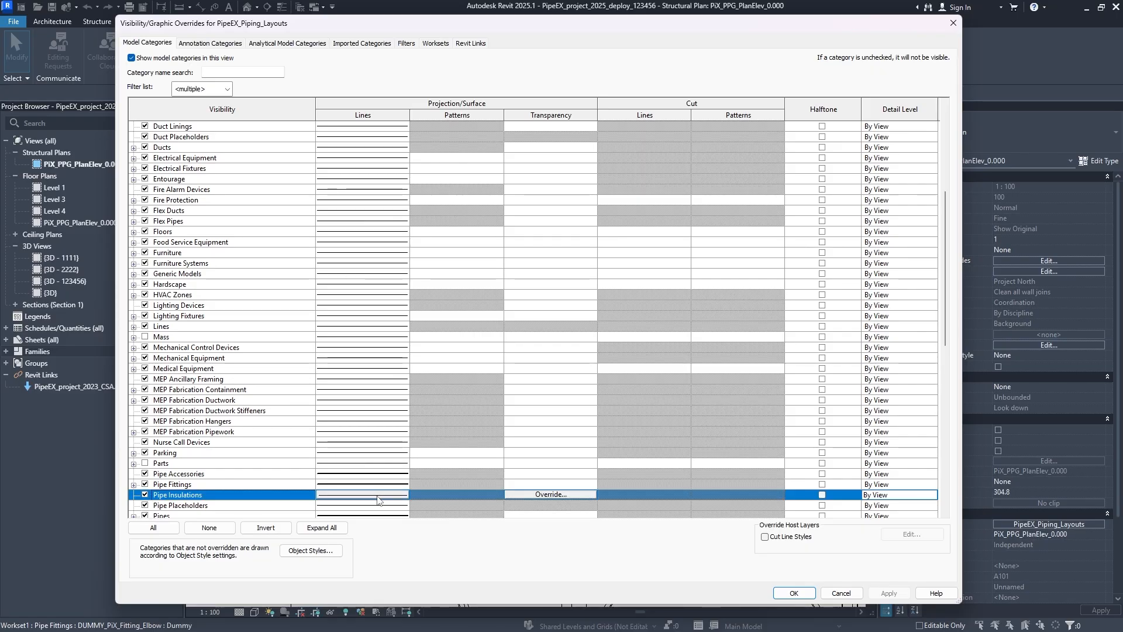
pyautogui.click(550, 495)
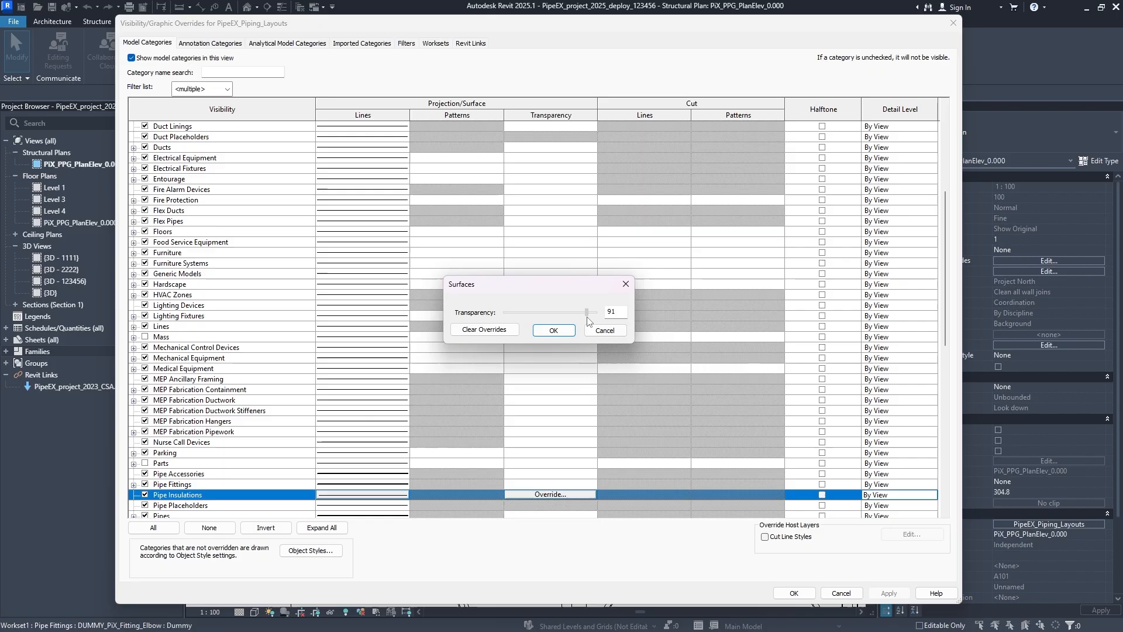
pyautogui.click(554, 331)
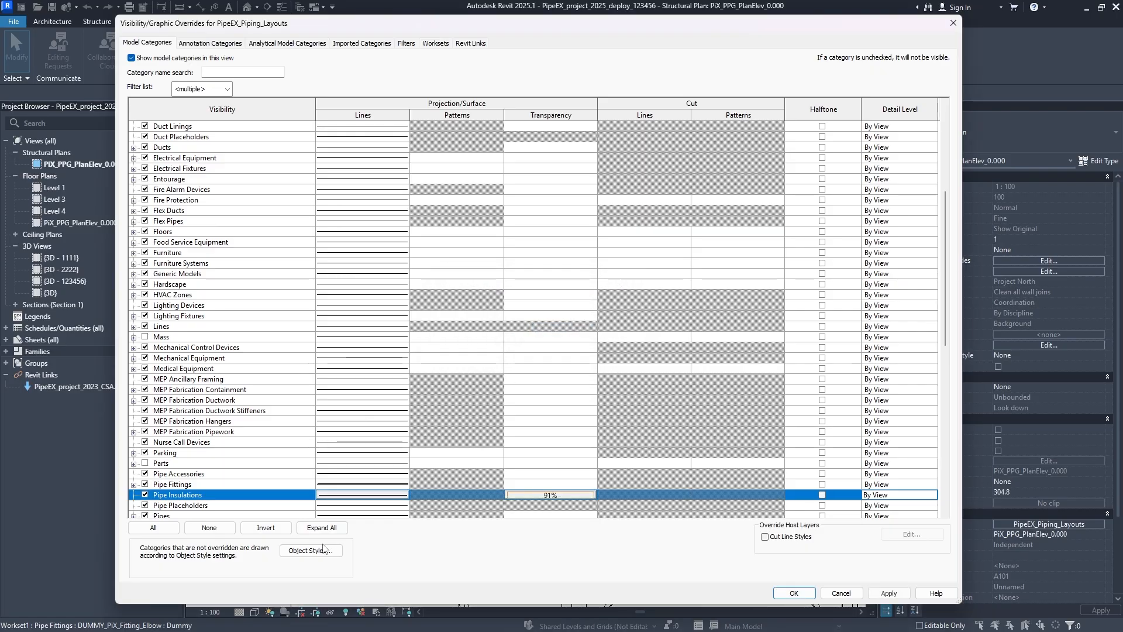
# - Override the projection line color of Pipe Insulations with Blue
pyautogui.click(374, 496)
pyautogui.click(519, 293)
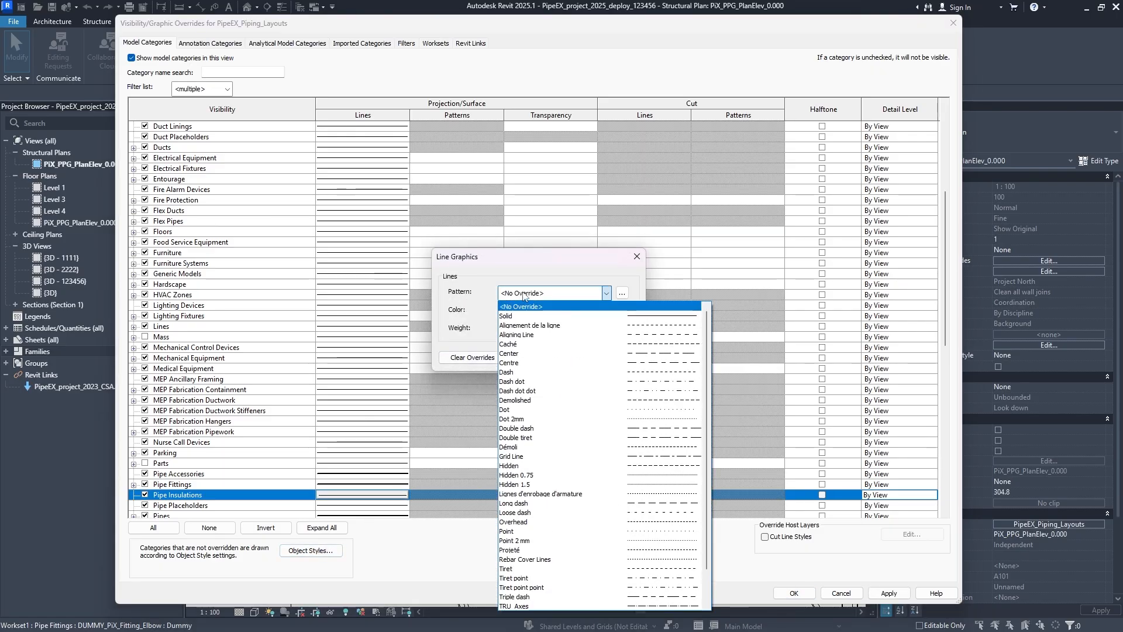
pyautogui.click(520, 301)
pyautogui.click(545, 311)
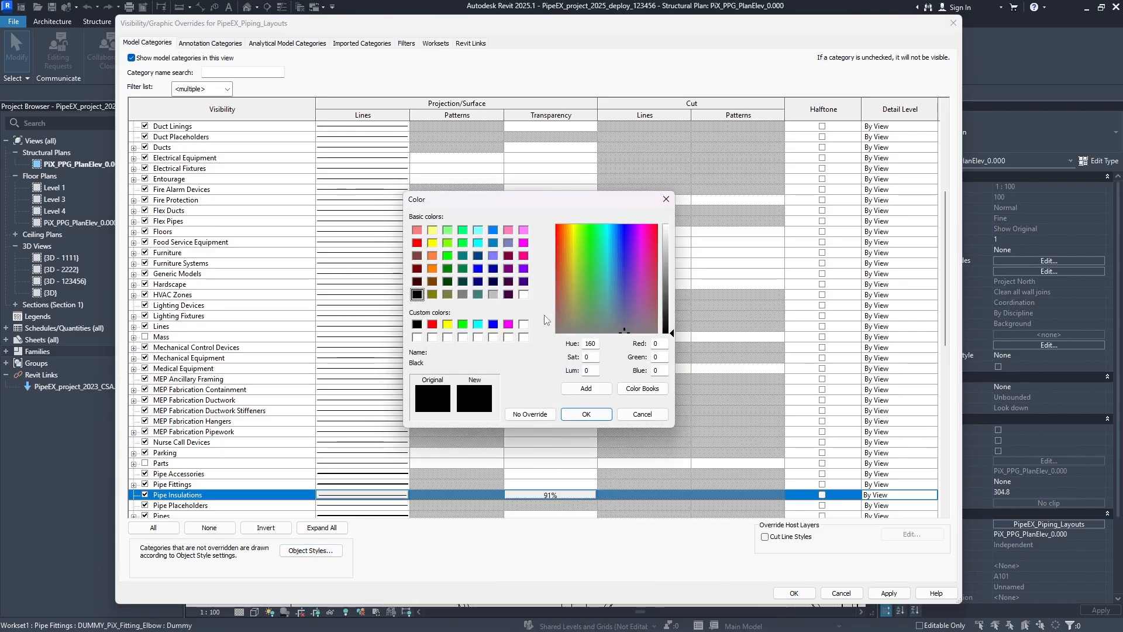
pyautogui.click(492, 324)
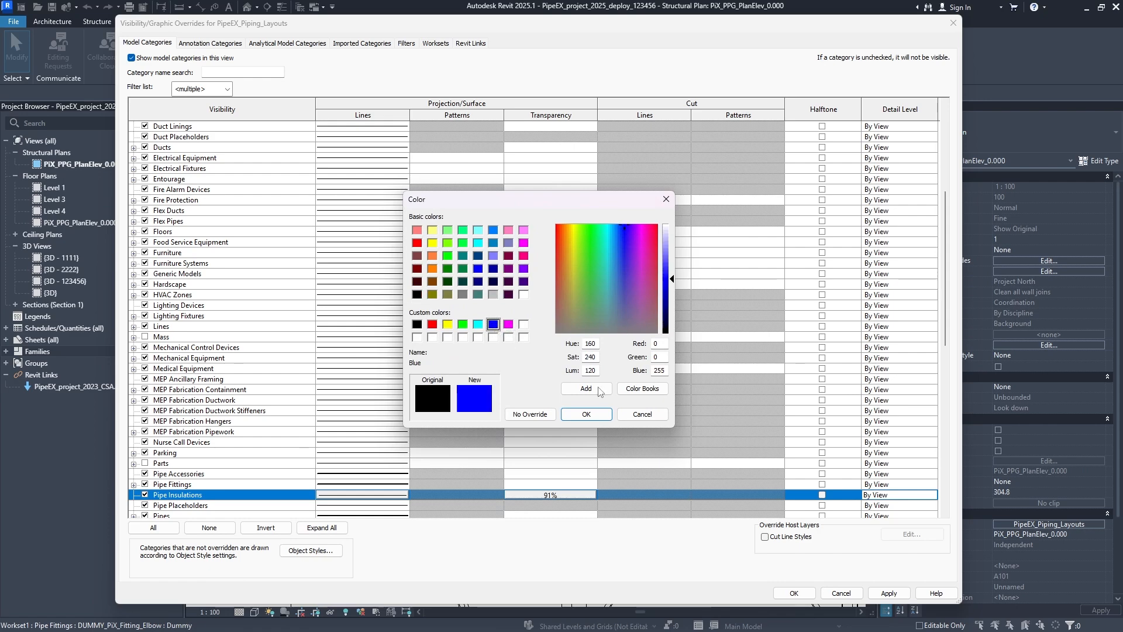
pyautogui.click(586, 414)
# - Set the Pipe Insulations projection line pattern to Alignement de la ligne, and accept the overrides and the template
pyautogui.click(547, 293)
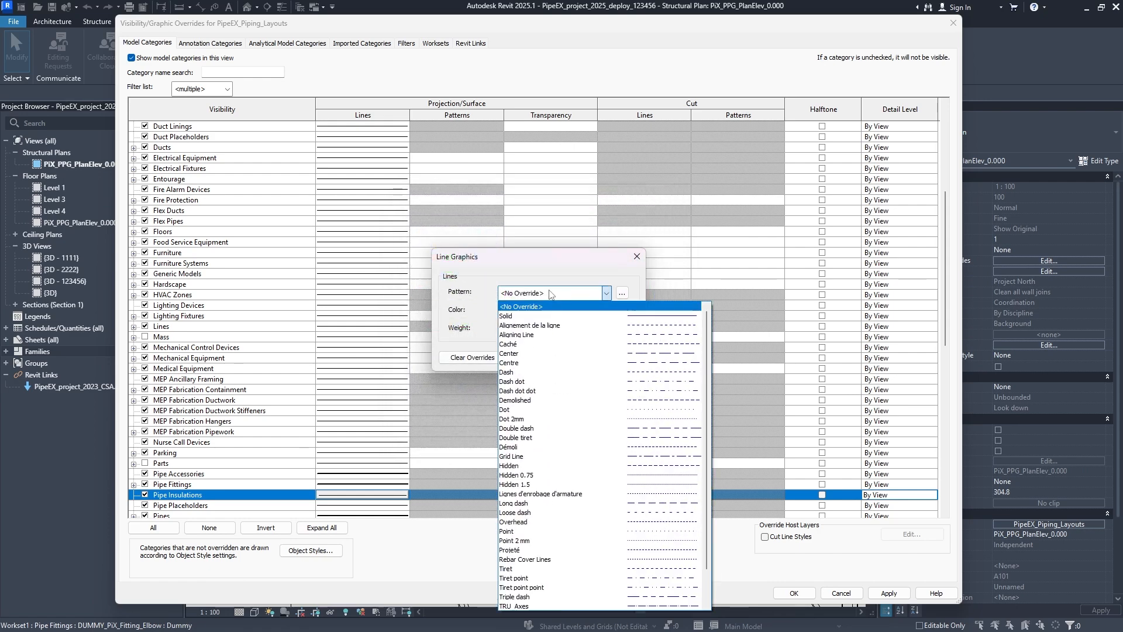
pyautogui.click(558, 325)
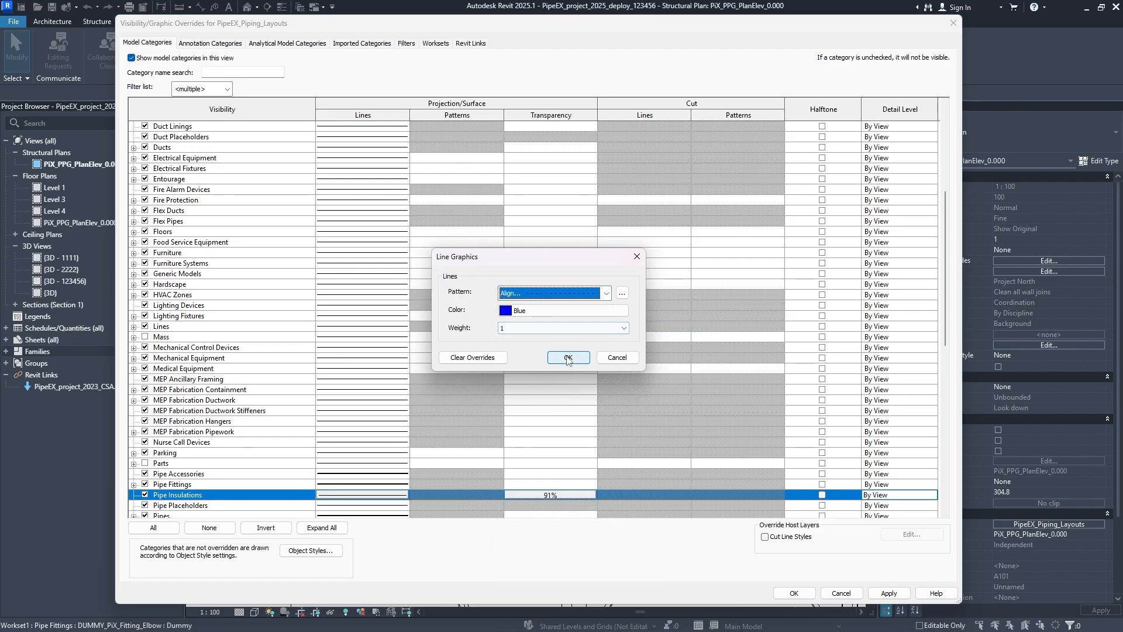
pyautogui.click(568, 358)
pyautogui.click(889, 594)
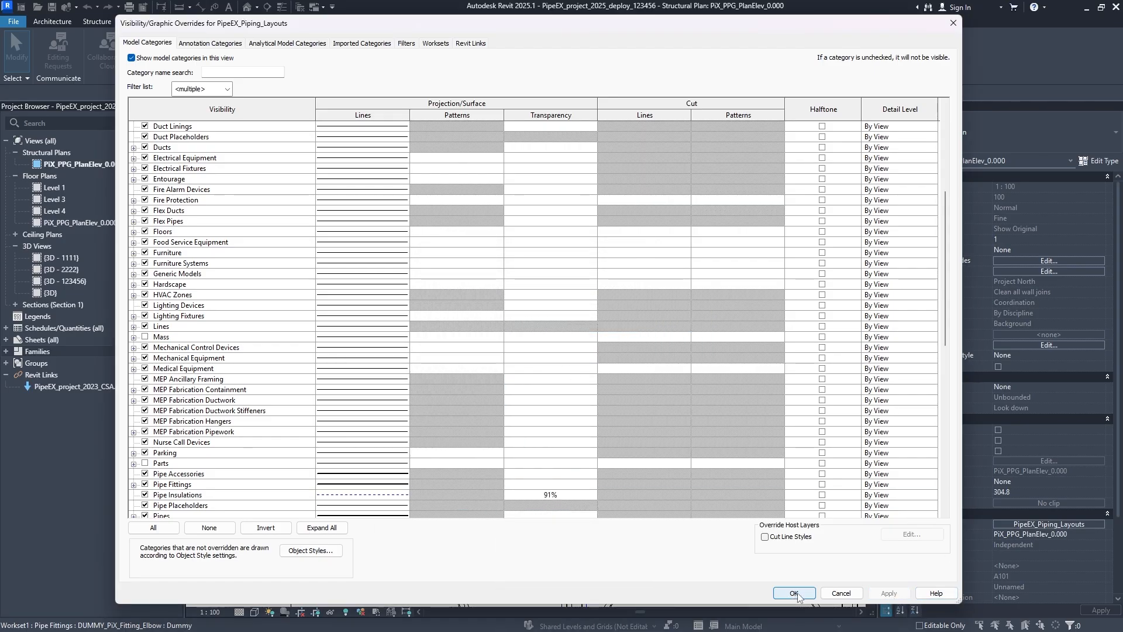
pyautogui.click(794, 593)
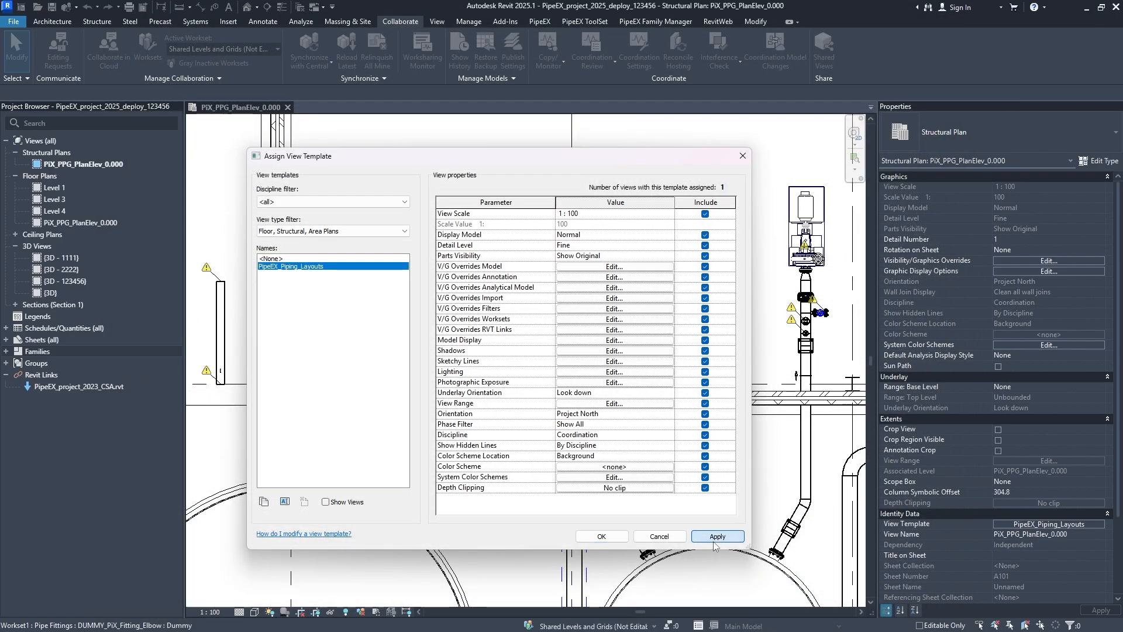
pyautogui.click(605, 537)
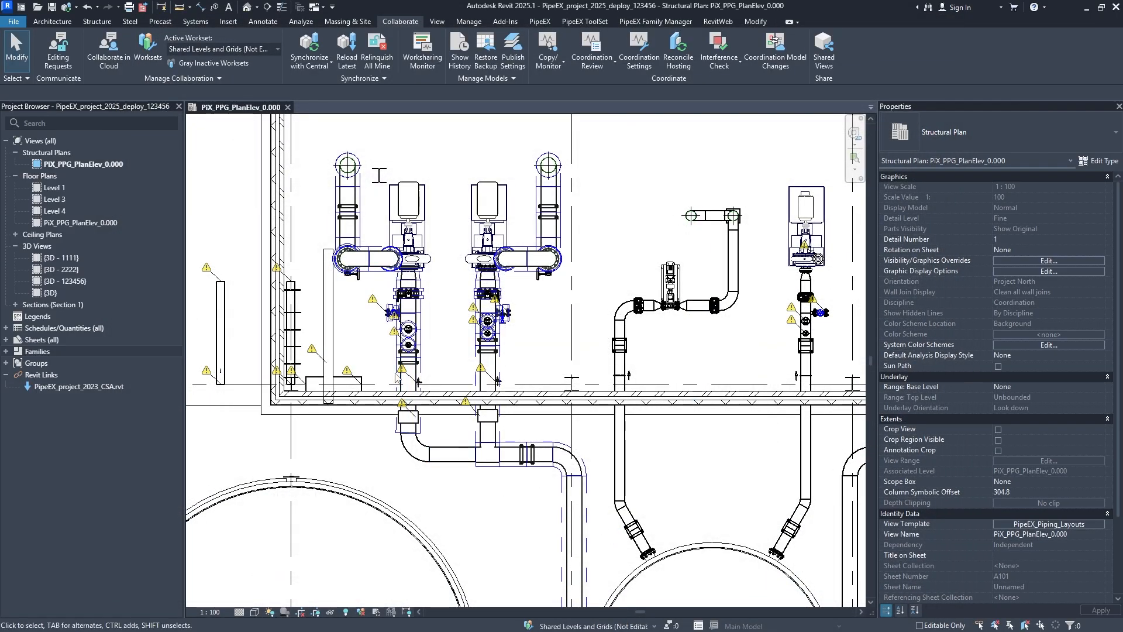
# - Examine the insulation outlines on the pump piping near grid A and along the run to the tank on grid G
pyautogui.scroll(4, 348, 258)
pyautogui.moveTo(457, 442); pyautogui.dragTo(396, 274, button='middle')
pyautogui.moveTo(557, 559); pyautogui.dragTo(489, 220, button='middle')
pyautogui.moveTo(565, 396); pyautogui.dragTo(488, 428, button='middle')
pyautogui.moveTo(569, 269); pyautogui.dragTo(547, 403, button='middle')
pyautogui.moveTo(437, 283); pyautogui.dragTo(564, 468, button='middle')
pyautogui.moveTo(412, 401); pyautogui.dragTo(511, 495, button='middle')
pyautogui.moveTo(459, 358); pyautogui.dragTo(429, 247, button='middle')
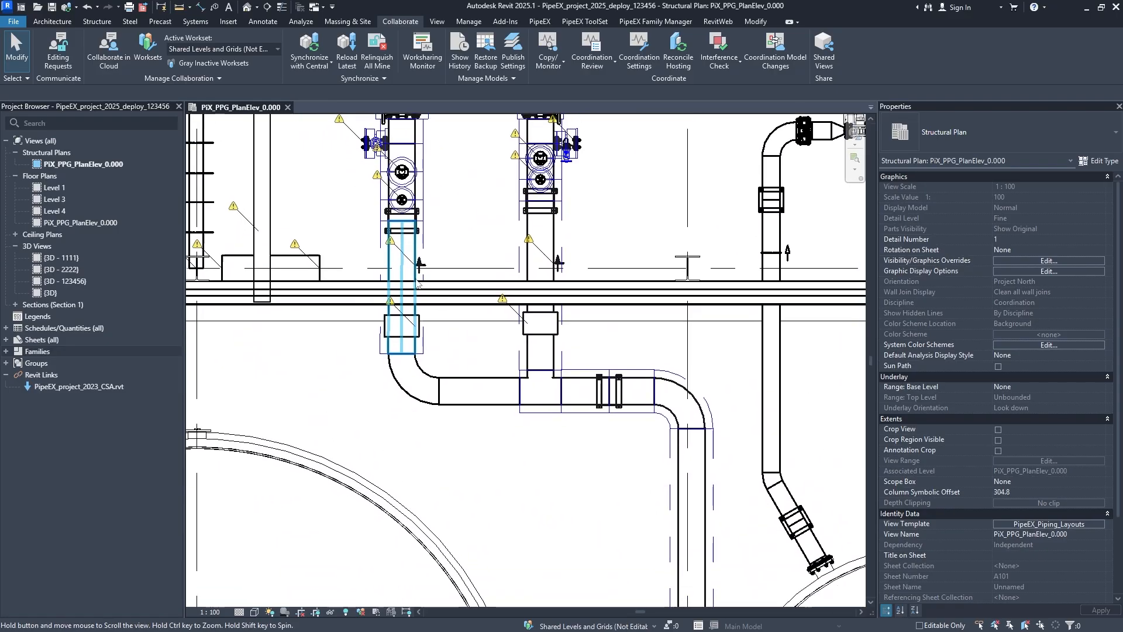
pyautogui.moveTo(541, 436); pyautogui.dragTo(434, 328, button='middle')
pyautogui.moveTo(549, 545); pyautogui.dragTo(520, 402, button='middle')
pyautogui.scroll(-5, 518, 402)
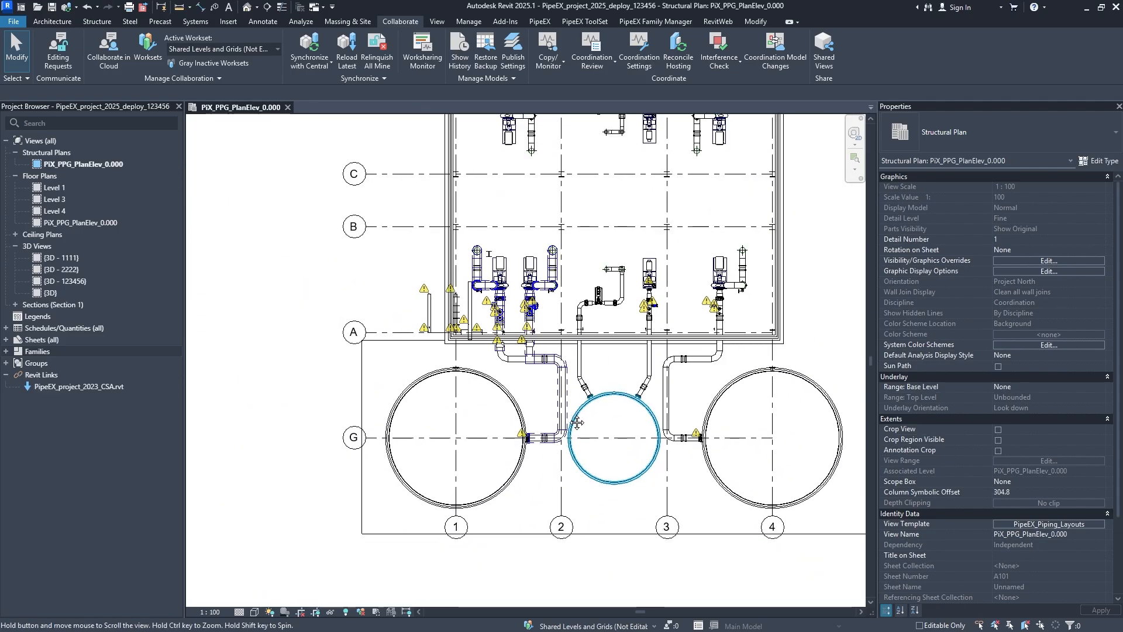
pyautogui.scroll(5, 479, 464)
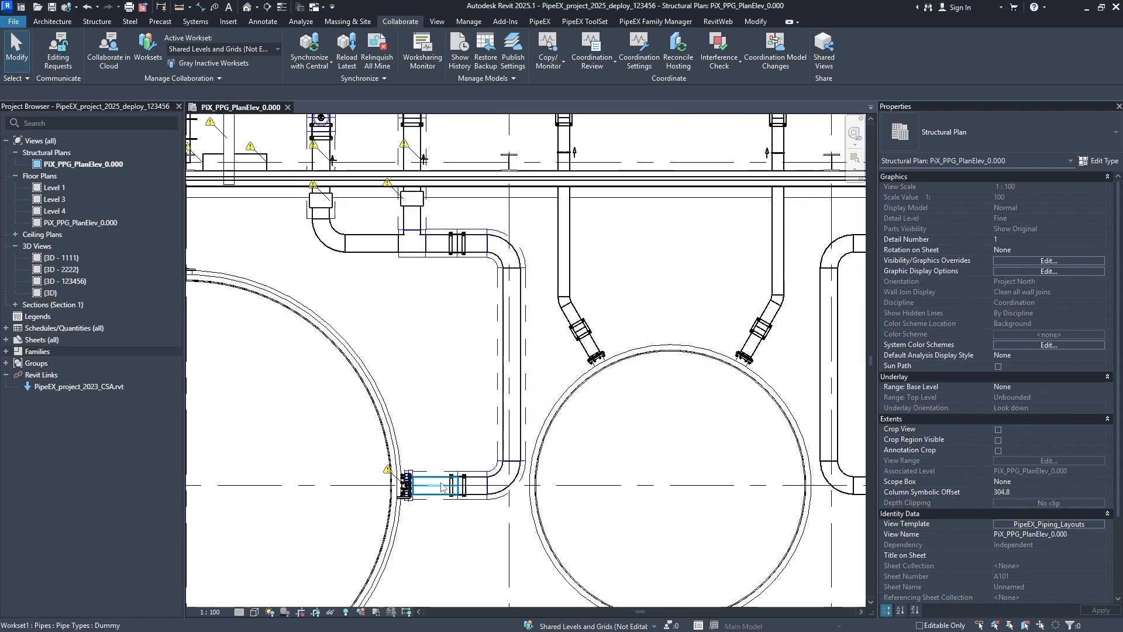
# - Change the Pipe Insulations projection line pattern to Lignes d'enrobage d'armature in the PipeEX_Piping_Layouts template and accept the template
pyautogui.click(1027, 525)
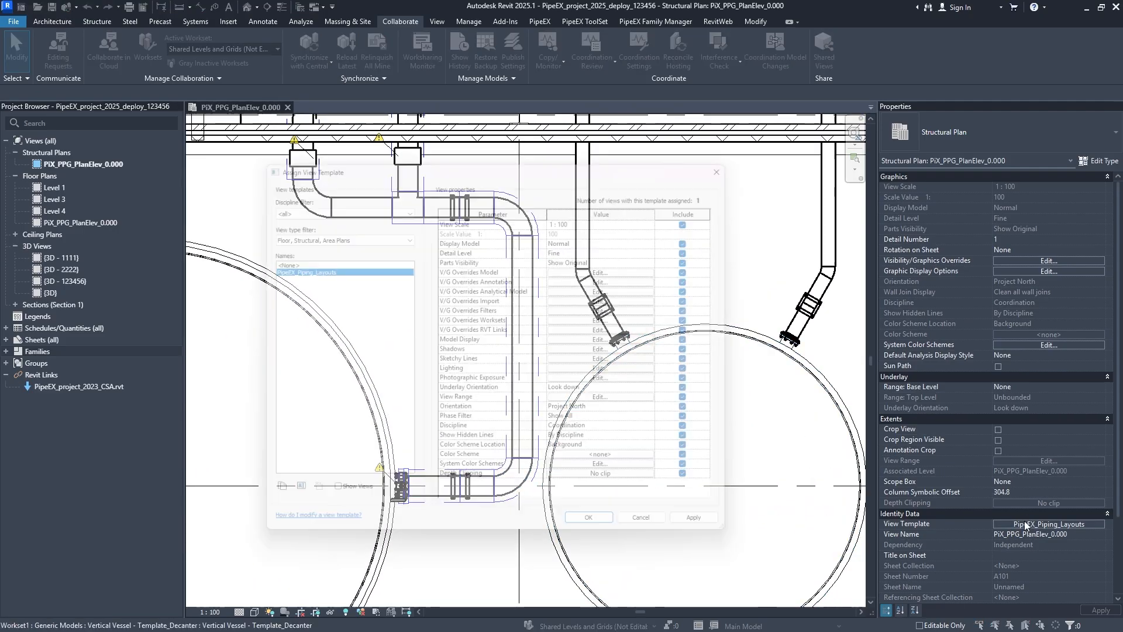
pyautogui.click(621, 268)
pyautogui.scroll(-10, 473, 351)
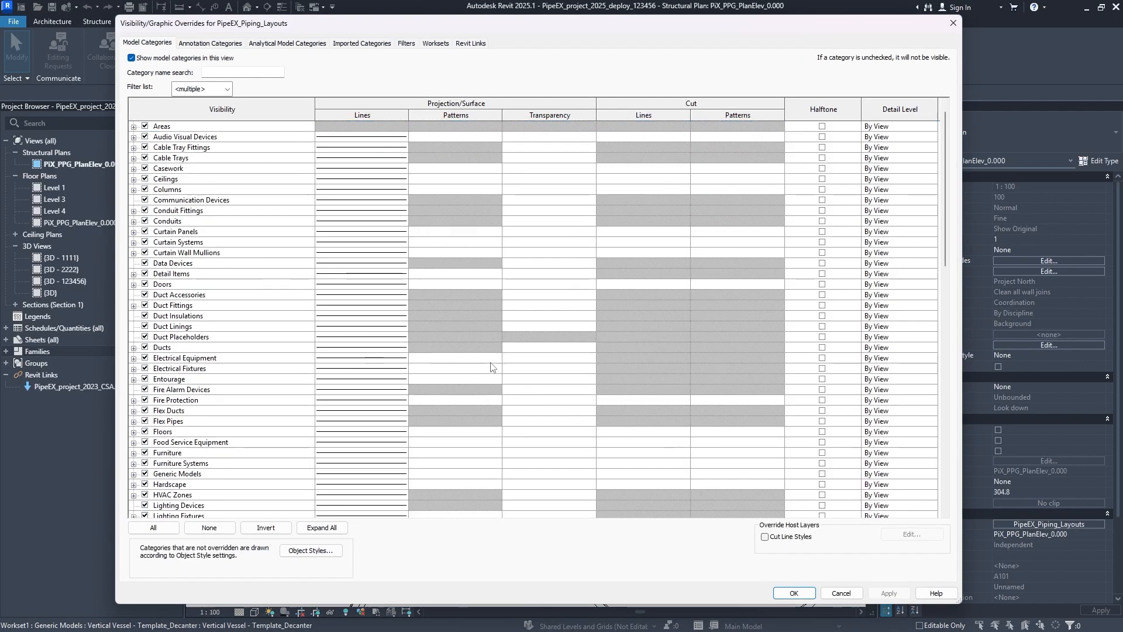
pyautogui.click(366, 391)
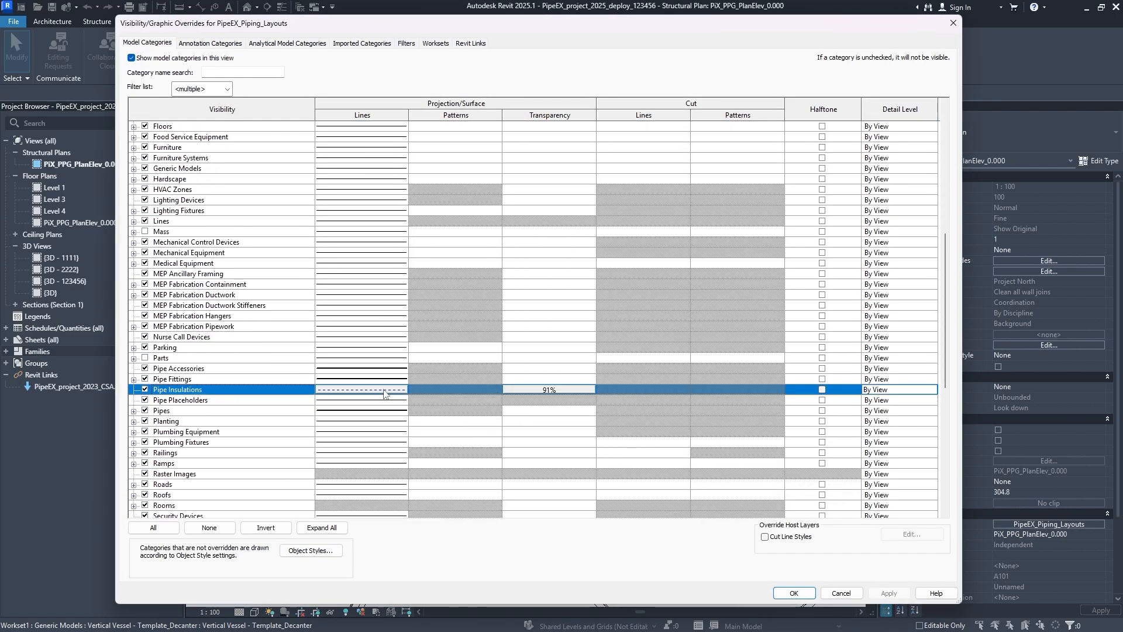
pyautogui.click(386, 390)
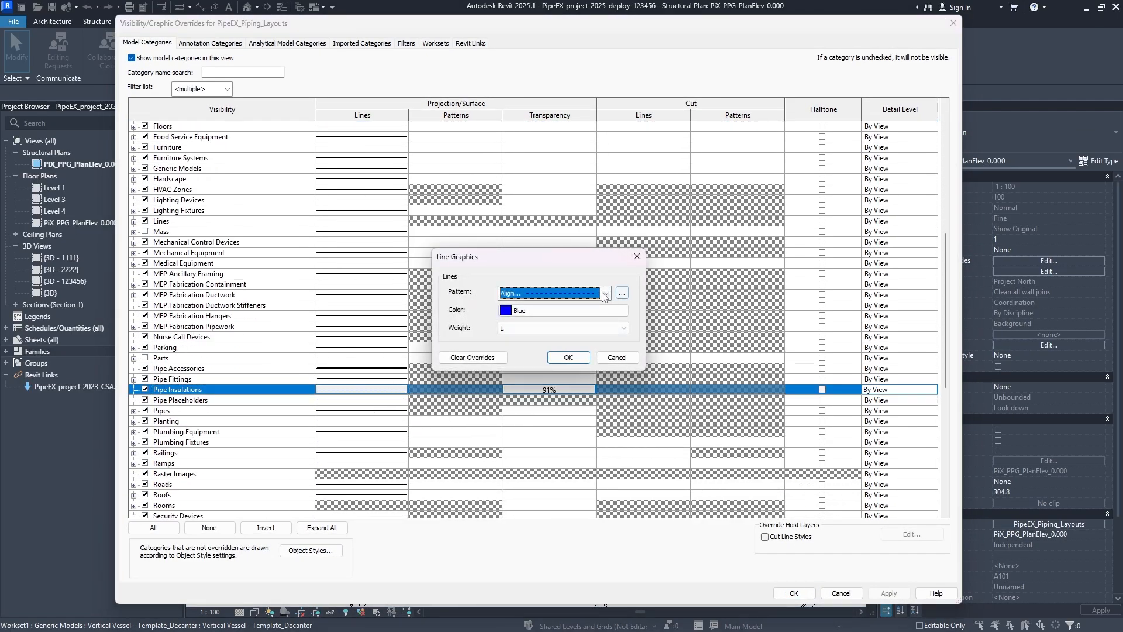
pyautogui.click(605, 293)
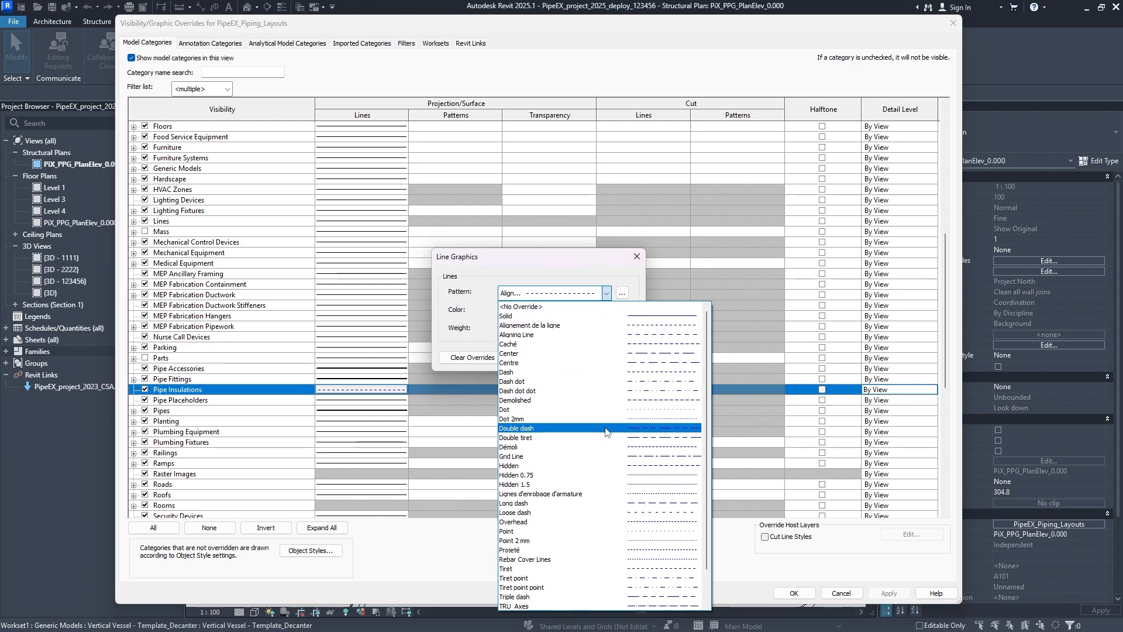
pyautogui.click(601, 410)
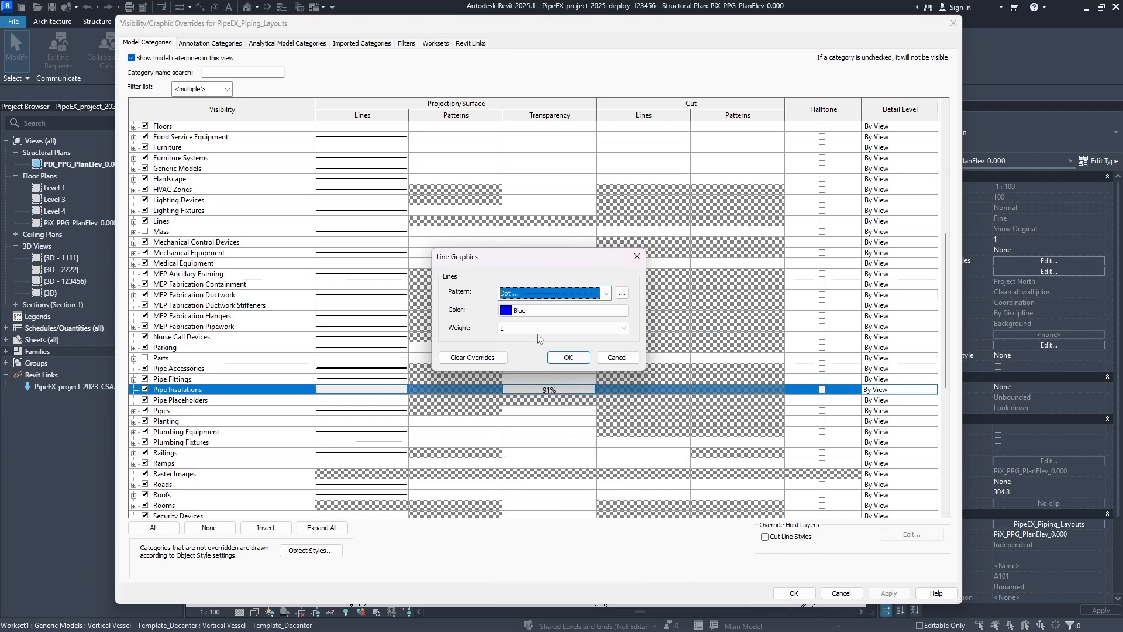
pyautogui.click(604, 294)
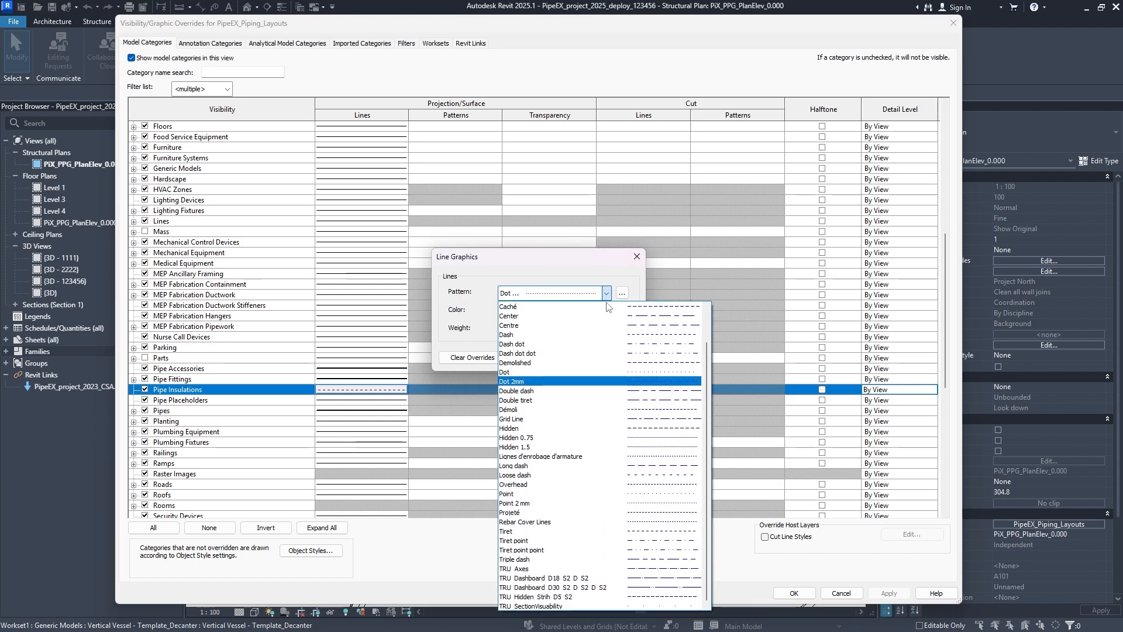
pyautogui.click(634, 457)
pyautogui.click(568, 358)
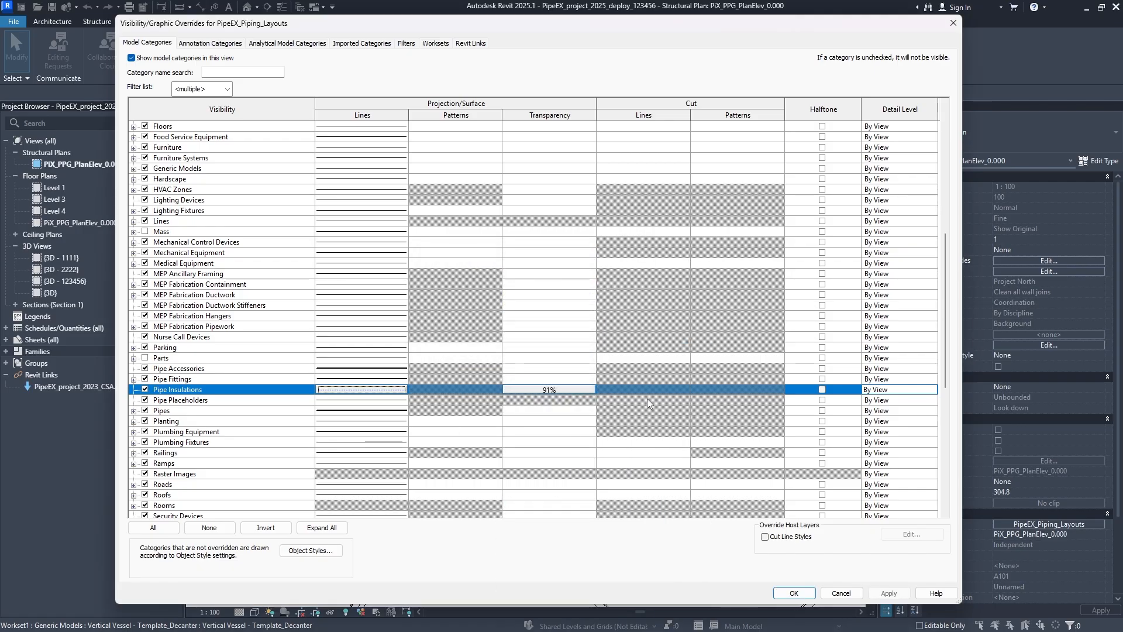
pyautogui.click(888, 593)
pyautogui.click(784, 593)
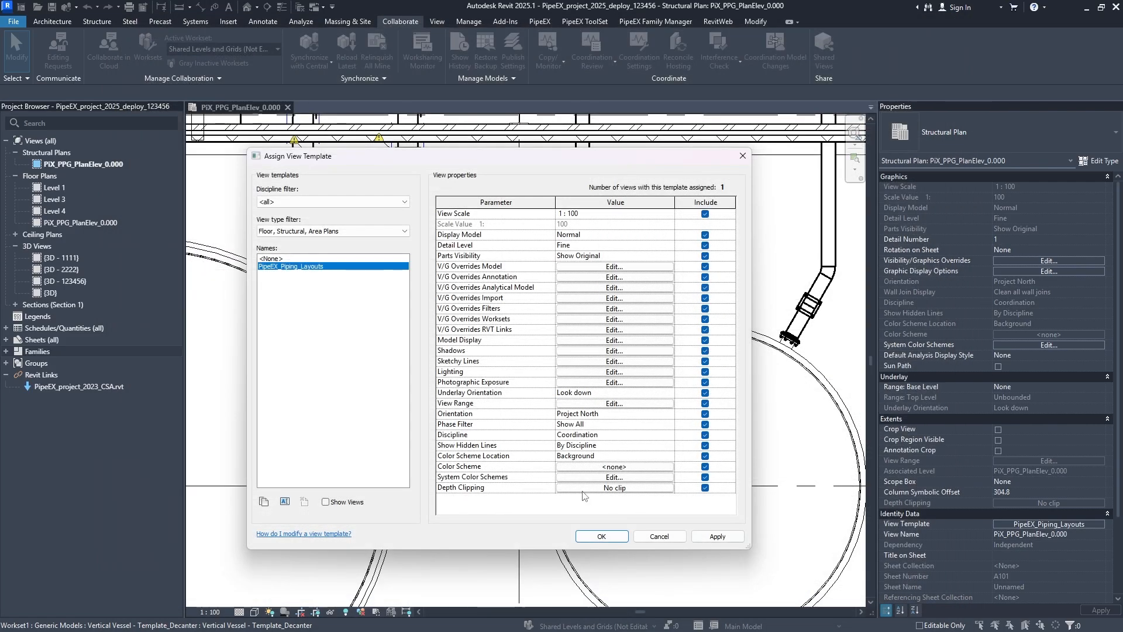
pyautogui.click(712, 536)
pyautogui.click(601, 537)
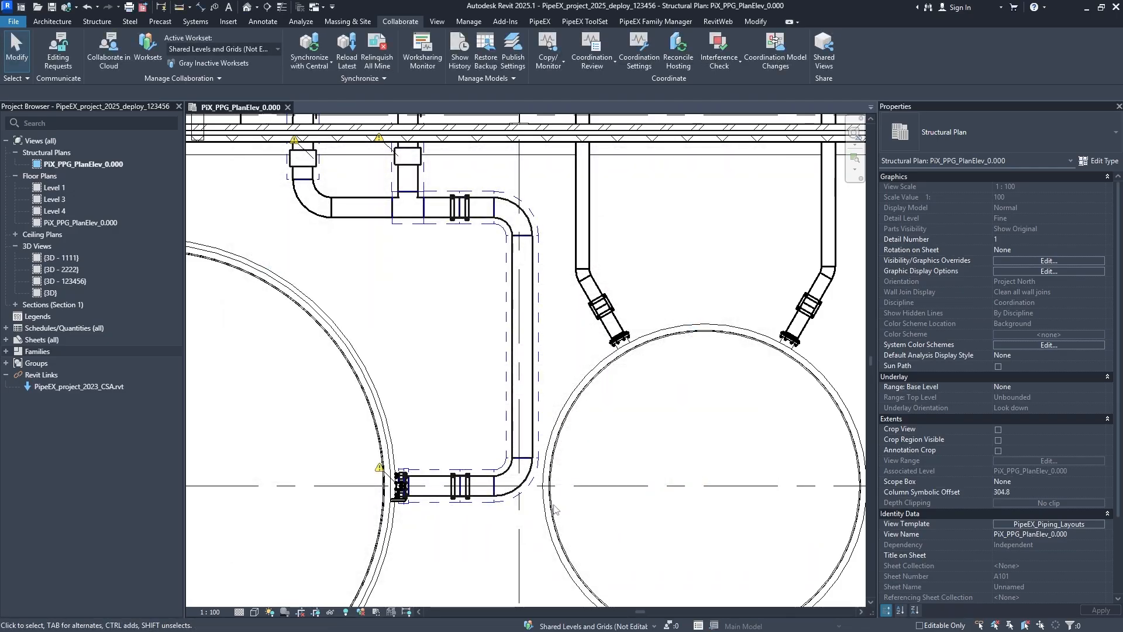
# - Add pipe insulation to the uninsulated elbow and horizontal pipe below the wall at grid A, and set its thickness to 100 mm
pyautogui.moveTo(510, 393); pyautogui.dragTo(525, 529, button='middle')
pyautogui.moveTo(503, 427); pyautogui.dragTo(555, 531, button='middle')
pyautogui.moveTo(379, 401); pyautogui.dragTo(481, 399, button='middle')
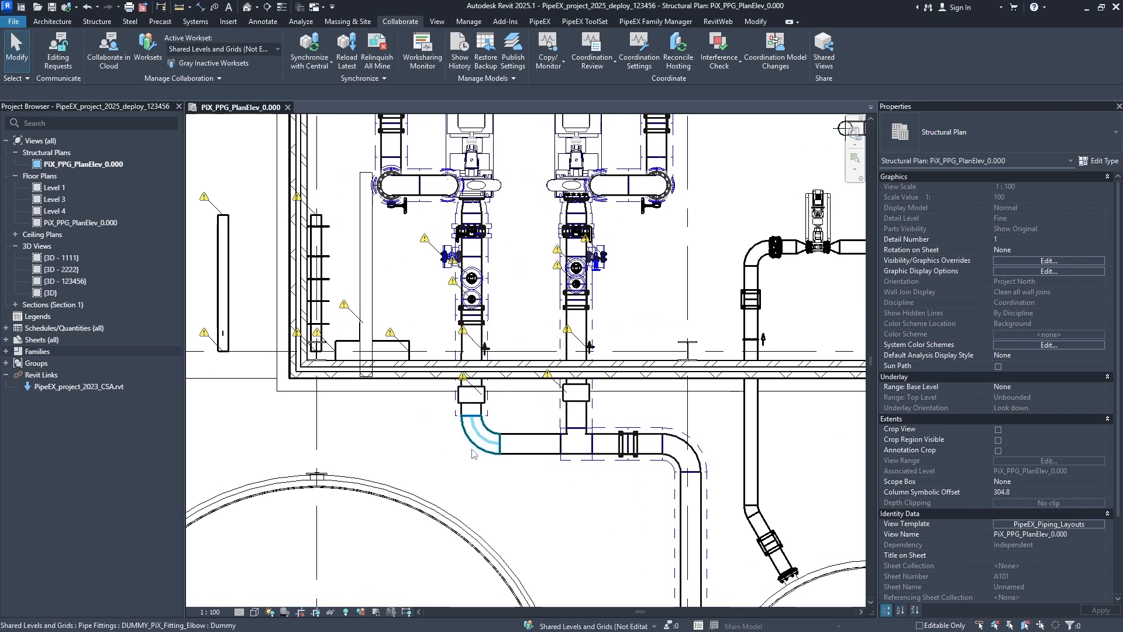
pyautogui.scroll(3, 509, 456)
pyautogui.moveTo(544, 450); pyautogui.dragTo(427, 414, button='middle')
pyautogui.moveTo(417, 449); pyautogui.dragTo(356, 388)
pyautogui.click(721, 63)
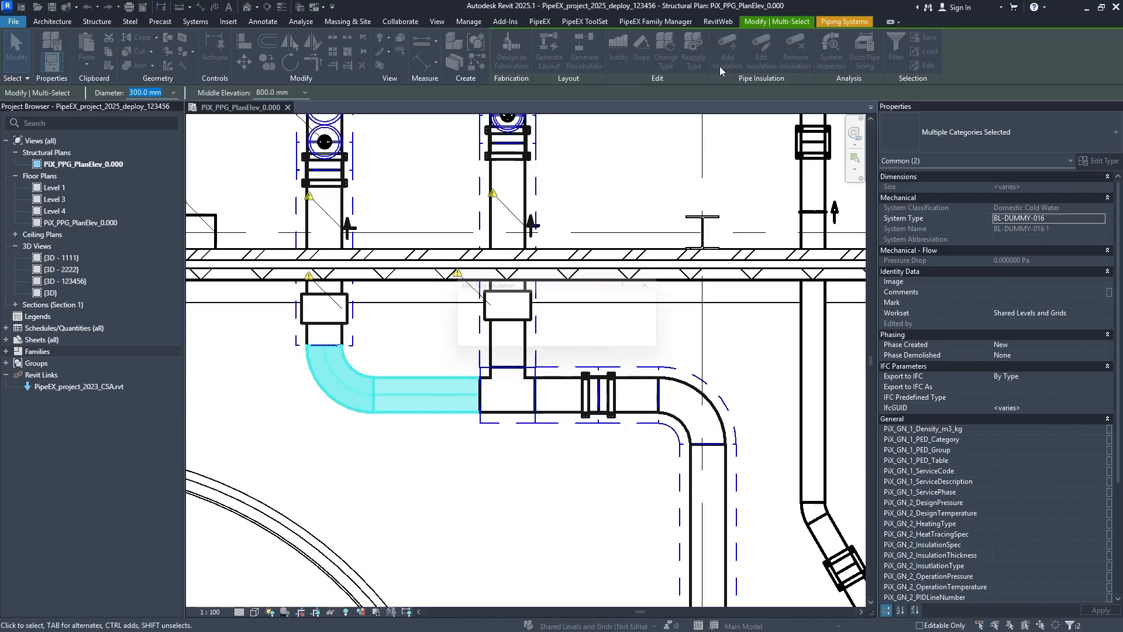
pyautogui.click(596, 345)
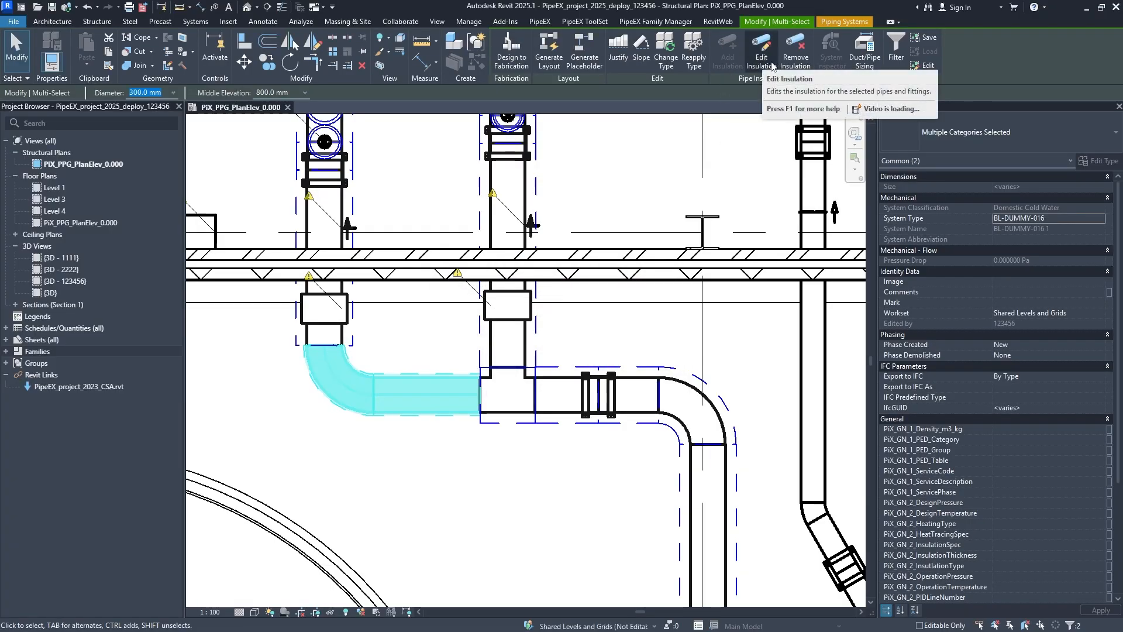
pyautogui.click(761, 56)
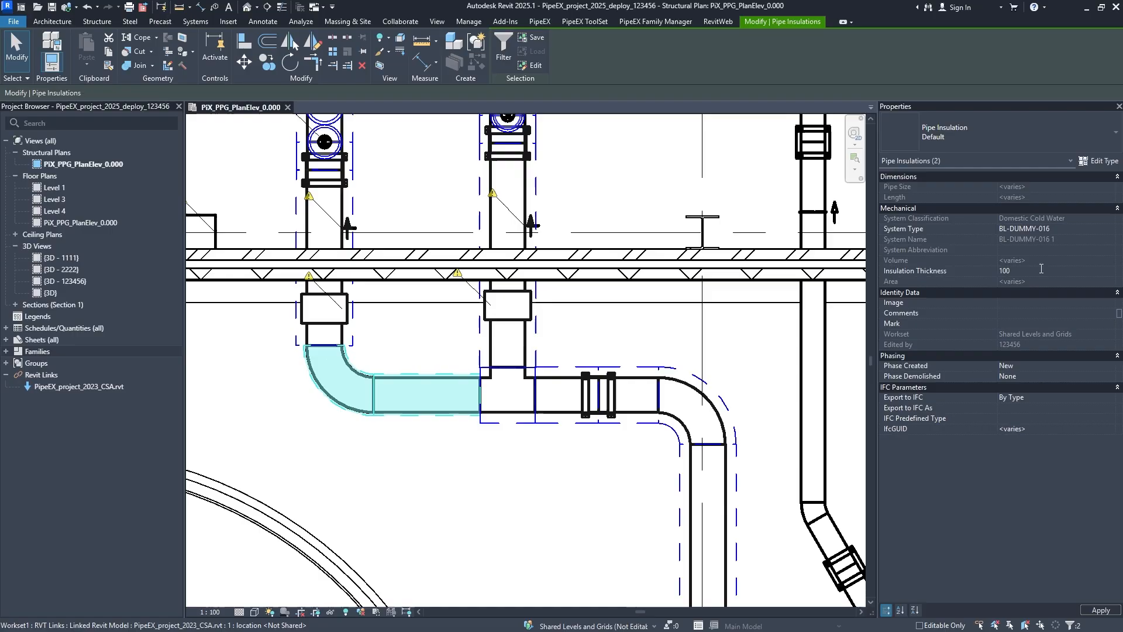
pyautogui.press('Escape')
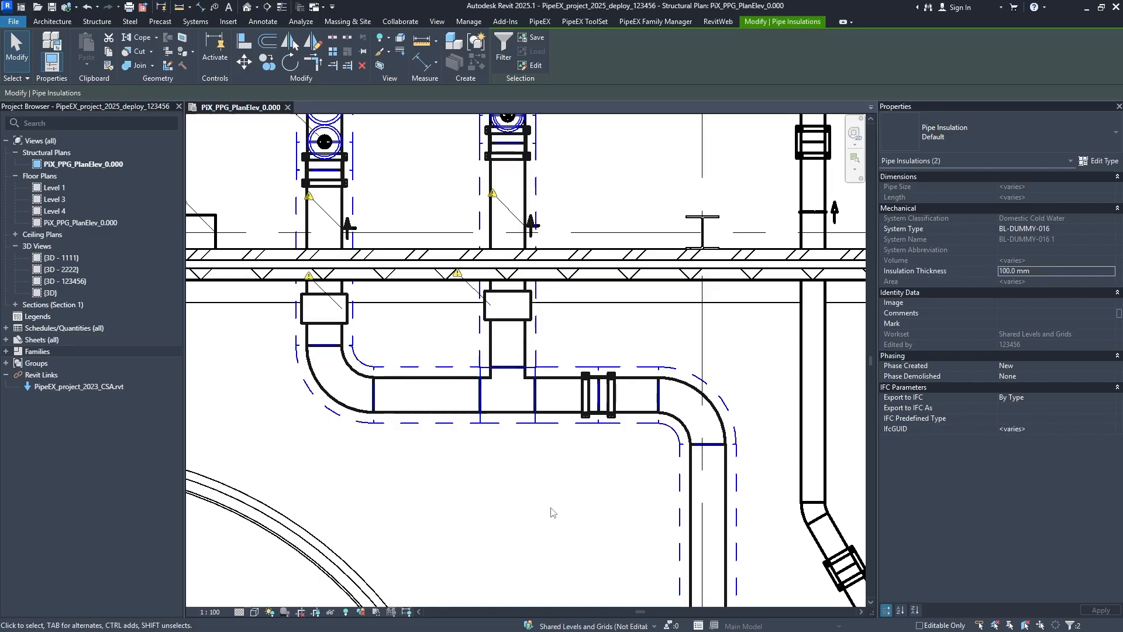
# - Examine the dashed insulation outlines around the two insulated pumps and their risers north of grid A
pyautogui.moveTo(447, 209); pyautogui.dragTo(474, 348, button='middle')
pyautogui.scroll(-5, 474, 348)
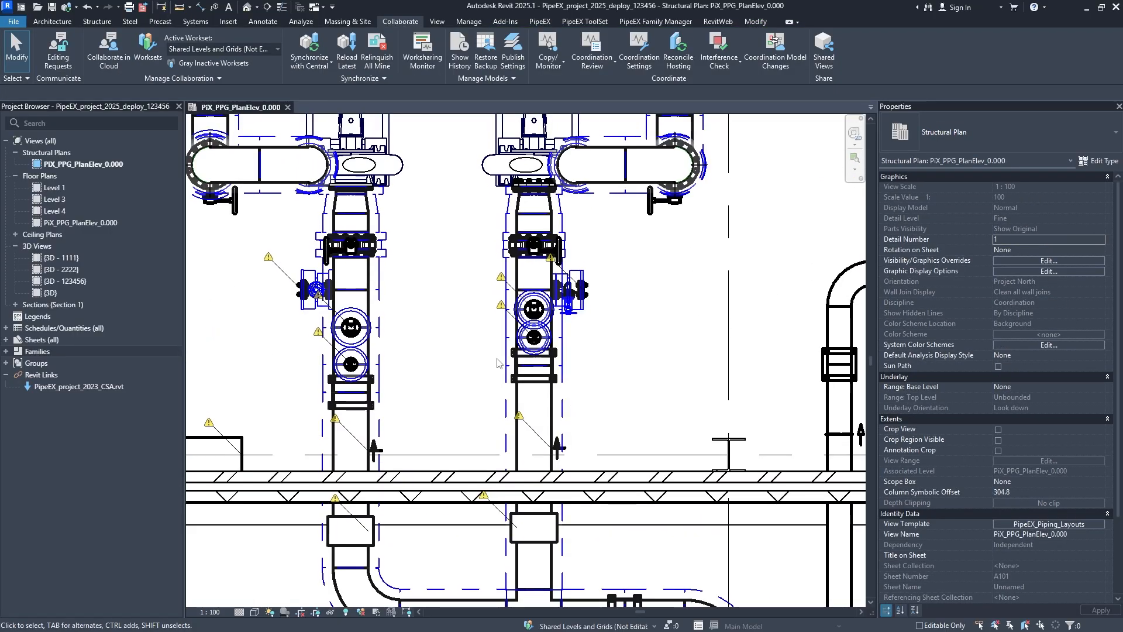
pyautogui.scroll(2, 405, 494)
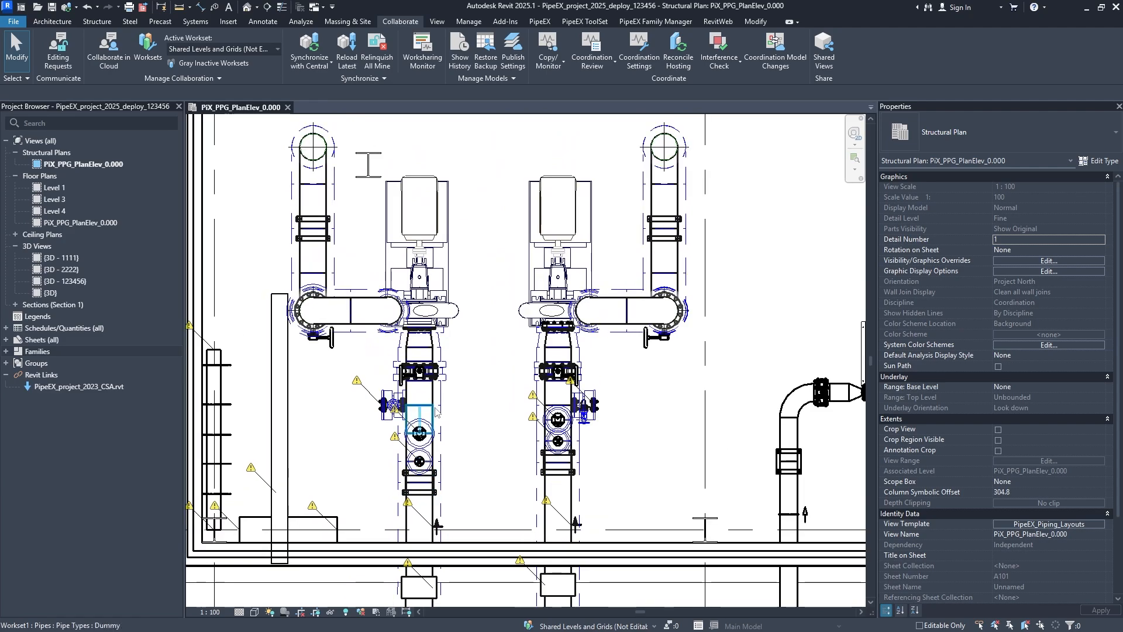
pyautogui.moveTo(413, 418); pyautogui.dragTo(530, 398, button='middle')
pyautogui.scroll(1, 541, 351)
pyautogui.moveTo(582, 171); pyautogui.dragTo(546, 287, button='middle')
pyautogui.moveTo(654, 248); pyautogui.dragTo(571, 311, button='middle')
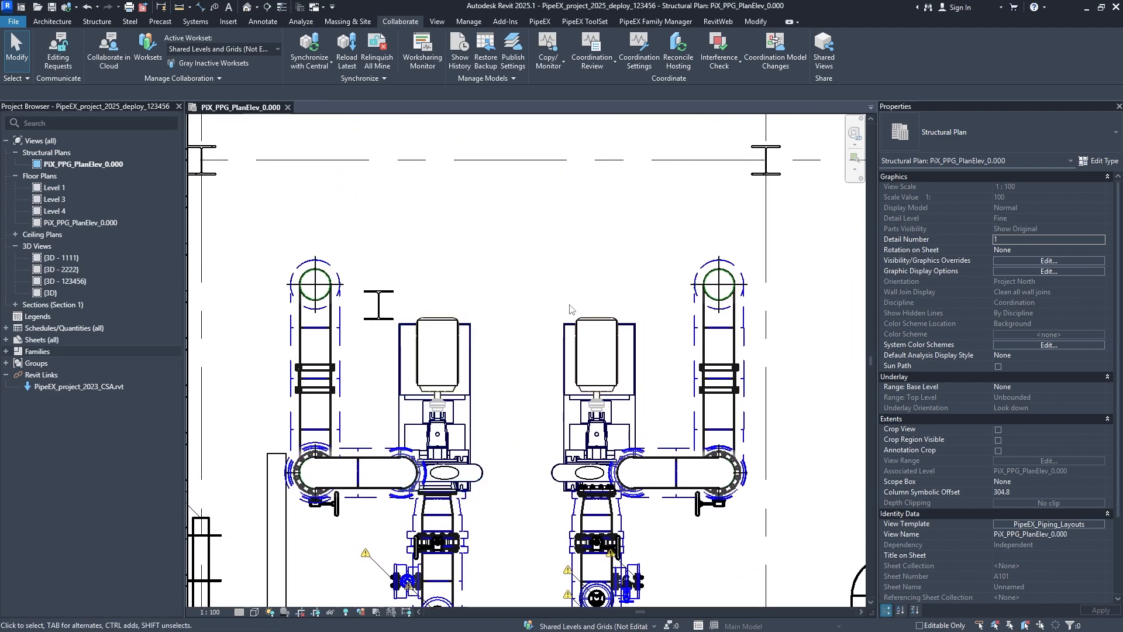
pyautogui.moveTo(611, 347); pyautogui.dragTo(446, 331, button='middle')
pyautogui.moveTo(442, 404); pyautogui.dragTo(544, 170, button='middle')
# - Examine the insulated pipe run from the pumps at grid A to the tank on grid G and the overall piping plan
pyautogui.scroll(-2, 532, 282)
pyautogui.moveTo(554, 429); pyautogui.dragTo(543, 247, button='middle')
pyautogui.moveTo(400, 512); pyautogui.dragTo(514, 339, button='middle')
pyautogui.moveTo(393, 474); pyautogui.dragTo(508, 366, button='middle')
pyautogui.moveTo(837, 372); pyautogui.dragTo(694, 426, button='middle')
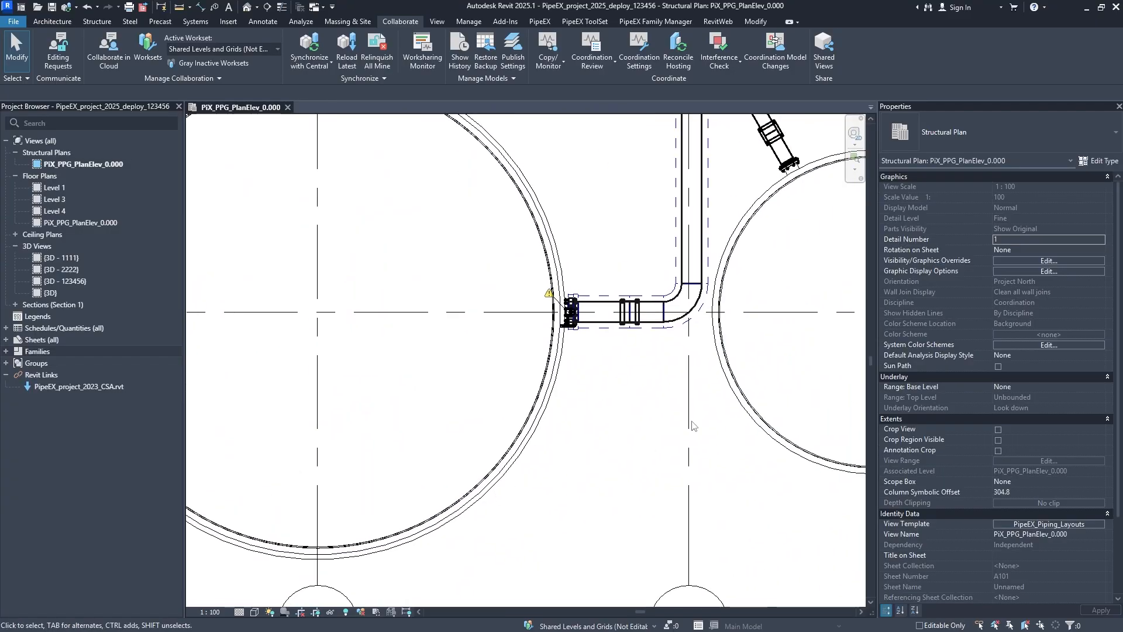
pyautogui.moveTo(800, 323); pyautogui.dragTo(644, 388, button='middle')
pyautogui.moveTo(637, 241); pyautogui.dragTo(551, 349, button='middle')
pyautogui.scroll(1, 552, 348)
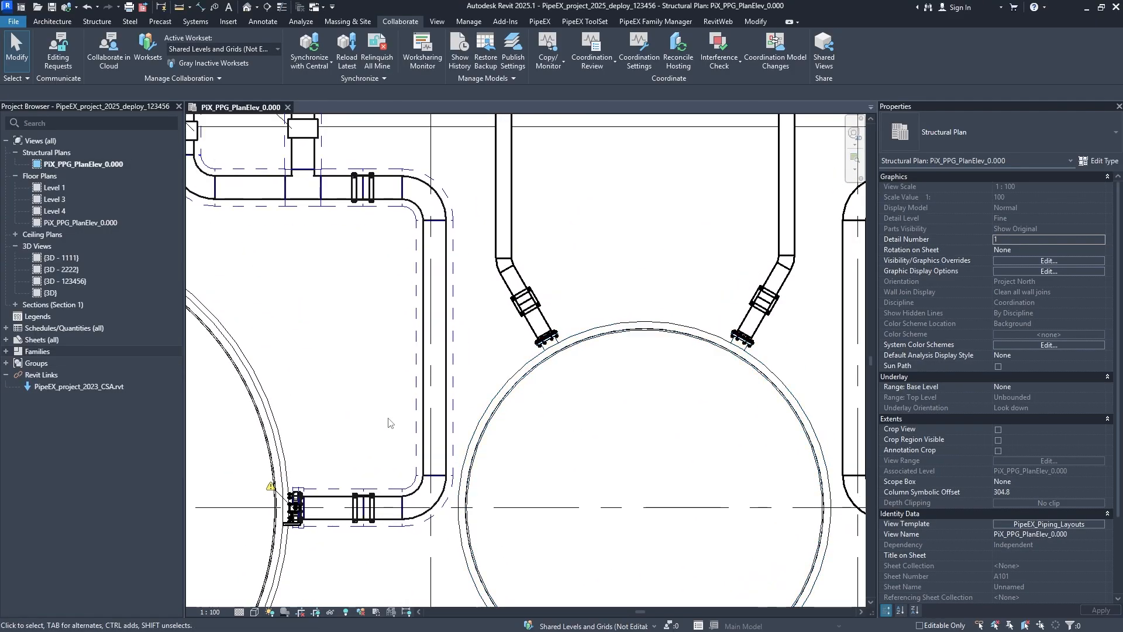
pyautogui.scroll(-8, 443, 391)
pyautogui.moveTo(454, 420); pyautogui.dragTo(493, 504, button='middle')
pyautogui.moveTo(498, 276); pyautogui.dragTo(486, 412, button='middle')
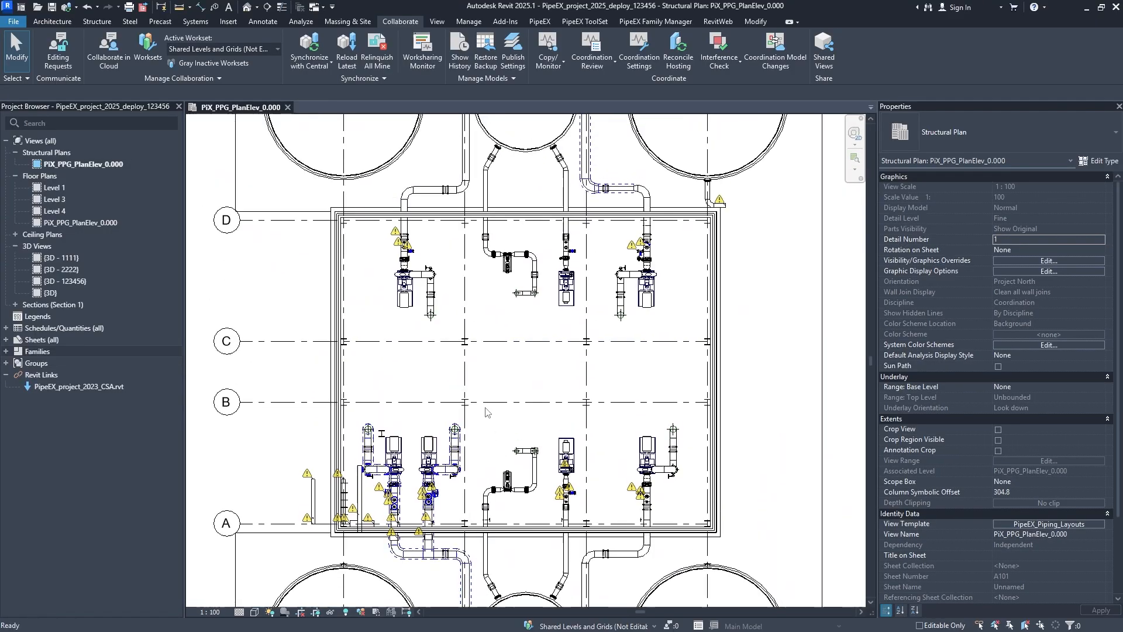
pyautogui.moveTo(506, 340)
pyautogui.mouseDown(button='middle')
pyautogui.moveTo(511, 432)
pyautogui.moveTo(509, 303)
pyautogui.moveTo(509, 352)
pyautogui.mouseUp(button='middle')
pyautogui.scroll(-3, 517, 405)
pyautogui.moveTo(527, 396); pyautogui.dragTo(532, 395, button='middle')
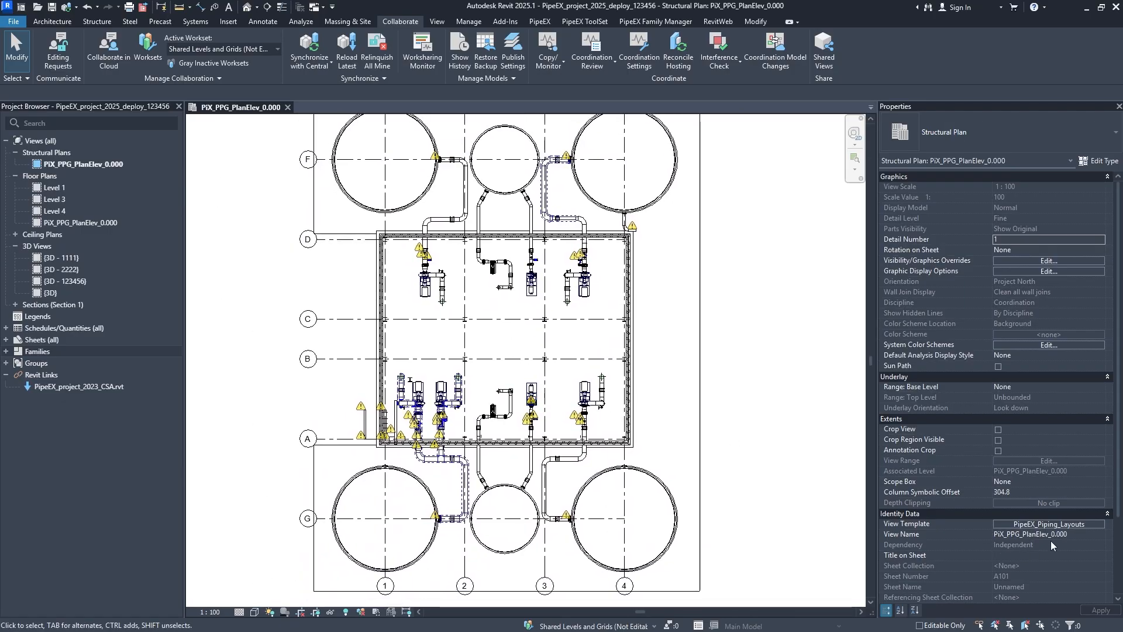
# - Review the model category overrides of the PipeEX_Piping_Layouts view template and close the template without changing anything
pyautogui.click(1043, 525)
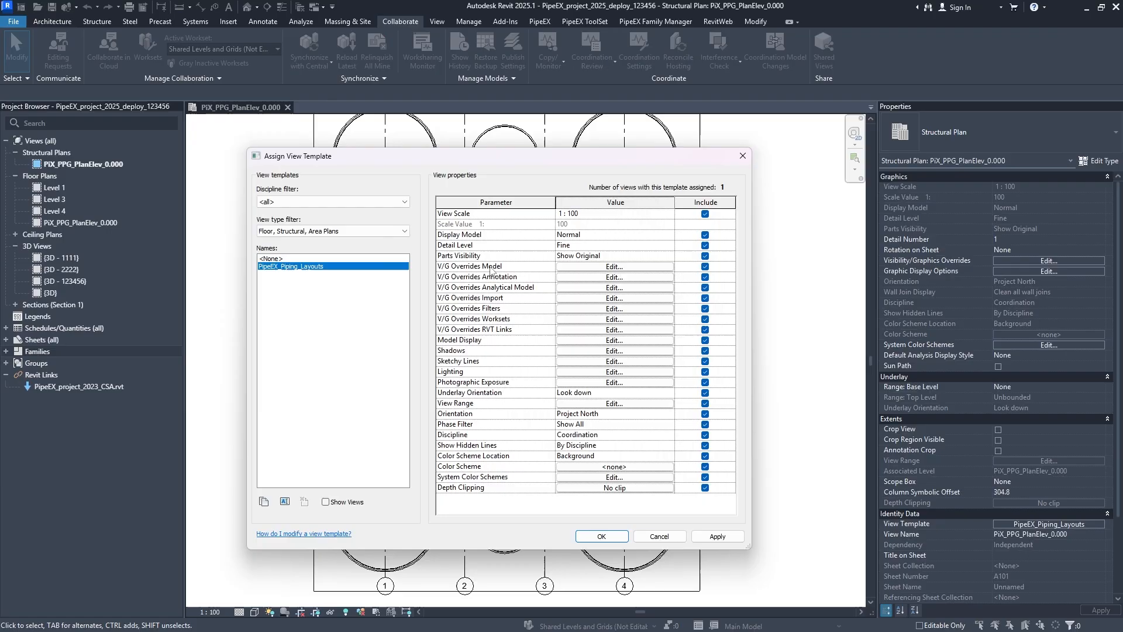
pyautogui.click(621, 268)
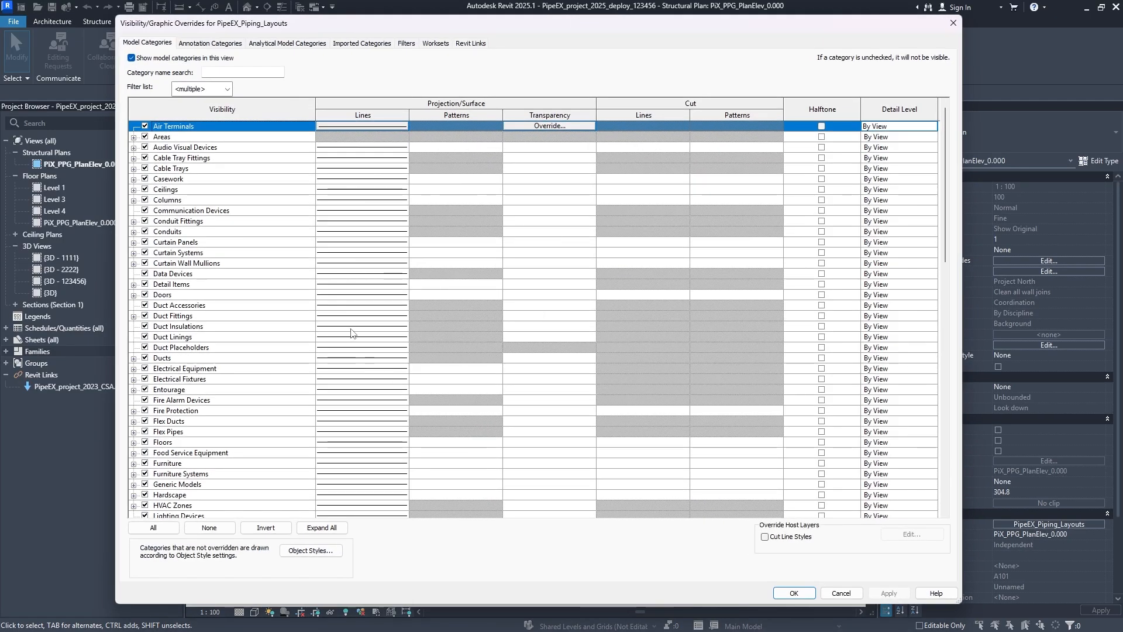
pyautogui.scroll(-20, 252, 325)
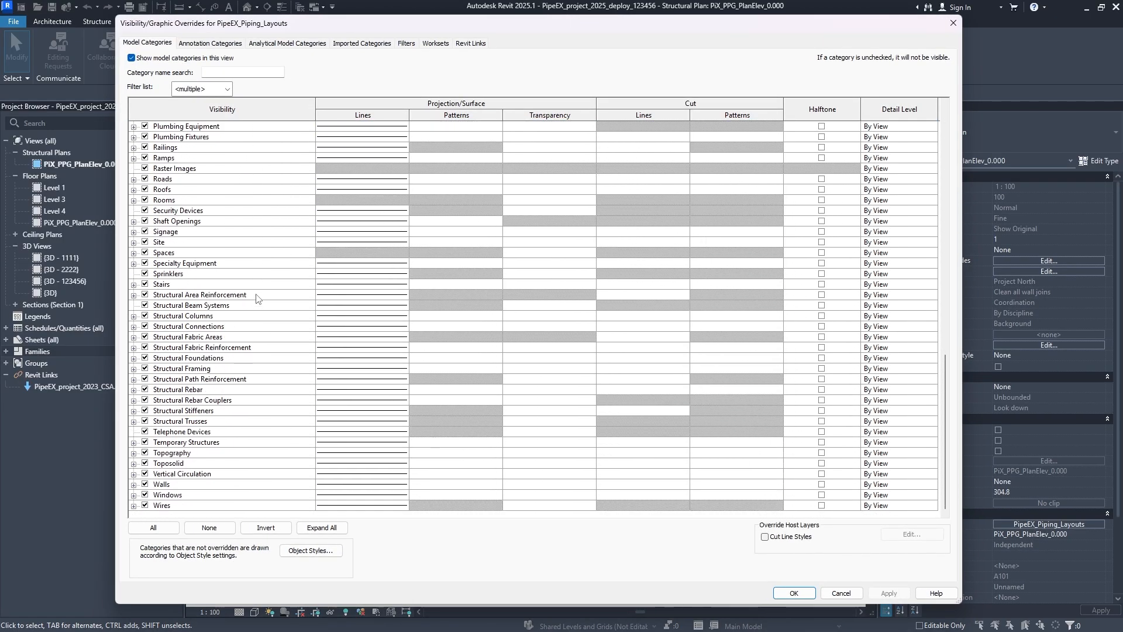
pyautogui.scroll(5, 253, 294)
pyautogui.scroll(15, 253, 295)
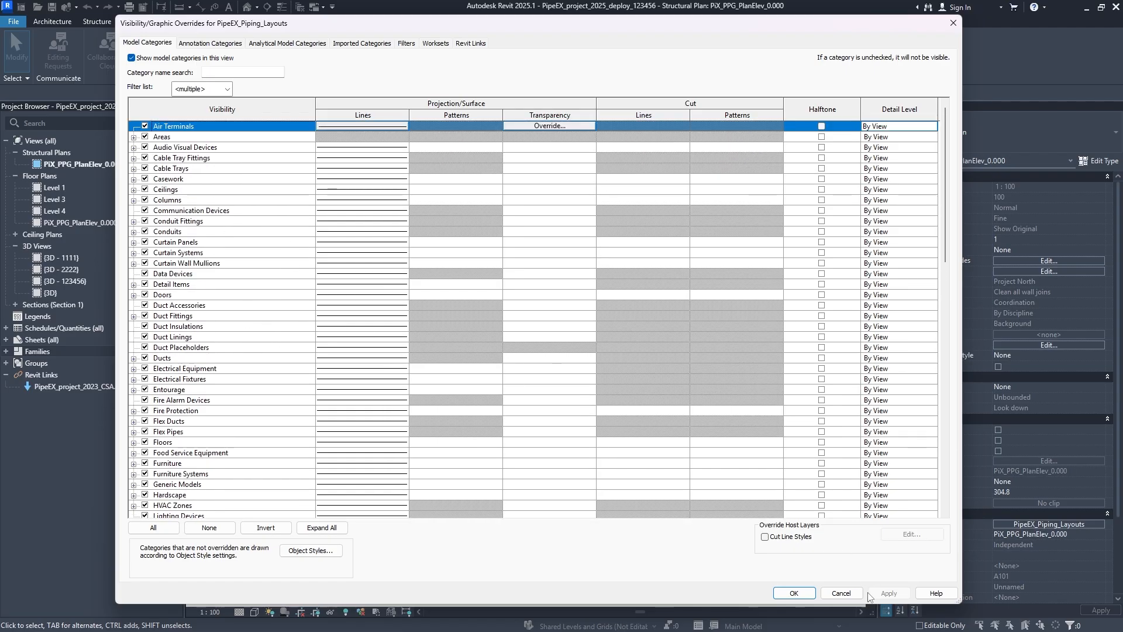
pyautogui.click(795, 594)
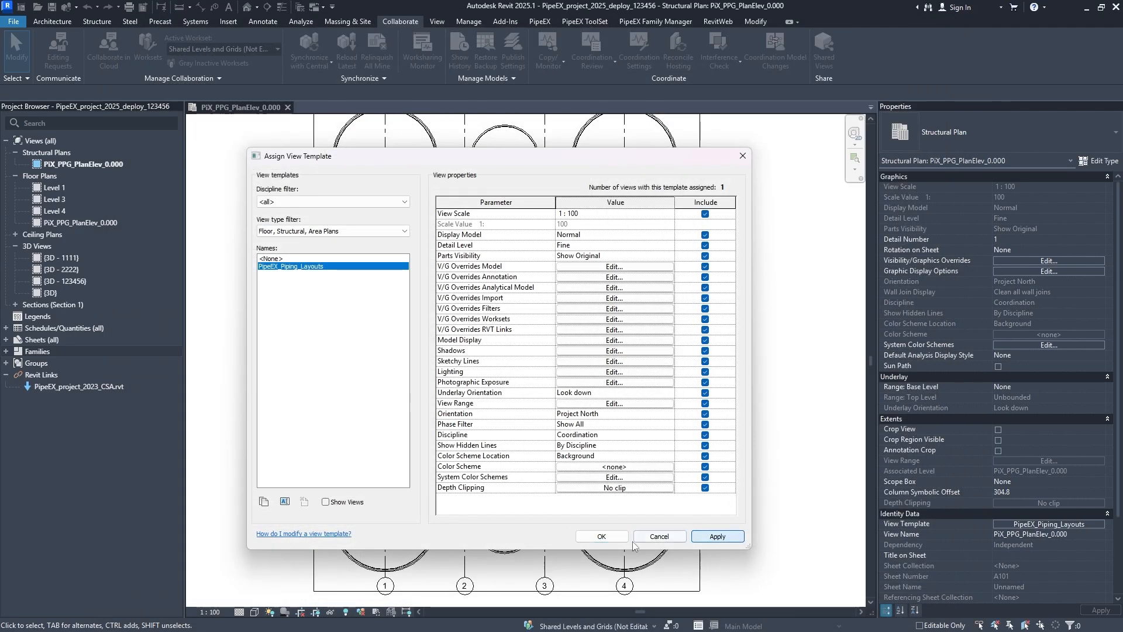
pyautogui.click(603, 537)
# - Draw crossing horizontal and vertical reference planes in the middle bay between grids 2 and 3, centred around grids B and C
pyautogui.scroll(4, 500, 358)
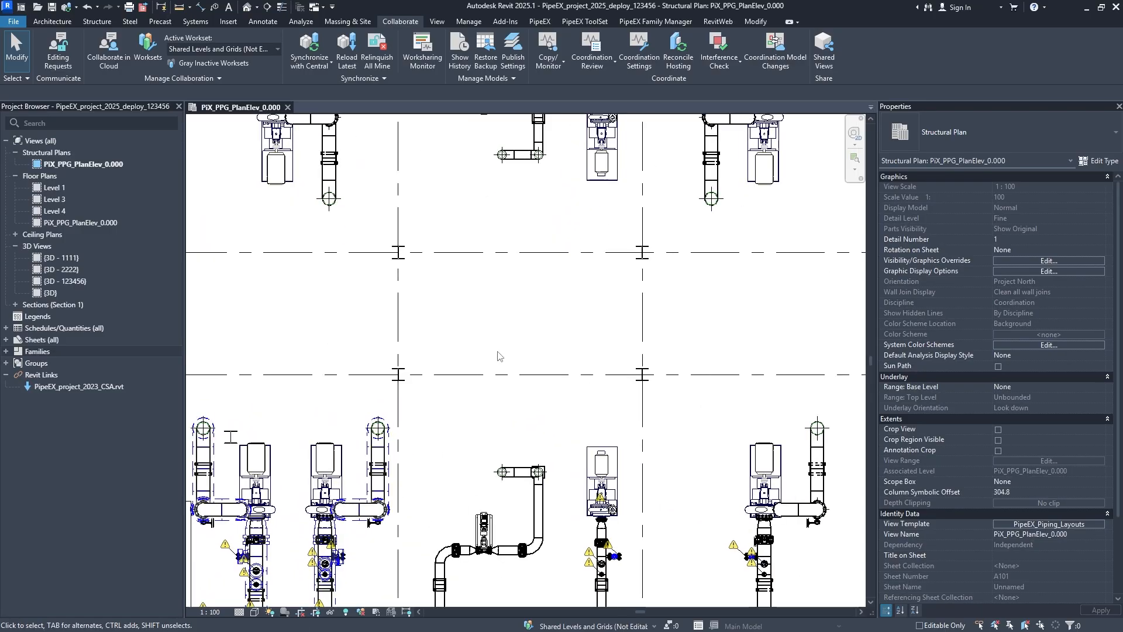
pyautogui.moveTo(500, 358); pyautogui.dragTo(506, 441, button='middle')
pyautogui.scroll(-2, 521, 434)
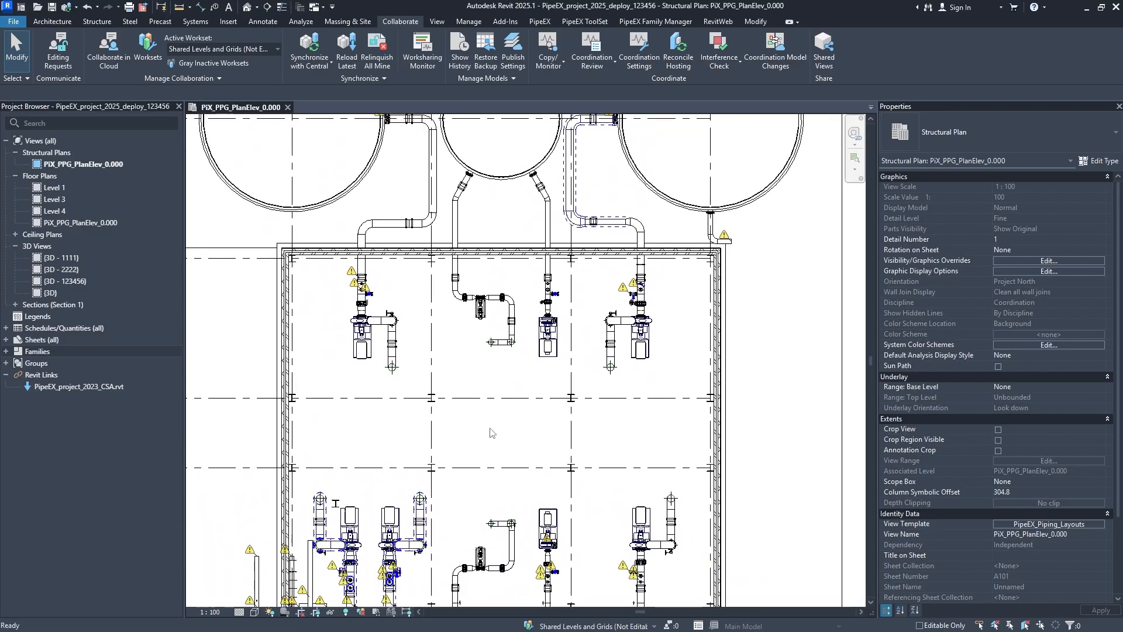
pyautogui.click(52, 21)
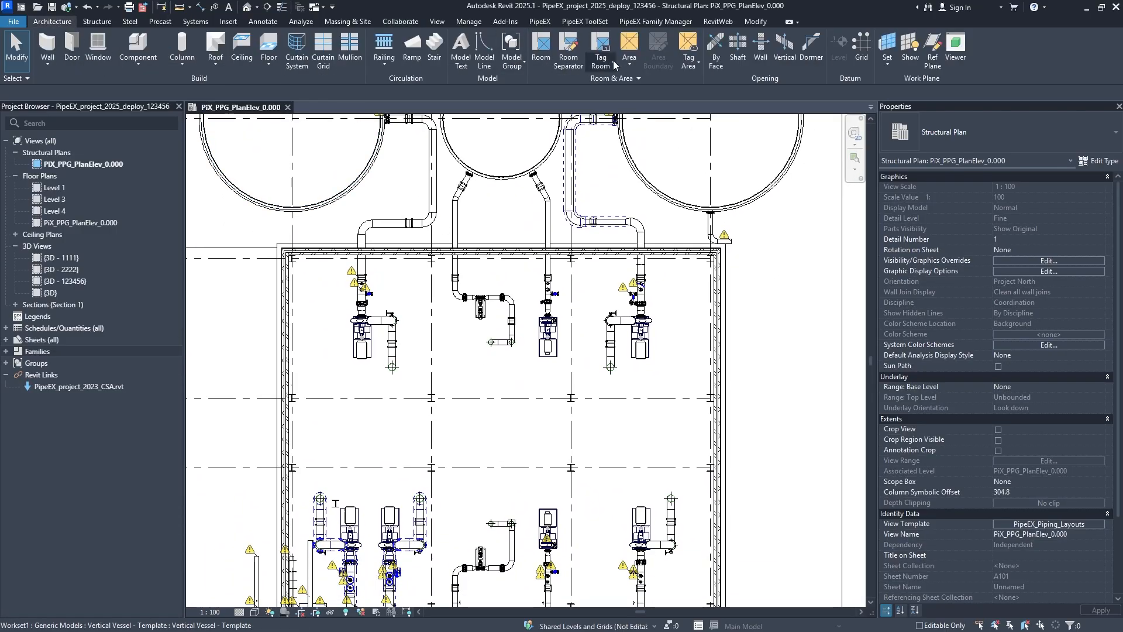
pyautogui.click(933, 50)
pyautogui.scroll(4, 443, 451)
pyautogui.click(534, 516)
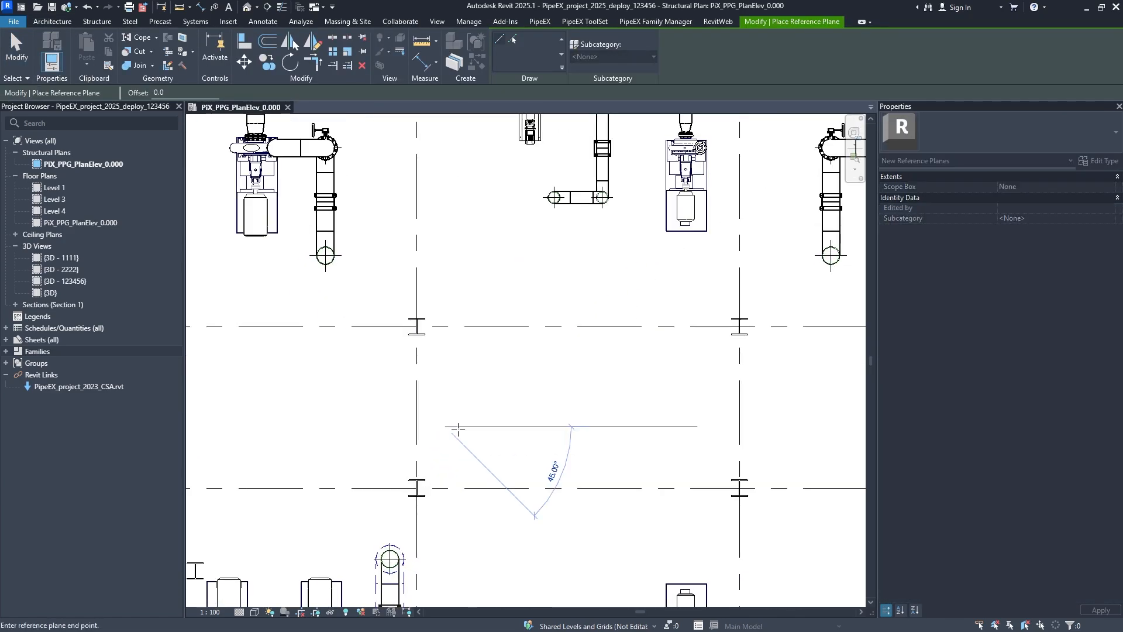
pyautogui.click(697, 426)
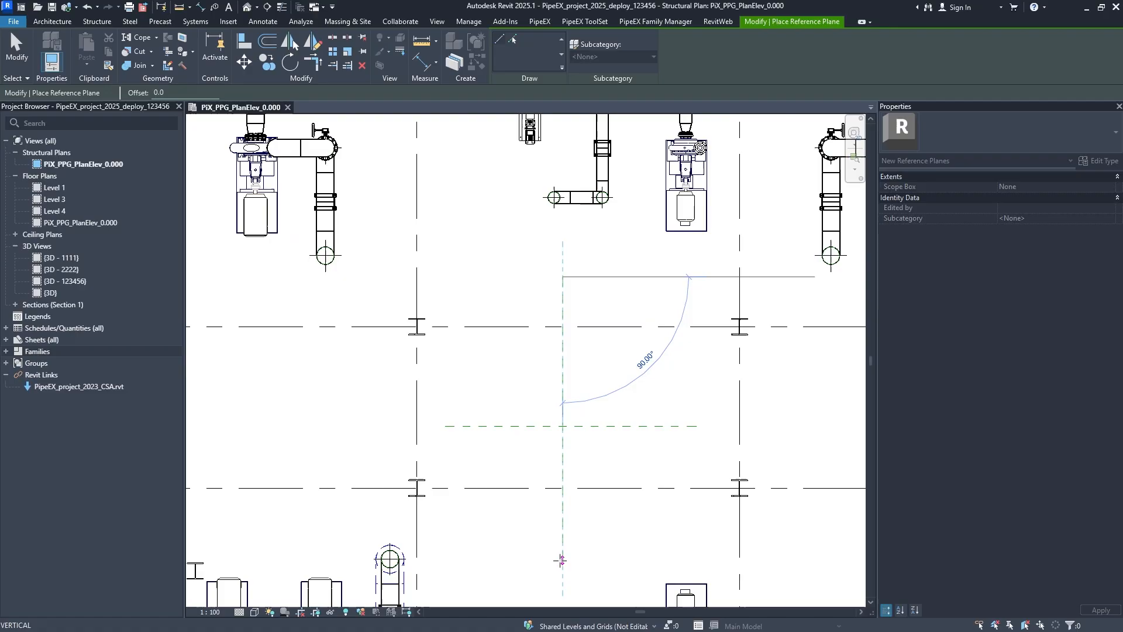
pyautogui.click(561, 560)
# - Draw a vertical and a horizontal reference plane crossing each other in the bay between grids 1 and 2, near grids B and C
pyautogui.scroll(-1, 423, 476)
pyautogui.moveTo(455, 482); pyautogui.dragTo(704, 381, button='middle')
pyautogui.click(489, 219)
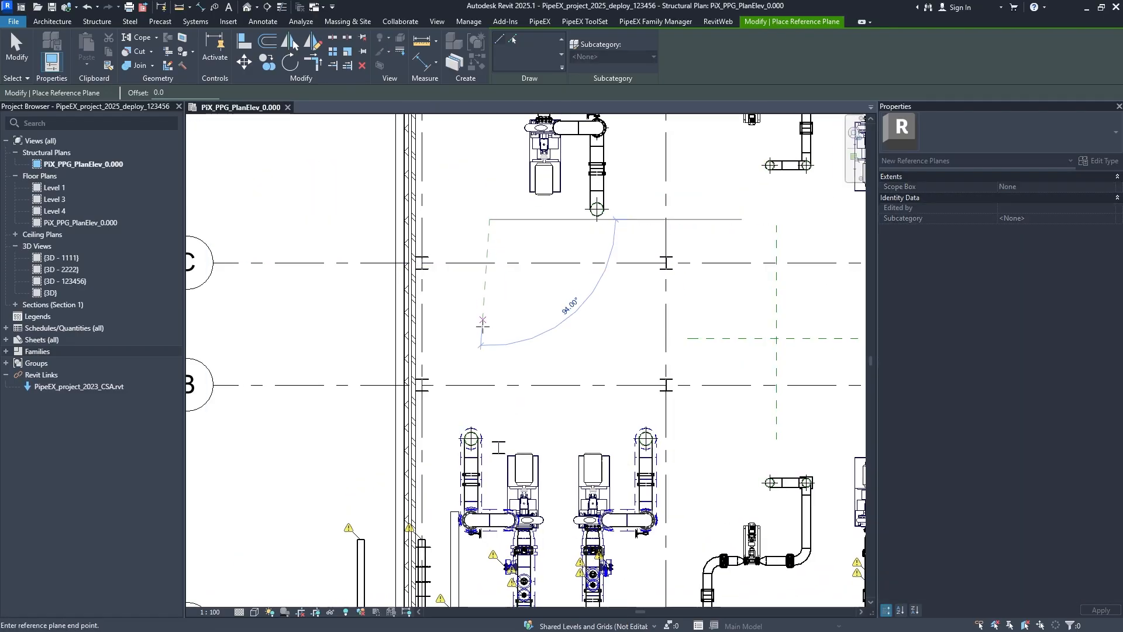
pyautogui.click(489, 424)
pyautogui.click(475, 357)
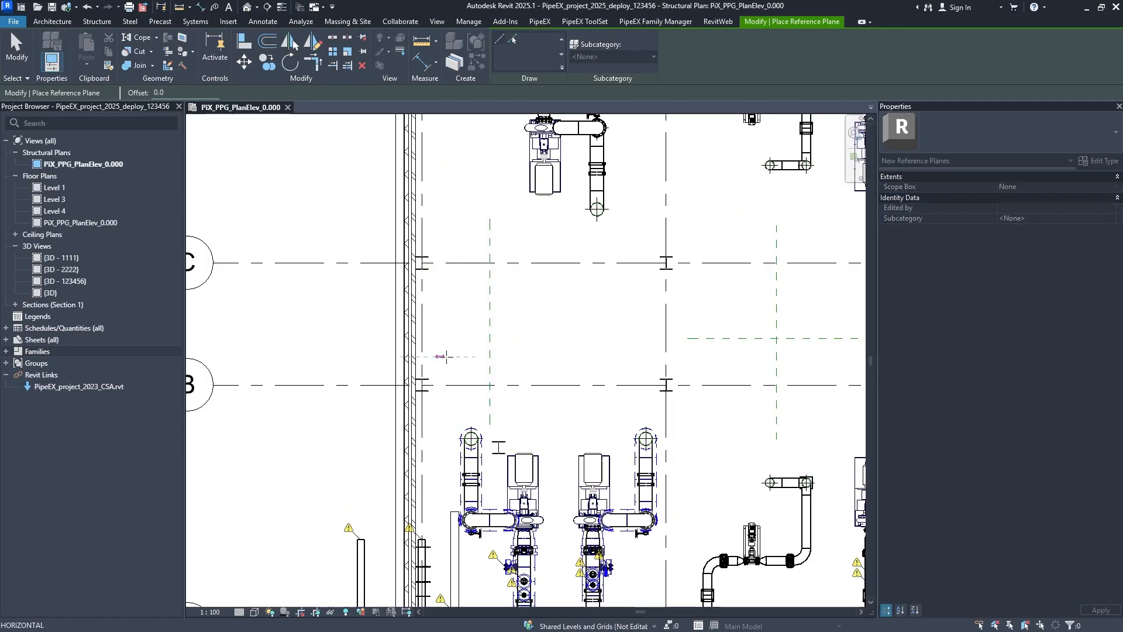
pyautogui.click(611, 357)
# - Draw crossing reference planes in the bay between grids 3 and 4, the vertical one about 6466 mm from the middle bay's vertical plane
pyautogui.moveTo(781, 358); pyautogui.dragTo(497, 411, button='middle')
pyautogui.moveTo(731, 424); pyautogui.dragTo(569, 420, button='middle')
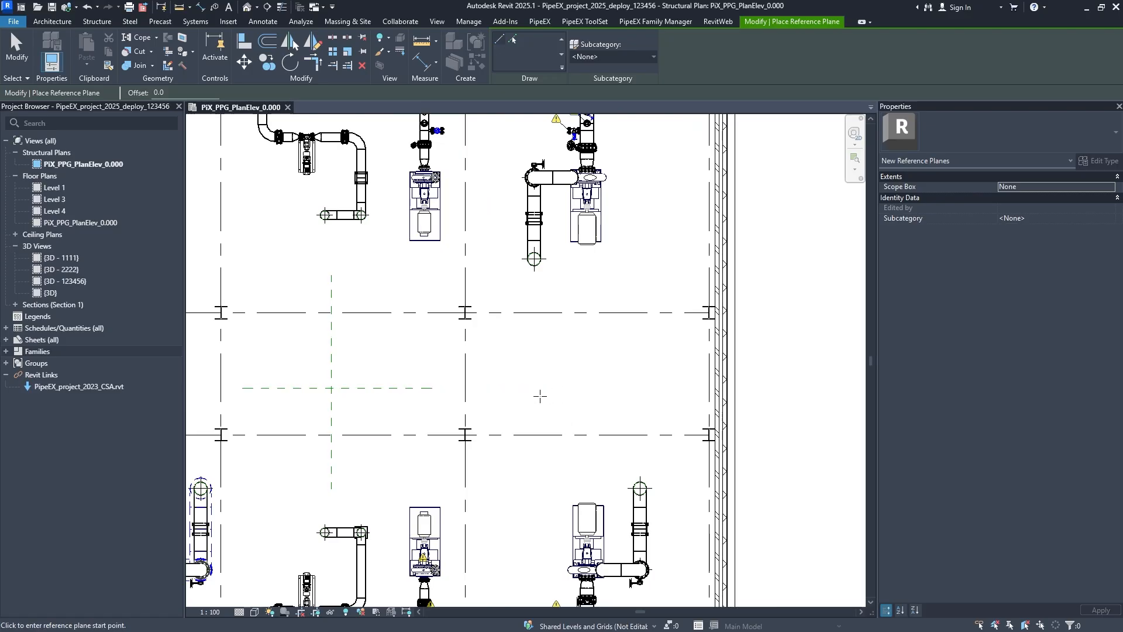
pyautogui.click(484, 395)
pyautogui.click(663, 395)
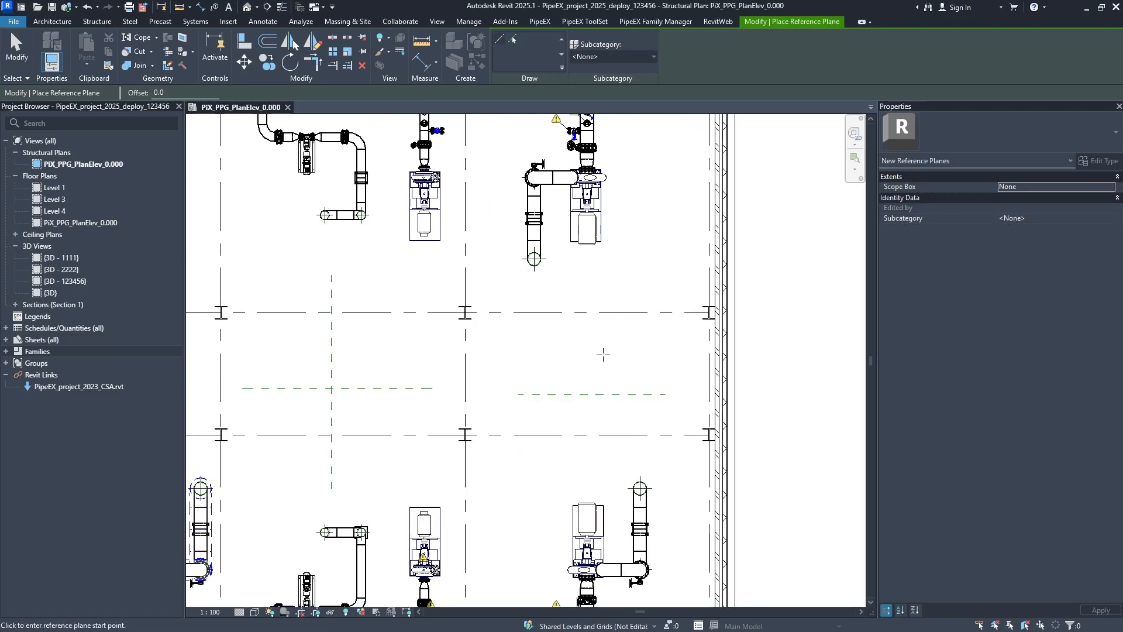
pyautogui.click(595, 291)
pyautogui.click(595, 488)
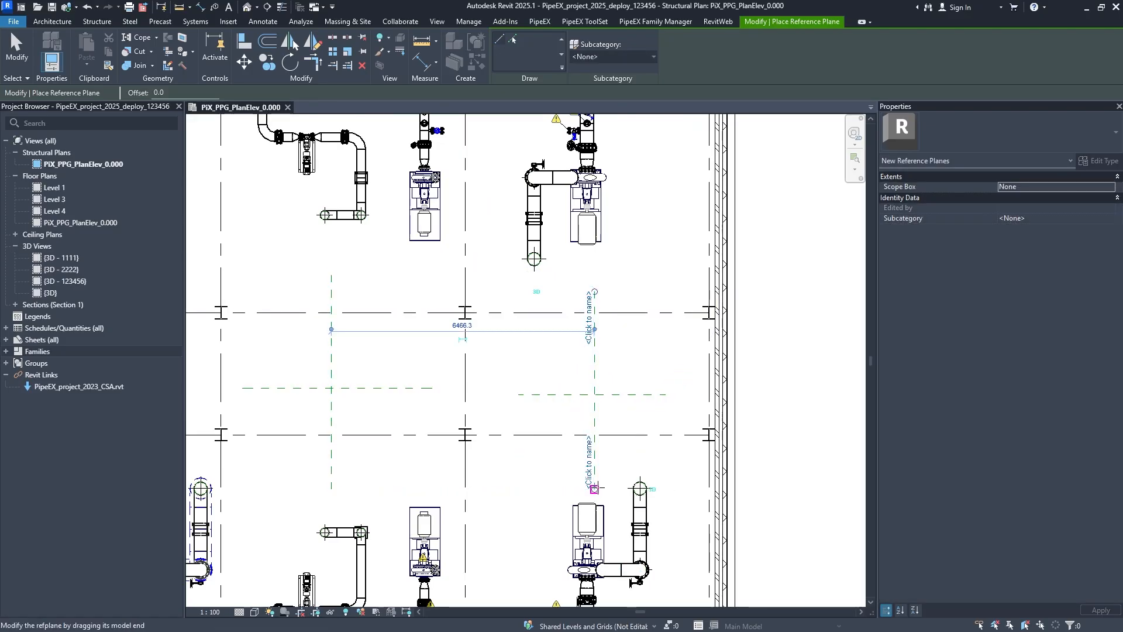
pyautogui.press('Escape')
pyautogui.press('Escape')
# - Open the model category overrides of the PipeEX_Piping_Layouts view template and look through the category list
pyautogui.scroll(-2, 539, 426)
pyautogui.moveTo(699, 435); pyautogui.dragTo(748, 397, button='middle')
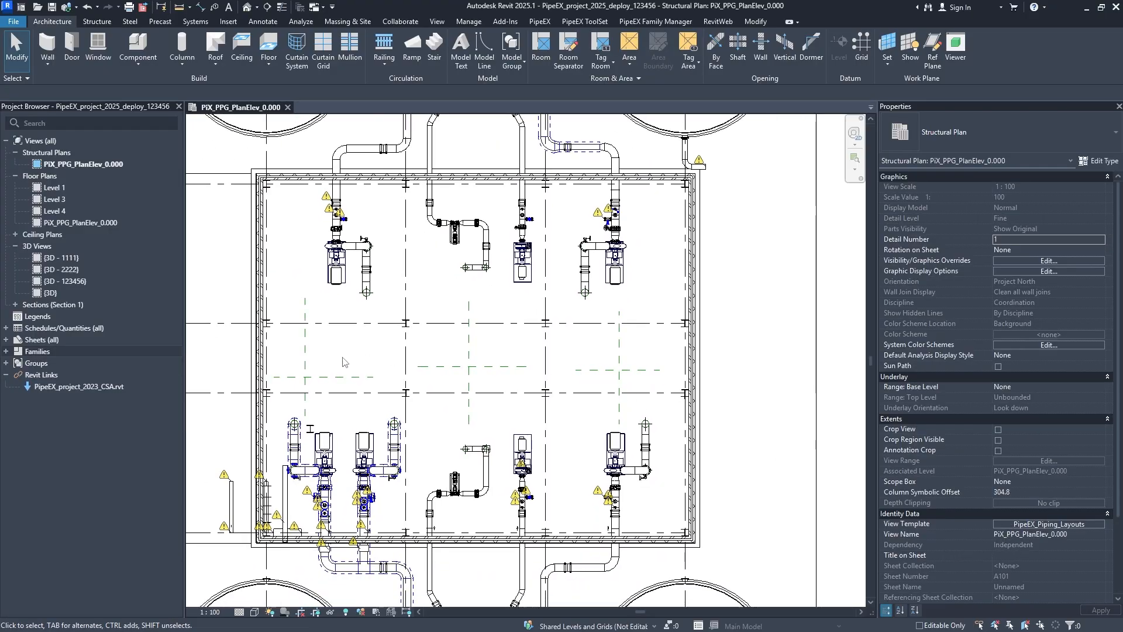
pyautogui.scroll(2, 351, 368)
pyautogui.scroll(-2, 398, 394)
pyautogui.moveTo(401, 396); pyautogui.dragTo(421, 433, button='middle')
pyautogui.moveTo(443, 374); pyautogui.dragTo(494, 327, button='middle')
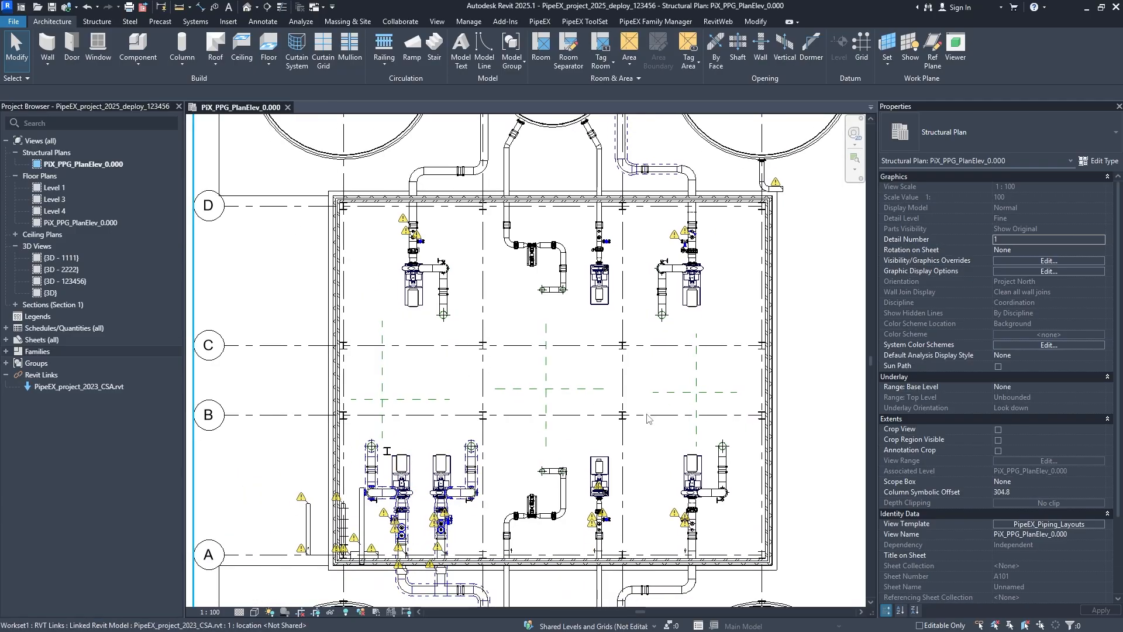
pyautogui.click(1040, 525)
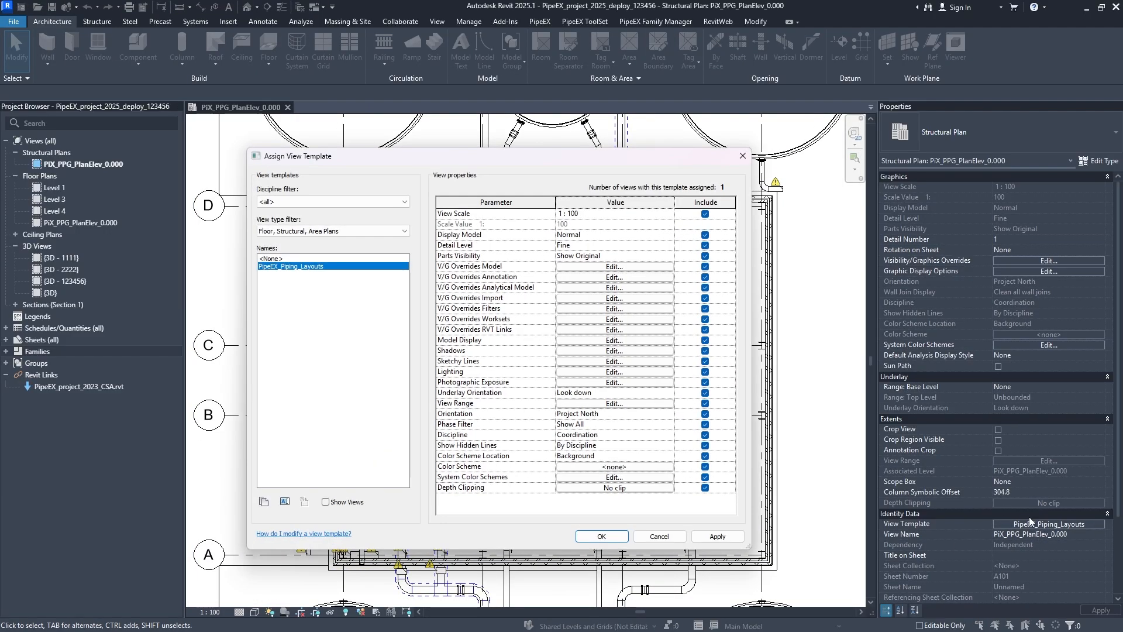
pyautogui.click(615, 266)
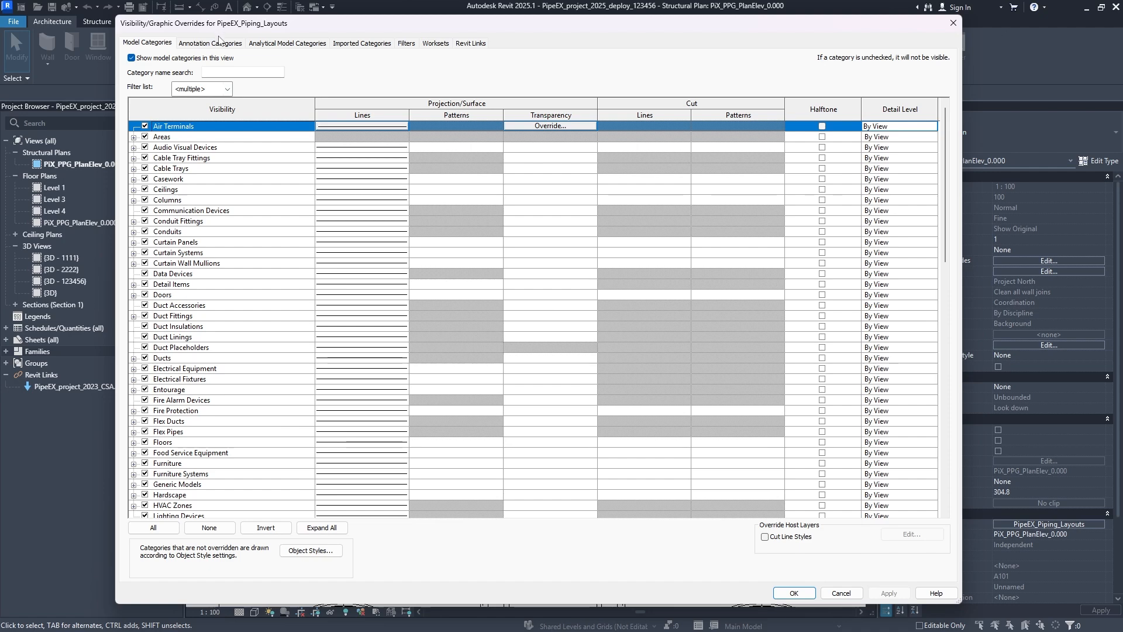
pyautogui.scroll(-12, 278, 254)
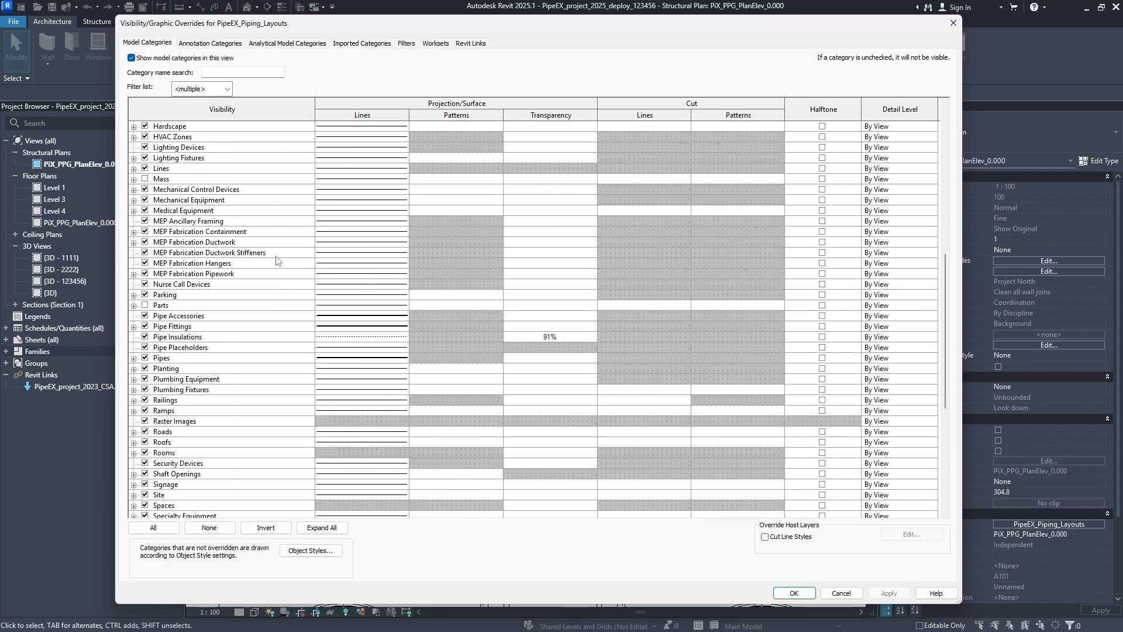
pyautogui.scroll(10, 277, 253)
pyautogui.scroll(3, 278, 253)
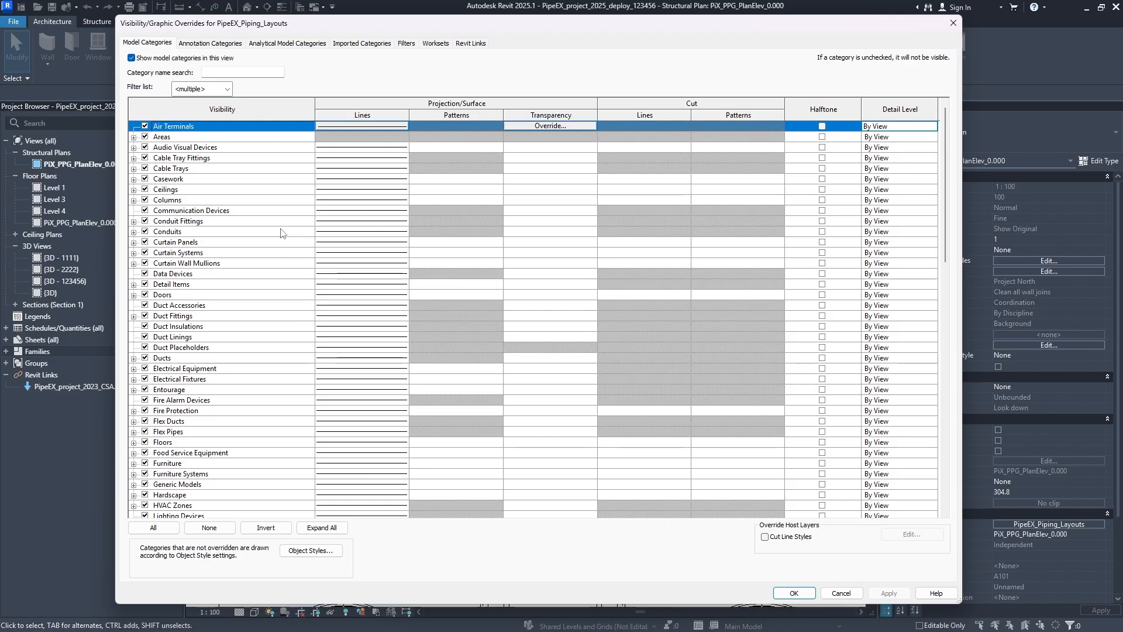
# - Filter the annotation categories by "ref" and turn off the visibility of Reference Planes and Reference Lines
pyautogui.click(209, 44)
pyautogui.scroll(-8, 304, 287)
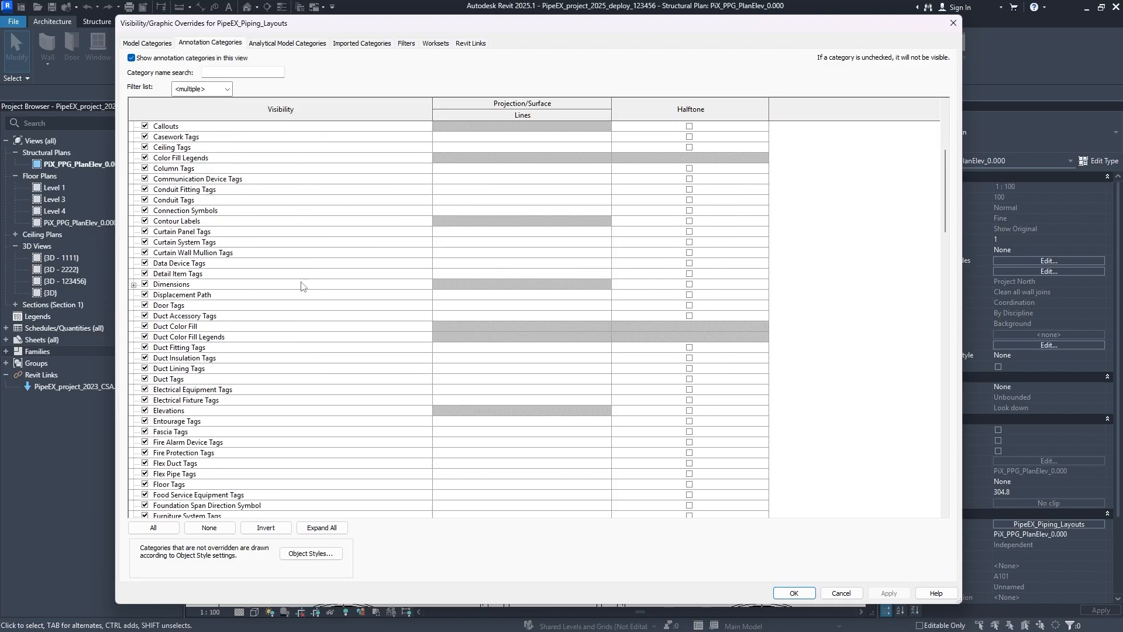
pyautogui.scroll(-9, 301, 286)
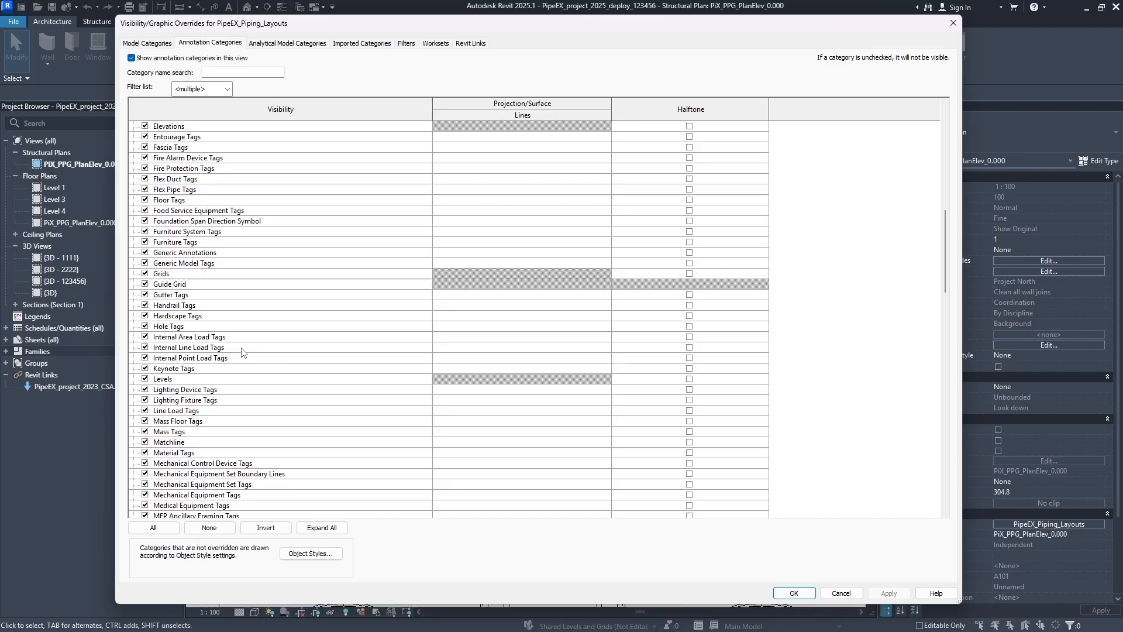
pyautogui.scroll(-8, 236, 349)
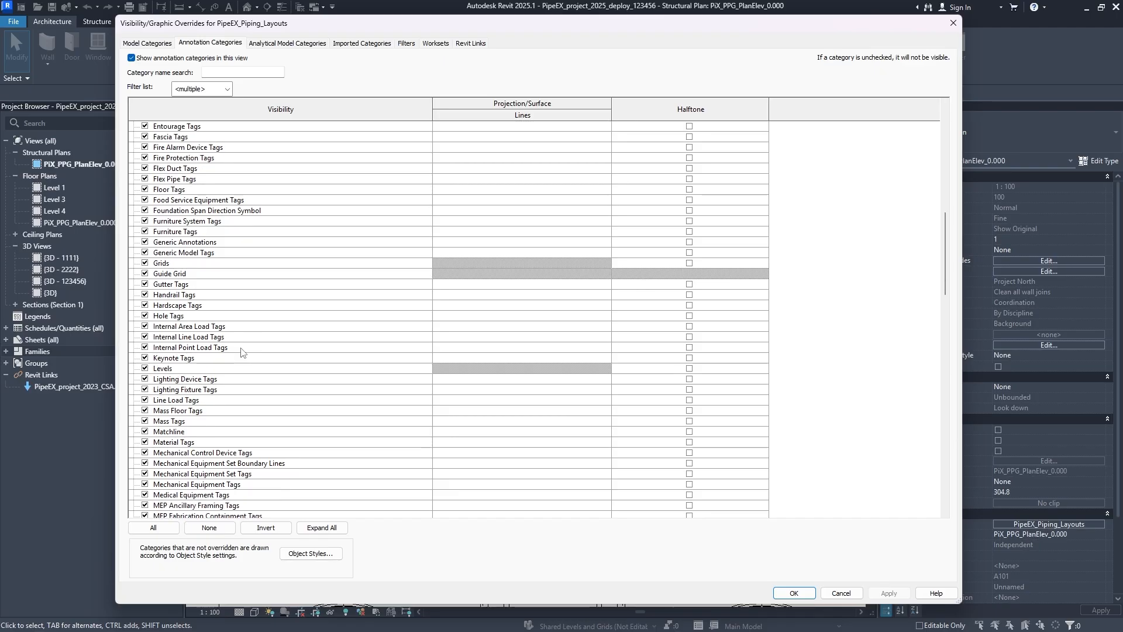
pyautogui.click(247, 71)
pyautogui.write('ref')
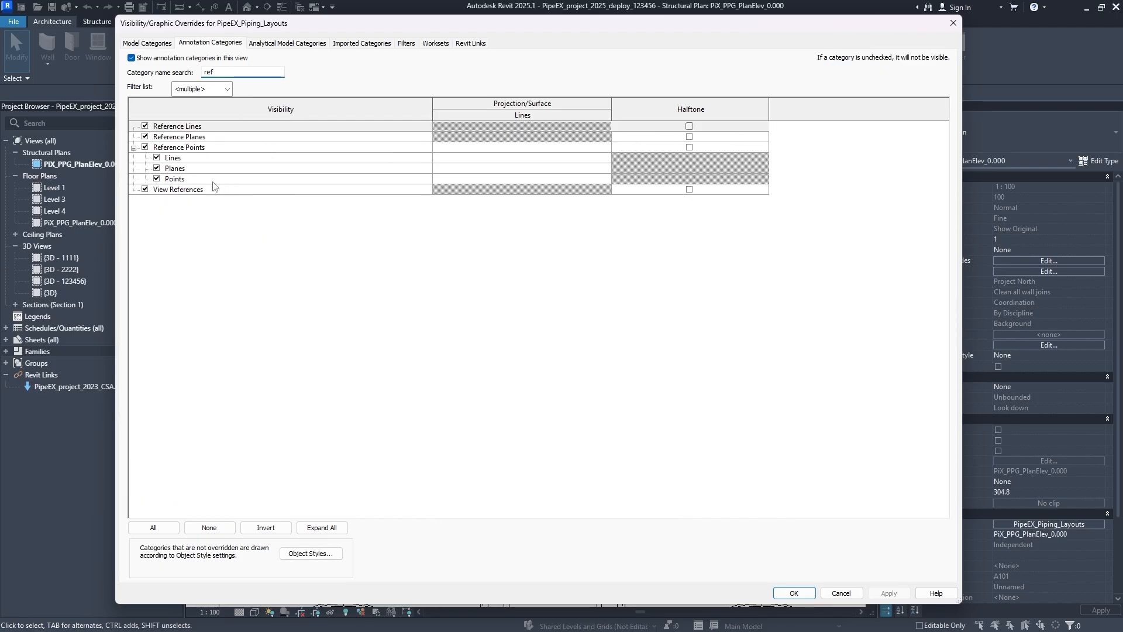
pyautogui.click(145, 137)
pyautogui.click(145, 126)
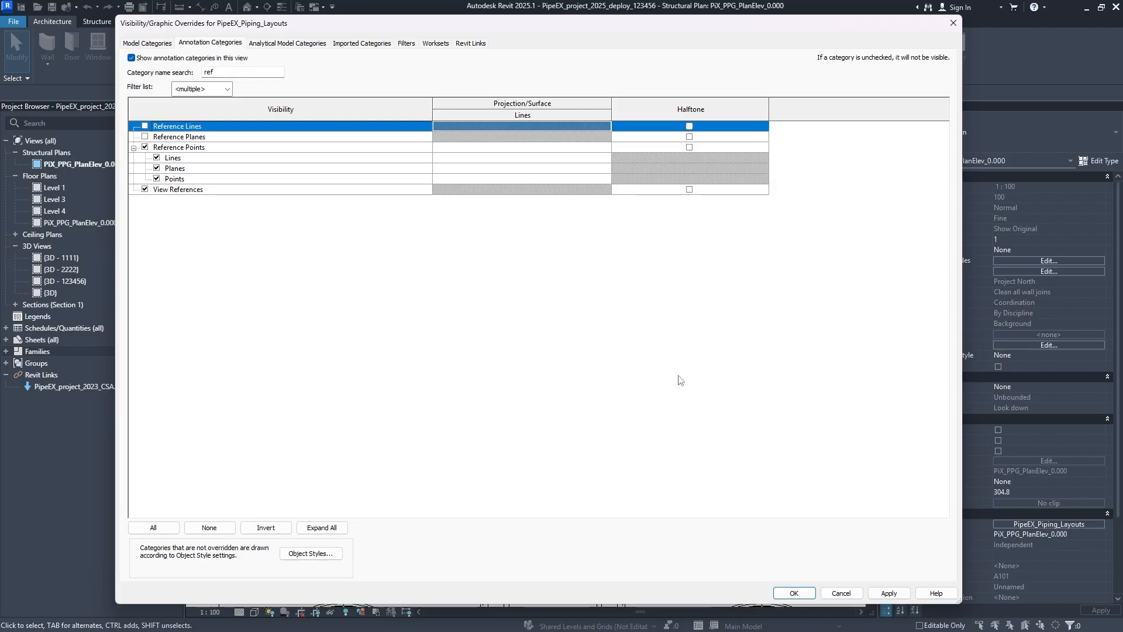
# - Apply and accept the annotation overrides, accept the view template, and check the plan between grids B and C
pyautogui.click(889, 593)
pyautogui.click(809, 594)
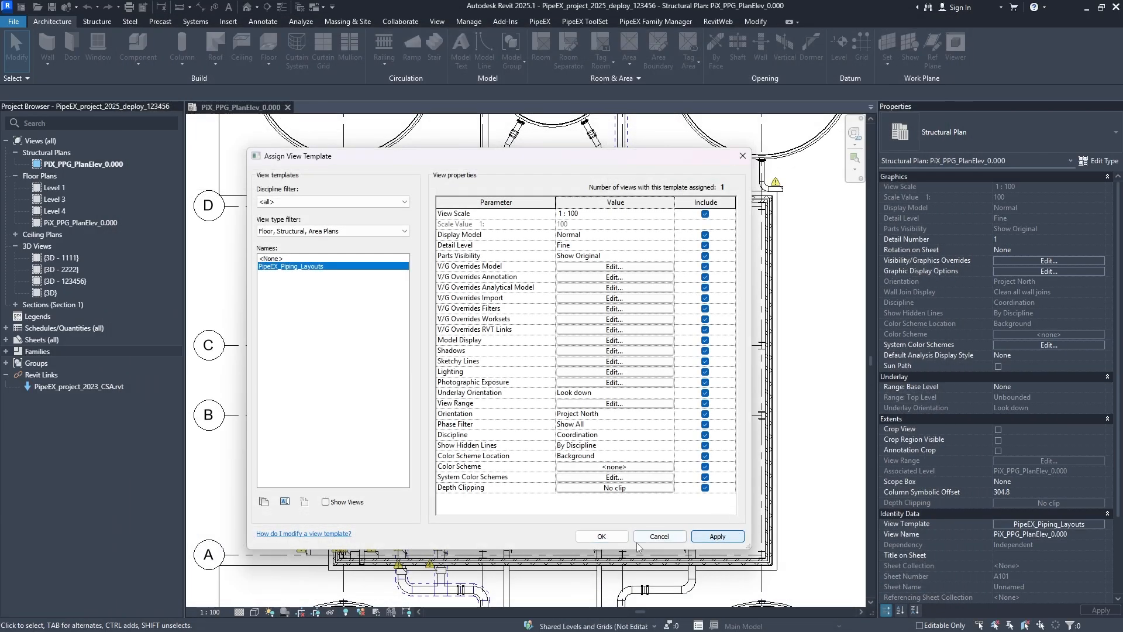
pyautogui.click(611, 537)
pyautogui.scroll(4, 596, 410)
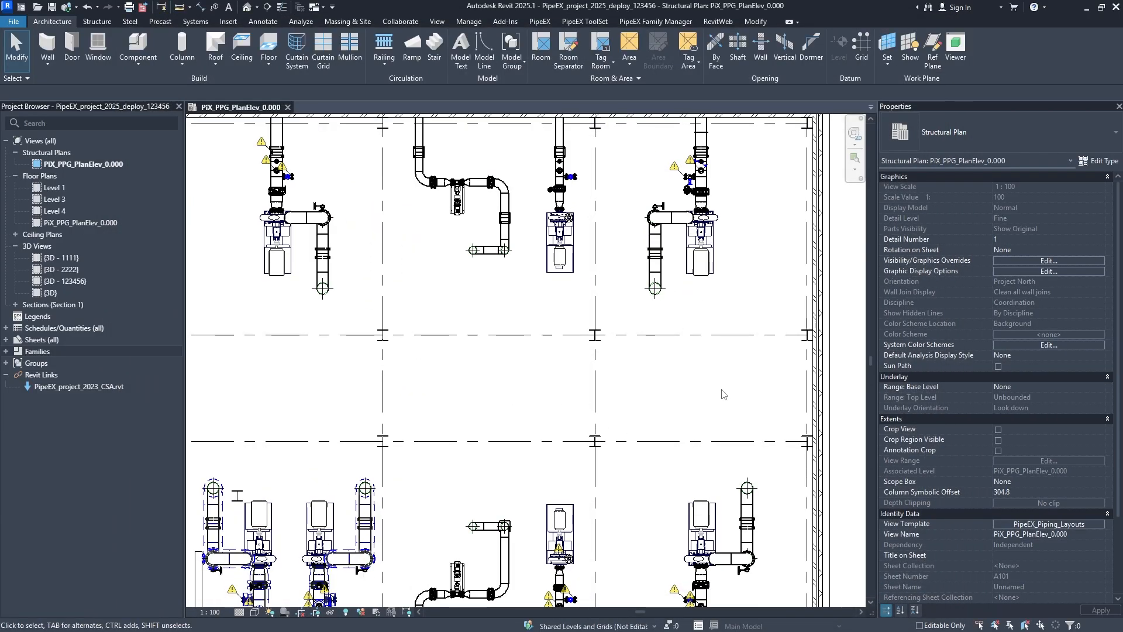
pyautogui.scroll(-4, 596, 410)
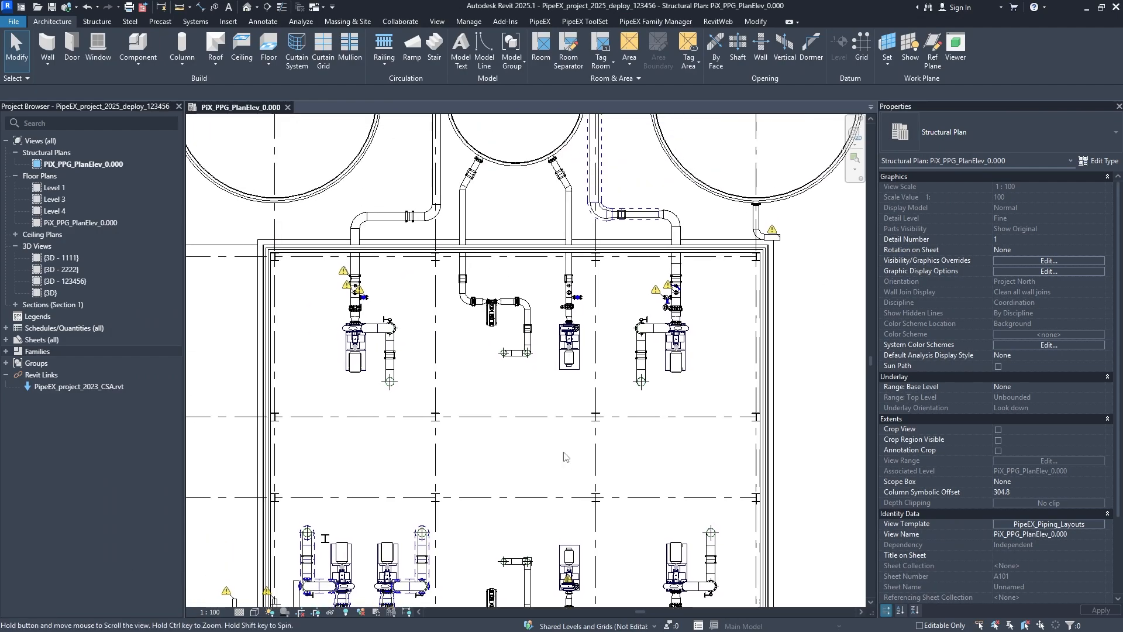
# - Align the vertical pipe run between the middle and outer tanks below the building to grid line 3
pyautogui.moveTo(593, 437); pyautogui.dragTo(580, 284, button='middle')
pyautogui.moveTo(537, 484); pyautogui.dragTo(542, 404, button='middle')
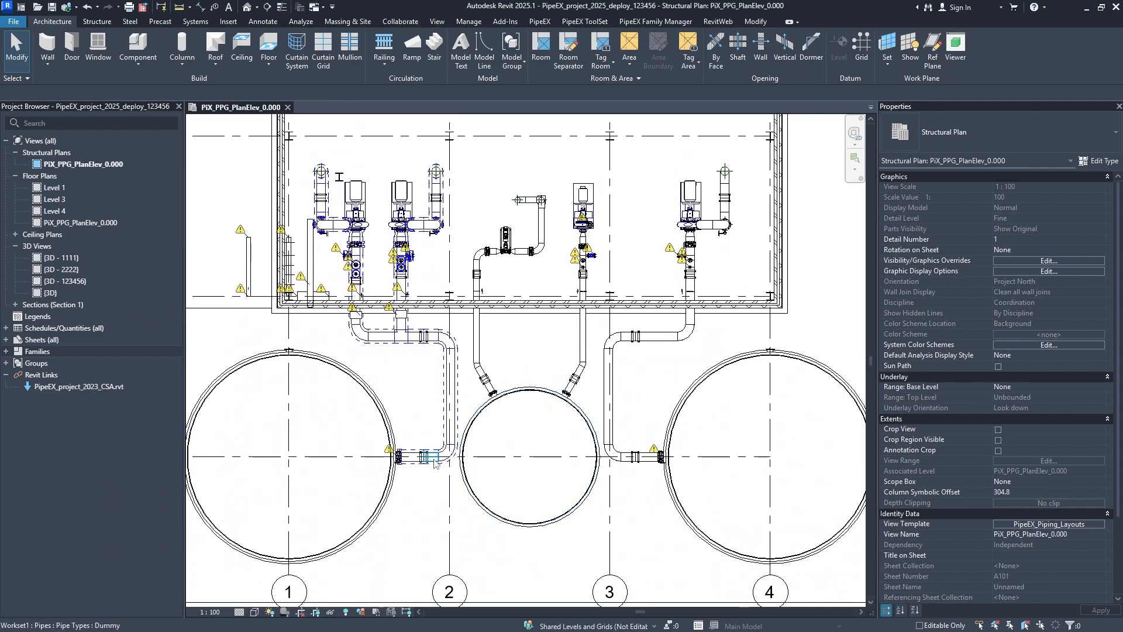
pyautogui.scroll(2, 444, 430)
pyautogui.scroll(5, 443, 430)
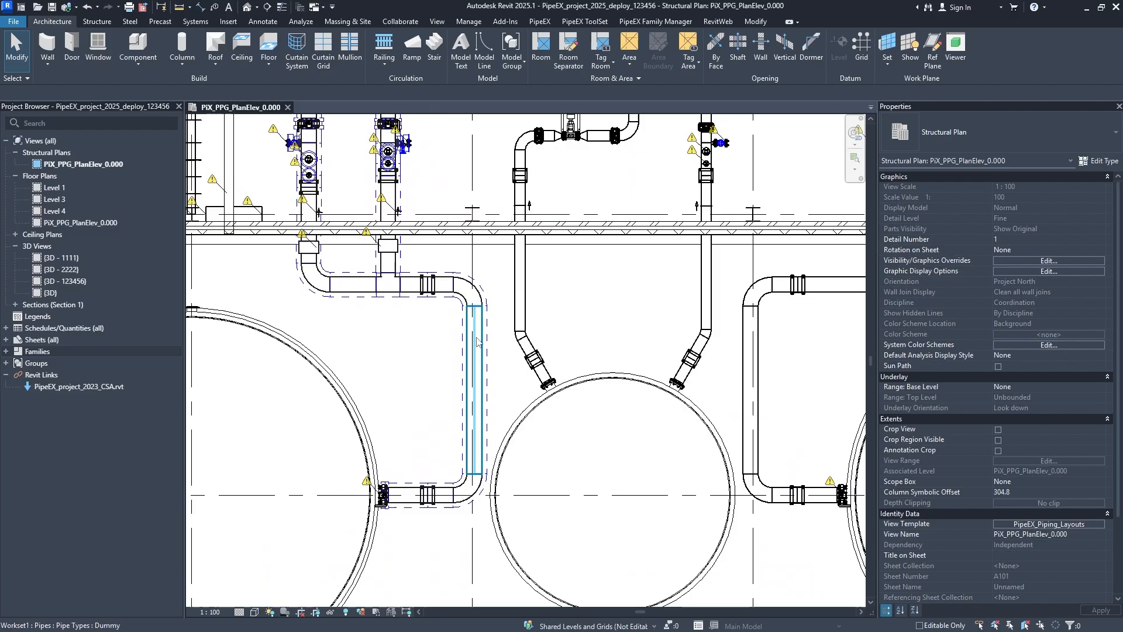
pyautogui.scroll(-5, 477, 366)
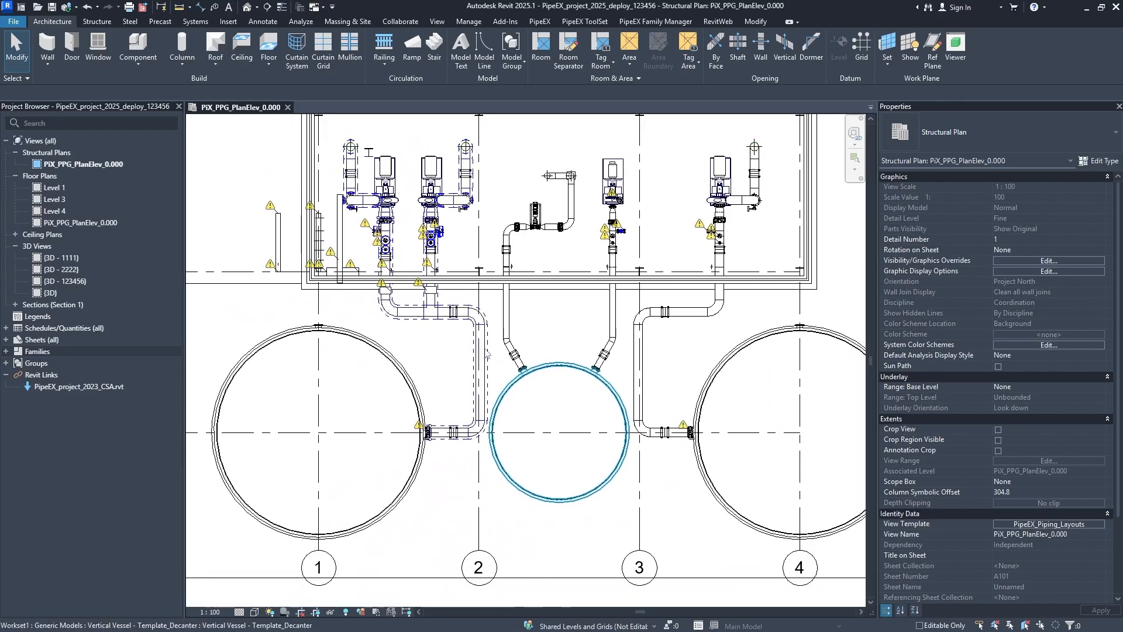
pyautogui.scroll(5, 555, 375)
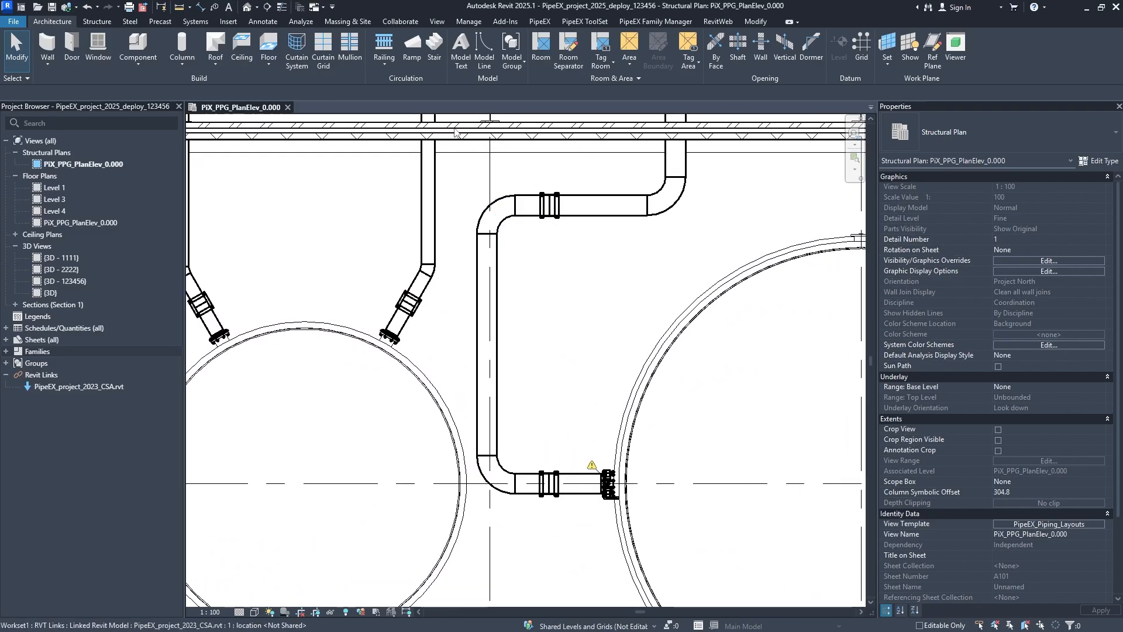
pyautogui.click(755, 22)
pyautogui.click(244, 40)
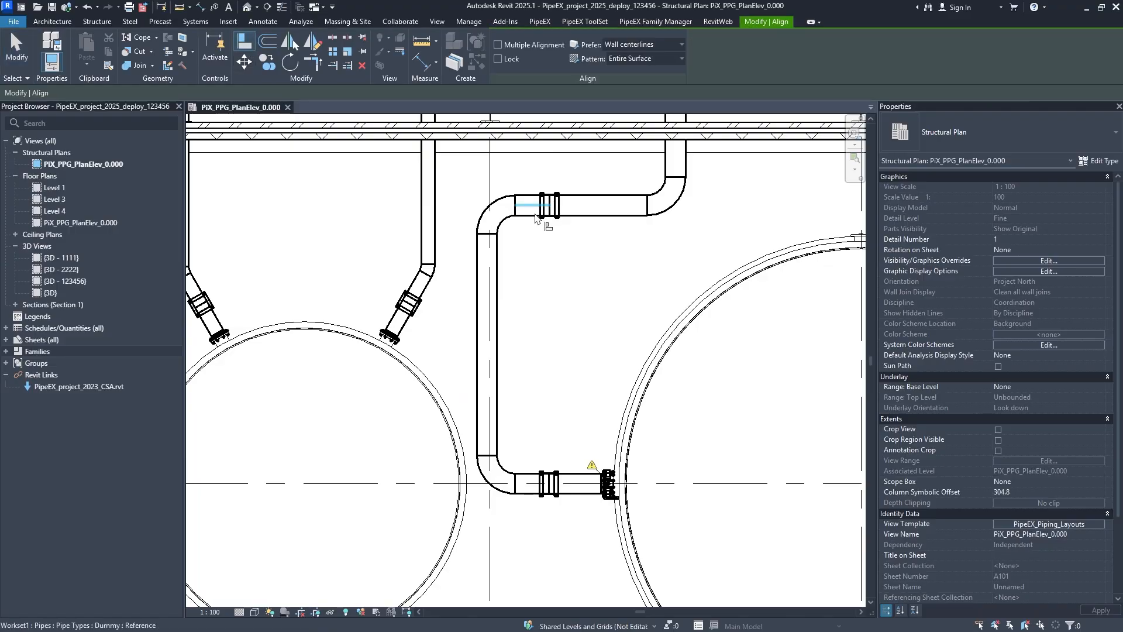
pyautogui.click(490, 180)
pyautogui.click(493, 260)
# - Align the insulated vertical pipe run between the other two lower tanks to grid line 2
pyautogui.moveTo(281, 293); pyautogui.dragTo(633, 262, button='middle')
pyautogui.click(473, 176)
pyautogui.click(475, 234)
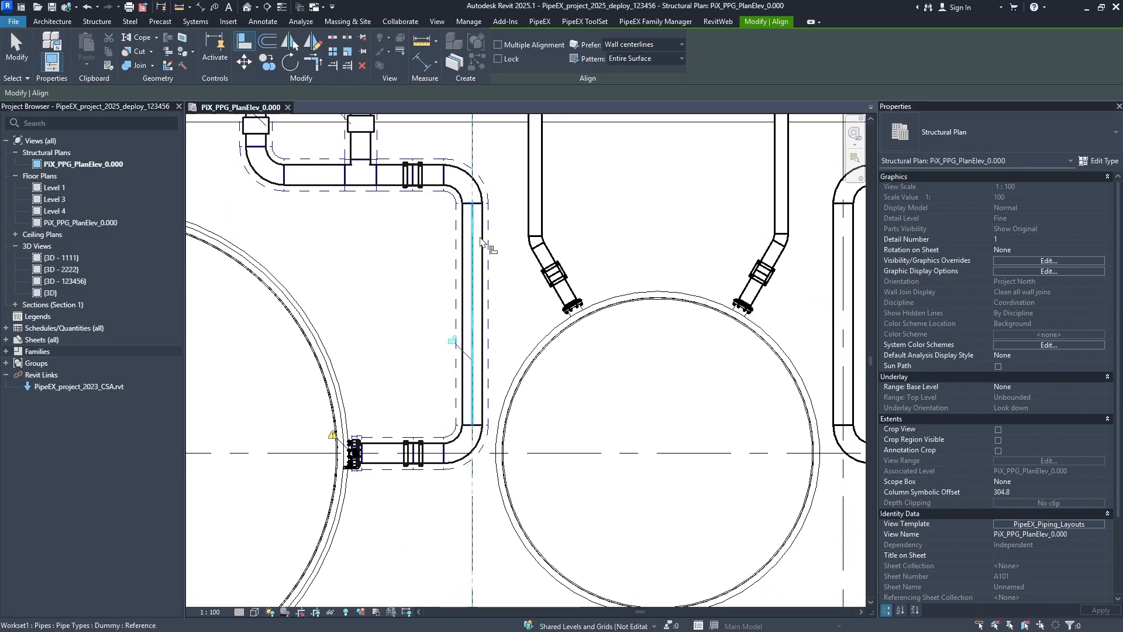
pyautogui.press('Escape')
pyautogui.press('Escape')
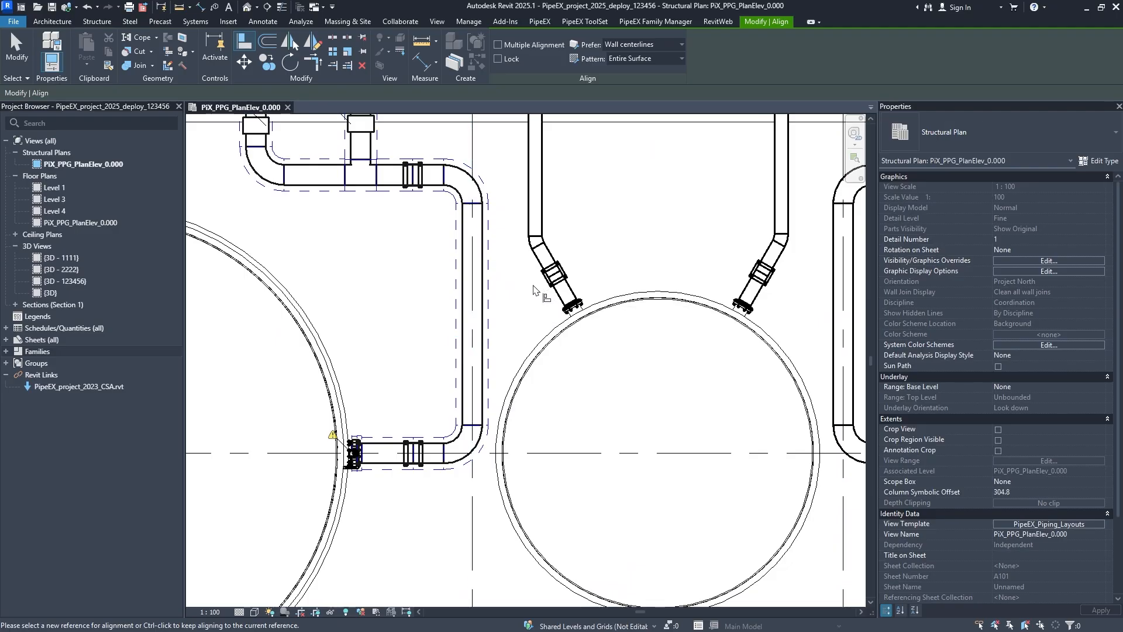
# - Examine the pumps and piping along both walls of the building in the plan, from the lower bays up to the upper ones
pyautogui.scroll(-1, 519, 300)
pyautogui.moveTo(523, 317); pyautogui.dragTo(503, 503, button='middle')
pyautogui.moveTo(543, 277); pyautogui.dragTo(521, 542, button='middle')
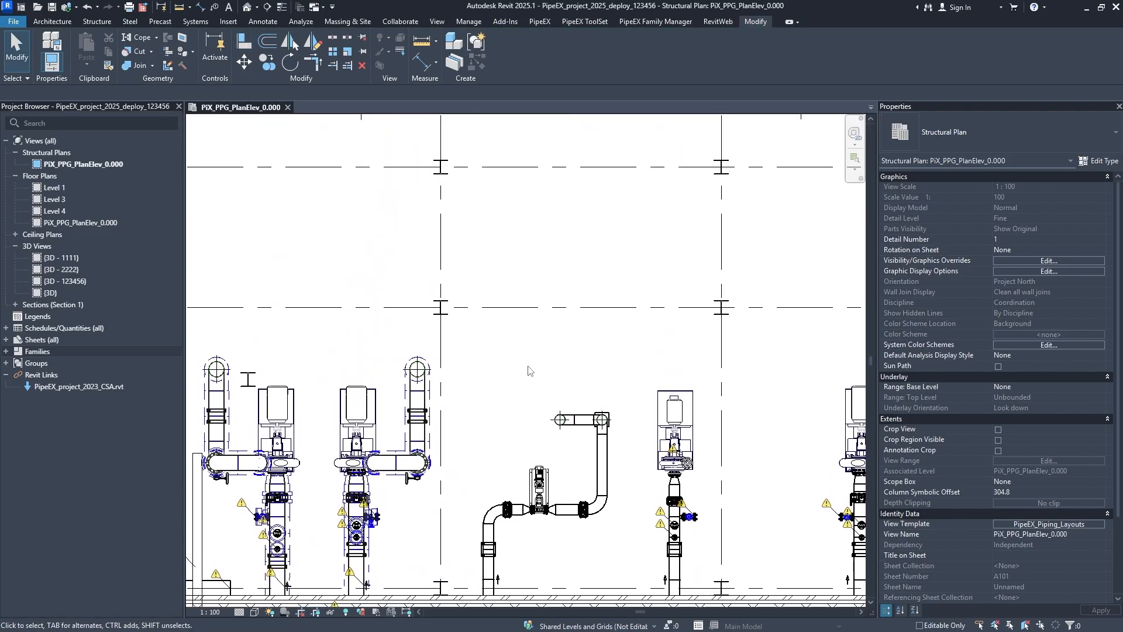
pyautogui.moveTo(623, 435); pyautogui.dragTo(566, 300, button='middle')
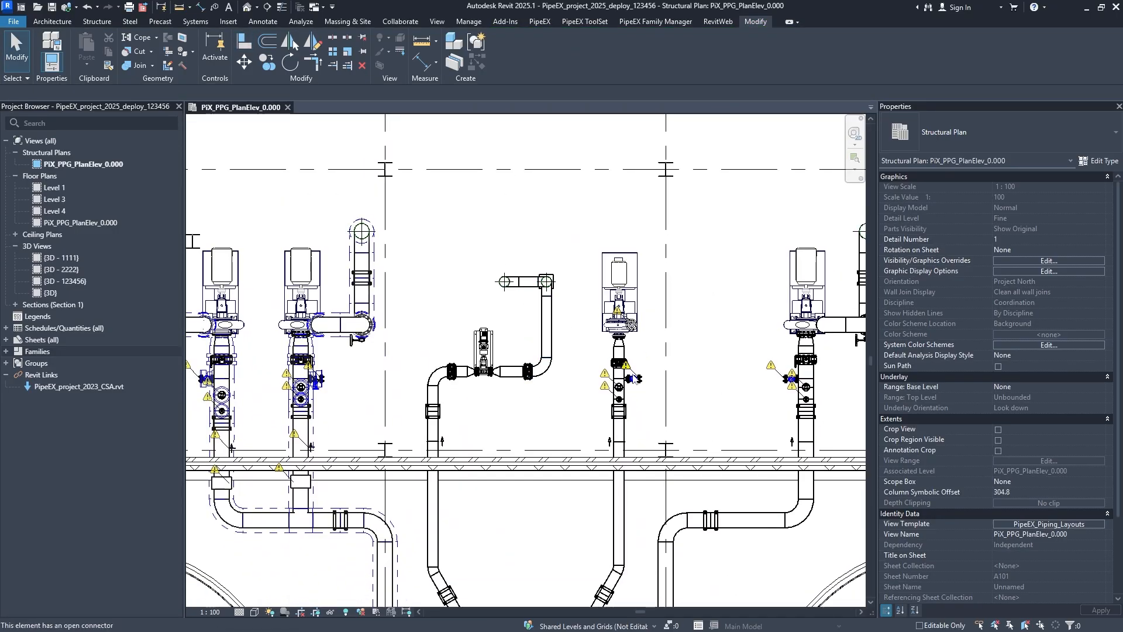
pyautogui.scroll(4, 509, 274)
pyautogui.scroll(-6, 470, 355)
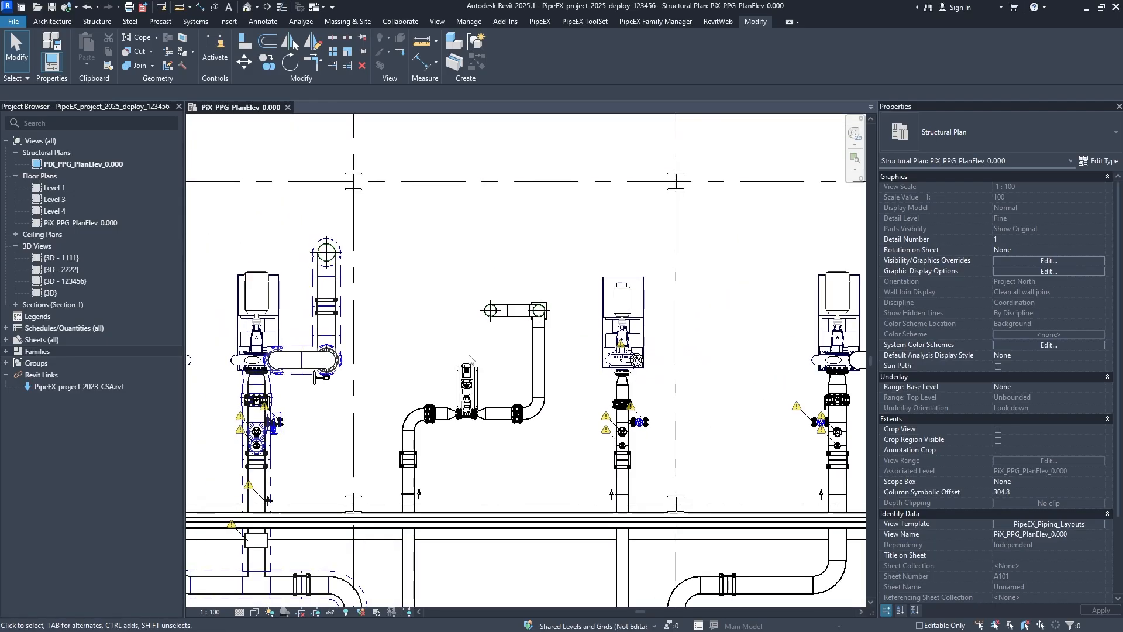
pyautogui.moveTo(470, 355); pyautogui.dragTo(624, 413, button='middle')
pyautogui.moveTo(576, 270); pyautogui.dragTo(525, 548, button='middle')
pyautogui.scroll(3, 504, 447)
pyautogui.scroll(-1, 536, 328)
pyautogui.scroll(-2, 543, 337)
pyautogui.scroll(3, 460, 304)
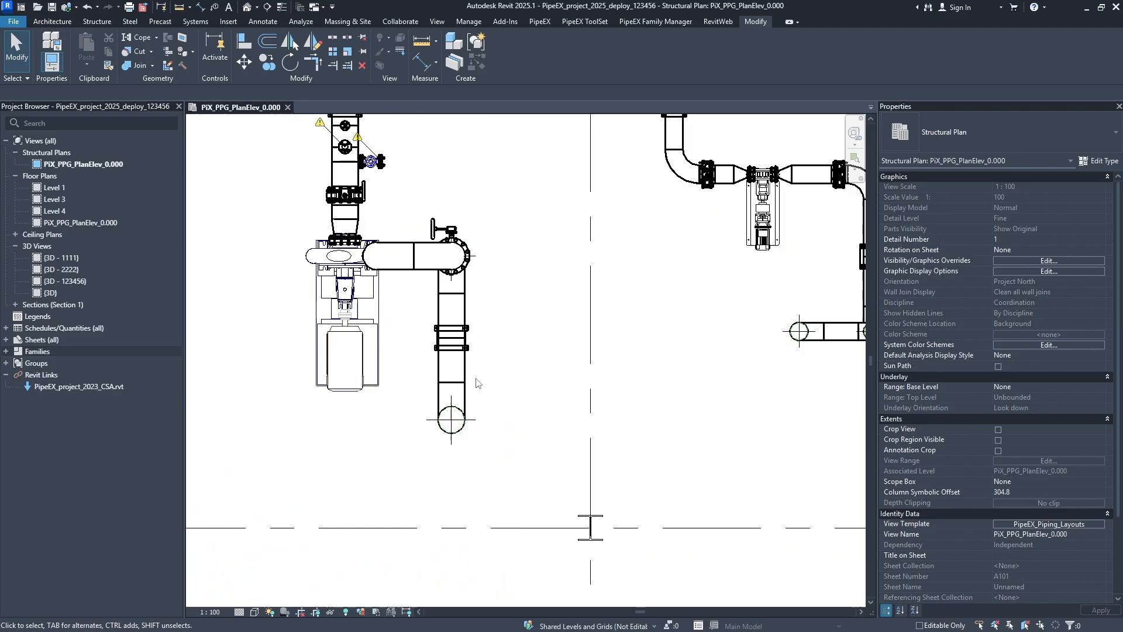
# - Review the annotation category list of the PipeEX_Piping_Layouts view template, including Reference Lines and Reference Planes, and close the overrides
pyautogui.click(1051, 524)
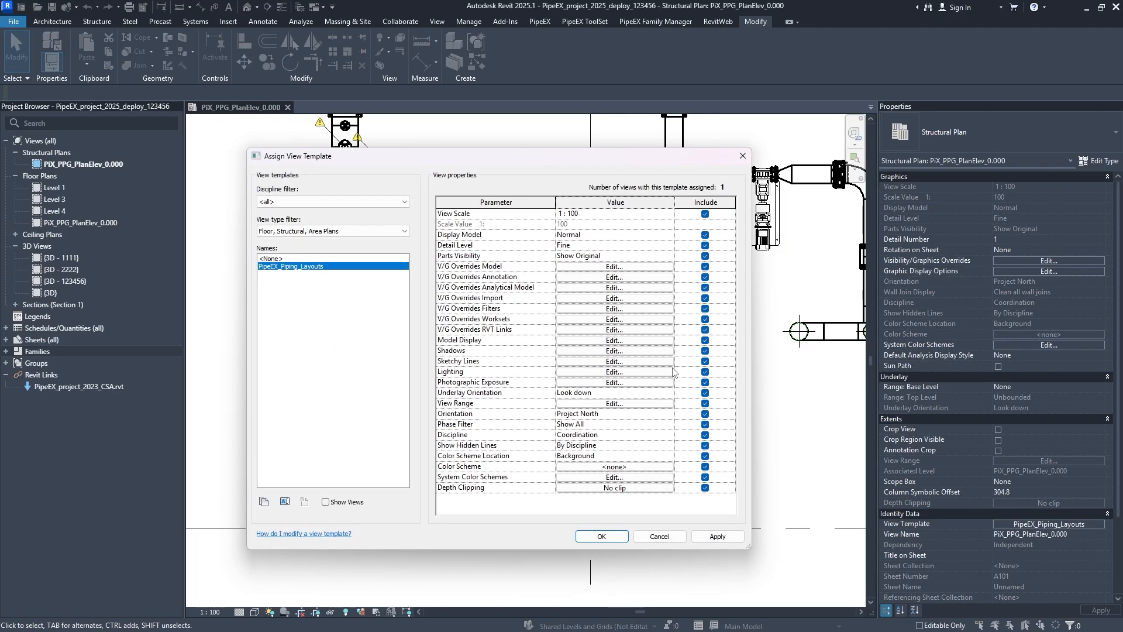
pyautogui.click(597, 278)
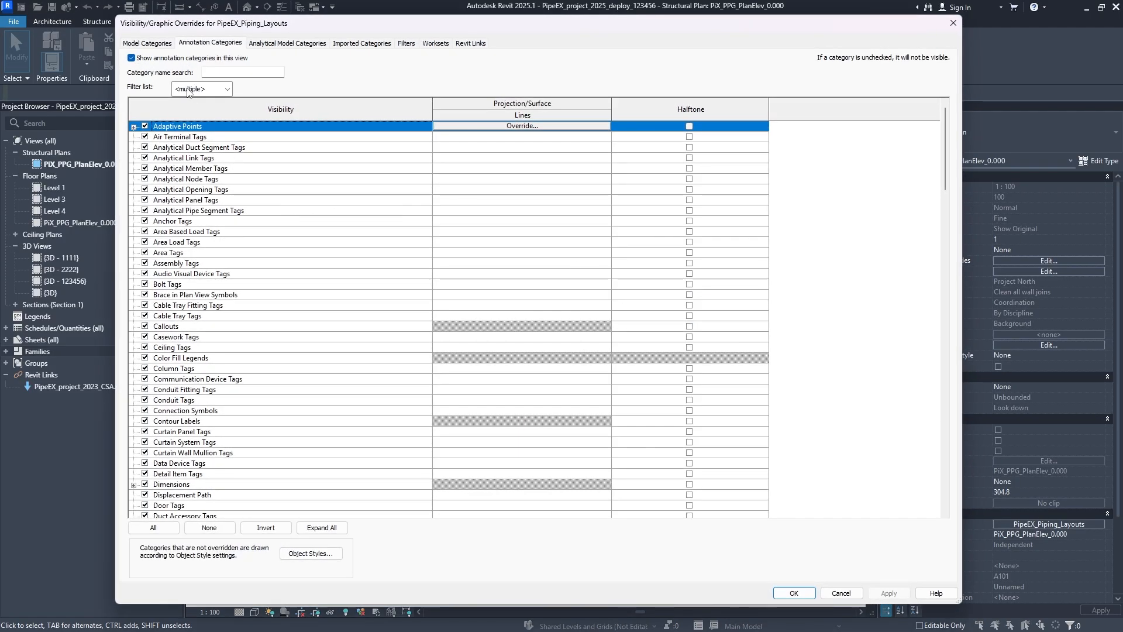
pyautogui.scroll(-20, 240, 312)
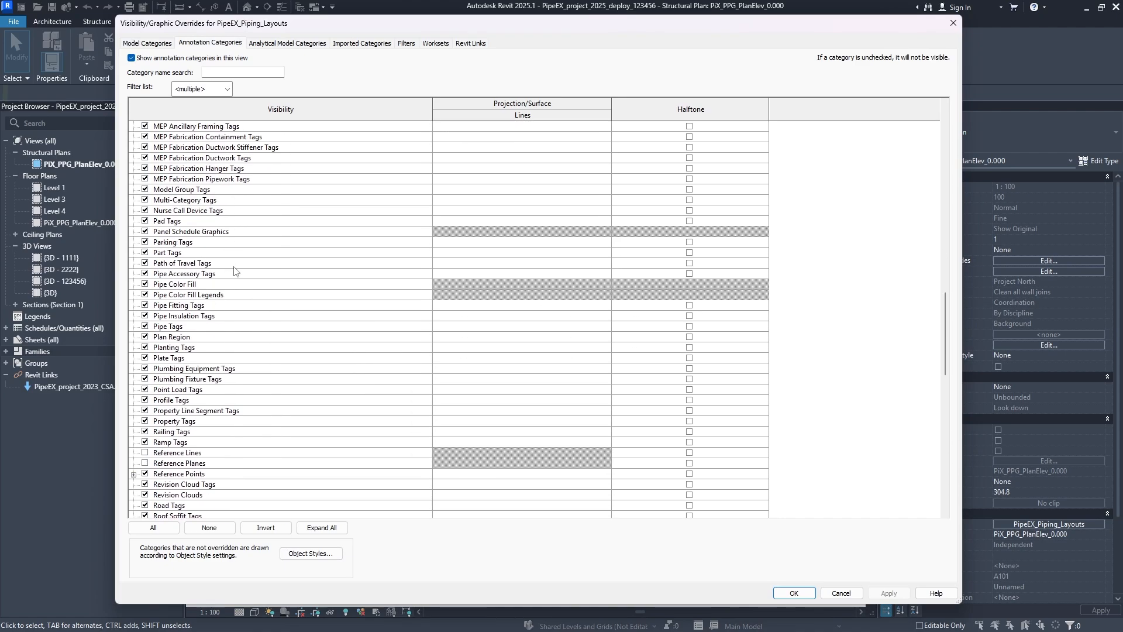
pyautogui.scroll(20, 234, 265)
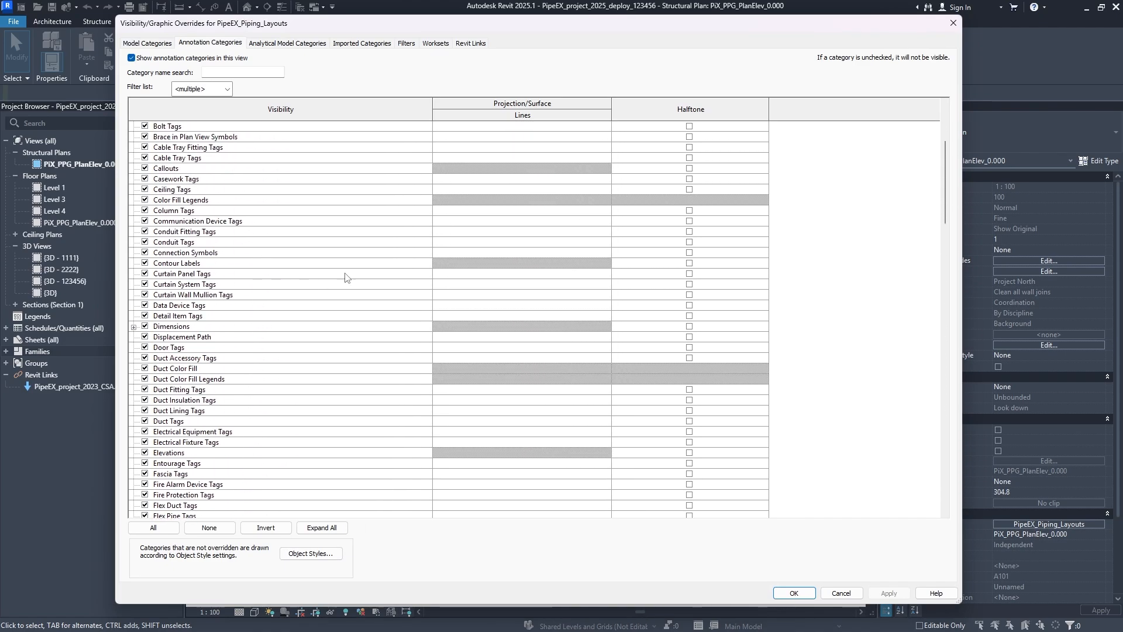
pyautogui.click(953, 23)
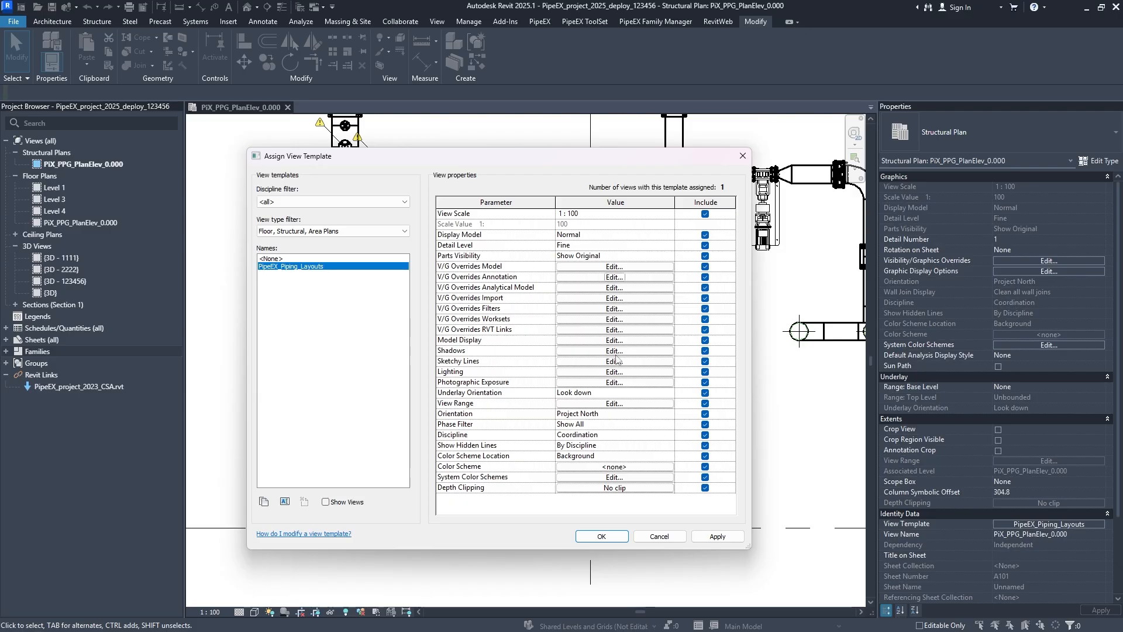
# - Reopen the view template's annotation overrides and look through the imported category, filter, workset and Revit link settings
pyautogui.click(633, 278)
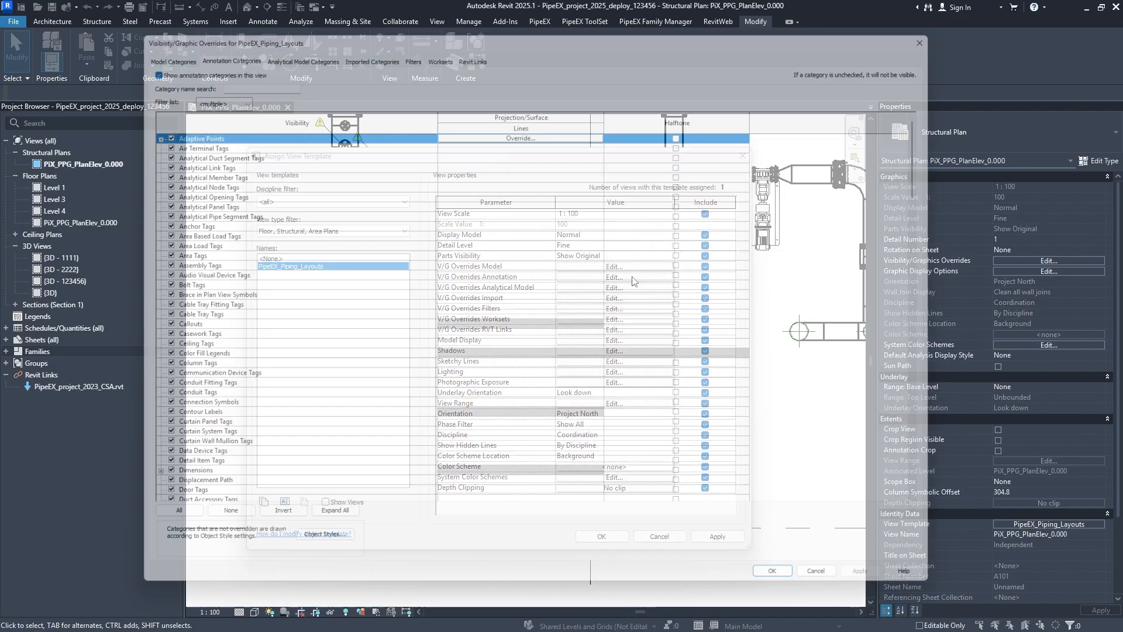
pyautogui.click(323, 45)
pyautogui.click(353, 47)
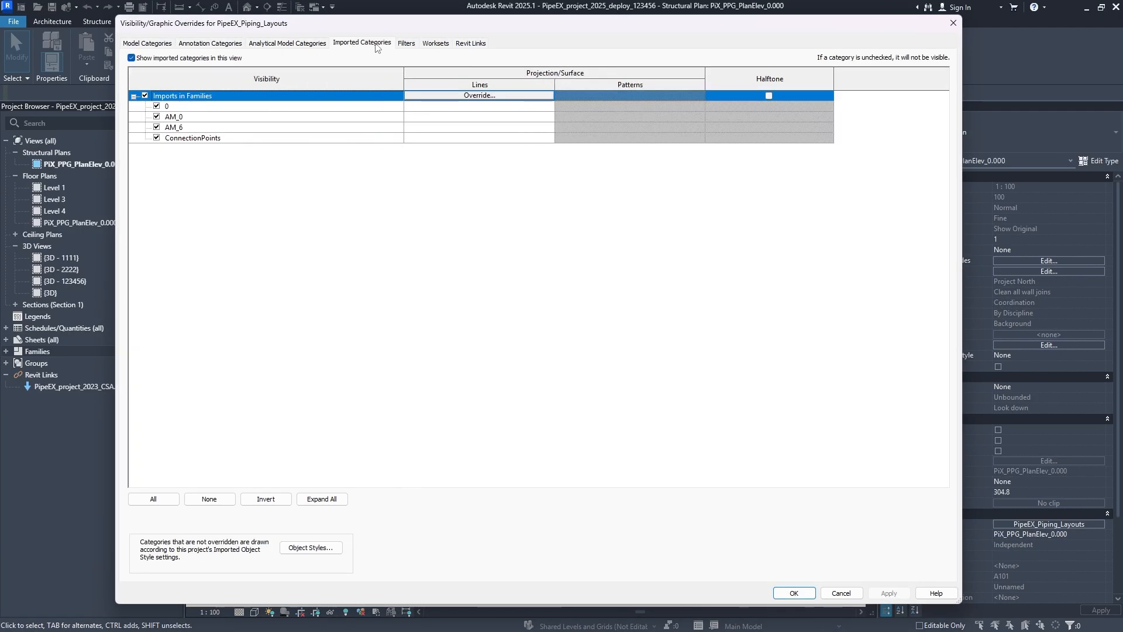
pyautogui.click(414, 46)
pyautogui.click(443, 47)
pyautogui.click(477, 45)
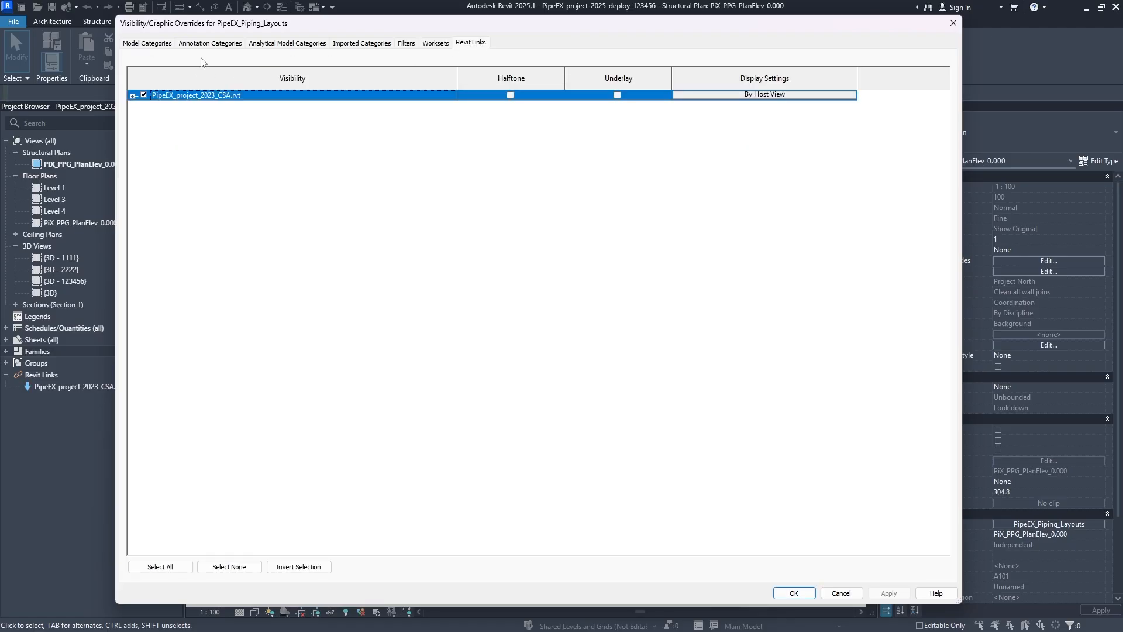
pyautogui.click(209, 43)
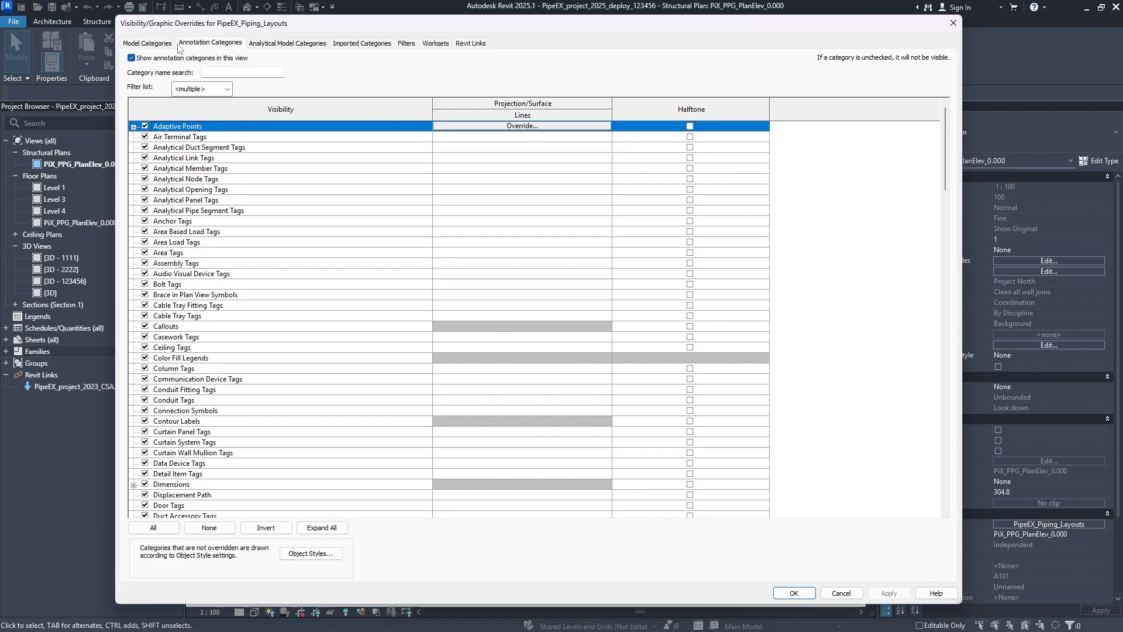
# - Review the analytical model categories, the AM_0 import category, the filters and the workset visibility of the template
pyautogui.click(279, 47)
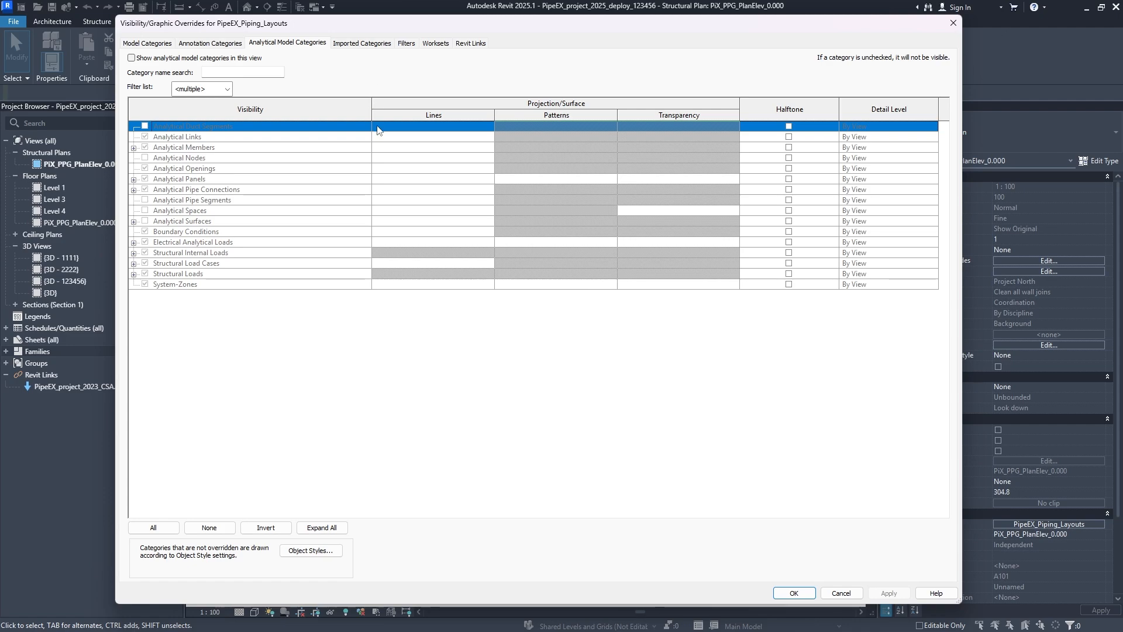
pyautogui.click(362, 44)
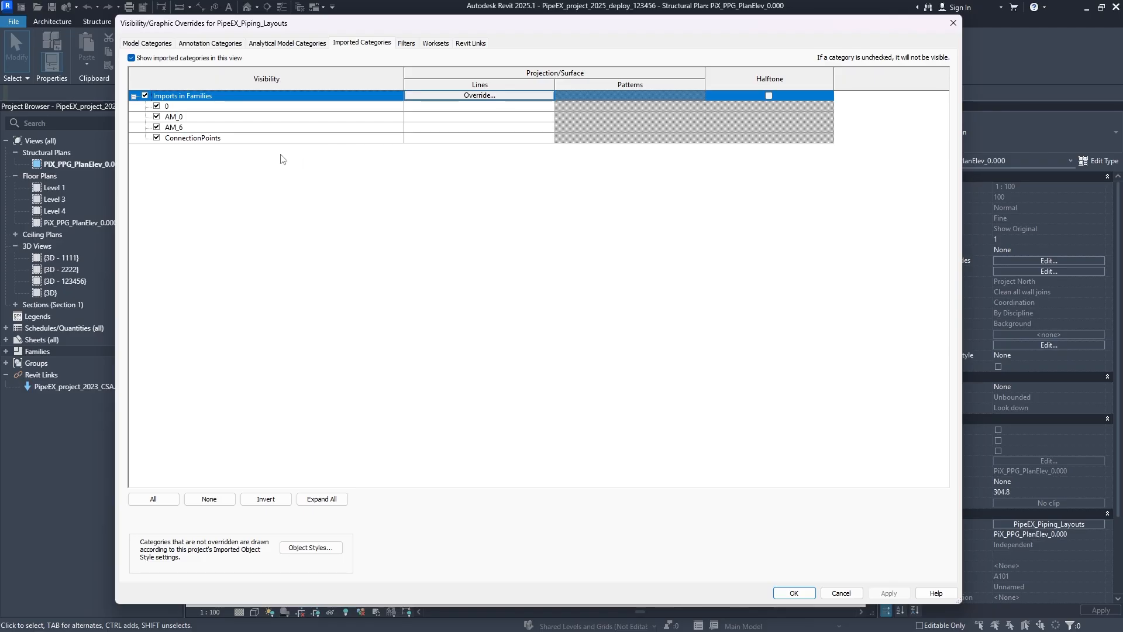
pyautogui.click(159, 116)
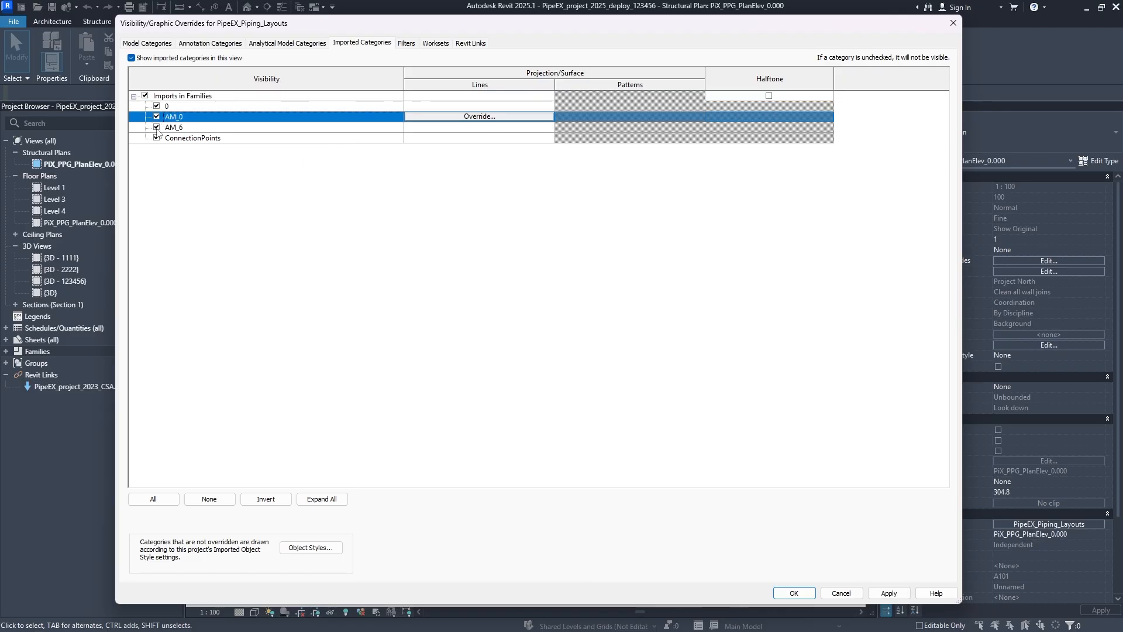
pyautogui.click(406, 44)
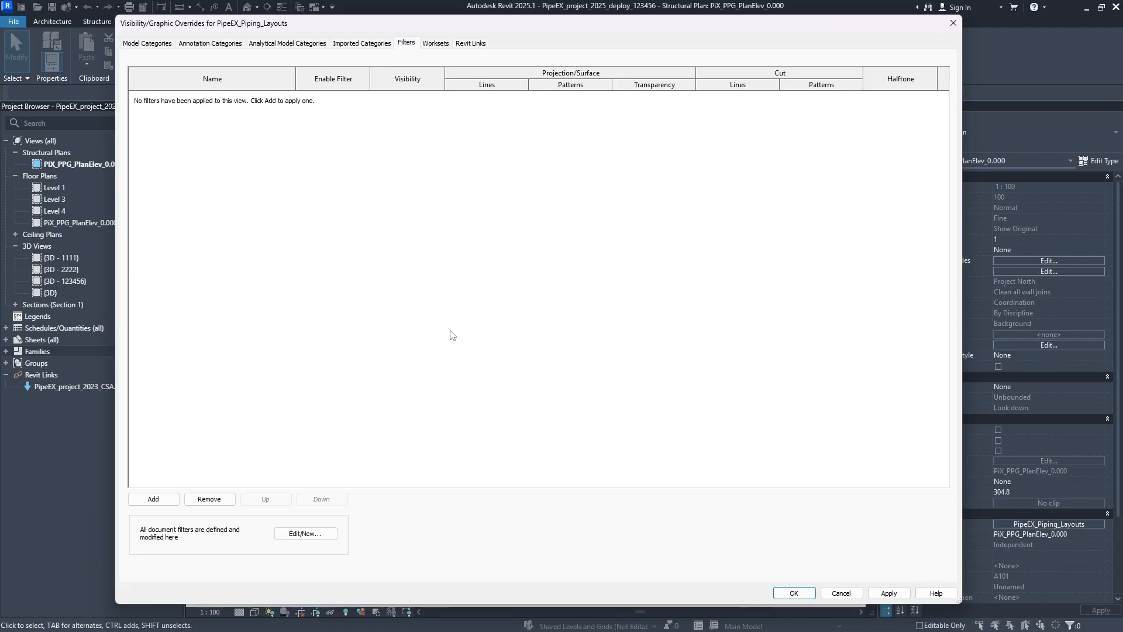
pyautogui.click(436, 45)
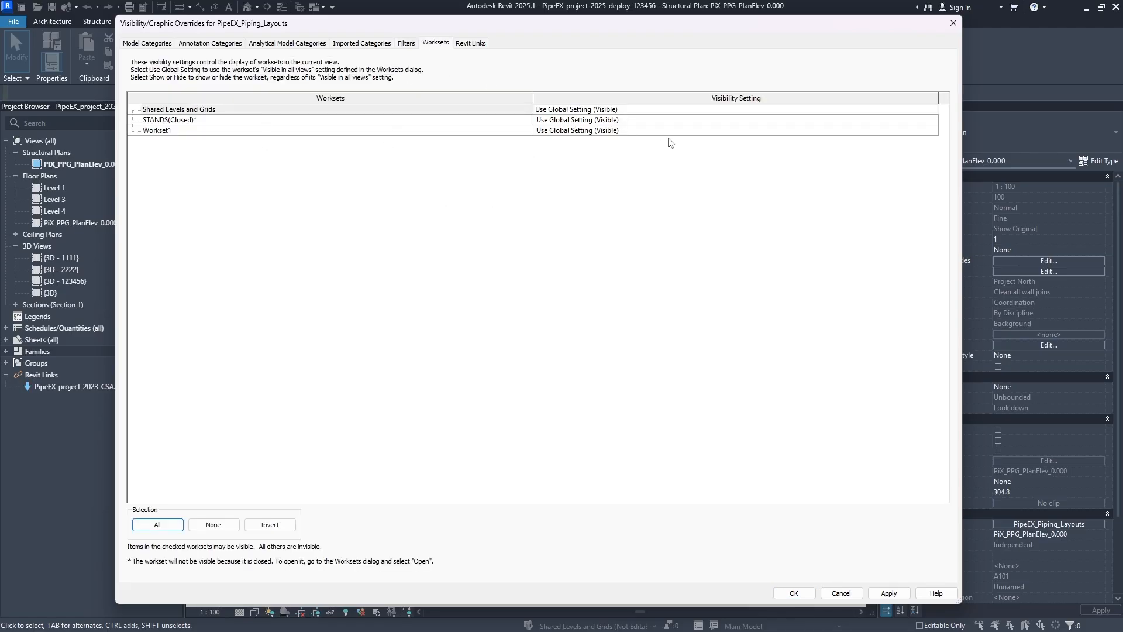
# - Apply and accept the overrides, accept the view template, and check the whole piping plan
pyautogui.click(888, 593)
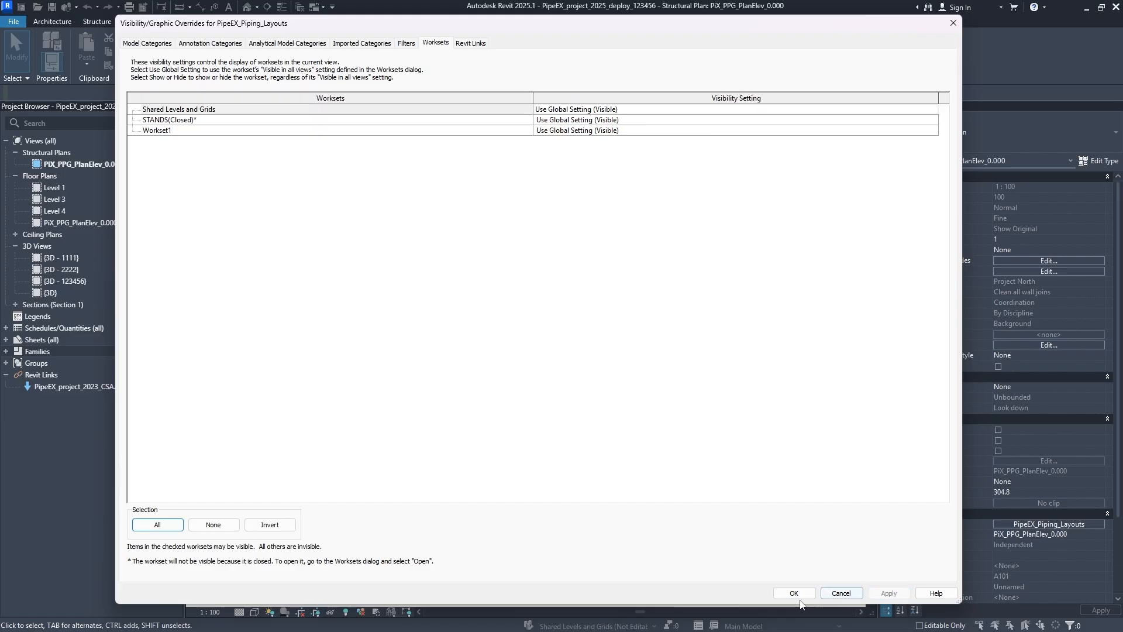
pyautogui.click(794, 594)
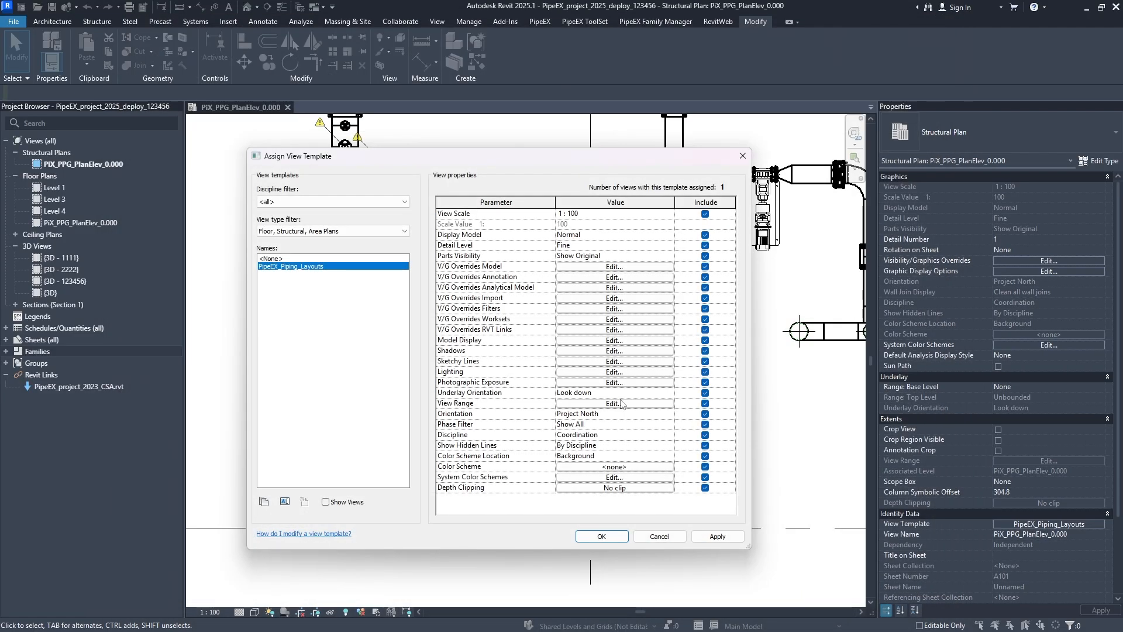
pyautogui.click(613, 539)
pyautogui.scroll(-15, 559, 345)
pyautogui.moveTo(559, 330); pyautogui.dragTo(425, 286, button='middle')
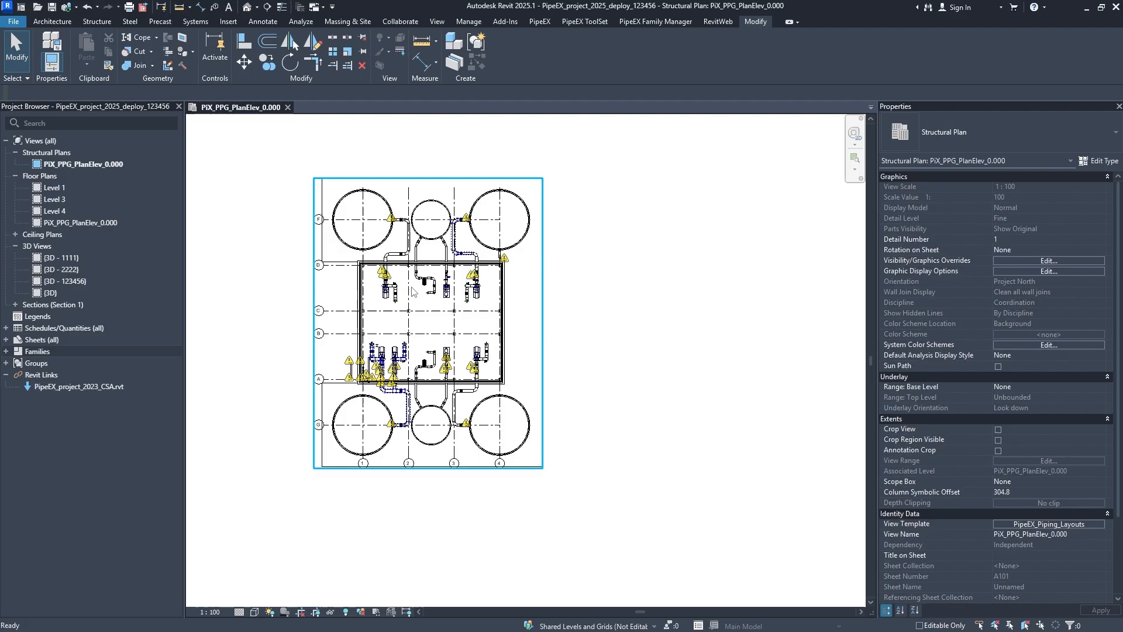
pyautogui.scroll(3, 419, 286)
pyautogui.moveTo(439, 351); pyautogui.dragTo(498, 346, button='middle')
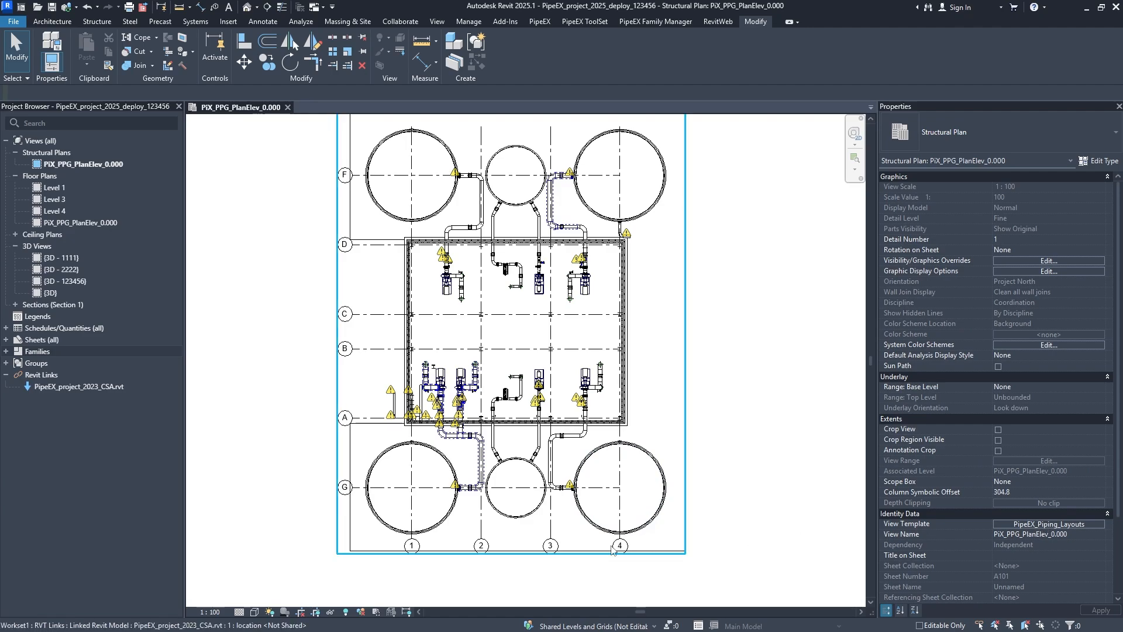
# - Set the visibility of the Shared Levels and Grids workset to Hide in the view template's overrides, and apply and accept them
pyautogui.click(1034, 525)
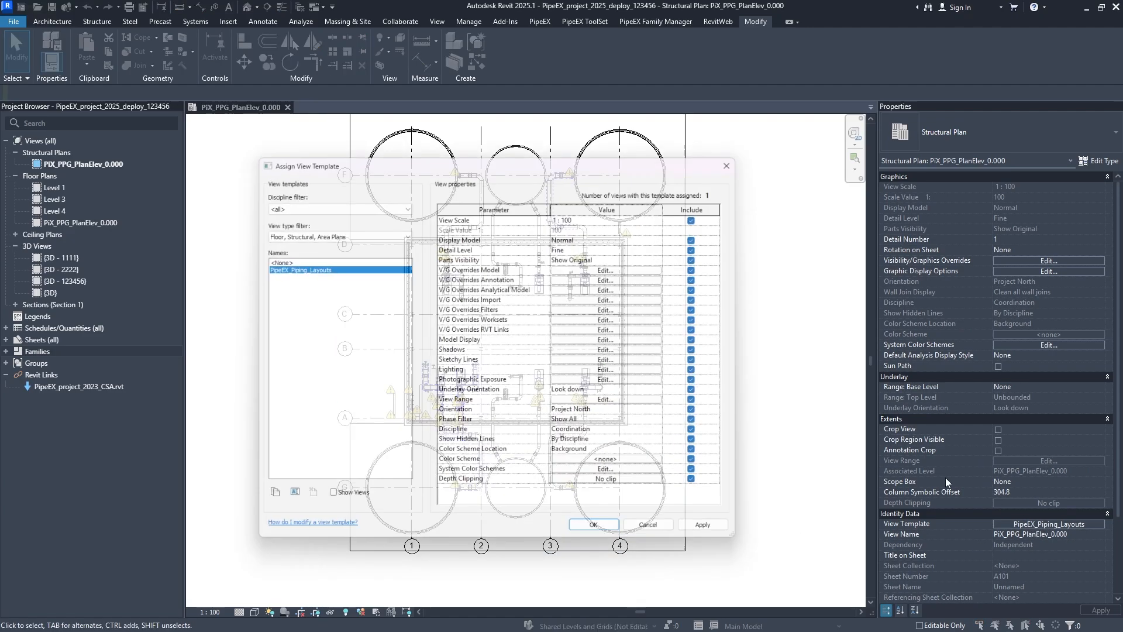
pyautogui.click(628, 271)
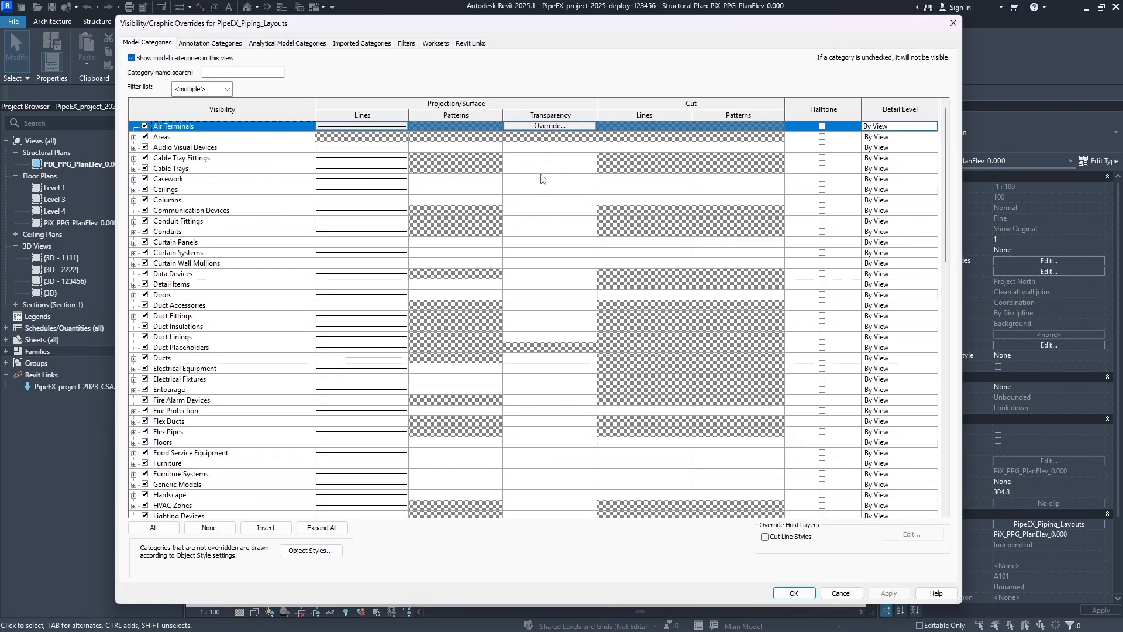
pyautogui.click(435, 45)
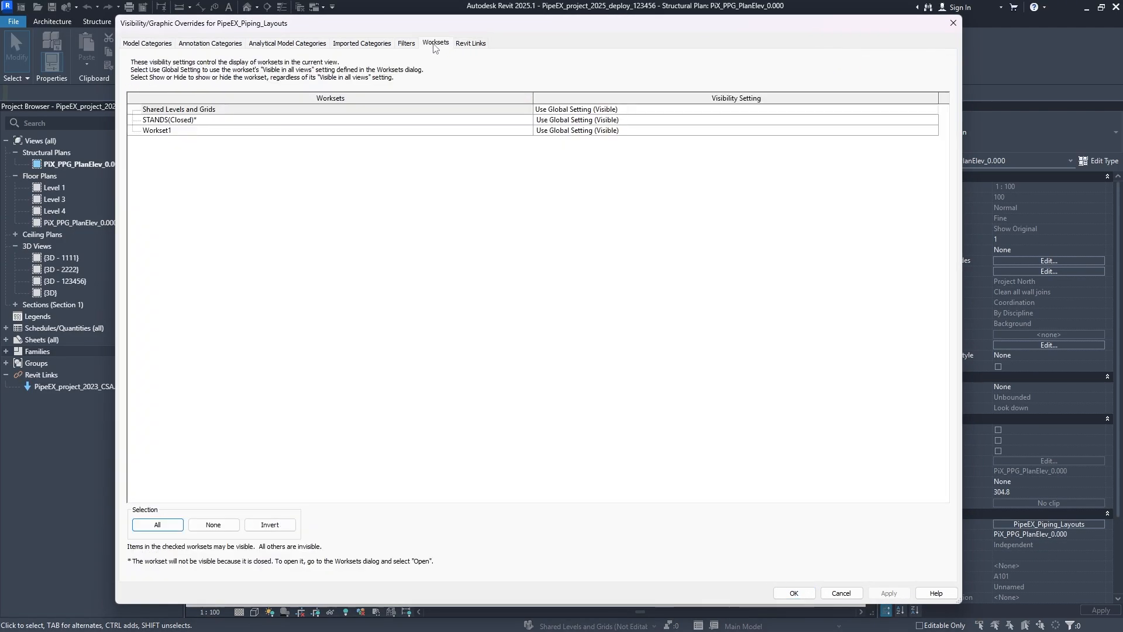
pyautogui.click(938, 115)
pyautogui.click(555, 136)
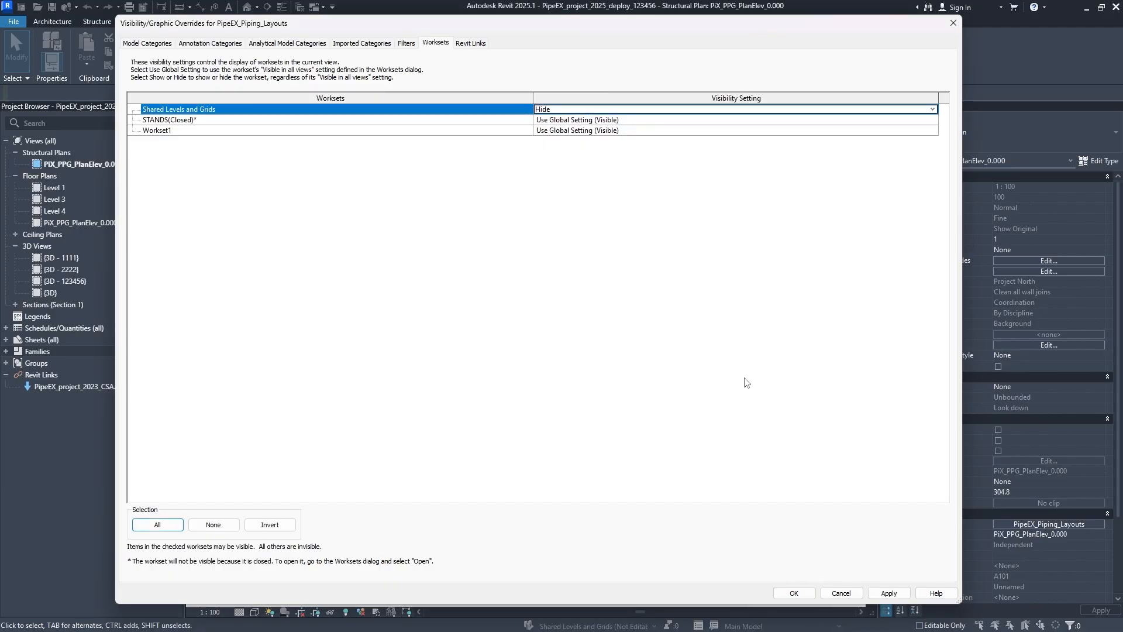
pyautogui.click(895, 594)
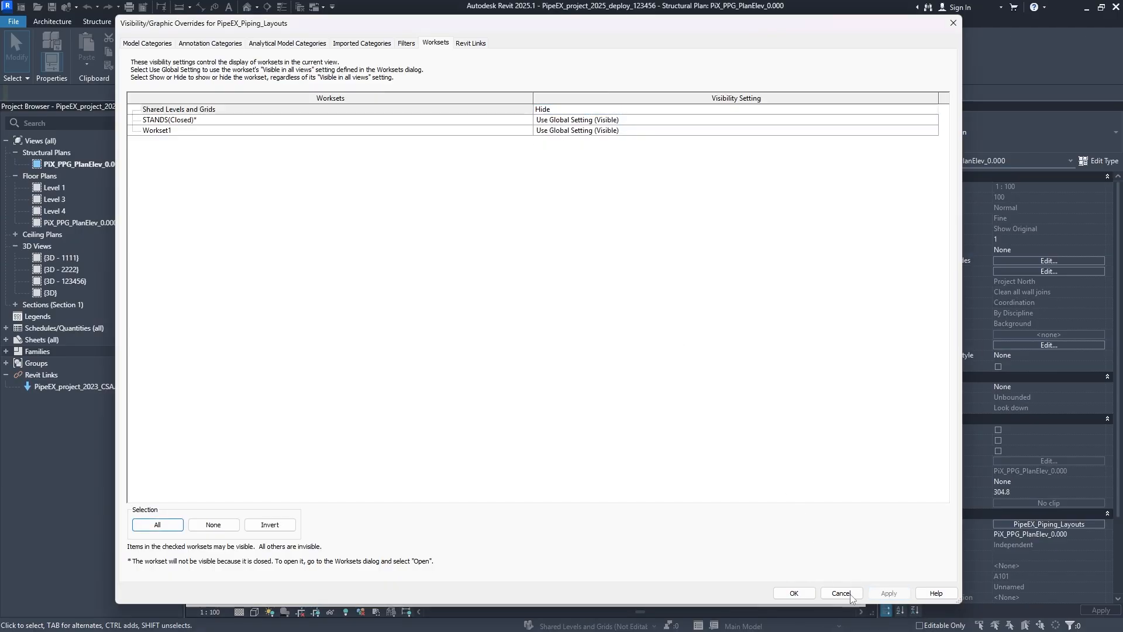
pyautogui.click(805, 596)
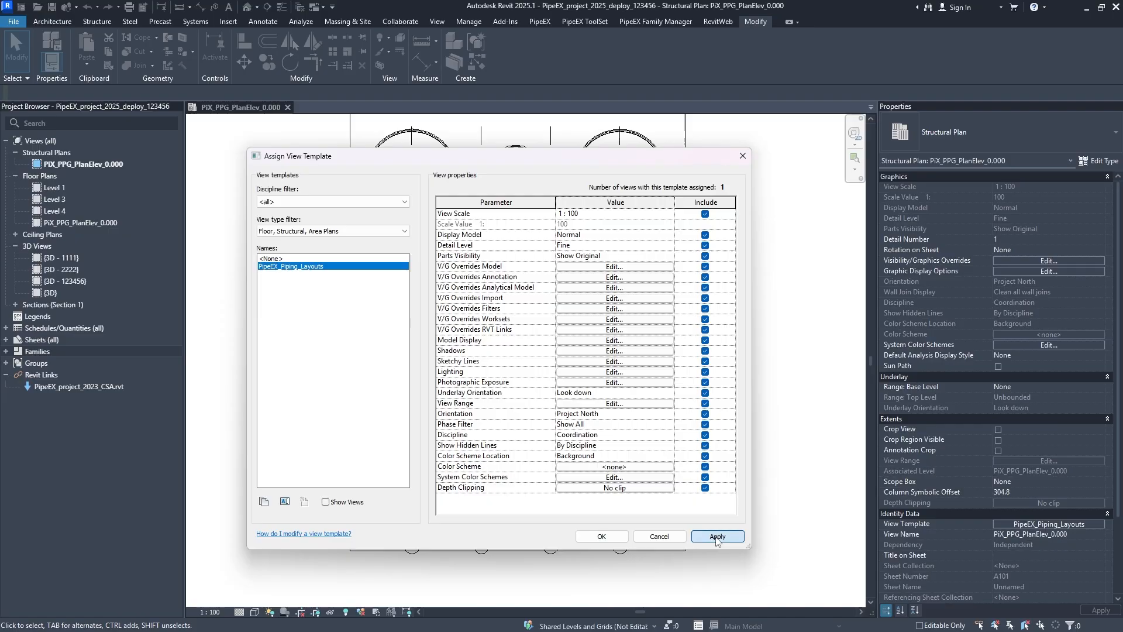
# - Accept the view template and inspect the grids, piping and tanks across the whole structural plan
pyautogui.click(607, 538)
pyautogui.scroll(4, 385, 371)
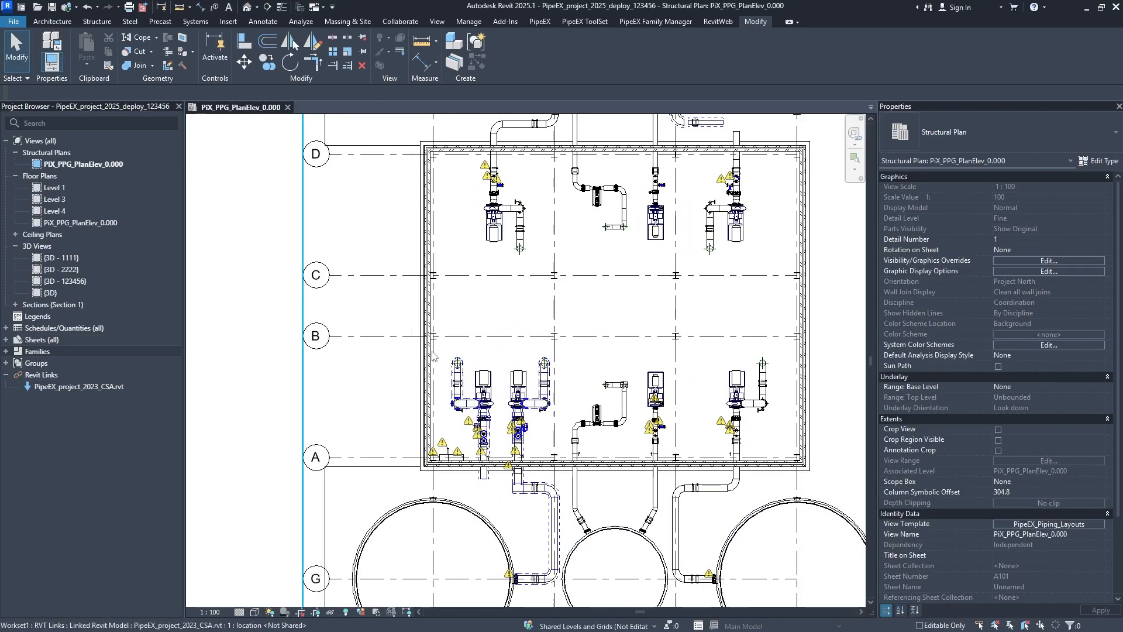
pyautogui.scroll(-2, 445, 405)
pyautogui.moveTo(445, 404); pyautogui.dragTo(412, 550, button='middle')
pyautogui.moveTo(486, 456); pyautogui.dragTo(482, 303, button='middle')
pyautogui.moveTo(499, 372); pyautogui.dragTo(524, 361, button='middle')
pyautogui.scroll(-2, 519, 364)
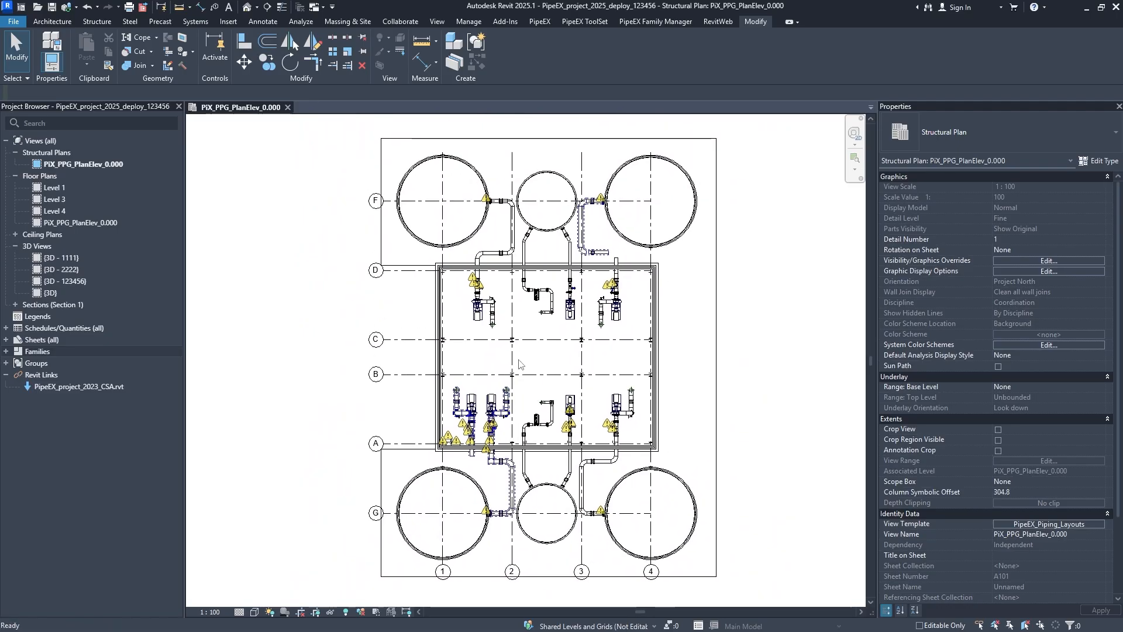
# - Select the linked Revit model in the plan, check its file name in the properties, and clear the selection
pyautogui.click(420, 379)
pyautogui.press('Escape')
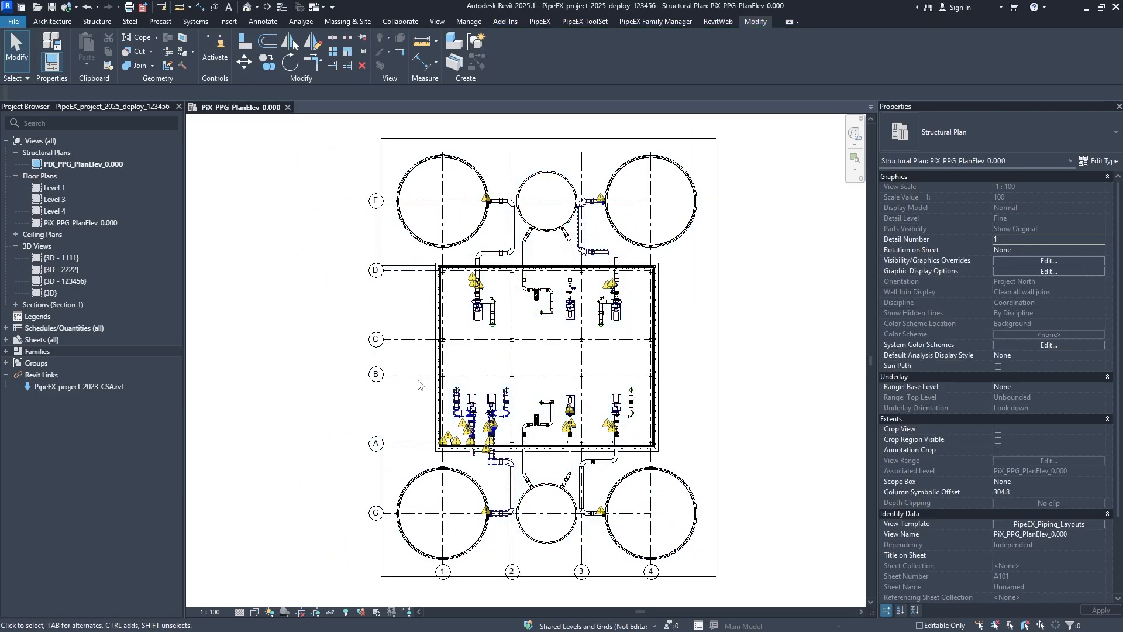
pyautogui.click(418, 384)
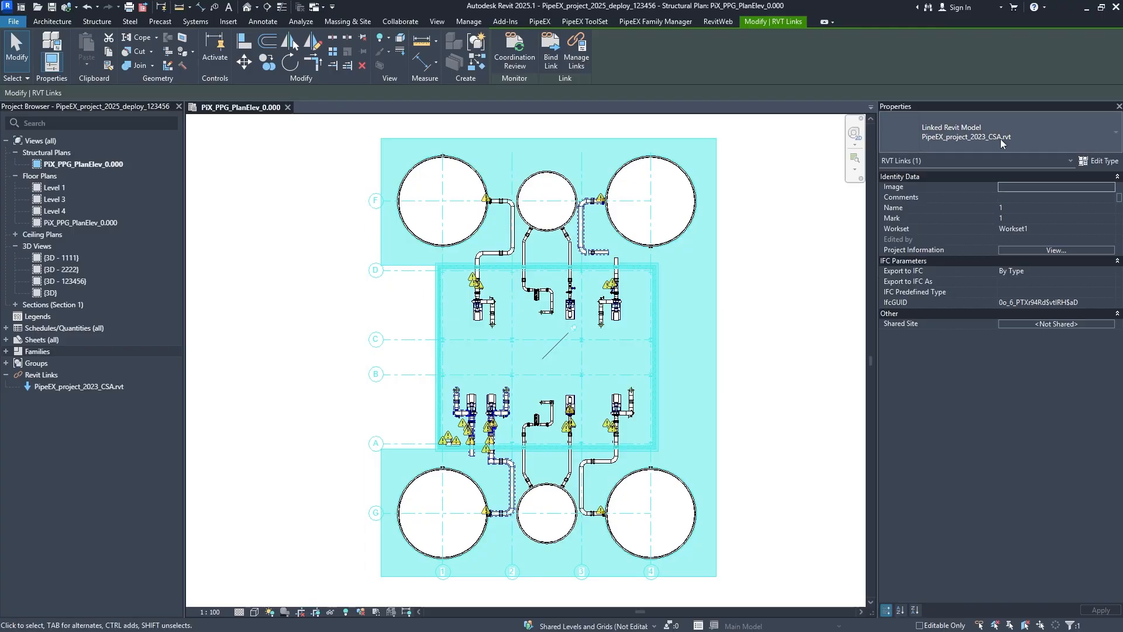
pyautogui.click(310, 426)
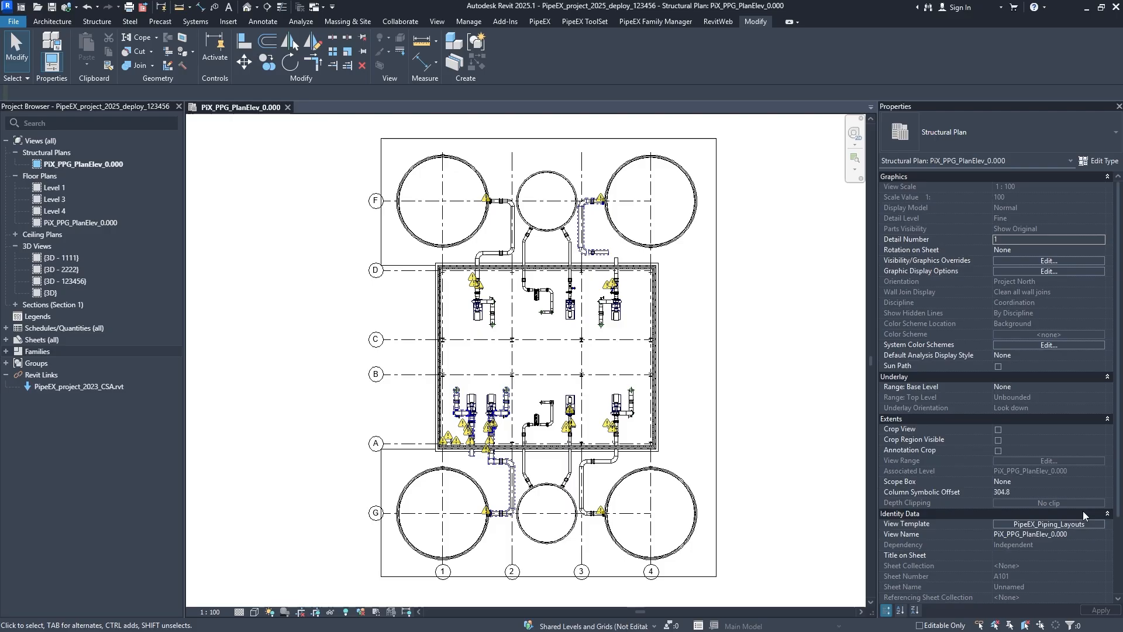
# - Reopen the PipeEX_Piping_Layouts view template and open its Revit link visibility overrides
pyautogui.click(1059, 523)
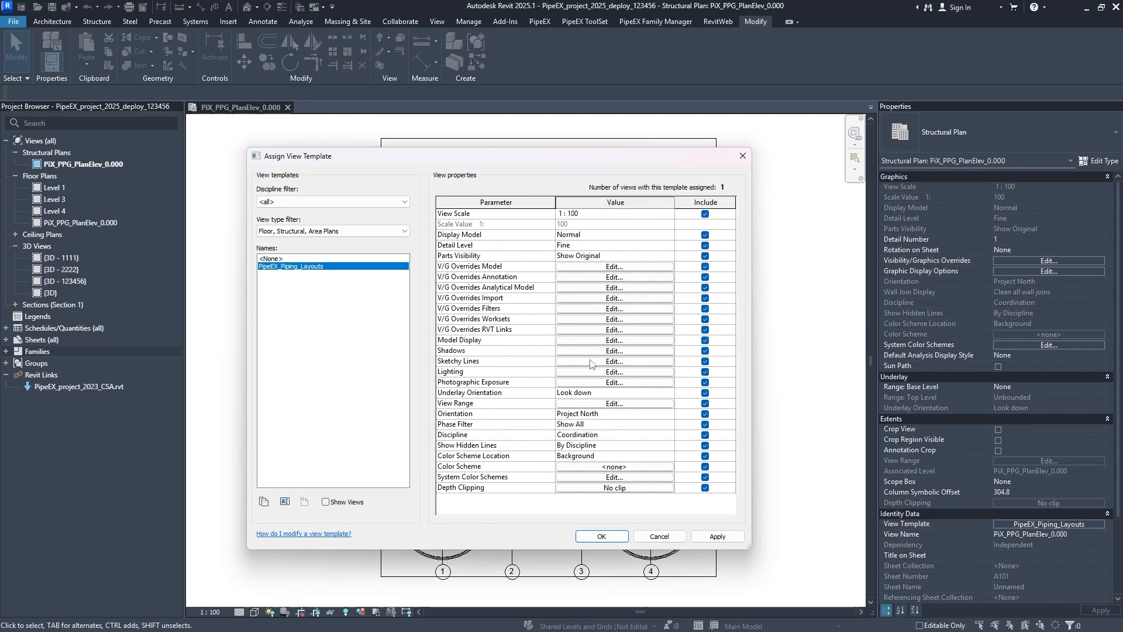
pyautogui.click(576, 331)
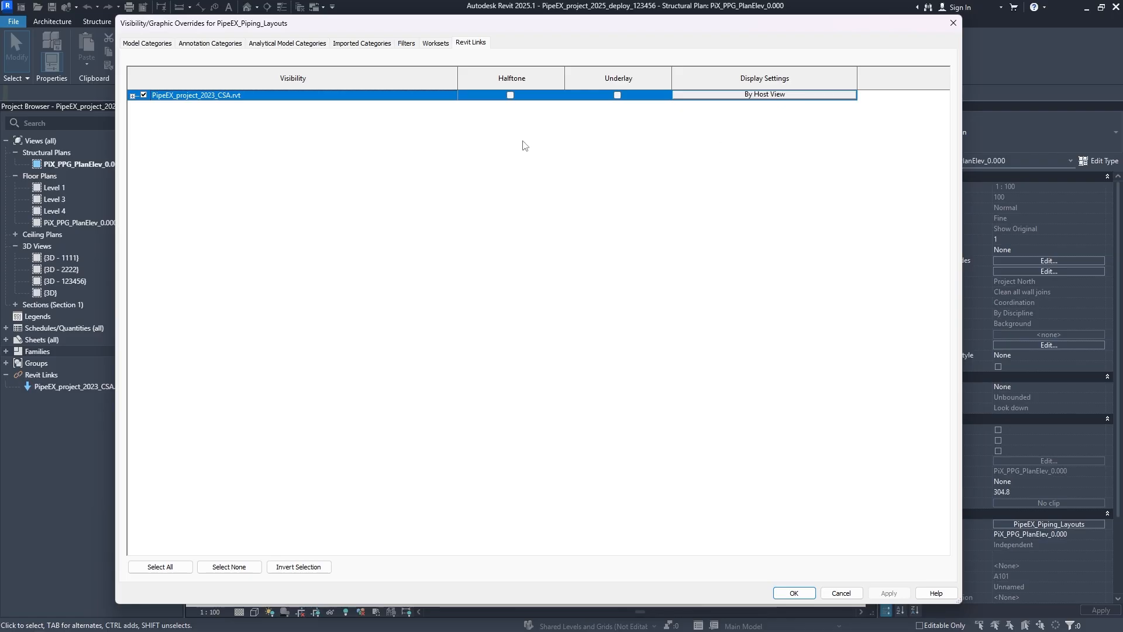
# - Turn on halftone for the linked PipeEX_project_2023_CSA.rvt model, apply the overrides and accept the view template
pyautogui.click(510, 96)
pyautogui.click(889, 593)
pyautogui.click(794, 593)
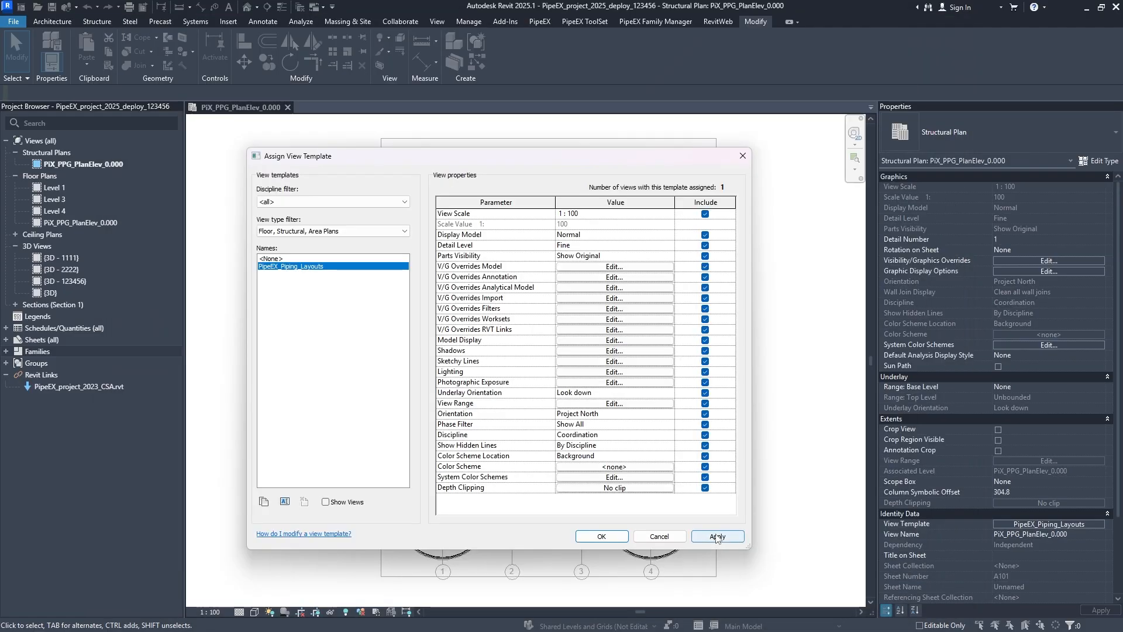
pyautogui.click(601, 536)
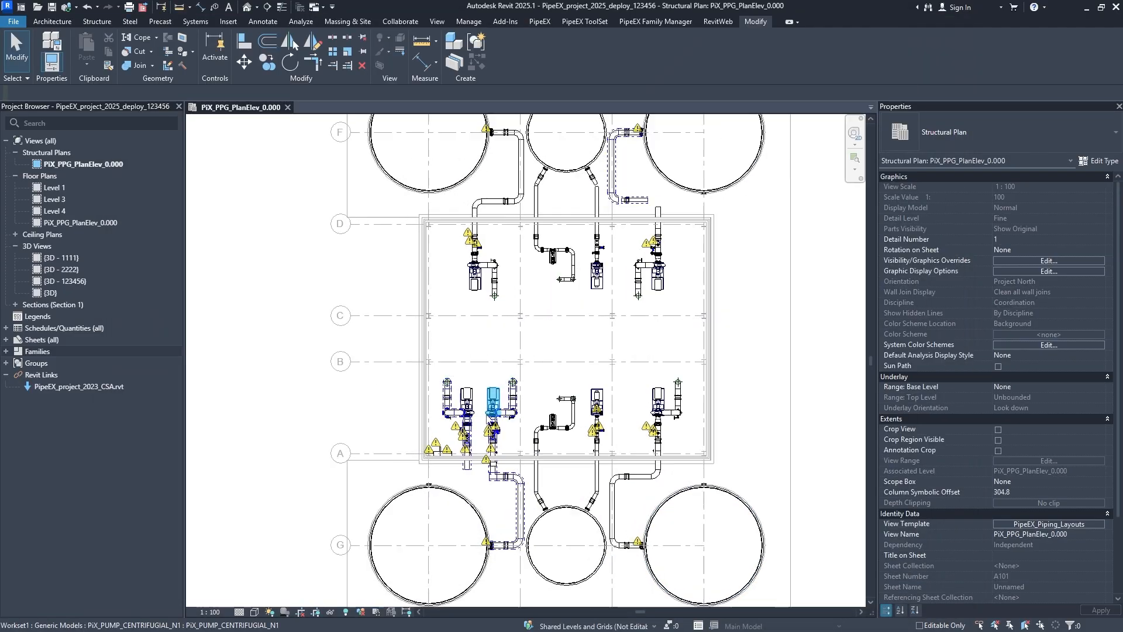
# - Examine how the linked building and grids display against the pumps, pipes and tanks across the structural plan
pyautogui.scroll(3, 485, 413)
pyautogui.moveTo(463, 279); pyautogui.dragTo(414, 67, button='middle')
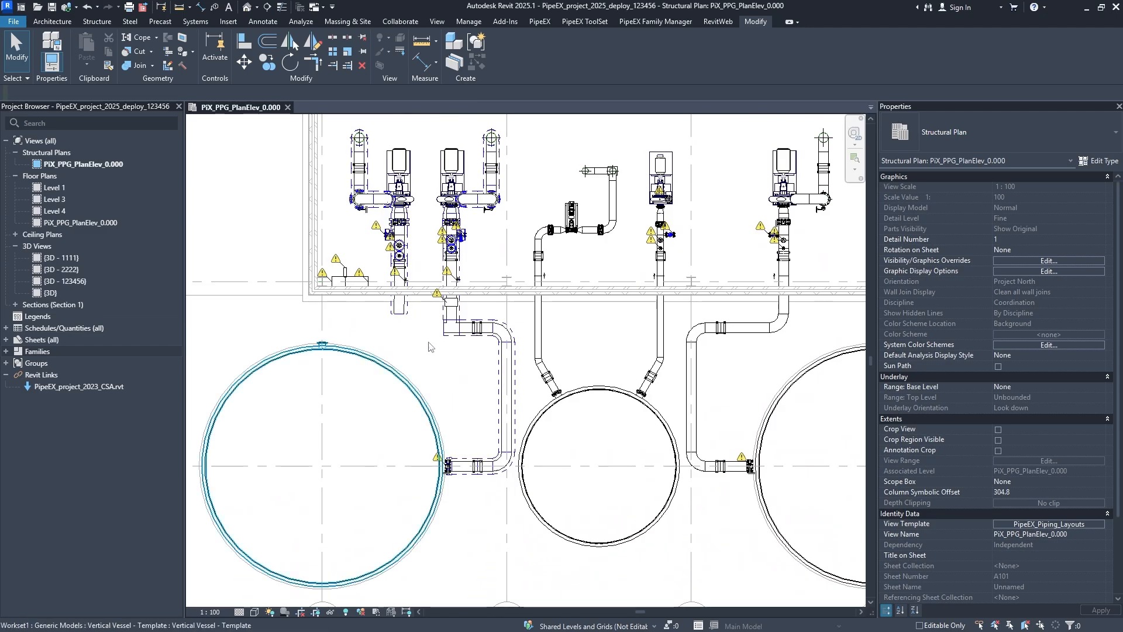
pyautogui.scroll(2, 397, 328)
pyautogui.scroll(1, 413, 322)
pyautogui.scroll(-3, 505, 372)
pyautogui.moveTo(584, 355); pyautogui.dragTo(408, 500, button='middle')
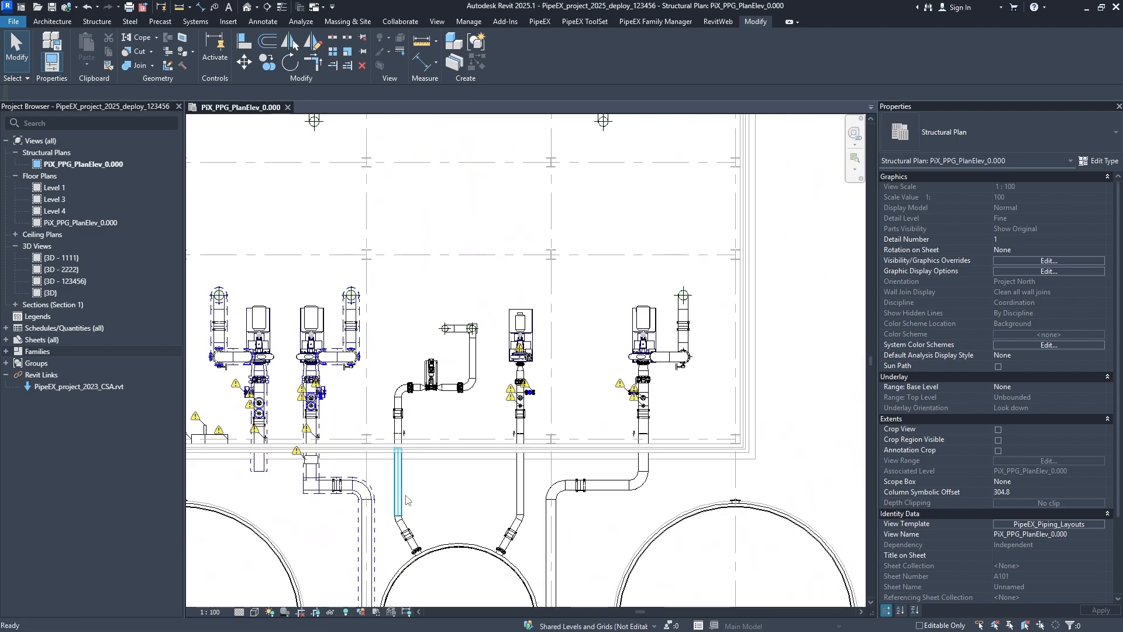
pyautogui.moveTo(497, 146); pyautogui.dragTo(457, 453, button='middle')
pyautogui.moveTo(459, 246); pyautogui.dragTo(463, 389, button='middle')
pyautogui.moveTo(380, 477); pyautogui.dragTo(584, 457, button='middle')
pyautogui.moveTo(592, 562); pyautogui.dragTo(589, 381, button='middle')
pyautogui.scroll(-3, 609, 366)
pyautogui.moveTo(678, 339); pyautogui.dragTo(664, 404, button='middle')
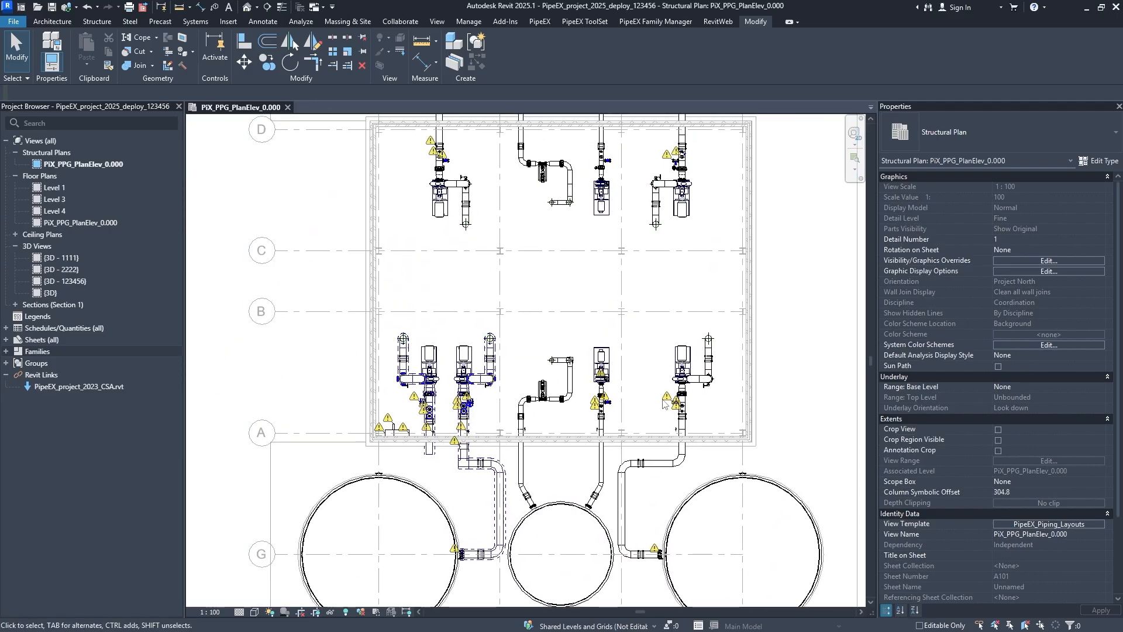
pyautogui.moveTo(497, 456); pyautogui.dragTo(490, 327, button='middle')
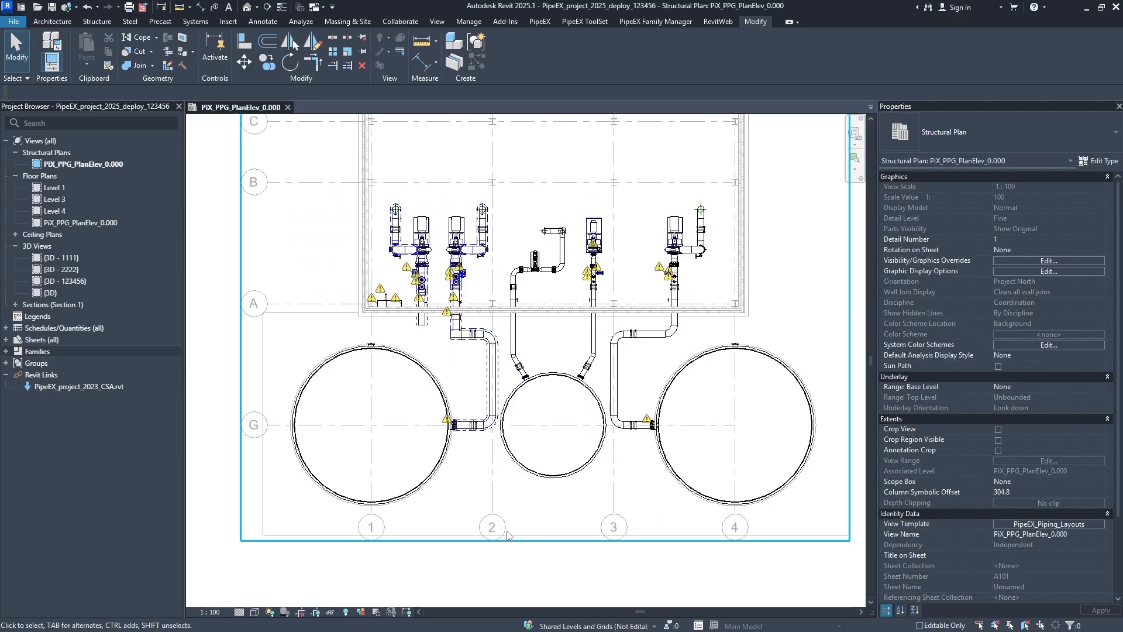
# - Reopen the PipeEX_Piping_Layouts template's Revit link overrides and turn off halftone for PipeEX_project_2023_CSA.rvt
pyautogui.click(1074, 524)
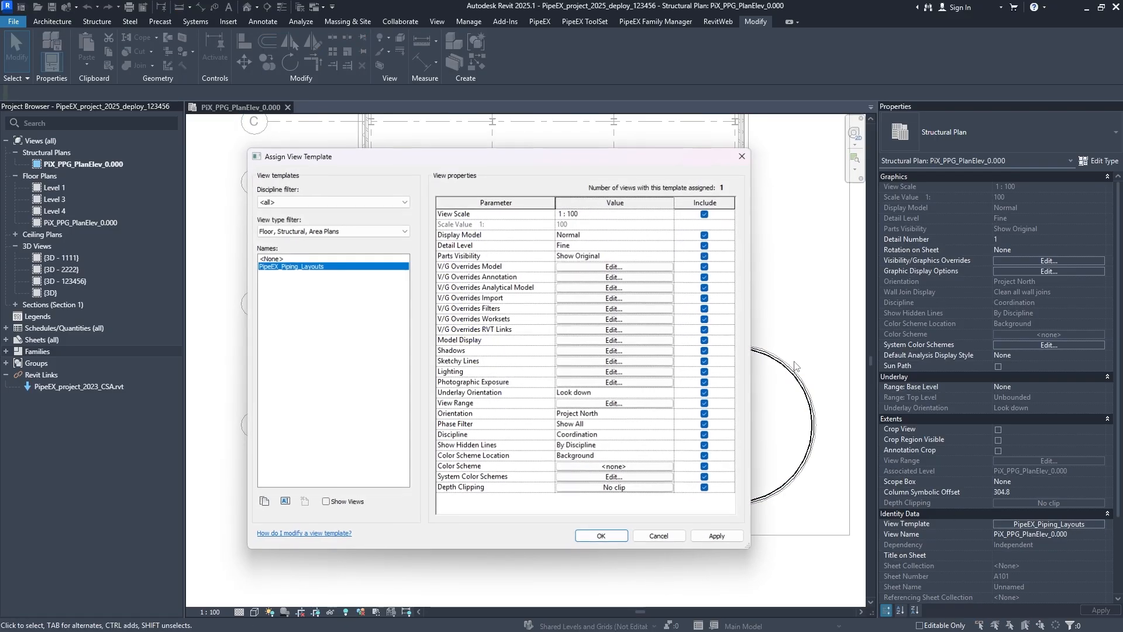
pyautogui.click(649, 267)
pyautogui.click(407, 44)
pyautogui.click(428, 44)
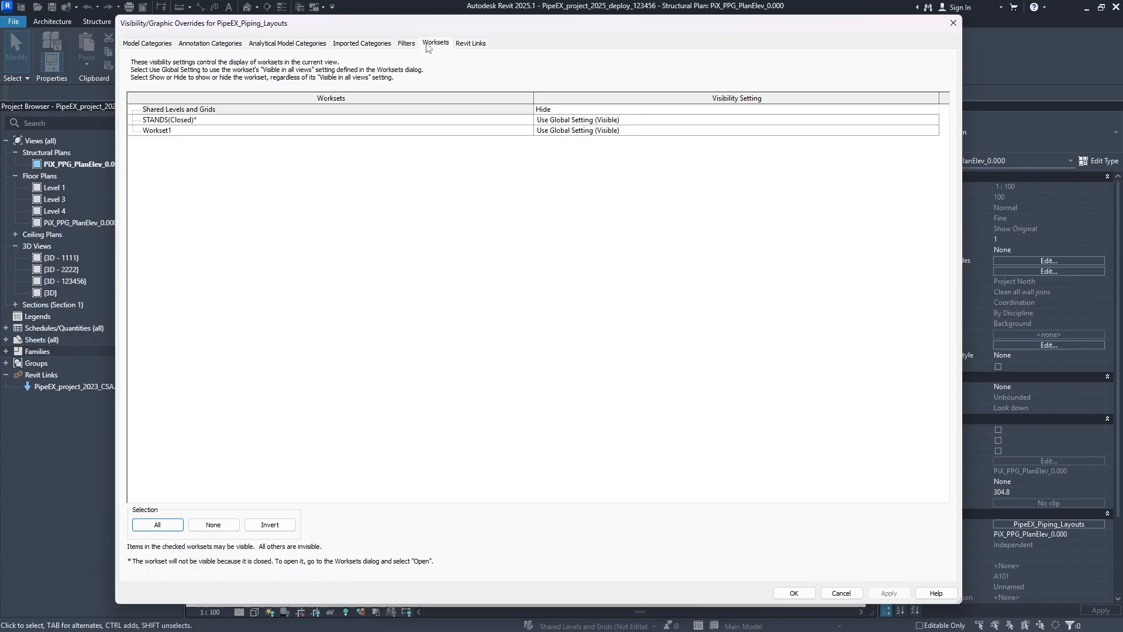
pyautogui.click(471, 43)
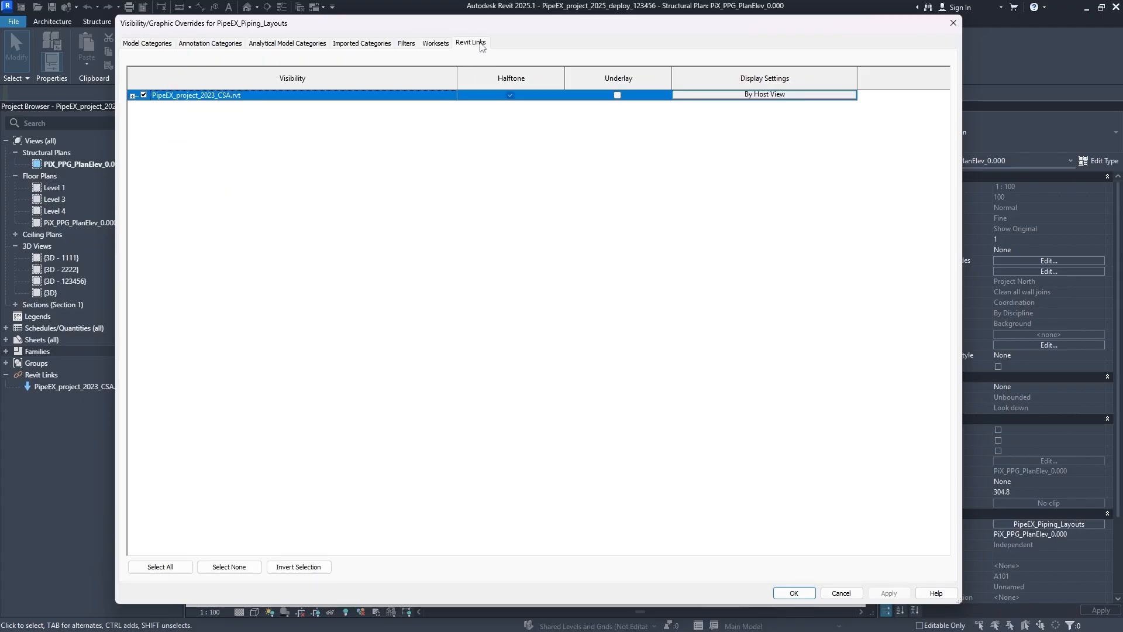
pyautogui.click(512, 99)
pyautogui.click(872, 593)
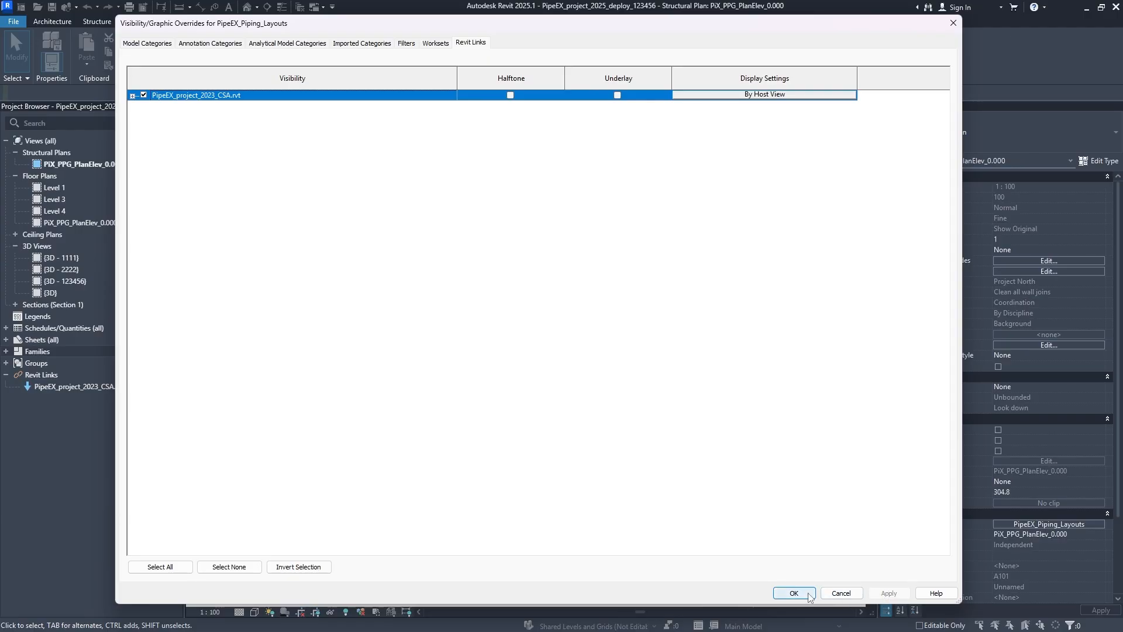
# - Set the PipeEX_project_2023_CSA.rvt link's display settings to Custom and its annotation categories to <Custom>
pyautogui.click(133, 95)
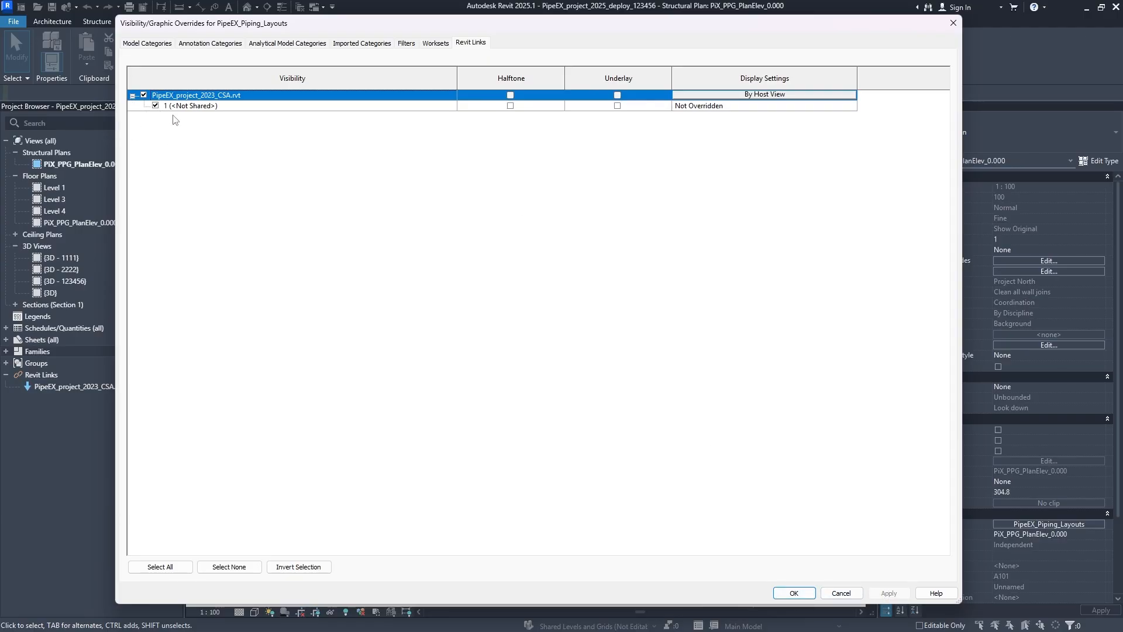
pyautogui.click(133, 96)
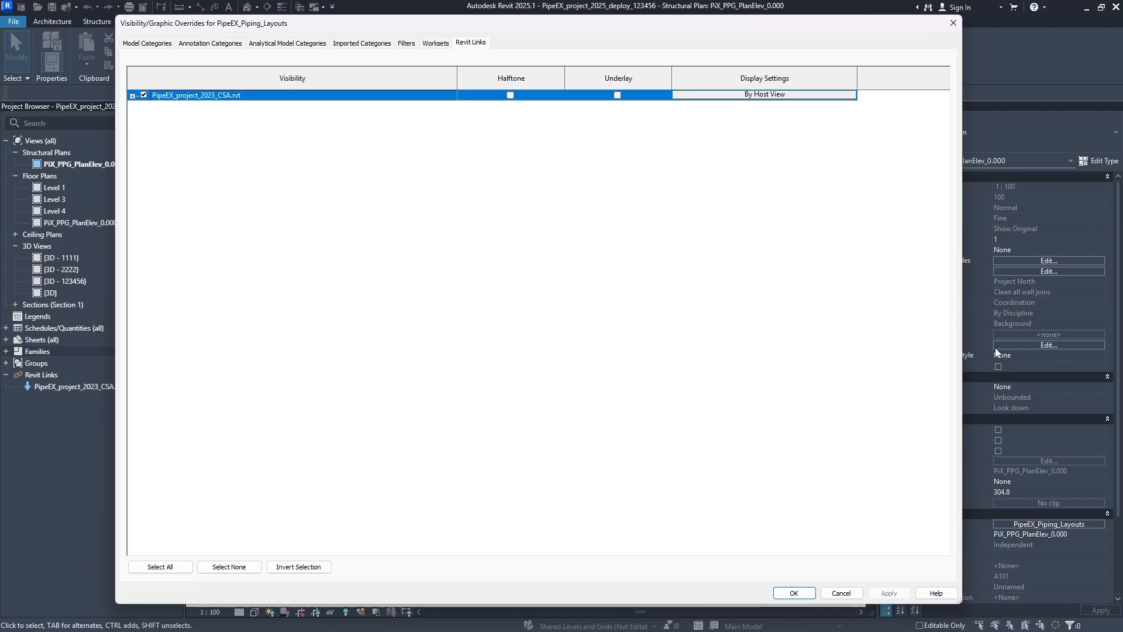
pyautogui.click(778, 96)
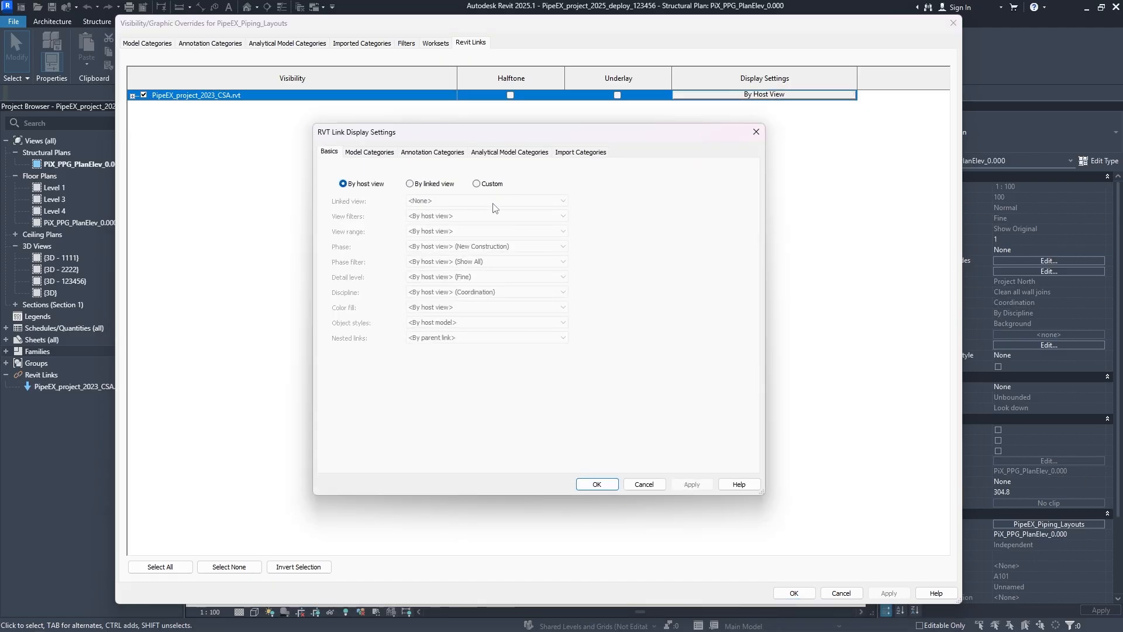
pyautogui.click(433, 153)
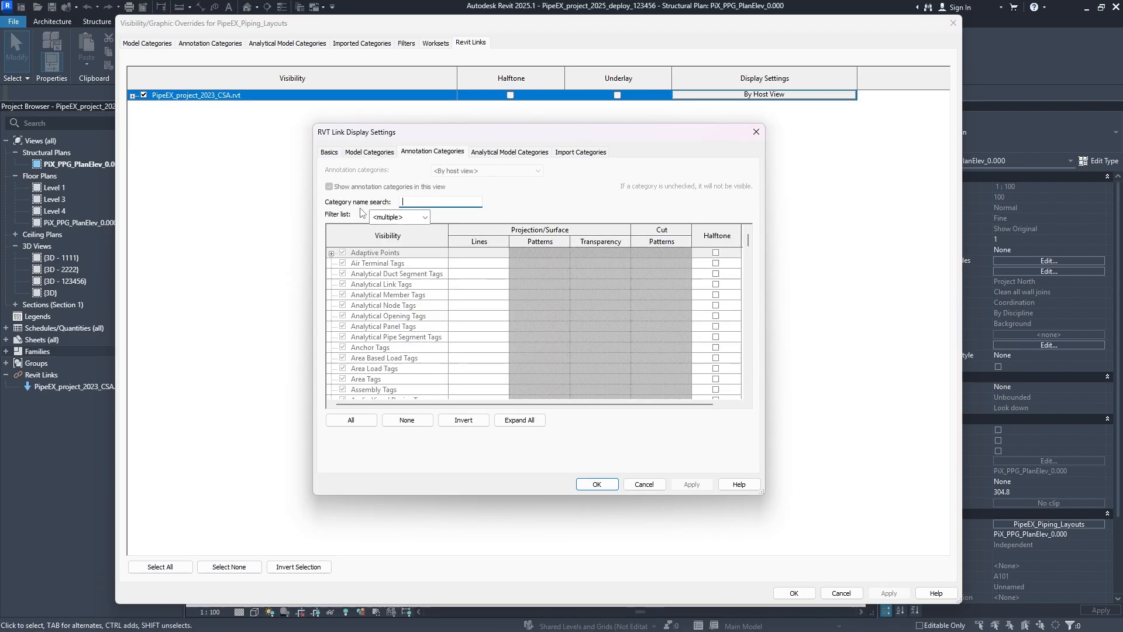
pyautogui.click(329, 152)
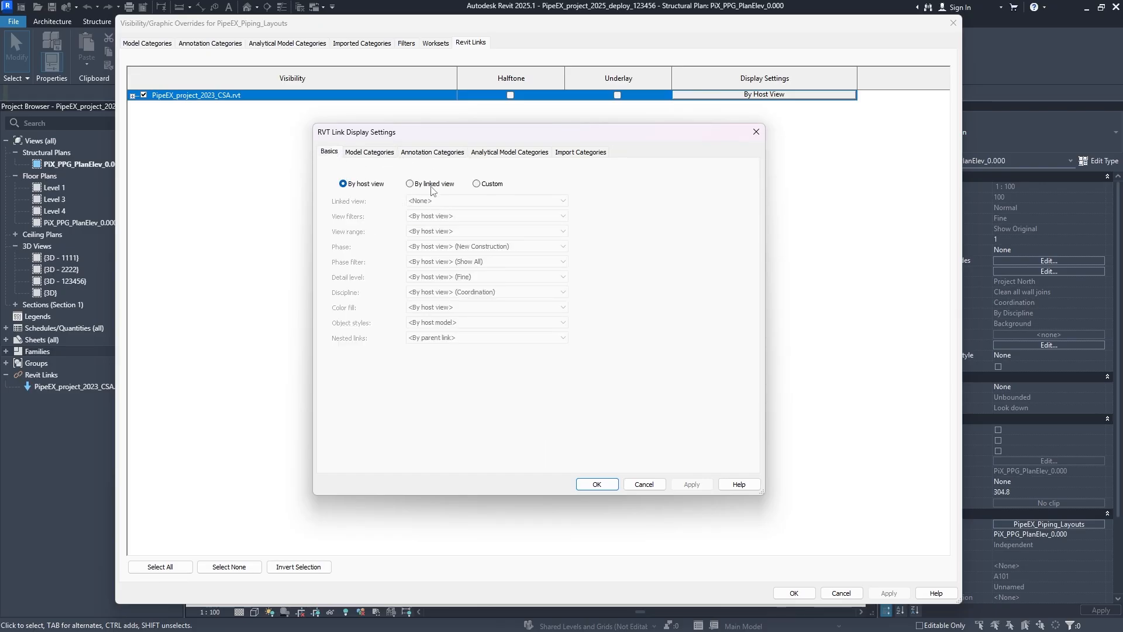
pyautogui.click(490, 185)
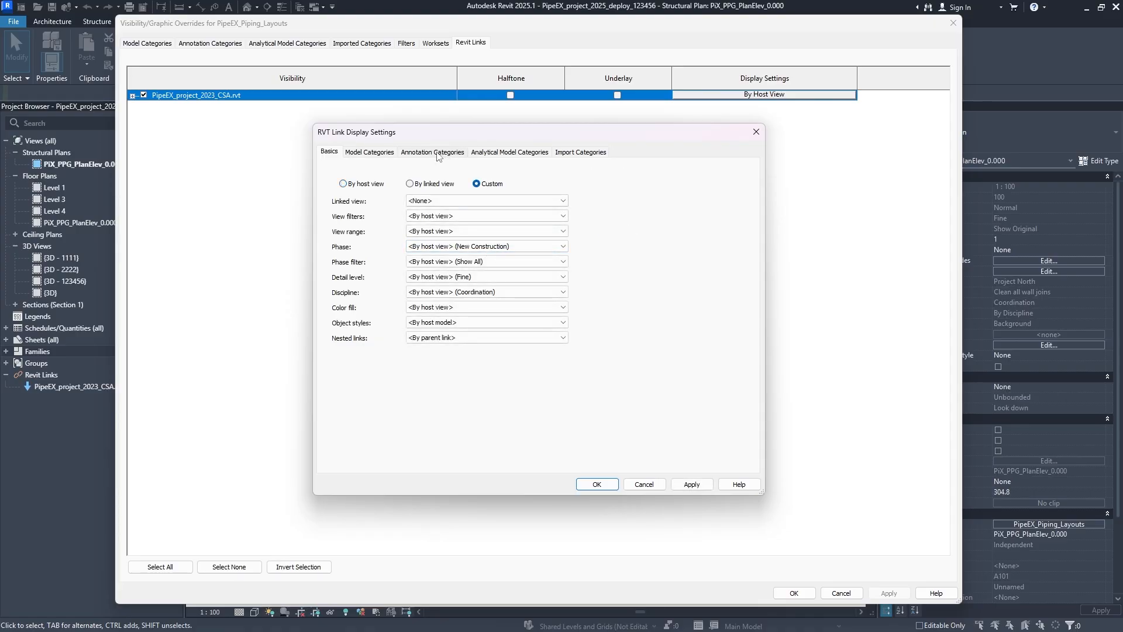
pyautogui.click(434, 153)
pyautogui.click(475, 172)
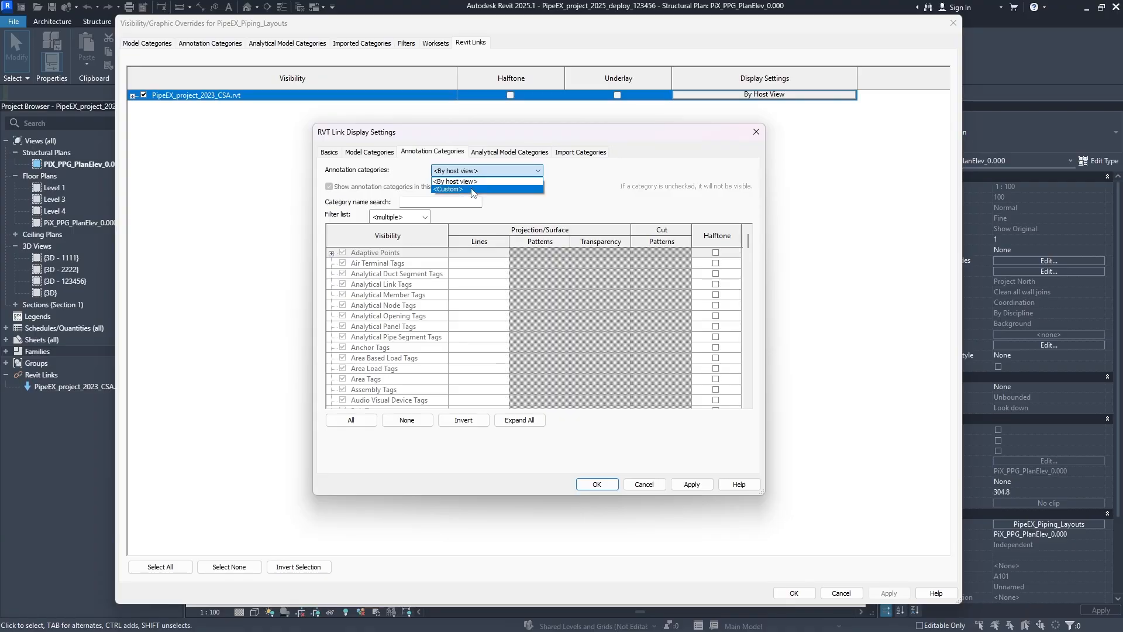
pyautogui.click(473, 190)
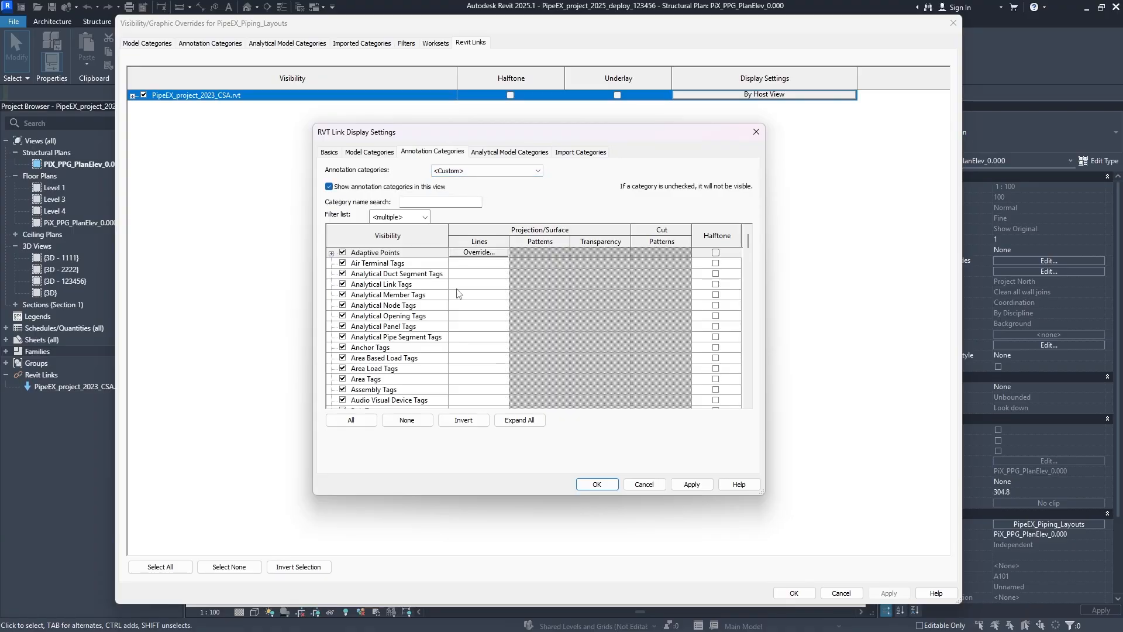
# - Search the link's annotation categories for "gr", hide the Grids category, and apply and accept the link display settings
pyautogui.scroll(-15, 433, 263)
pyautogui.scroll(-1, 434, 263)
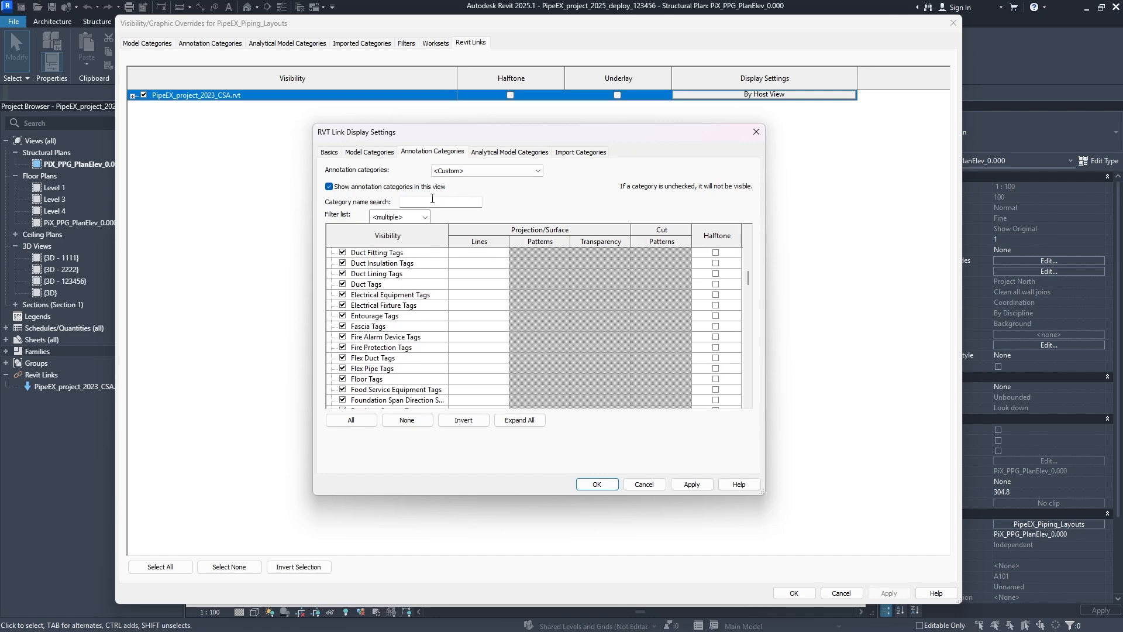
pyautogui.click(439, 201)
pyautogui.write('gr')
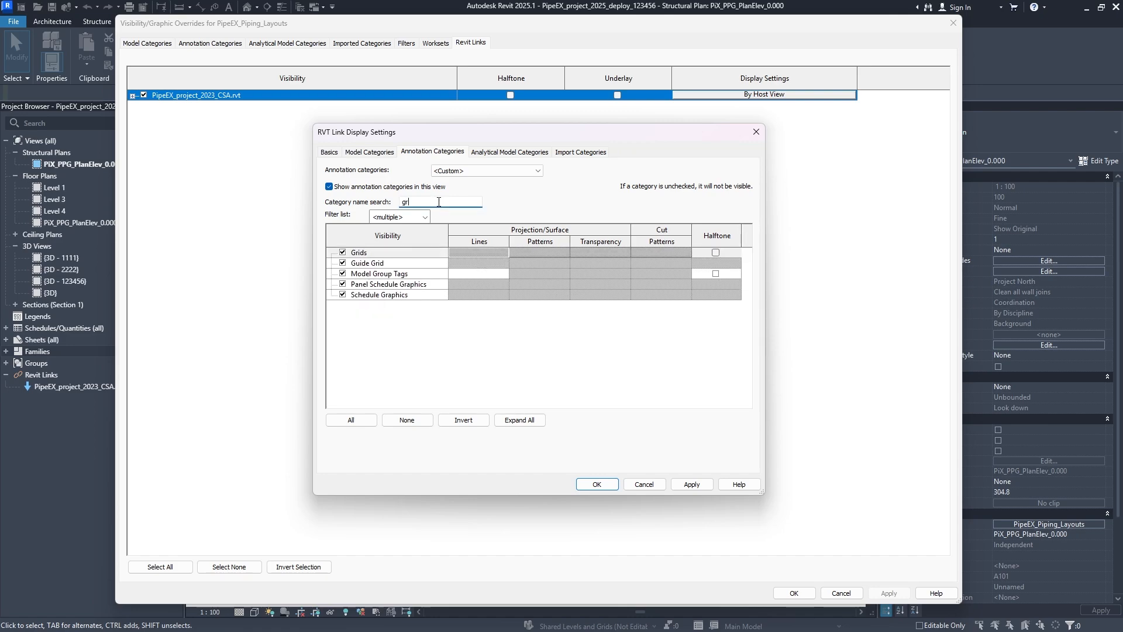
pyautogui.click(344, 252)
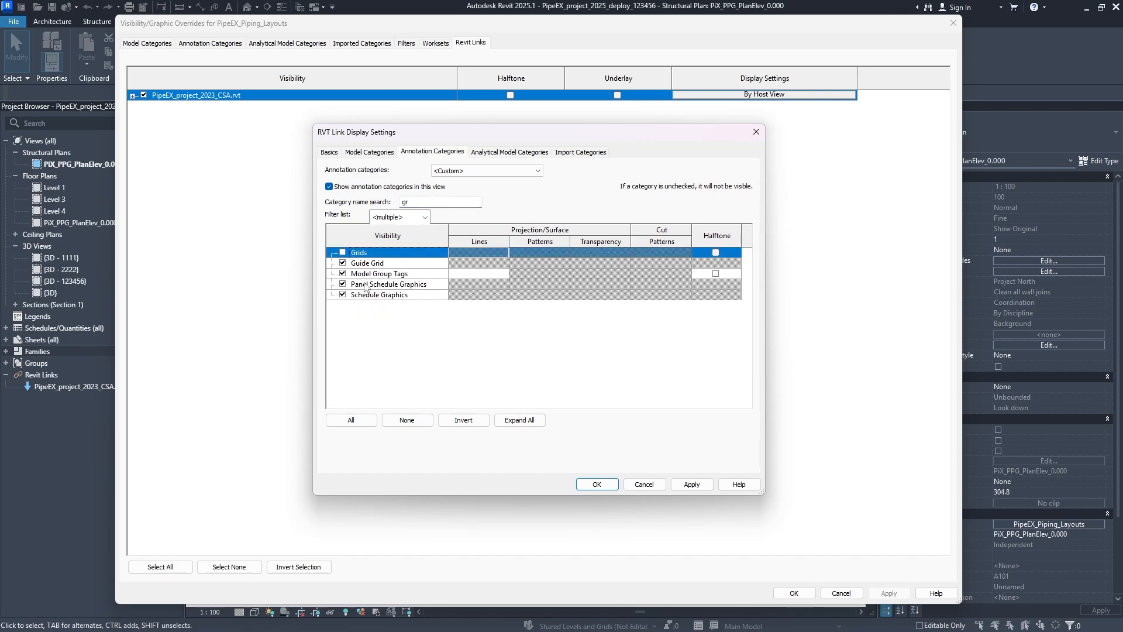
pyautogui.click(687, 485)
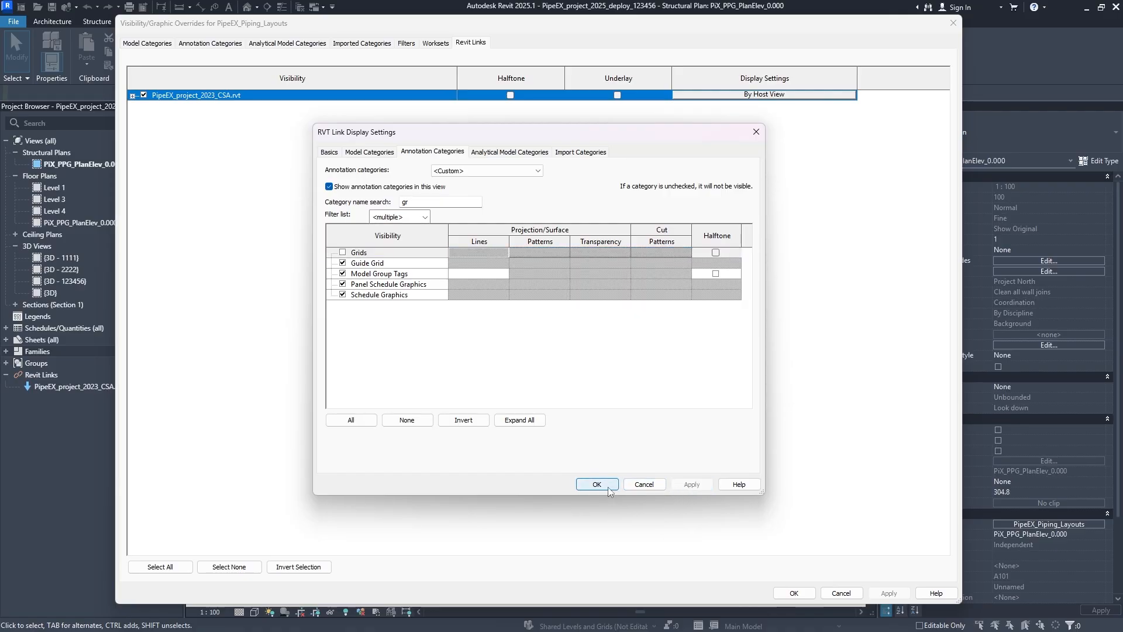
pyautogui.click(609, 487)
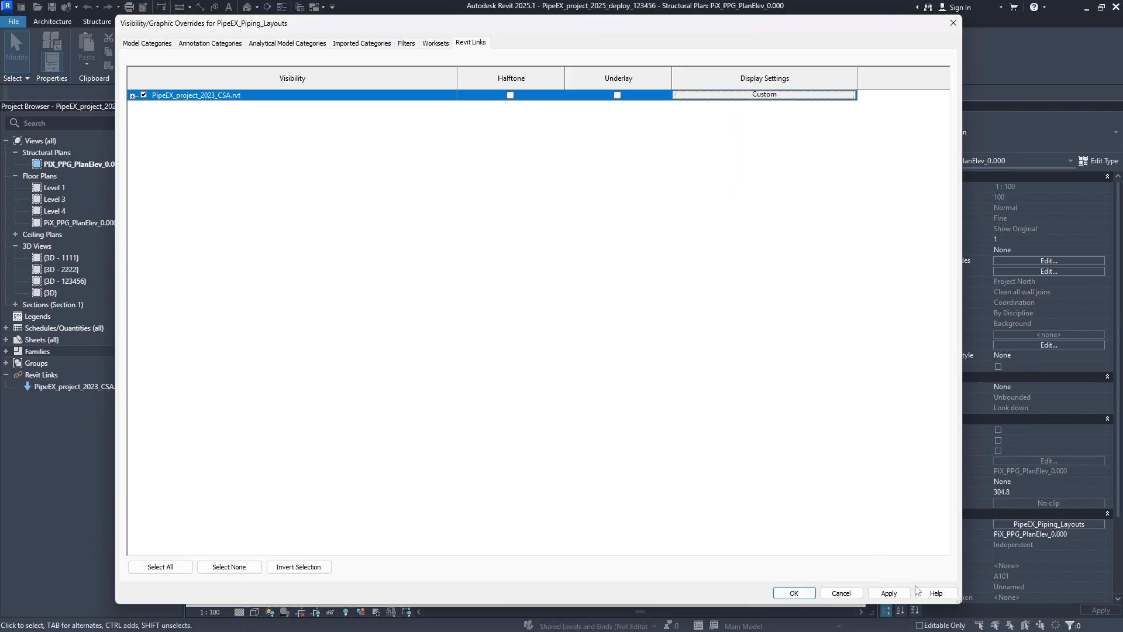
# - Apply the Revit link overrides, accept the view template, and check the whole structural plan
pyautogui.click(895, 593)
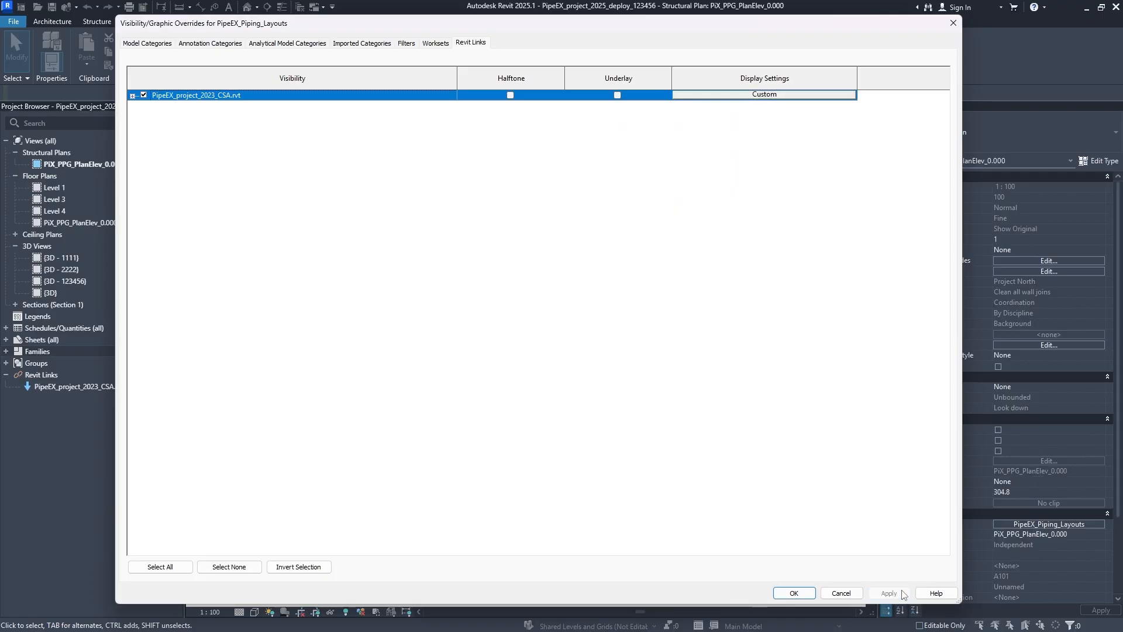
pyautogui.click(797, 591)
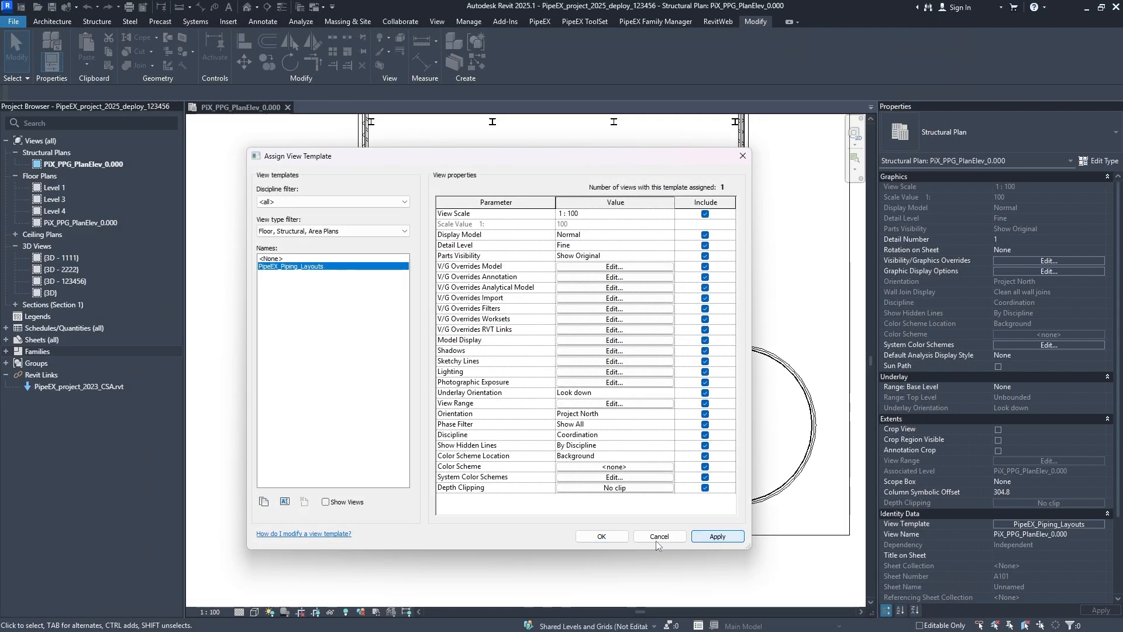
pyautogui.click(612, 541)
pyautogui.scroll(-2, 538, 304)
pyautogui.moveTo(539, 321); pyautogui.dragTo(516, 353, button='middle')
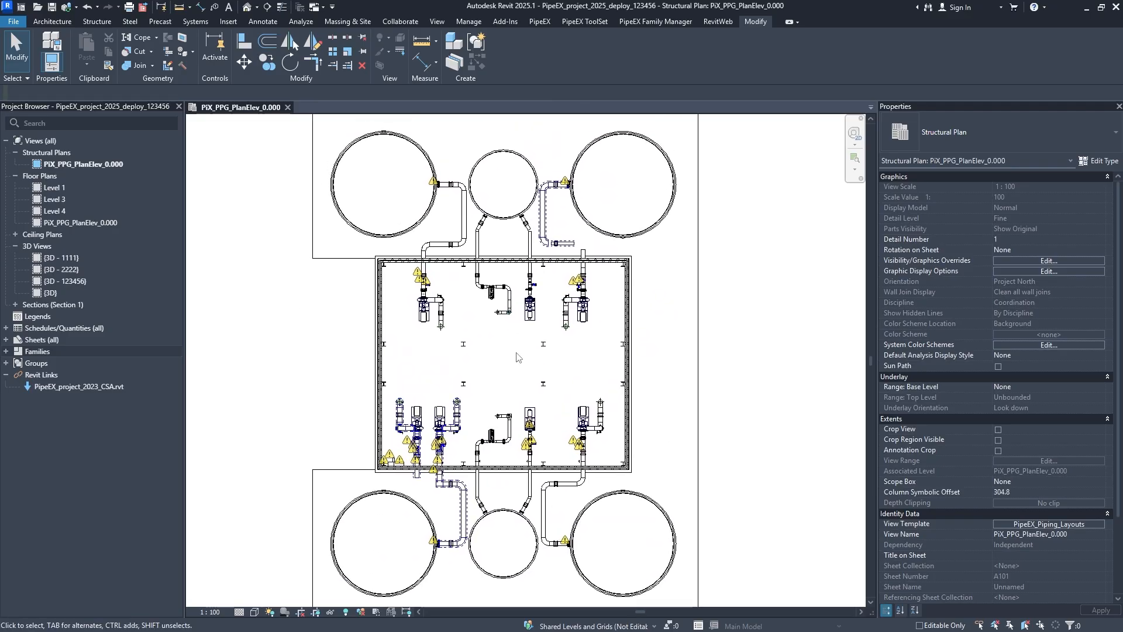
pyautogui.middleClick(516, 353)
pyautogui.middleClick(516, 353)
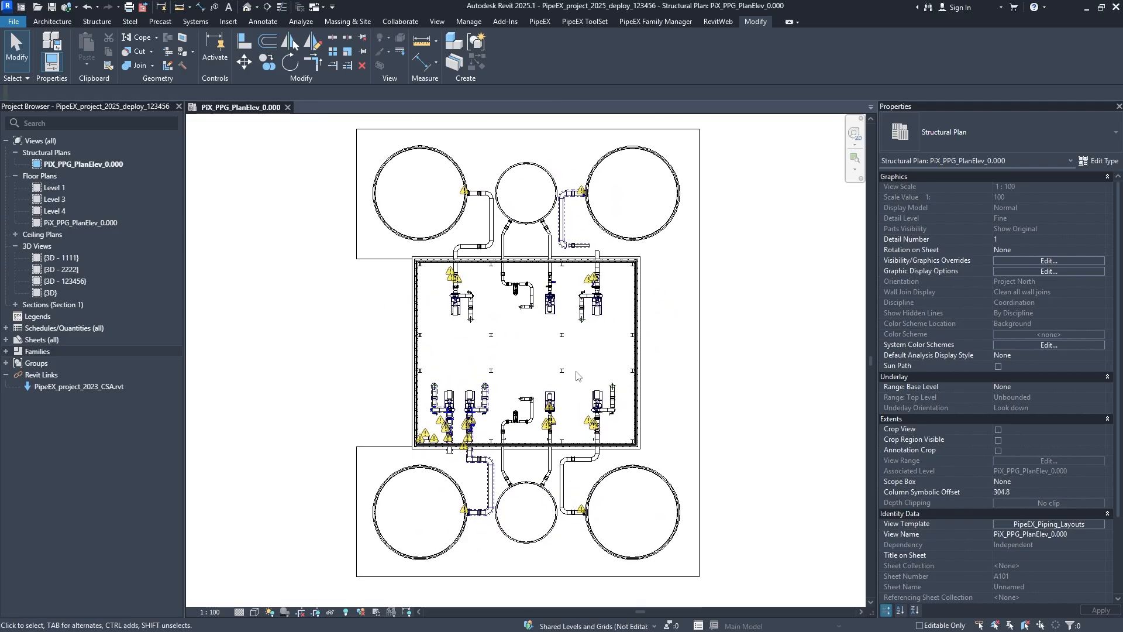
# - Reopen the view template's Revit link overrides and set the linked model's display settings back to By host view
pyautogui.click(1011, 525)
pyautogui.click(614, 267)
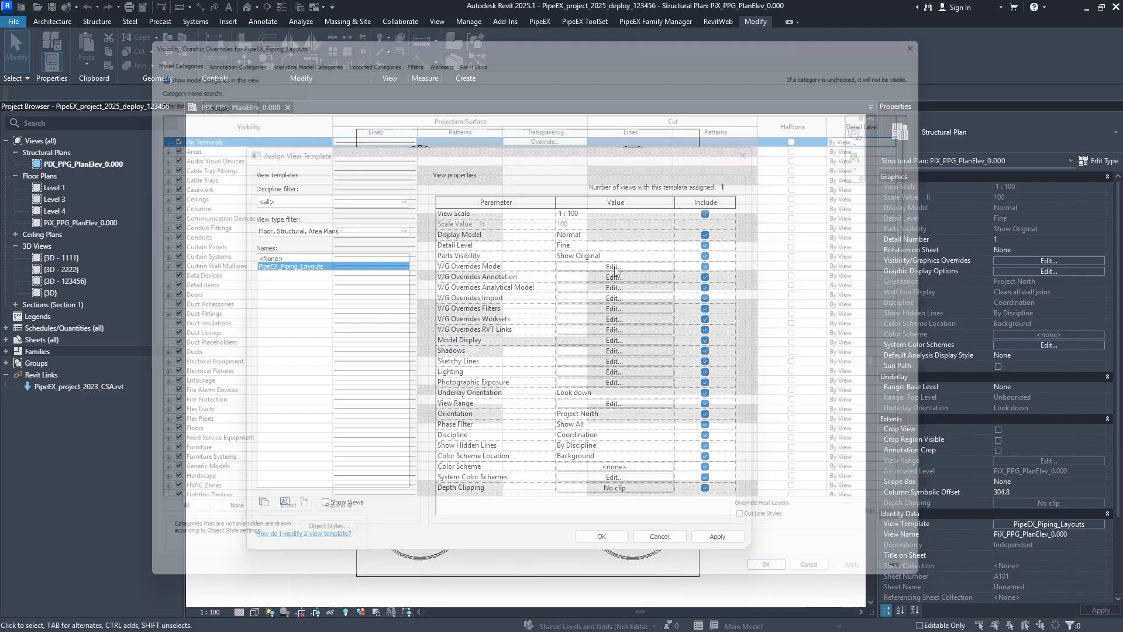
pyautogui.click(436, 42)
pyautogui.click(471, 43)
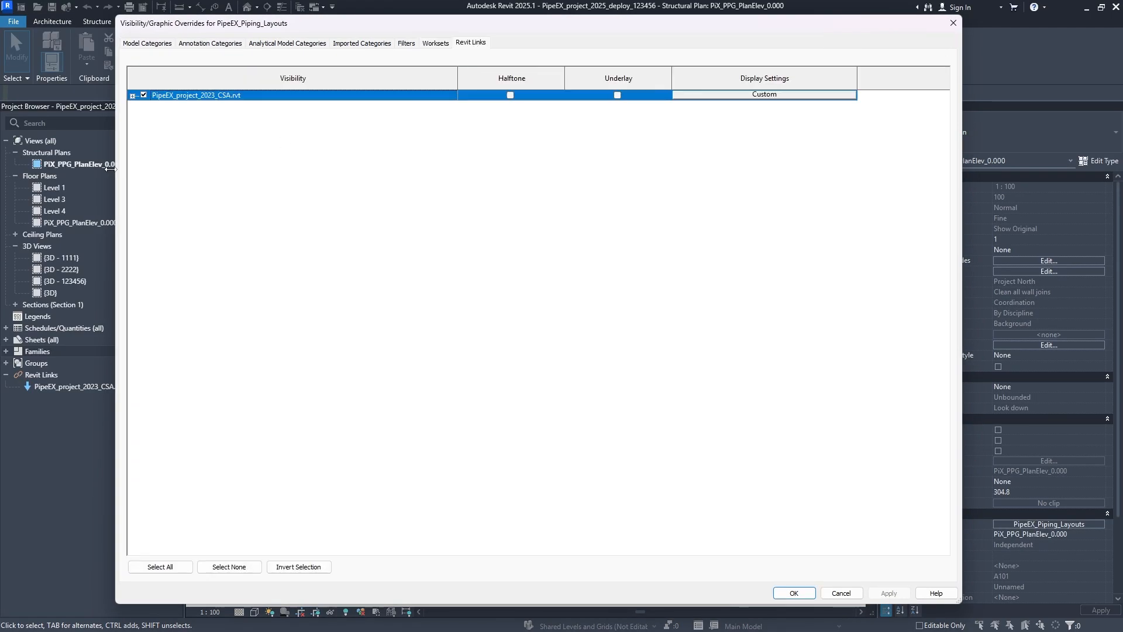
pyautogui.click(133, 96)
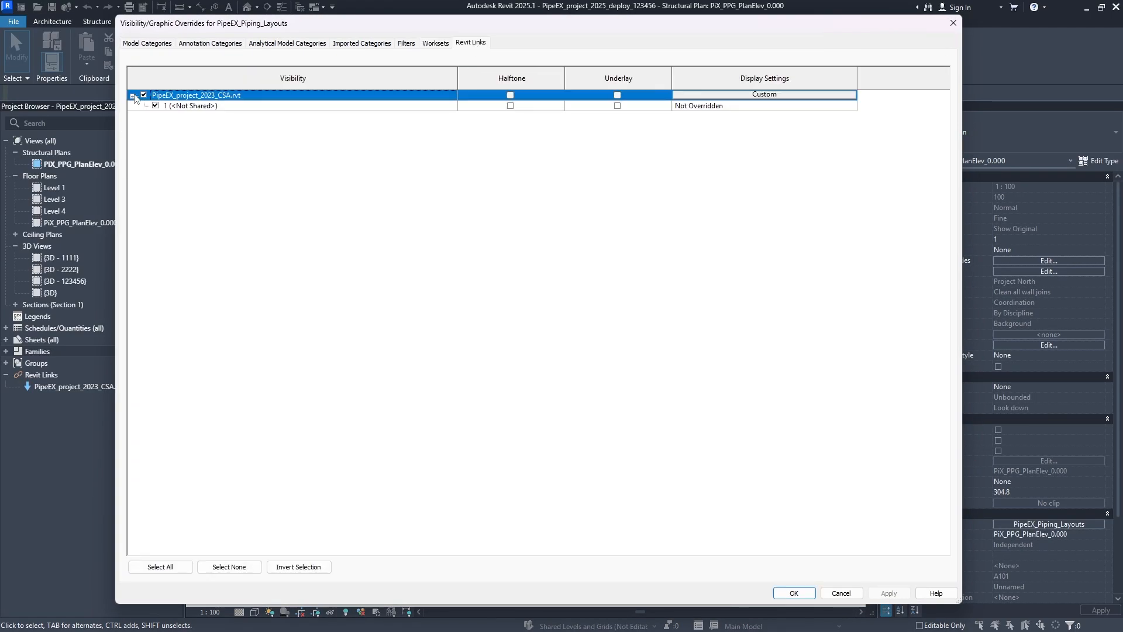
pyautogui.click(811, 93)
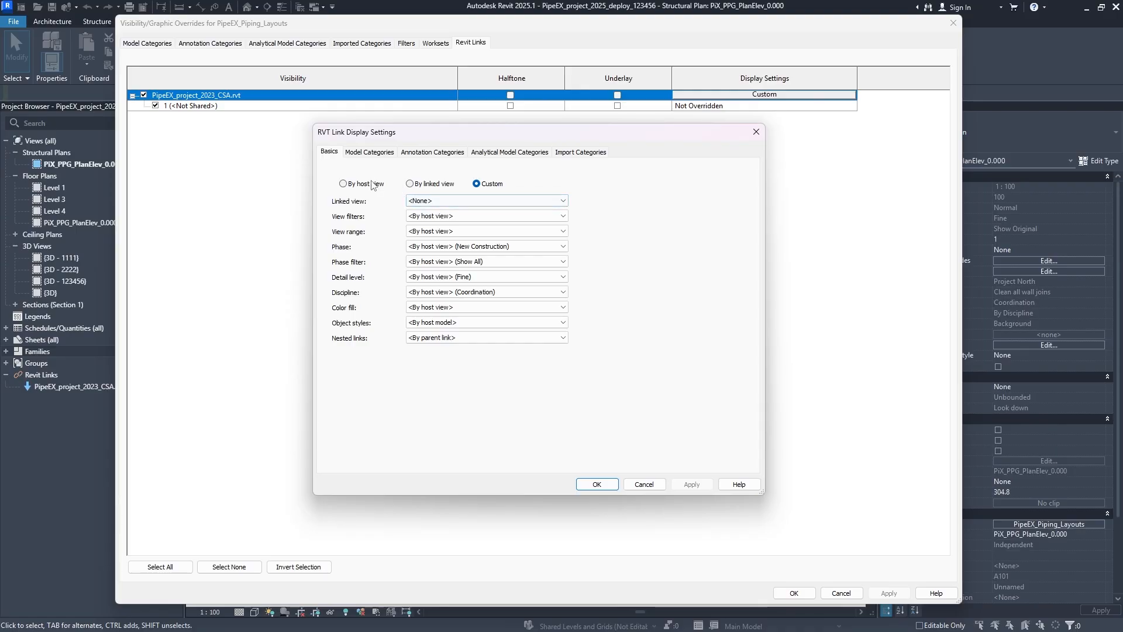
pyautogui.click(343, 184)
pyautogui.click(592, 339)
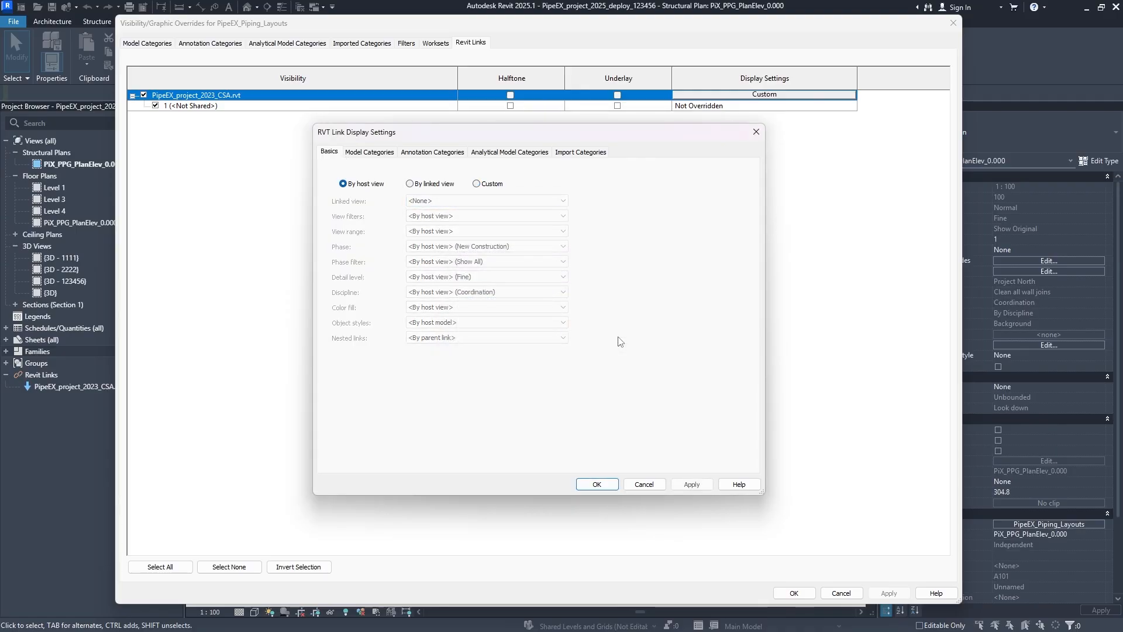
pyautogui.click(694, 489)
pyautogui.click(606, 487)
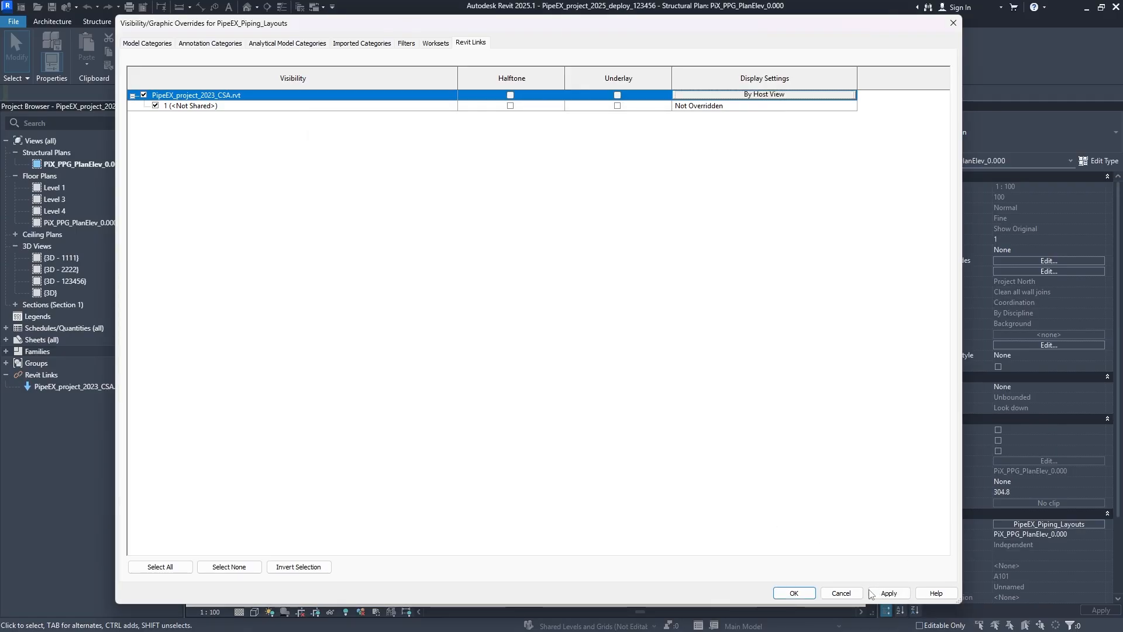
# - Accept the visibility overrides, then apply and accept the PipeEX_Piping_Layouts view template
pyautogui.click(794, 593)
pyautogui.click(717, 536)
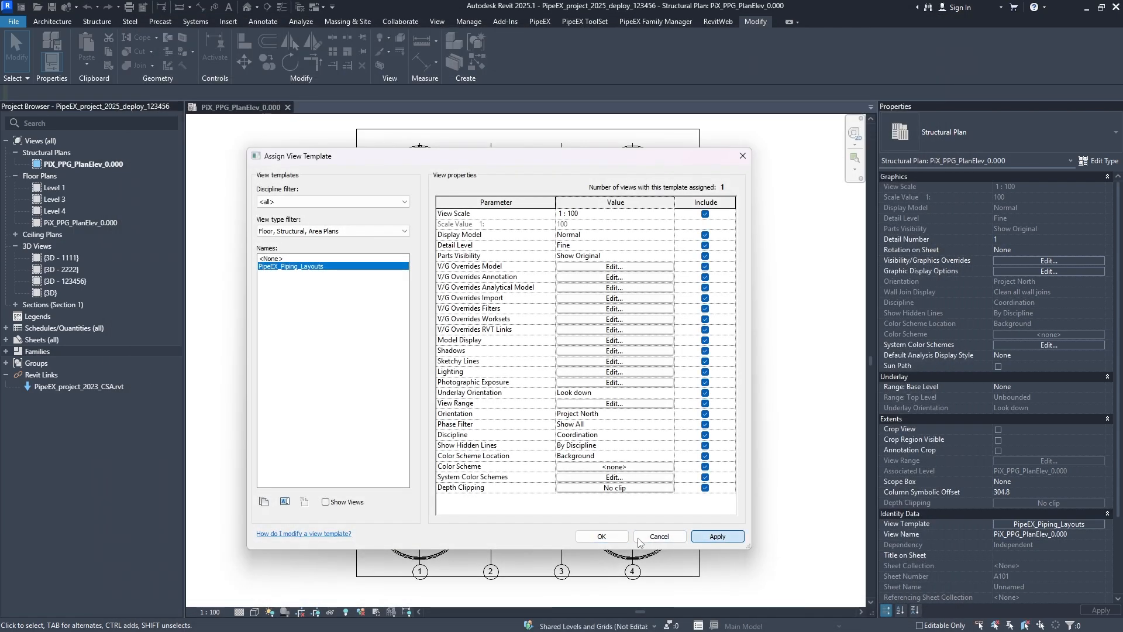
pyautogui.click(601, 536)
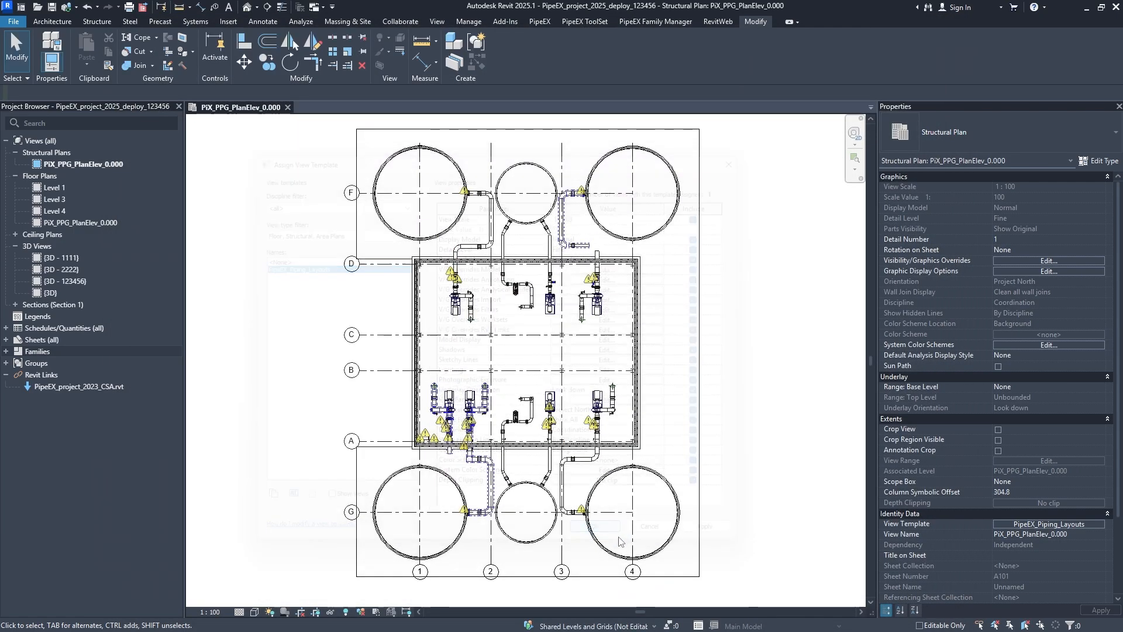
# - Start Copy/Monitor on the linked PipeEX_project_2023_CSA.rvt model and copy its horizontal lettered grids into the host project
pyautogui.click(397, 21)
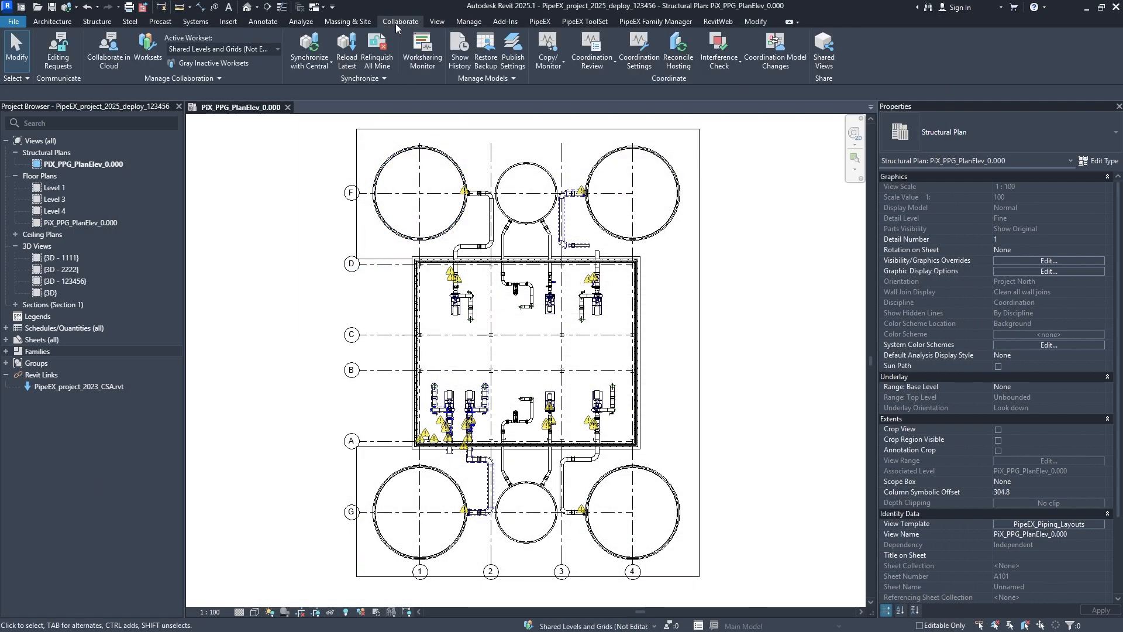
pyautogui.click(550, 52)
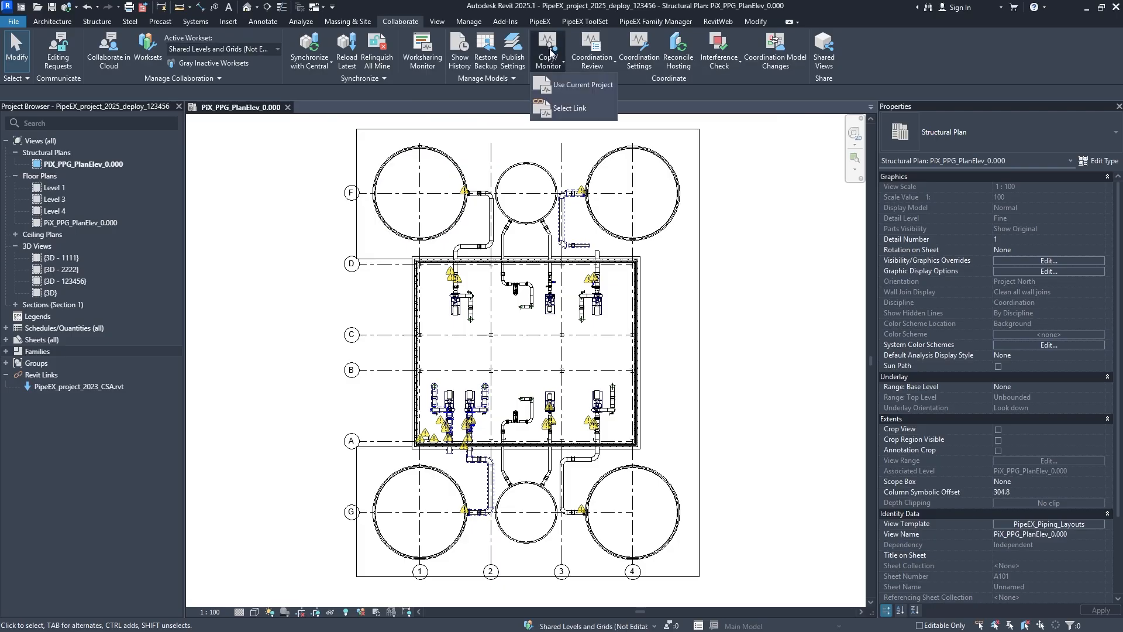
pyautogui.click(571, 109)
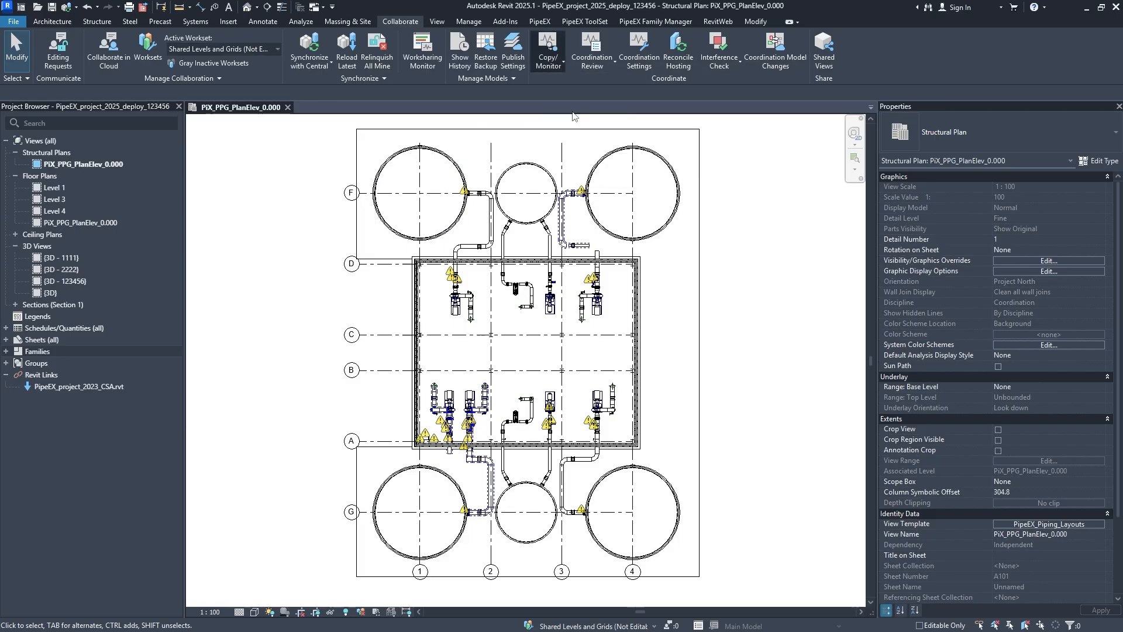
pyautogui.click(704, 260)
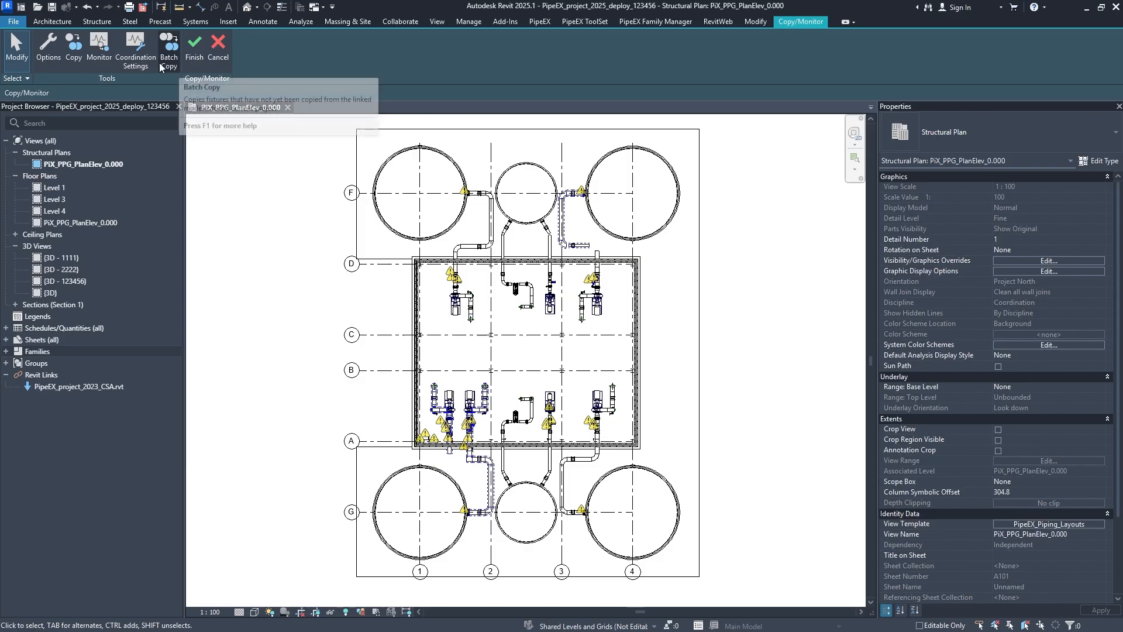
pyautogui.click(76, 52)
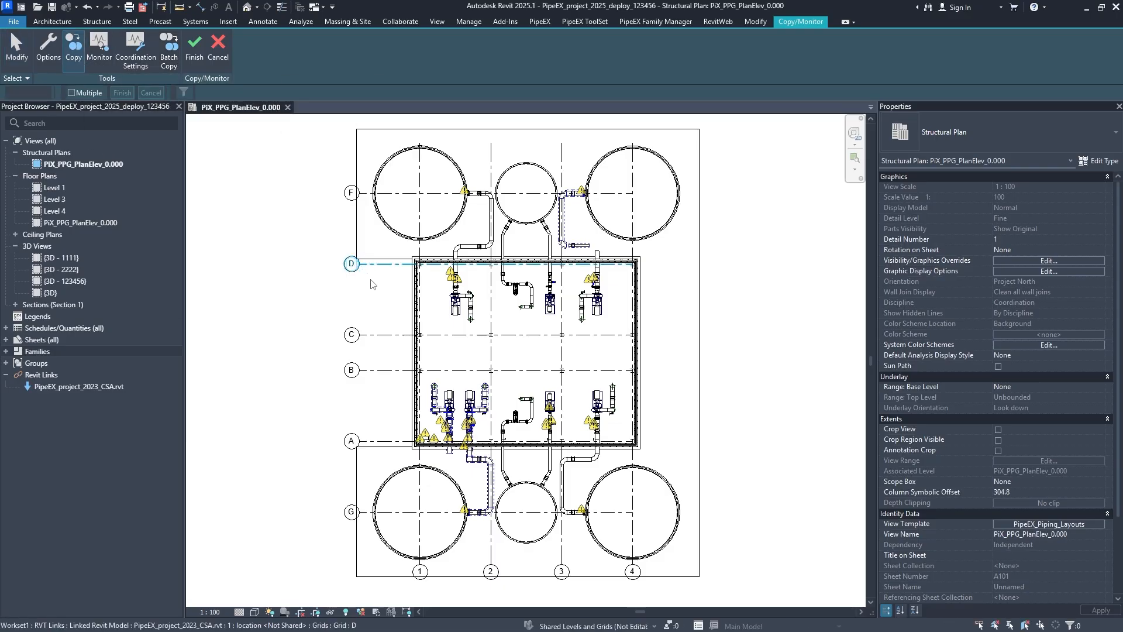
pyautogui.click(364, 195)
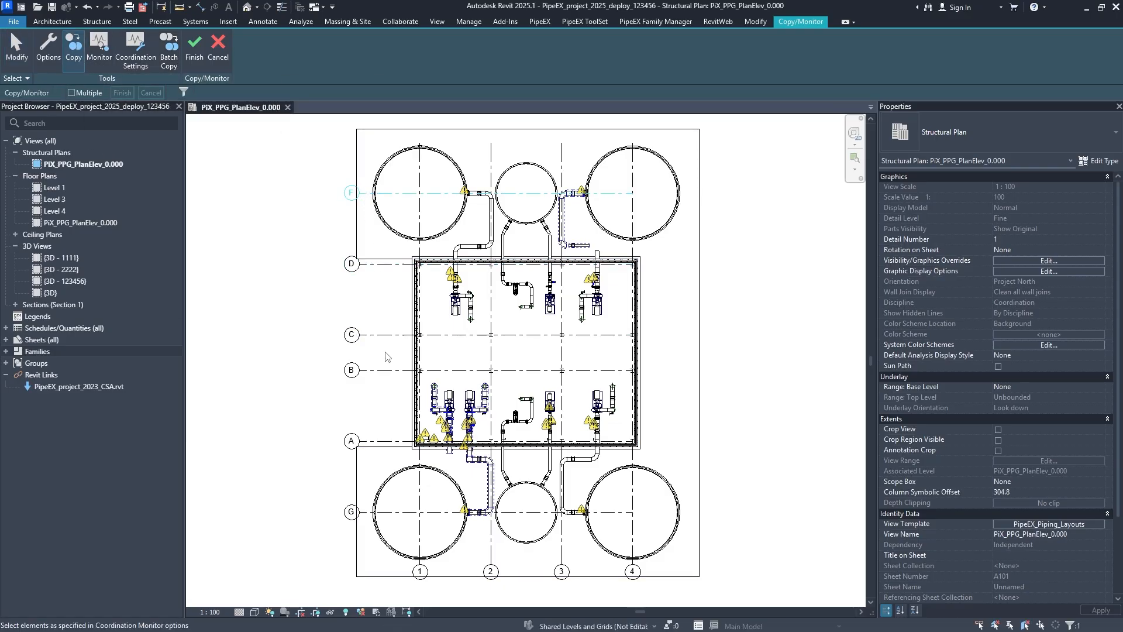
pyautogui.click(381, 370)
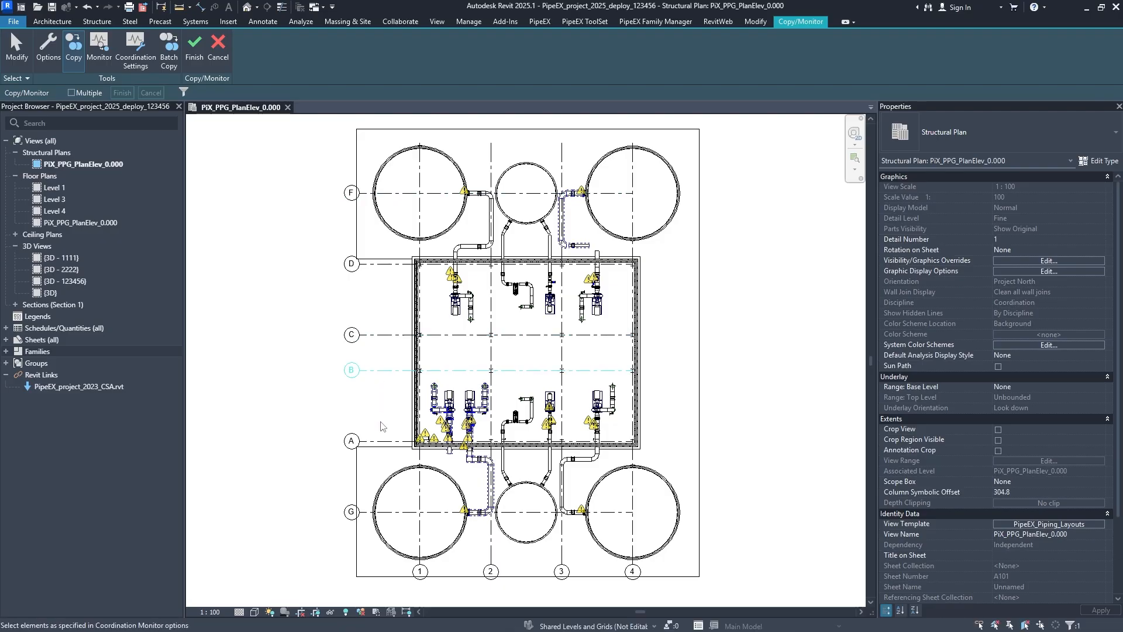
pyautogui.click(386, 441)
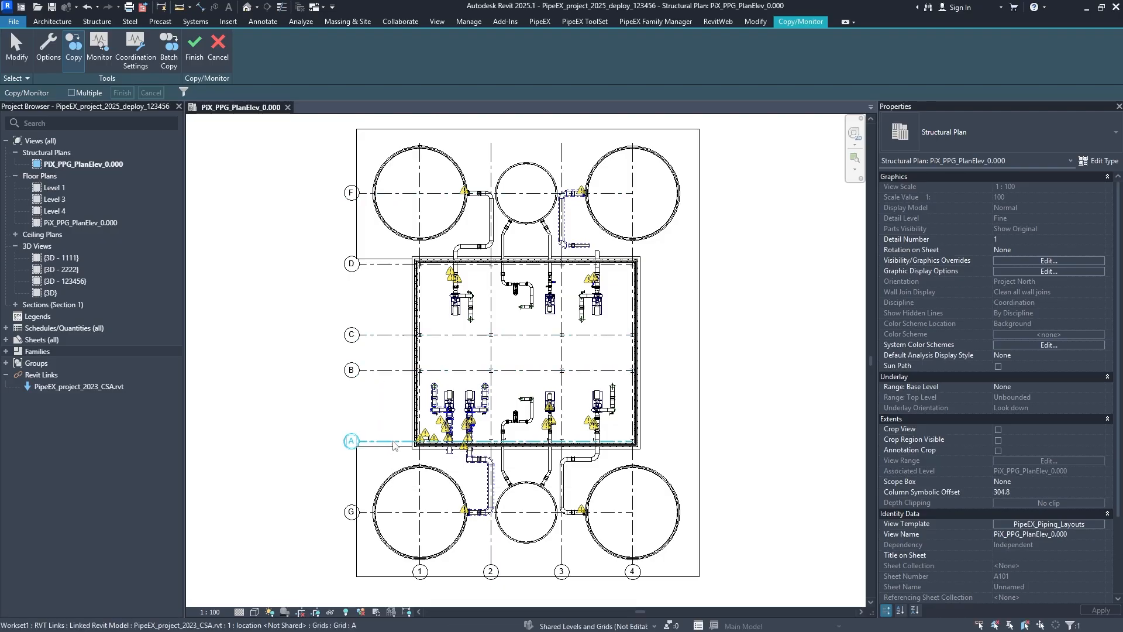
pyautogui.click(352, 514)
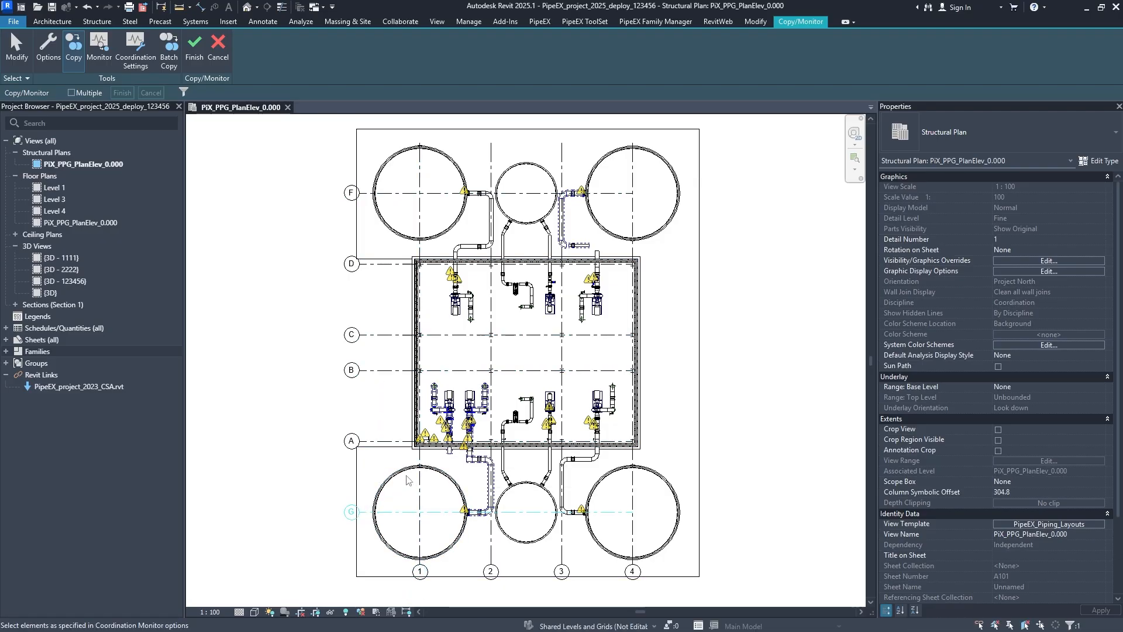
# - Copy the linked model's vertical grids 1, 2, 3 and 4 and finish the Copy/Monitor session
pyautogui.click(431, 576)
pyautogui.click(489, 573)
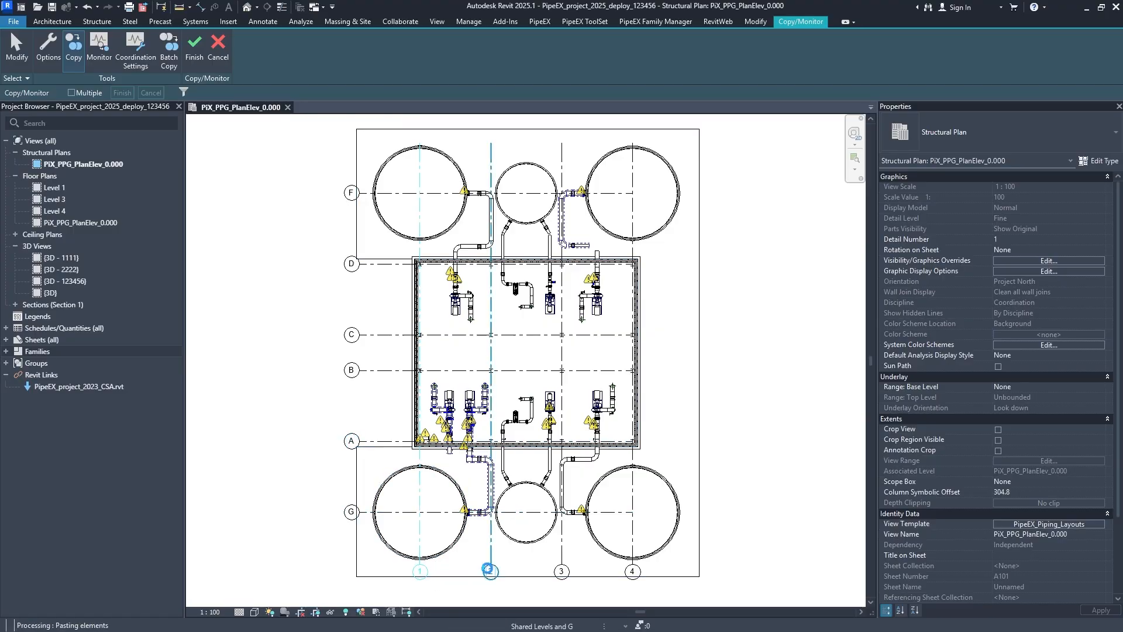
pyautogui.click(560, 572)
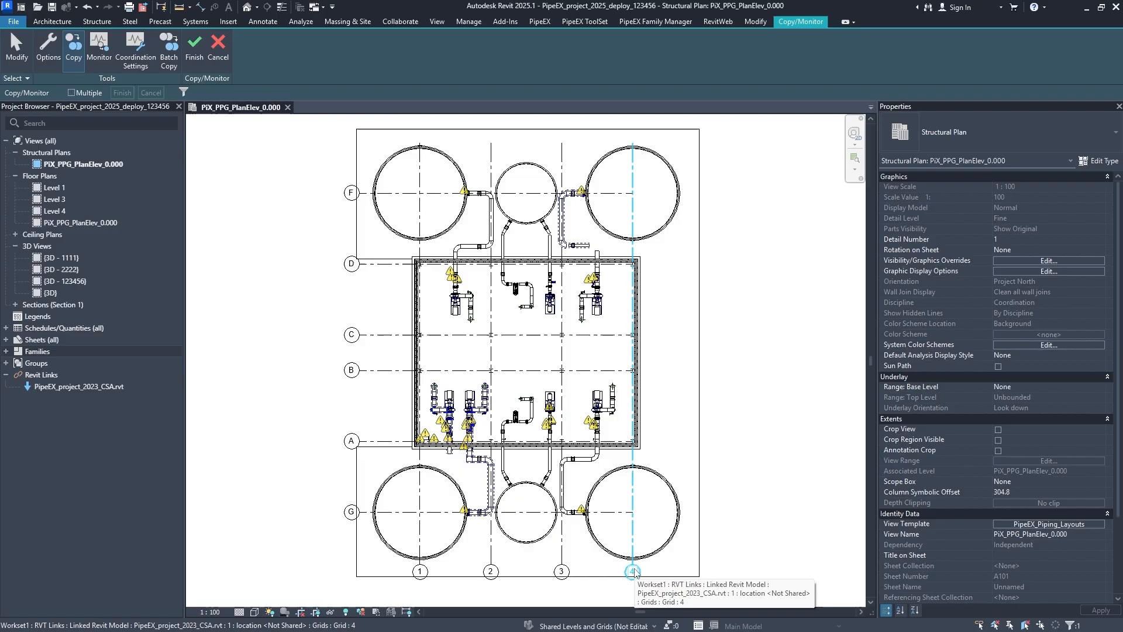
pyautogui.click(633, 571)
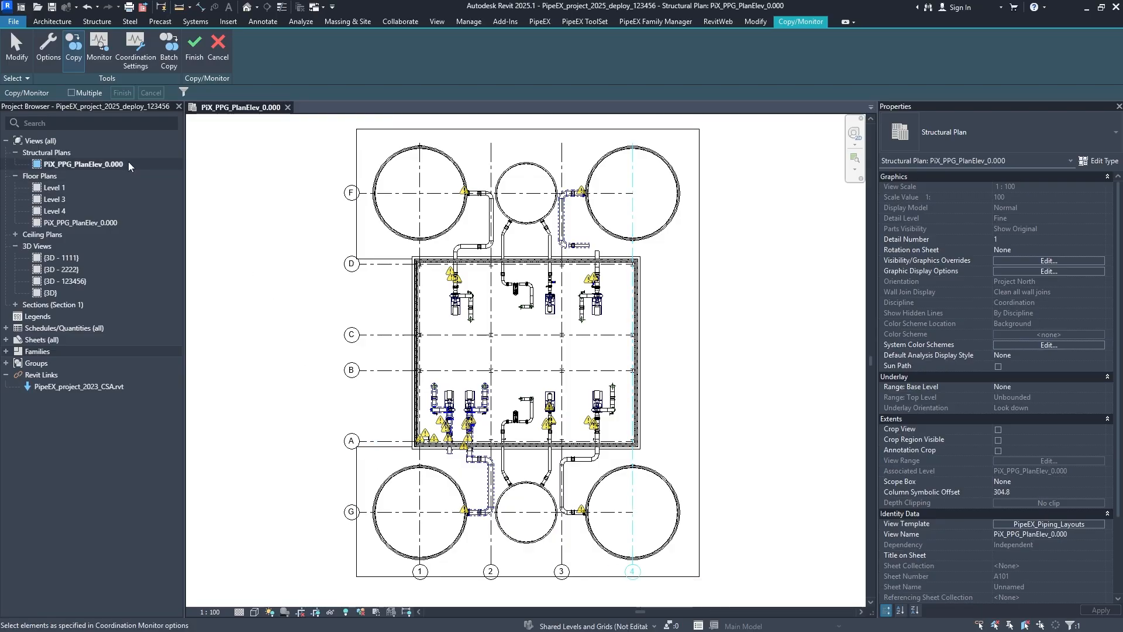
pyautogui.click(188, 57)
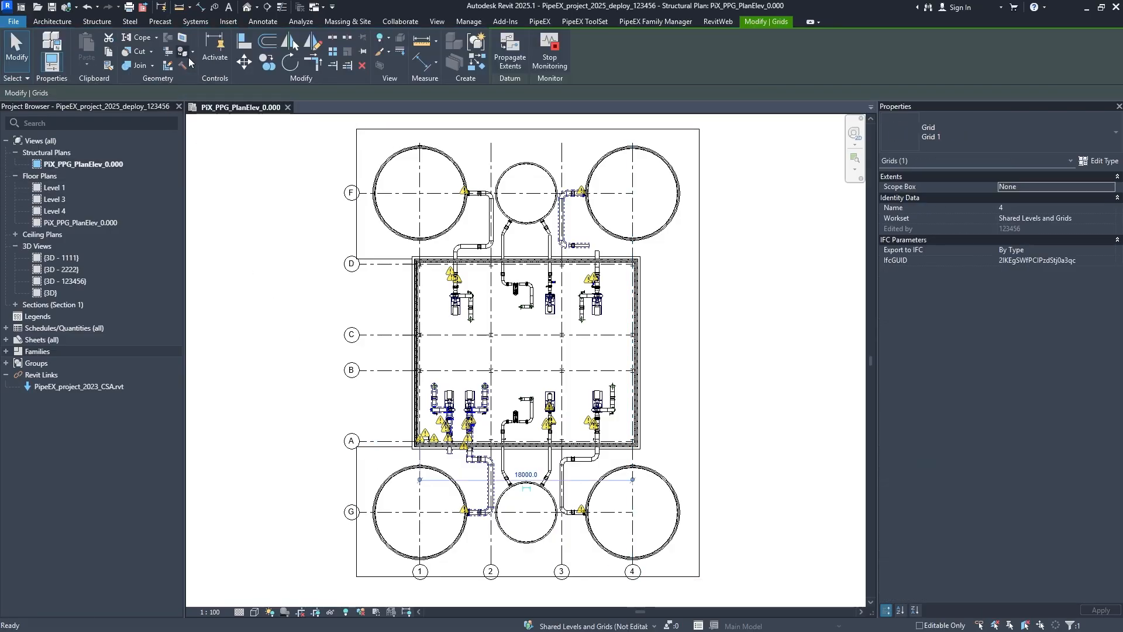
# - Inspect grid B in the plan to see whether it is a host or linked element, and clear the selection
pyautogui.click(379, 372)
pyautogui.press('Escape')
pyautogui.click(380, 375)
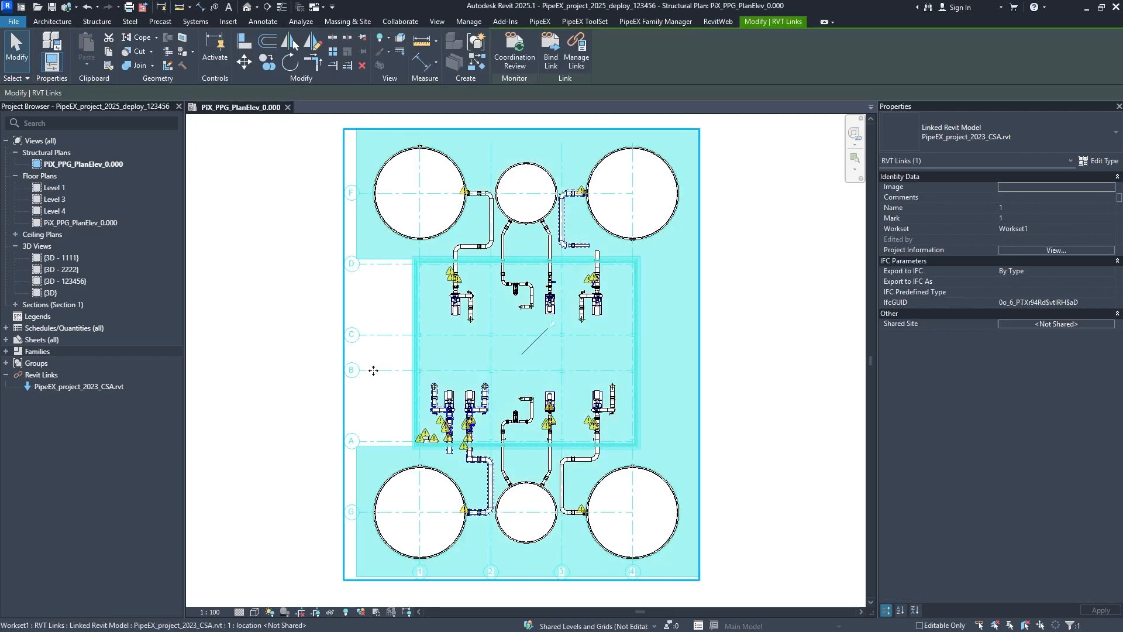
pyautogui.press('Escape')
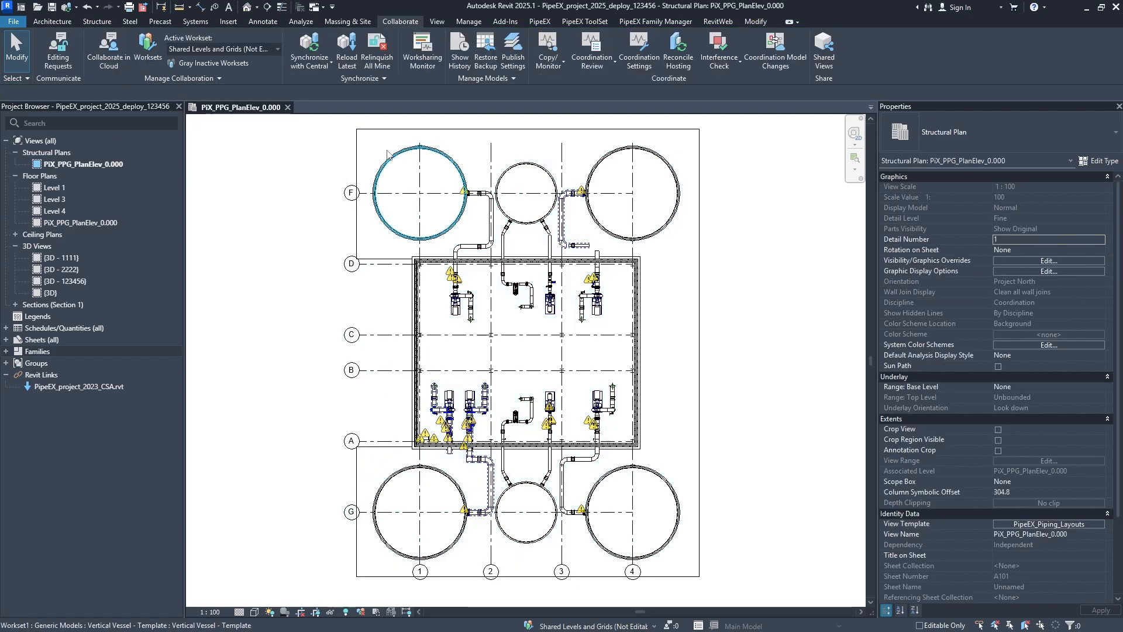
# - Restart Copy/Monitor on the linked model with multiple copying enabled and select grids C, B, D and F
pyautogui.click(547, 65)
pyautogui.click(566, 109)
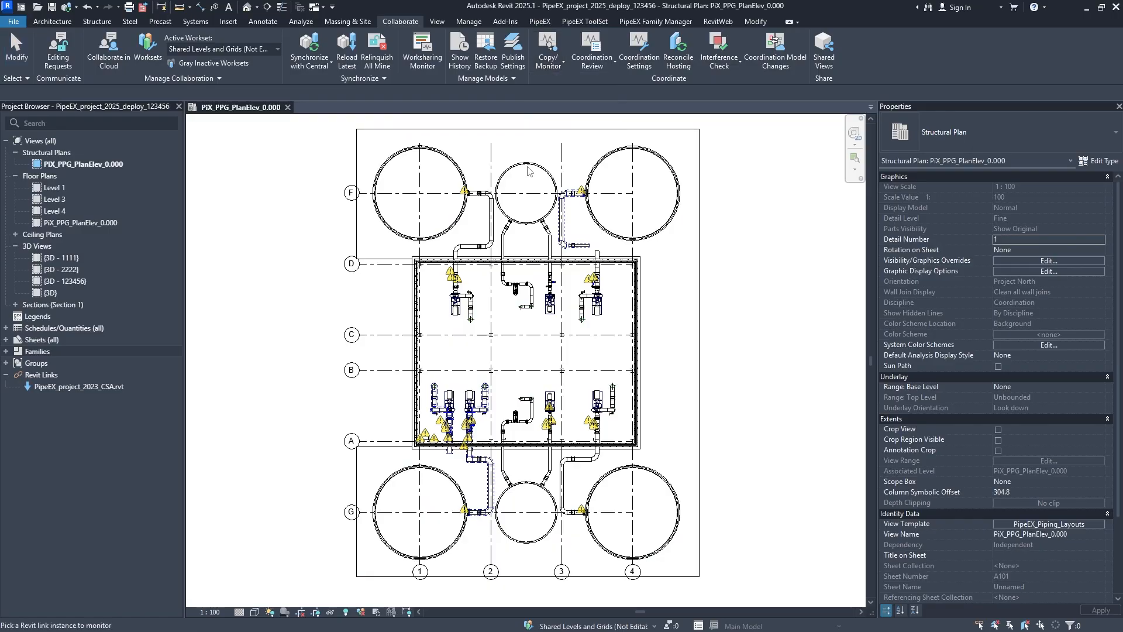
pyautogui.click(398, 339)
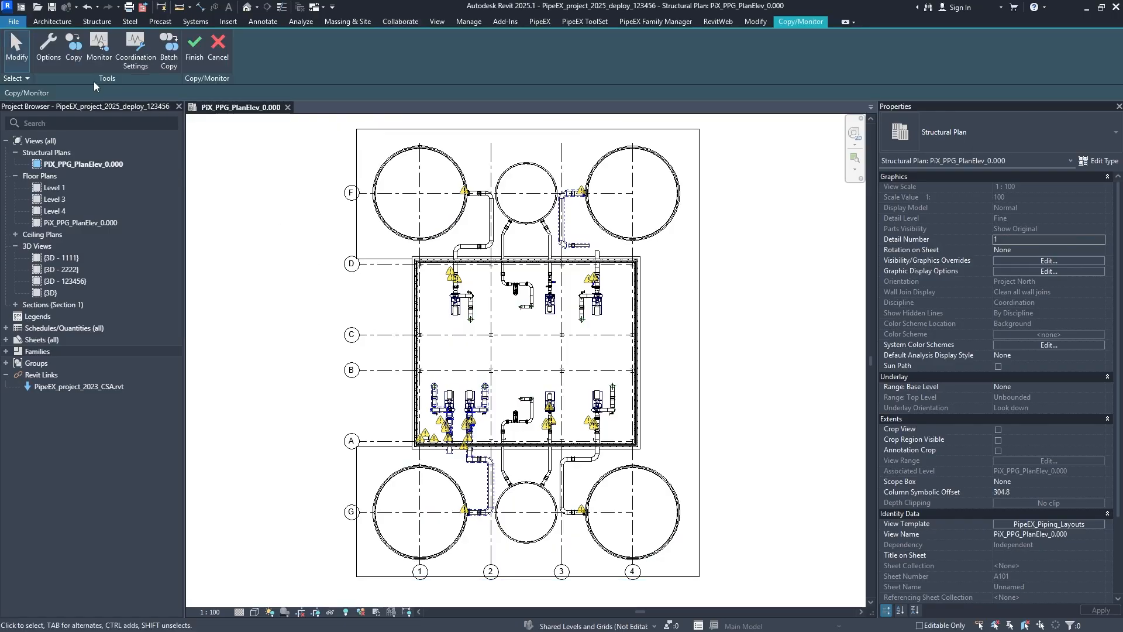
pyautogui.click(74, 49)
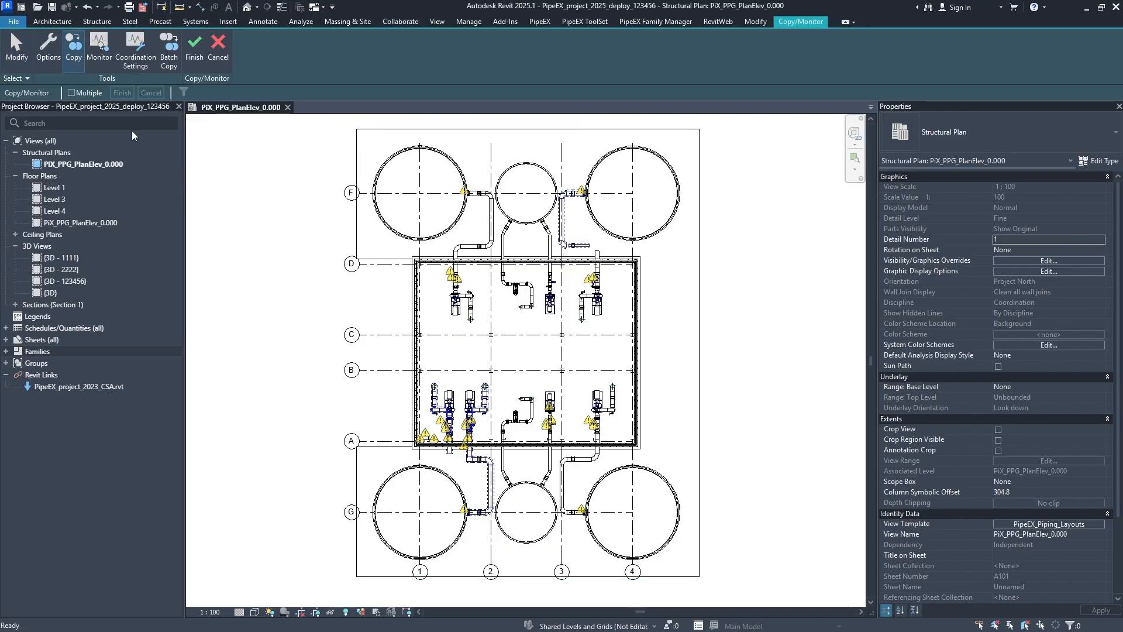
pyautogui.click(79, 93)
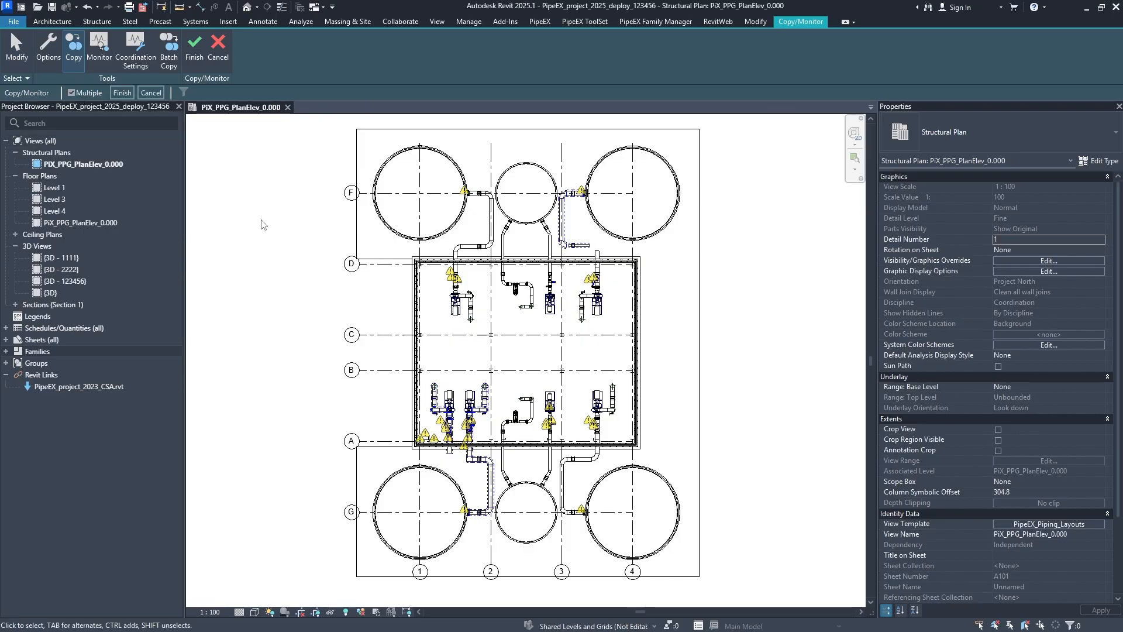
pyautogui.click(392, 335)
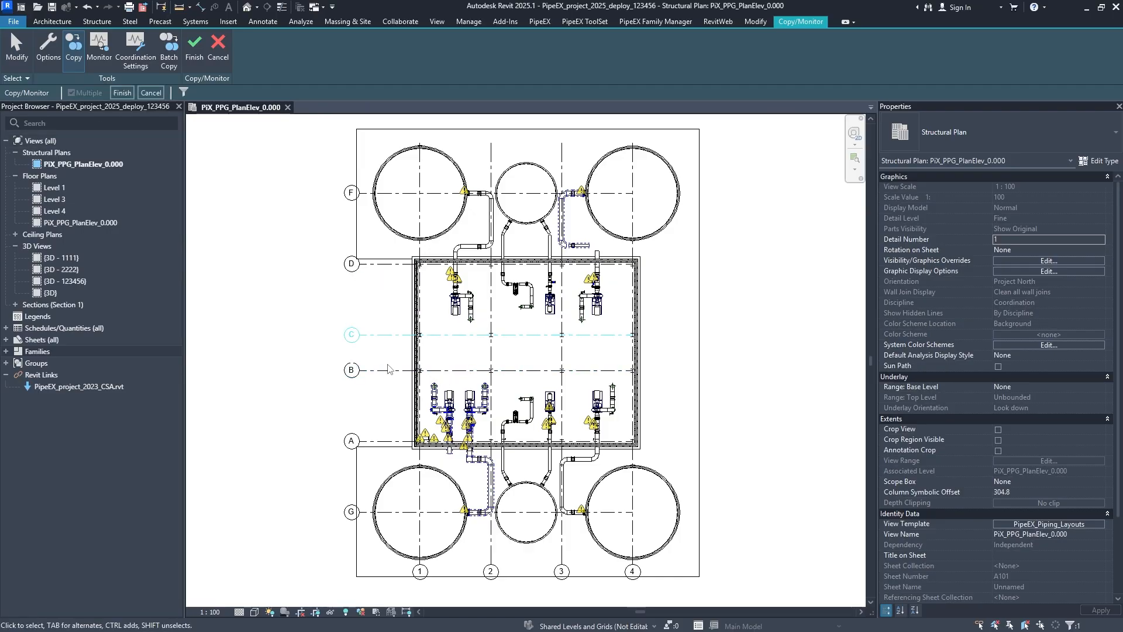
pyautogui.click(389, 371)
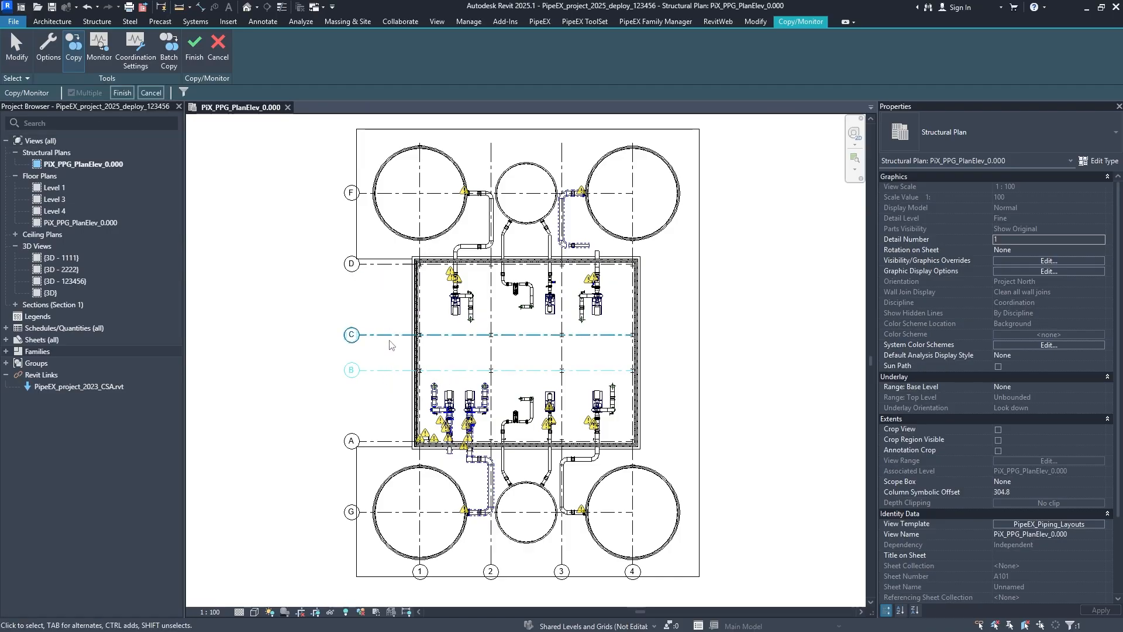
pyautogui.click(380, 259)
pyautogui.click(374, 193)
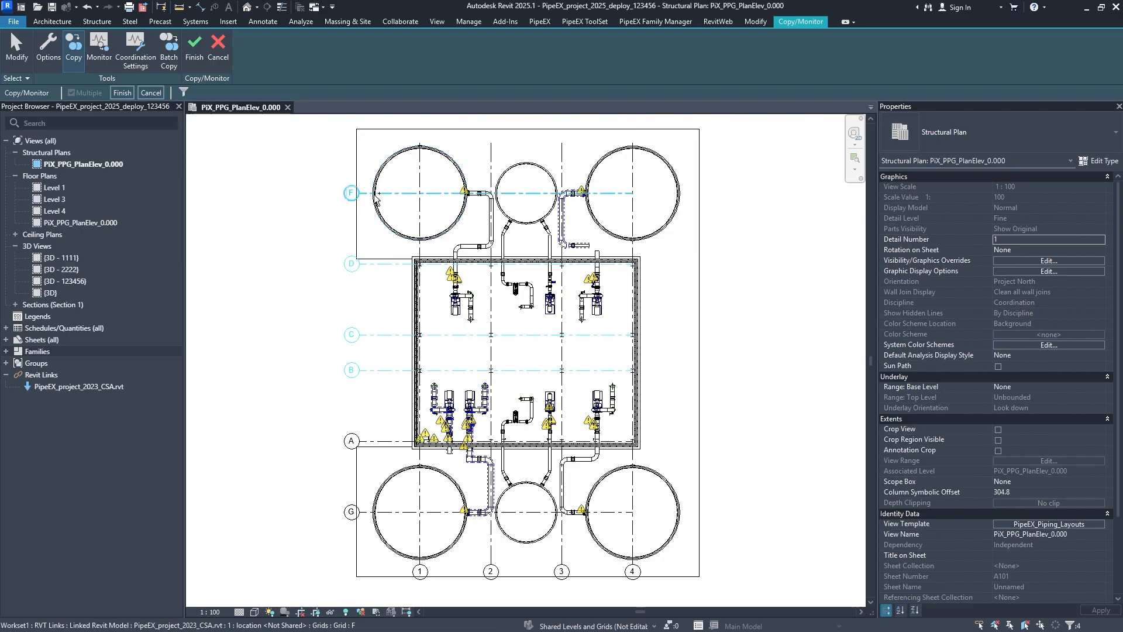
# - Add grids 1 to 4, A and G to the selection, try to copy them all, and finish Copy/Monitor
pyautogui.click(420, 181)
pyautogui.click(495, 171)
pyautogui.click(562, 171)
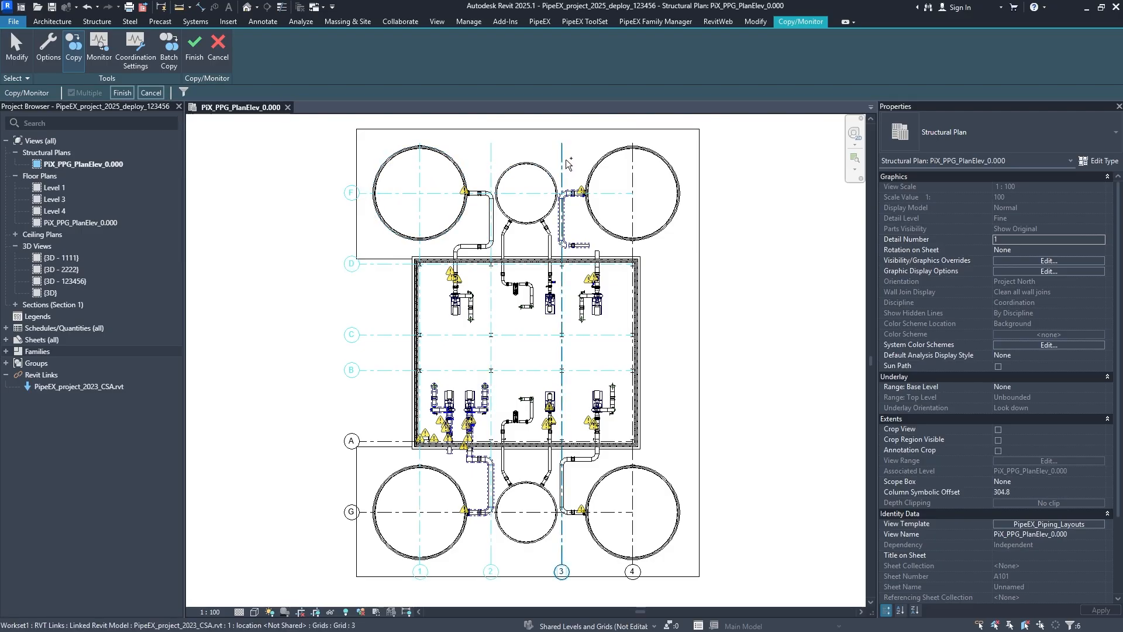
pyautogui.click(634, 175)
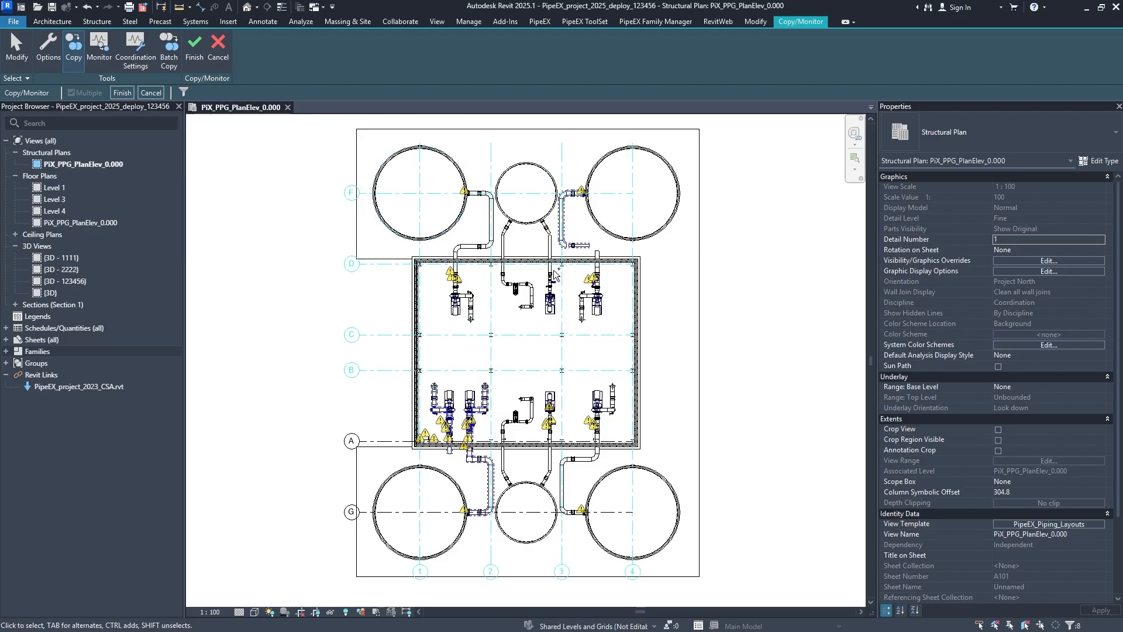
pyautogui.click(381, 441)
pyautogui.click(366, 512)
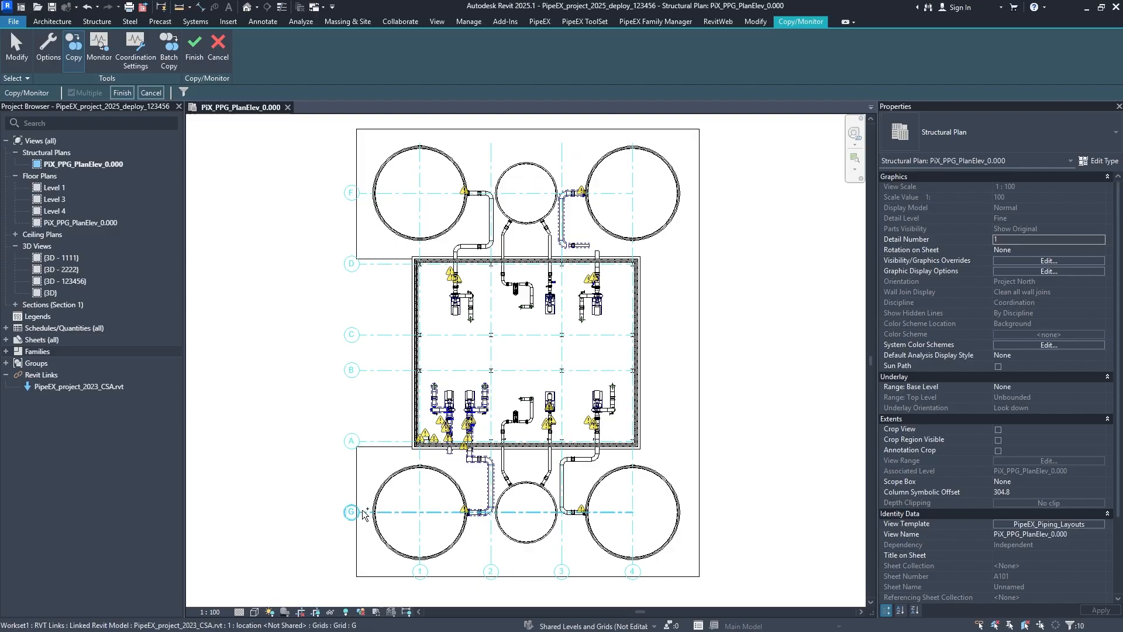
pyautogui.click(123, 93)
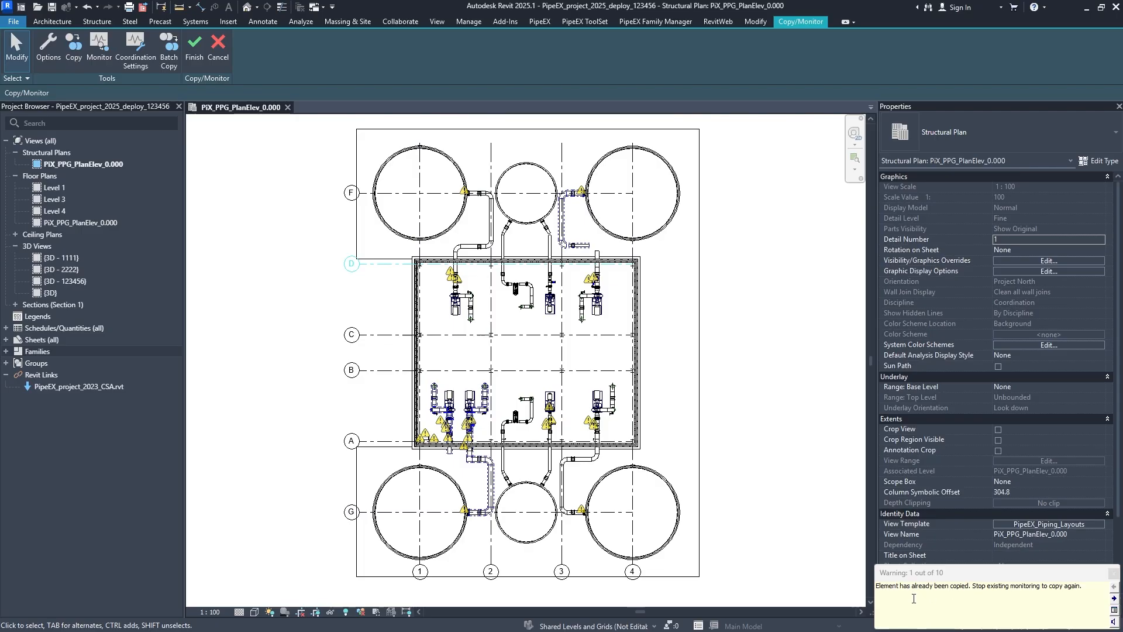
pyautogui.click(191, 63)
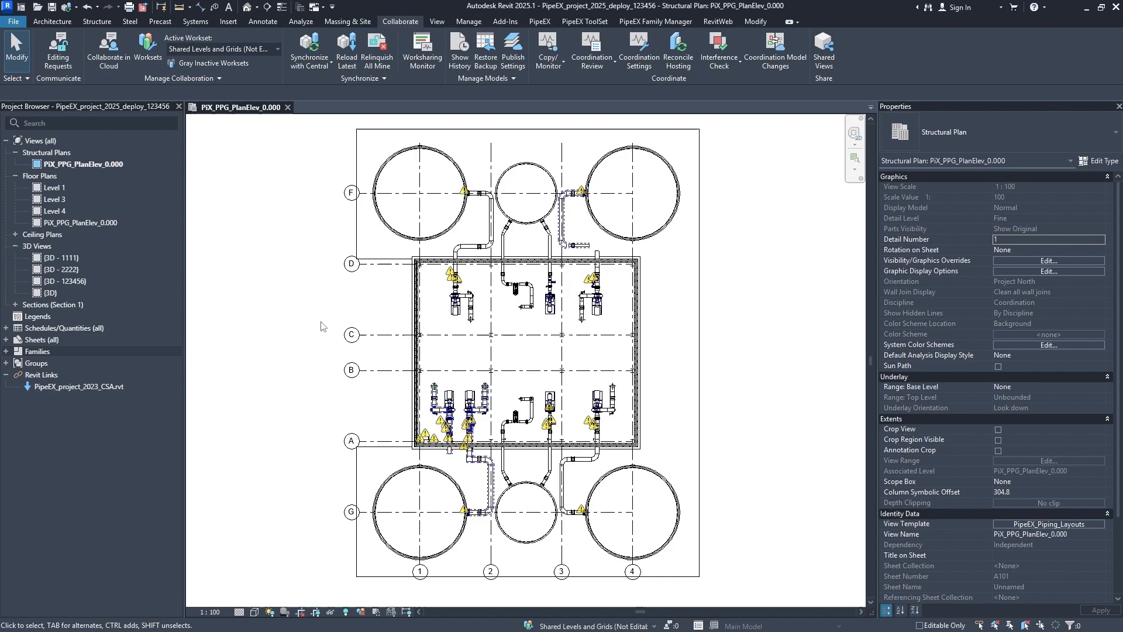
# - Recheck the overlapping elements at grid B by selecting the linked grid and the linked model, clearing each selection
pyautogui.click(364, 373)
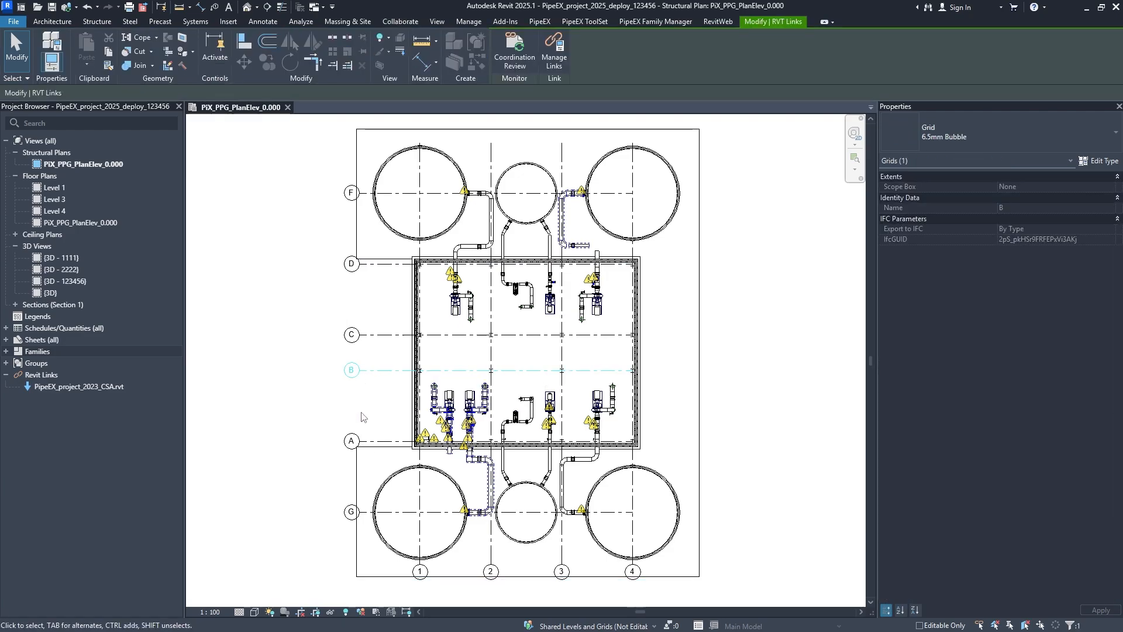
pyautogui.click(369, 371)
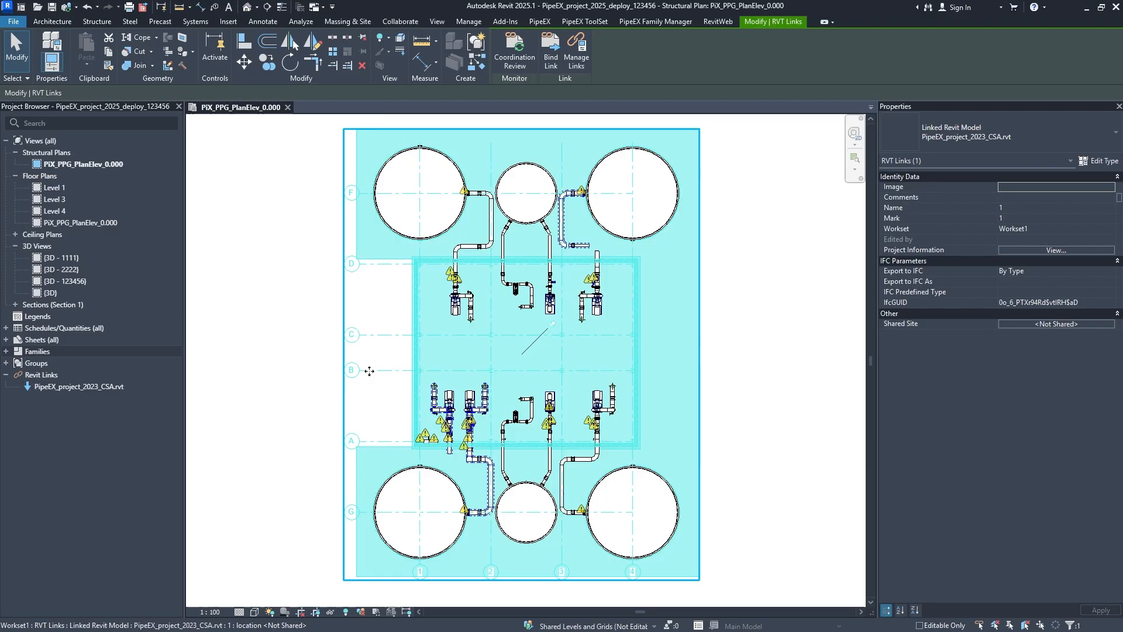
pyautogui.press('Escape')
pyautogui.click(367, 372)
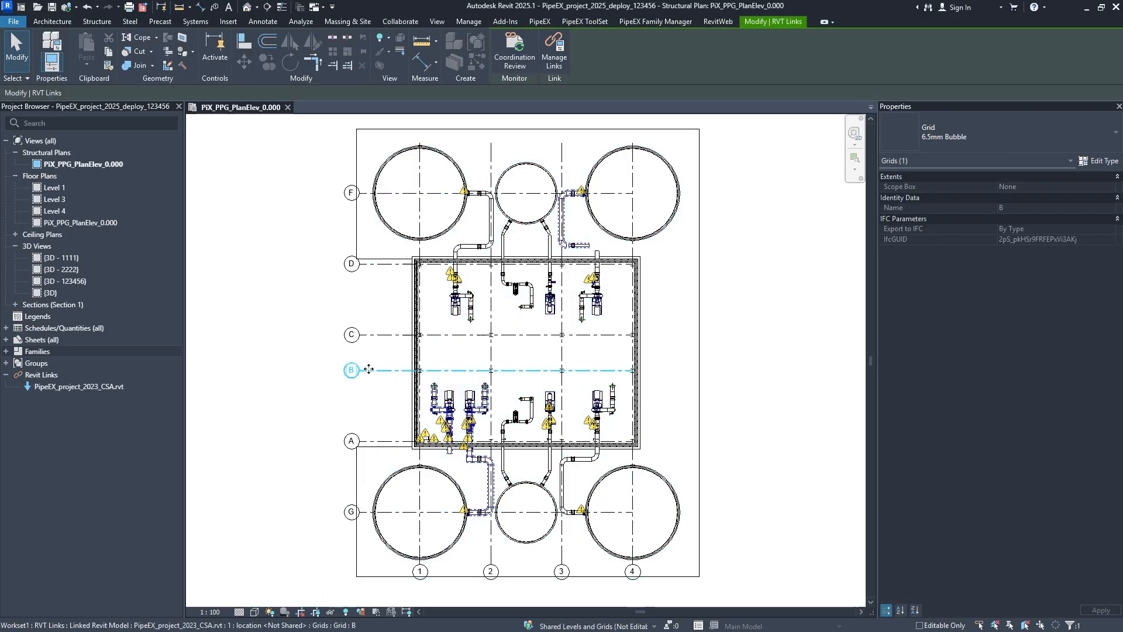
pyautogui.click(235, 421)
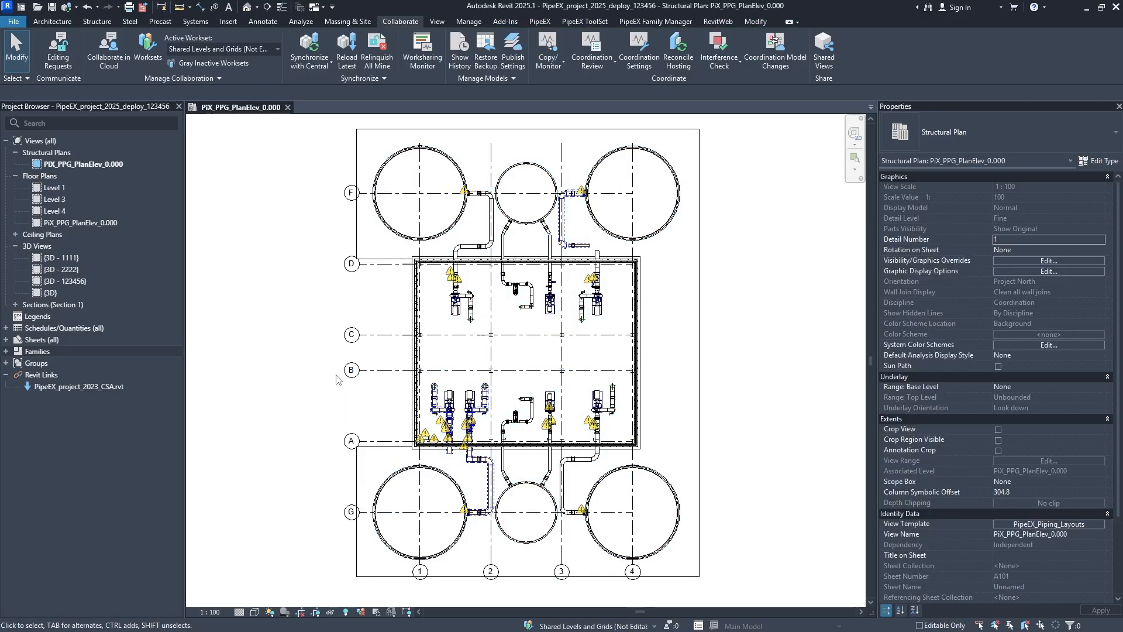
pyautogui.click(403, 376)
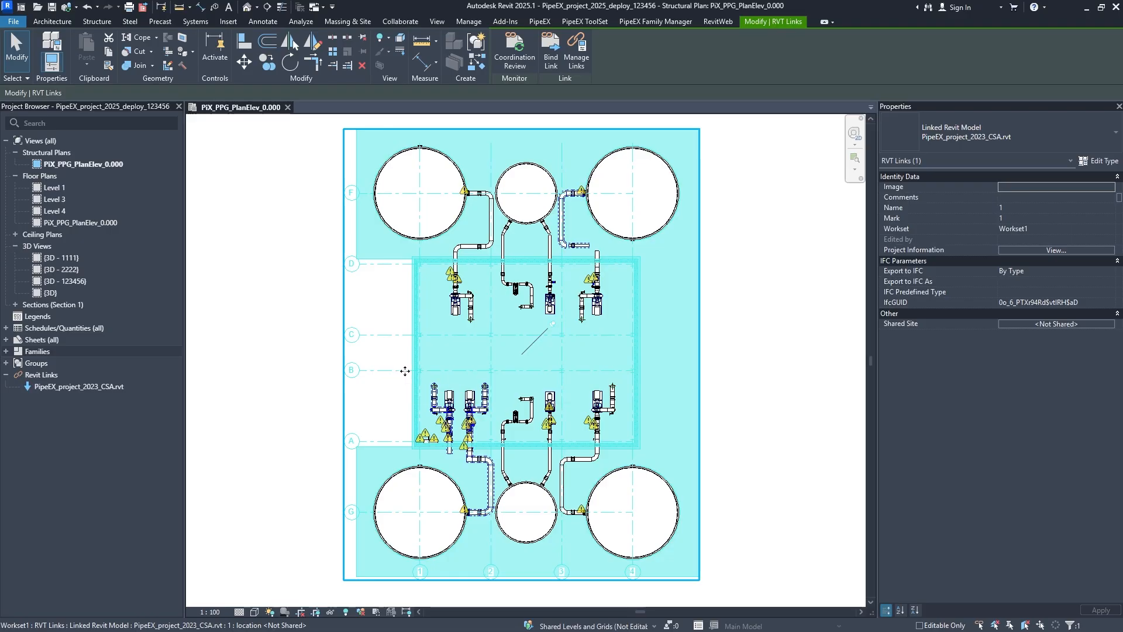
pyautogui.click(241, 397)
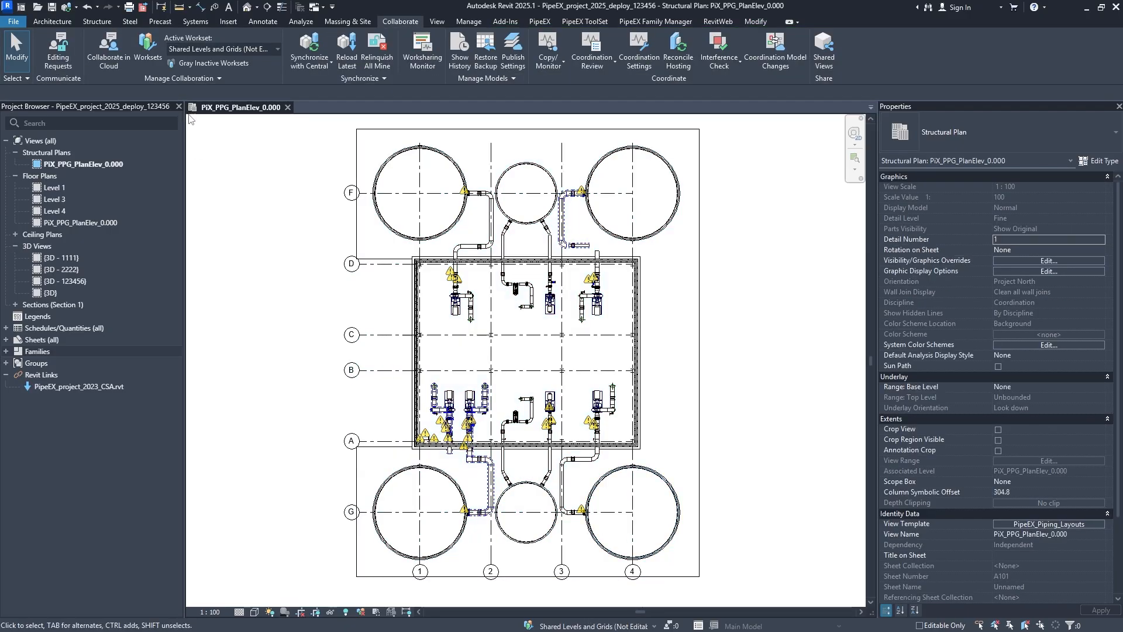
# - Set the Shared Levels and Grids workset to Use Global Setting (Visible) in the PipeEX_Piping_Layouts template, and check grid B in the plan
pyautogui.click(141, 63)
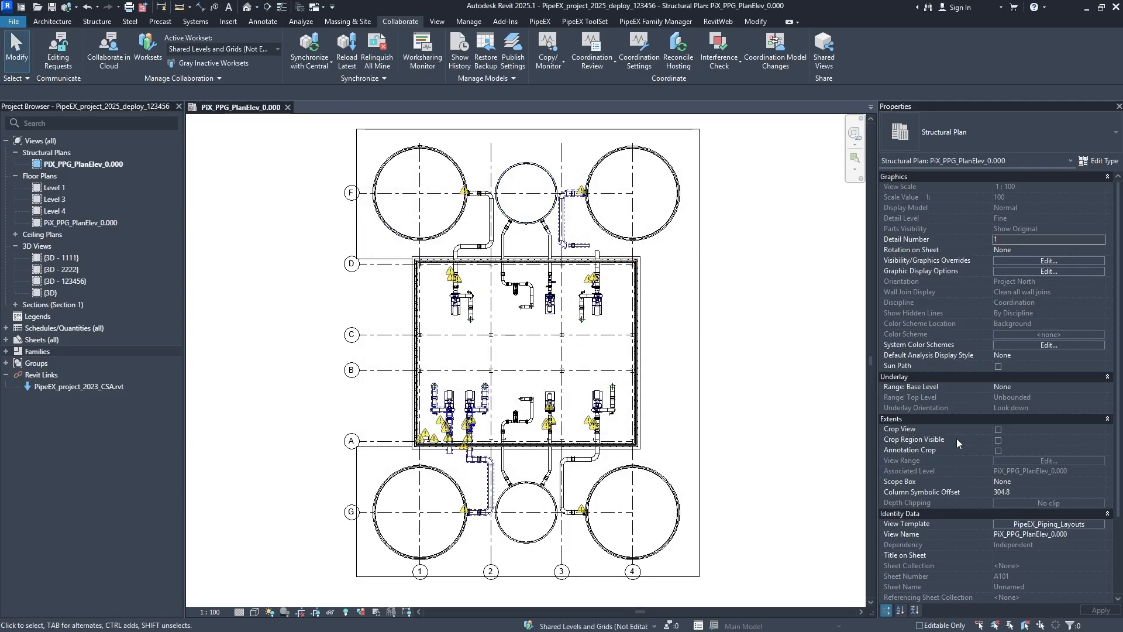
pyautogui.click(1051, 525)
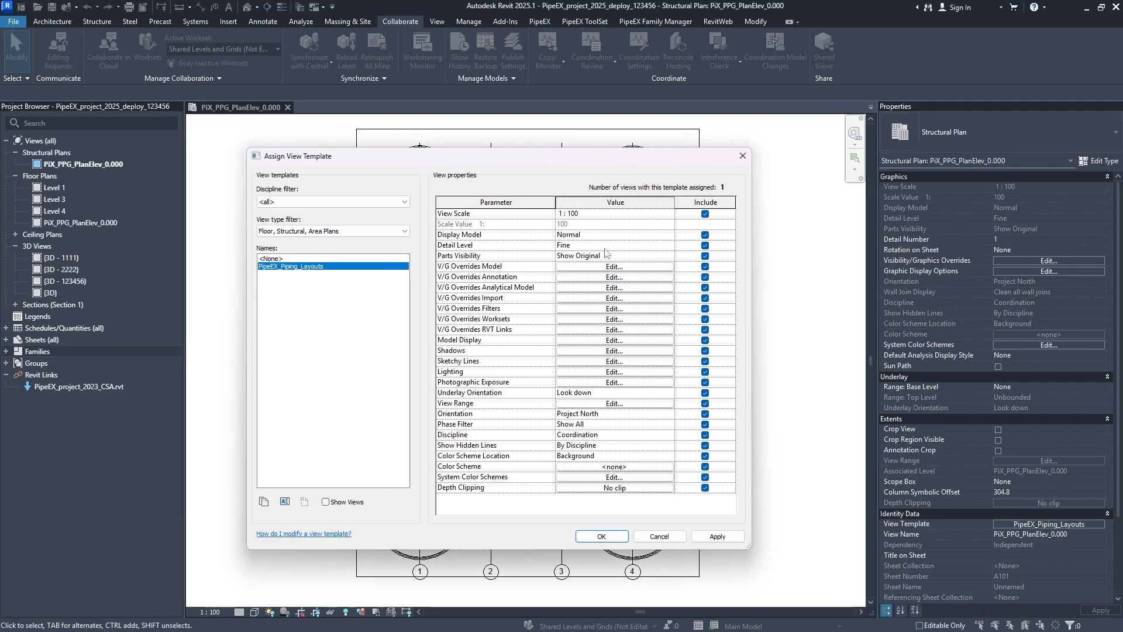
pyautogui.click(614, 267)
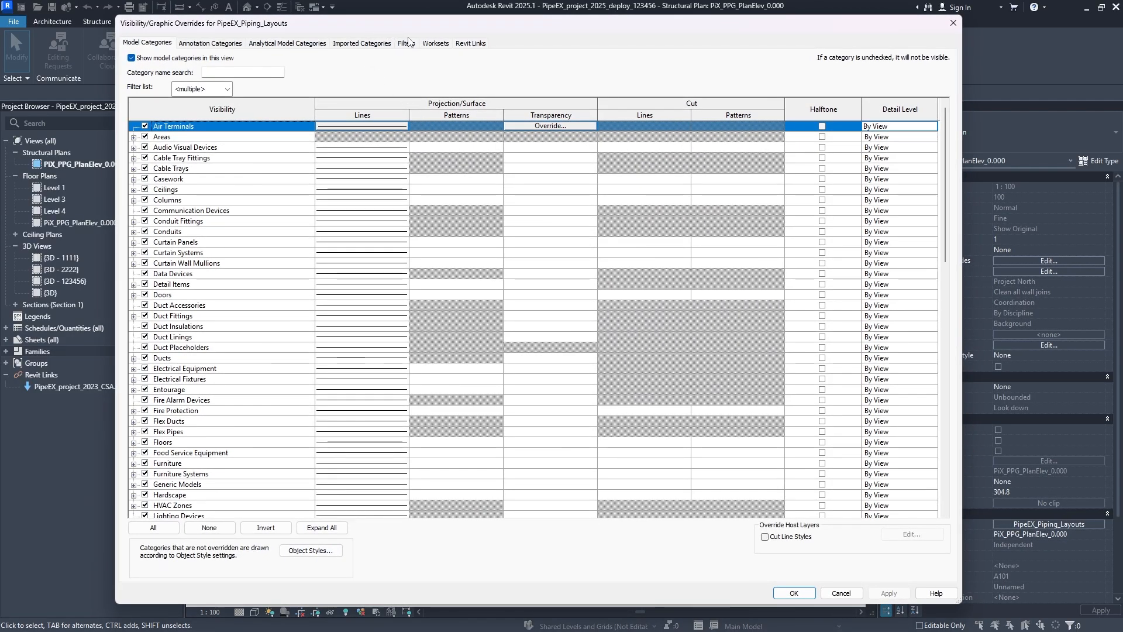
pyautogui.click(408, 44)
pyautogui.click(431, 43)
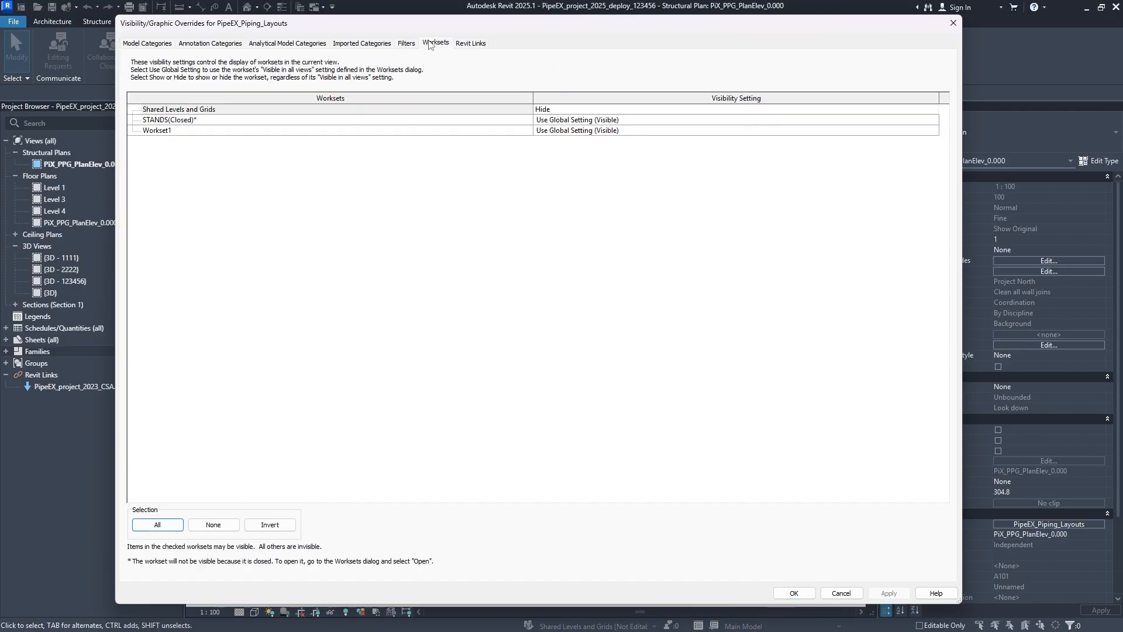
pyautogui.click(936, 120)
pyautogui.click(936, 110)
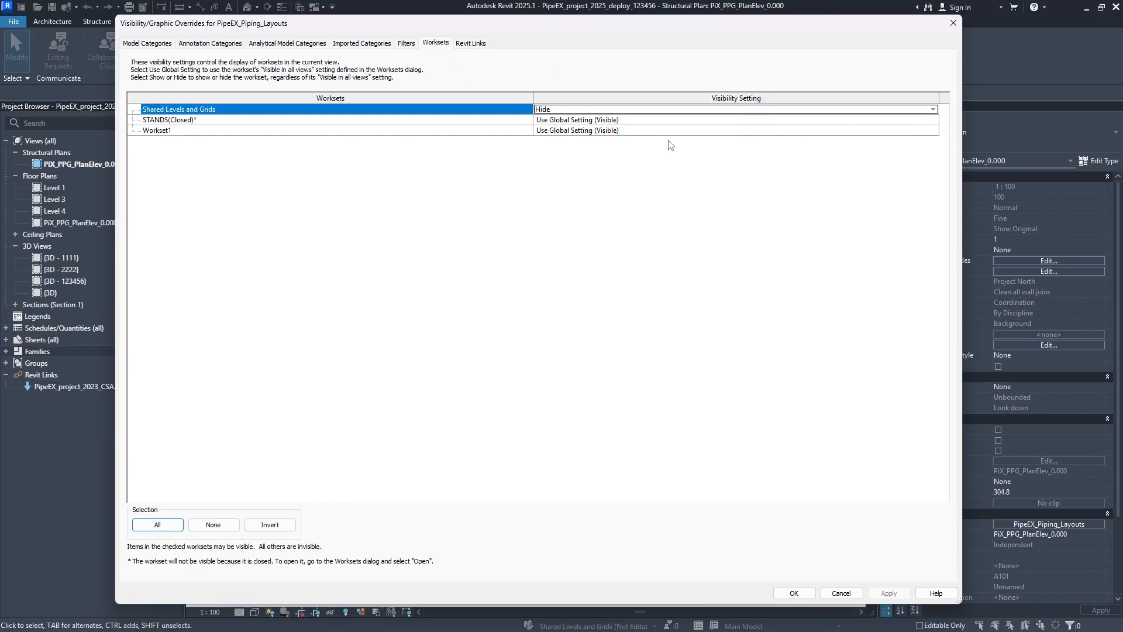
pyautogui.click(936, 110)
pyautogui.click(594, 136)
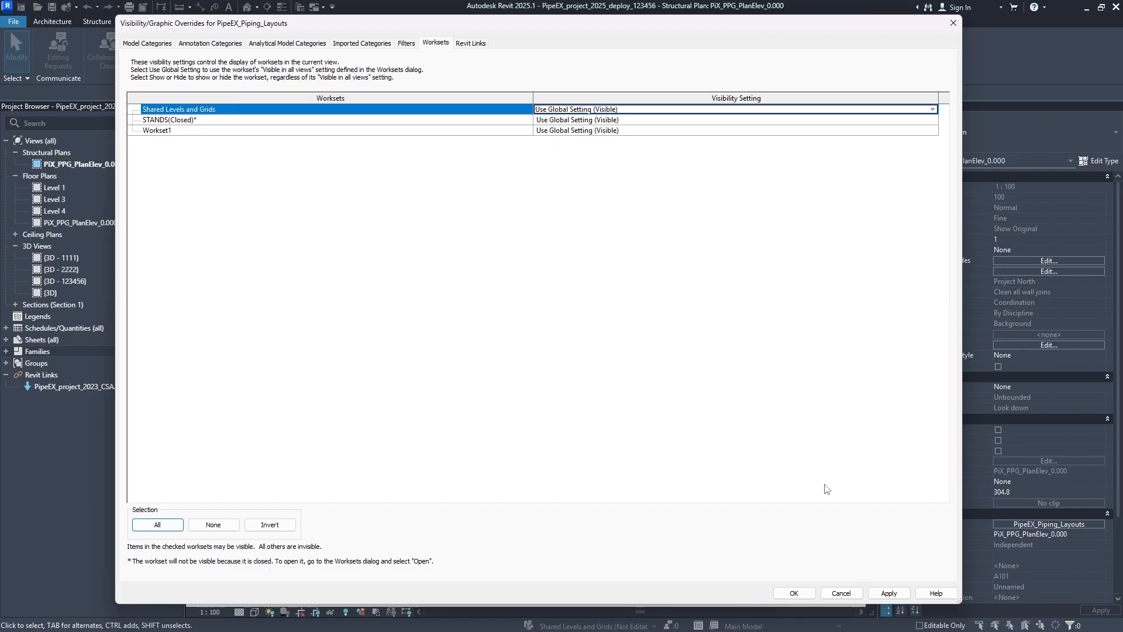
pyautogui.click(889, 593)
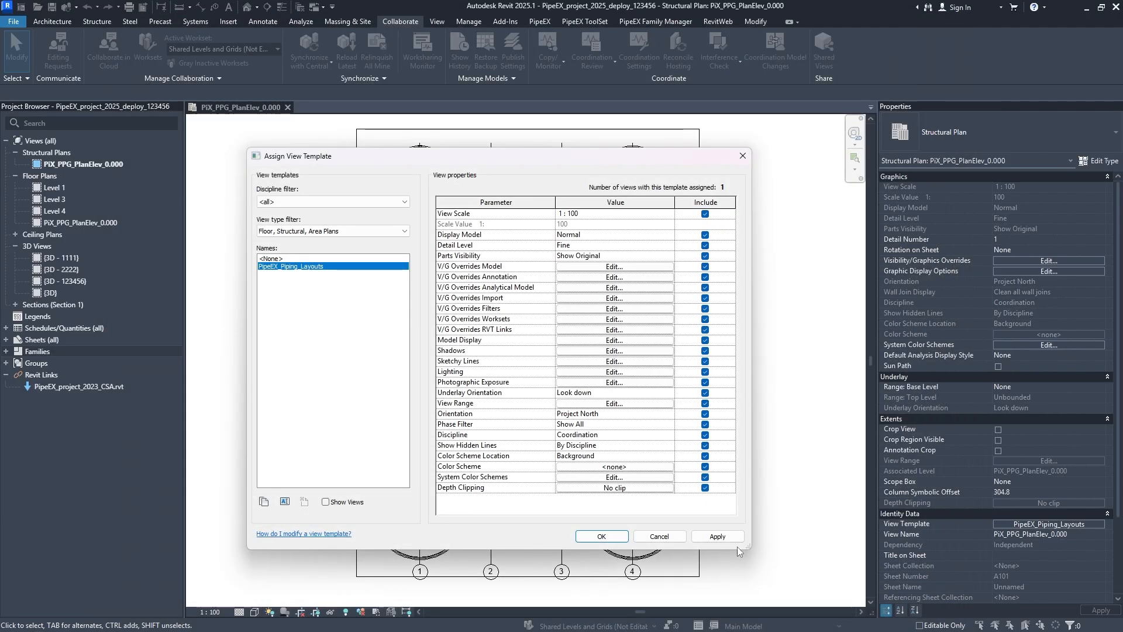
pyautogui.click(601, 536)
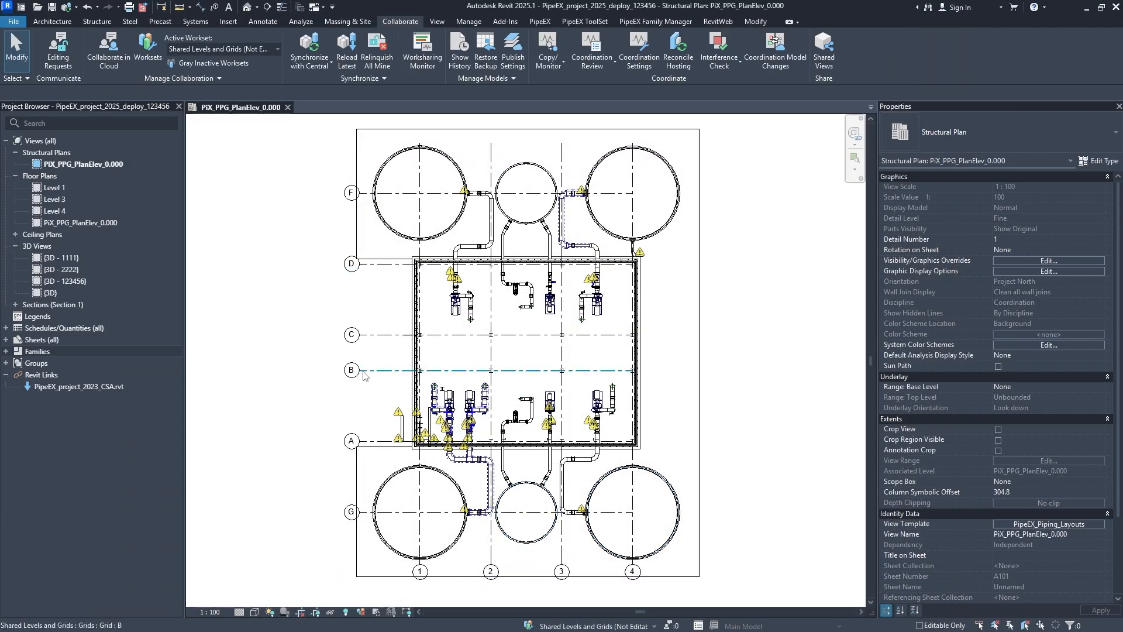
pyautogui.click(358, 371)
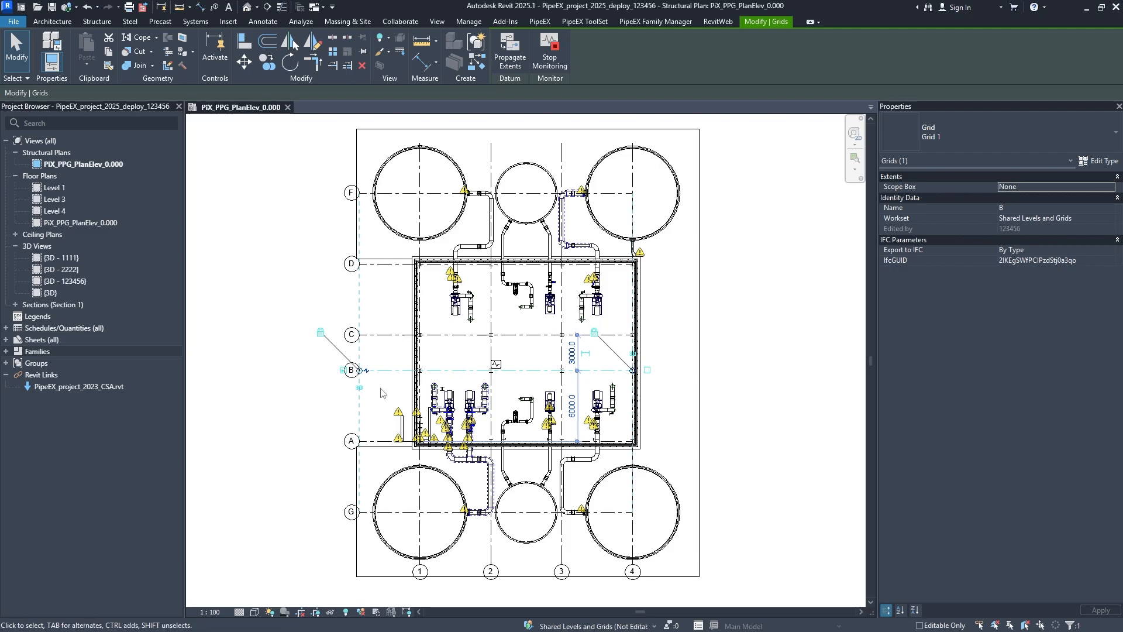
pyautogui.click(768, 401)
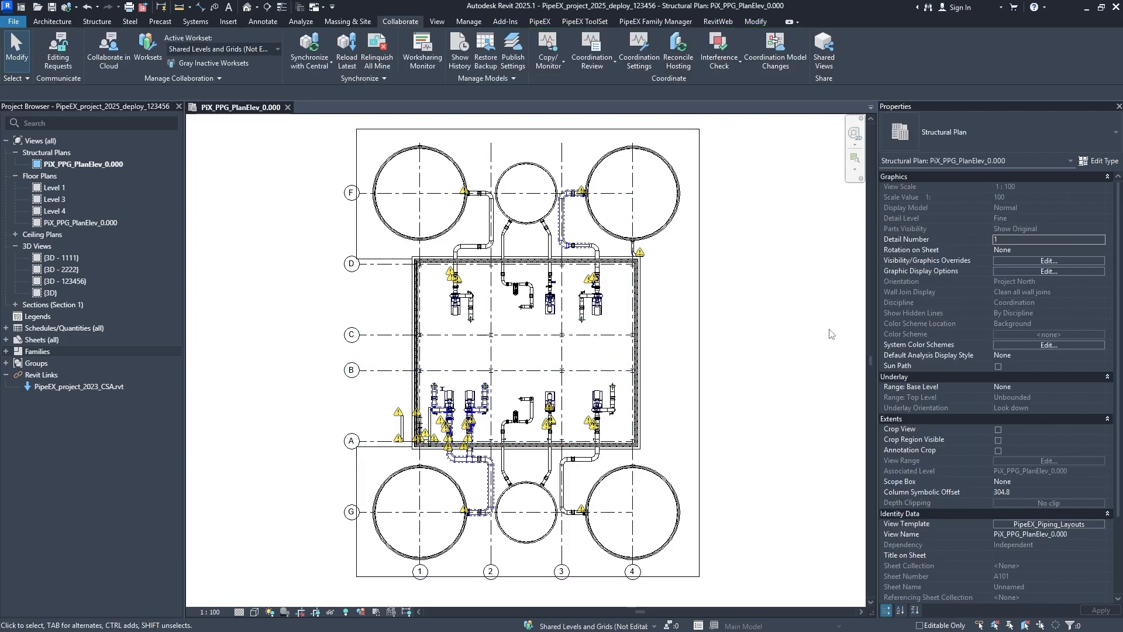
# - In the view template, set the display of the PipeEX_project_2023_CSA.rvt link and its annotation categories to Custom
pyautogui.click(1068, 526)
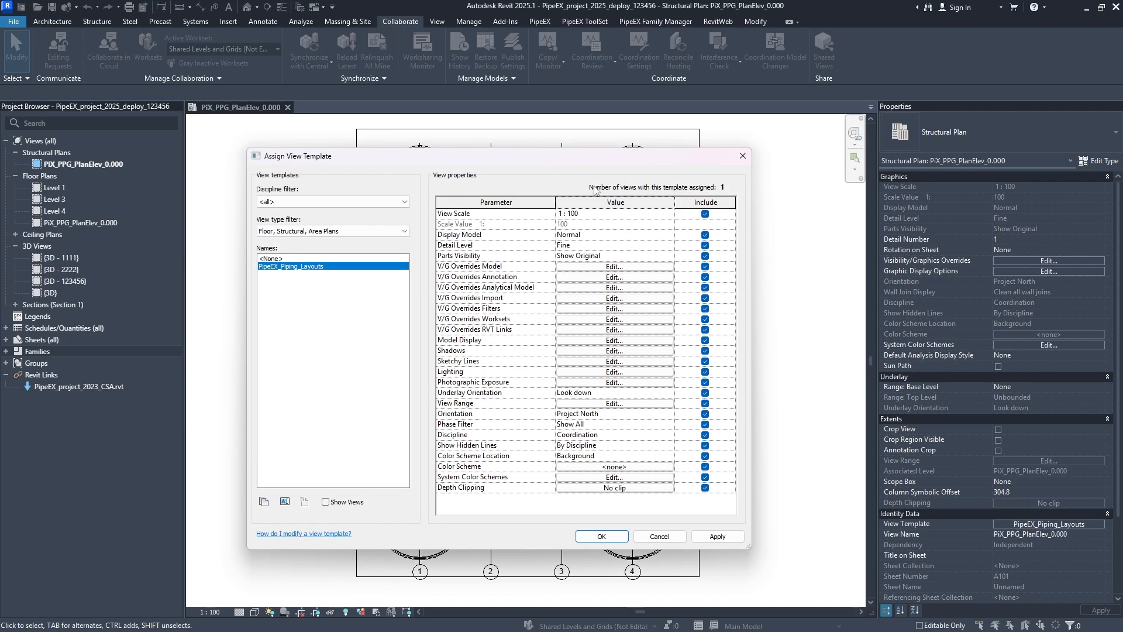
pyautogui.click(614, 266)
pyautogui.click(477, 44)
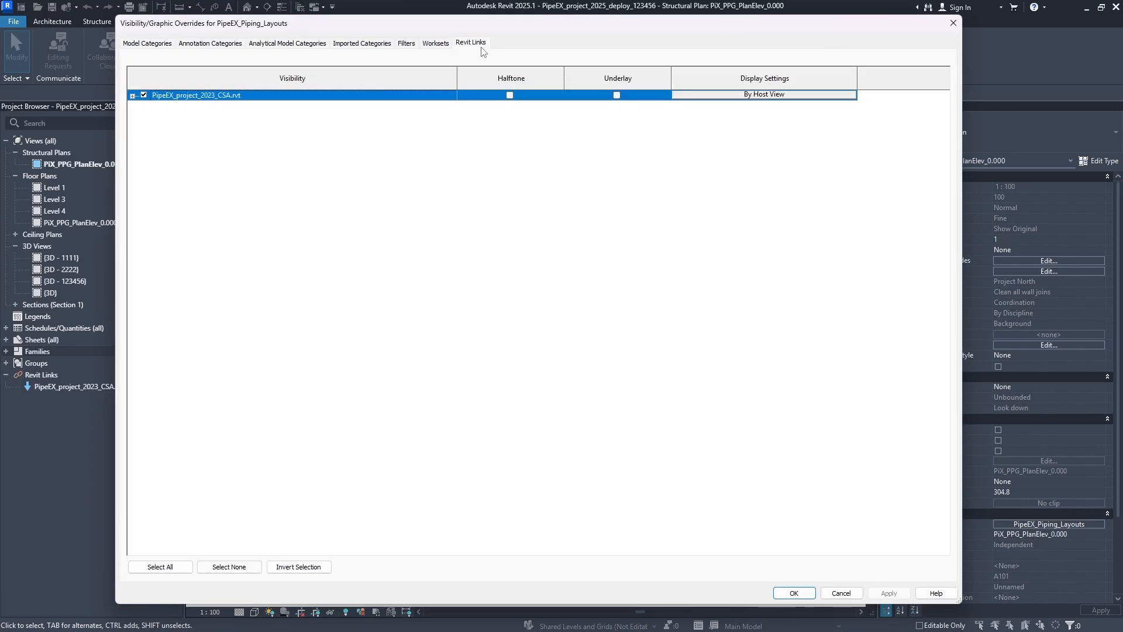
pyautogui.click(752, 94)
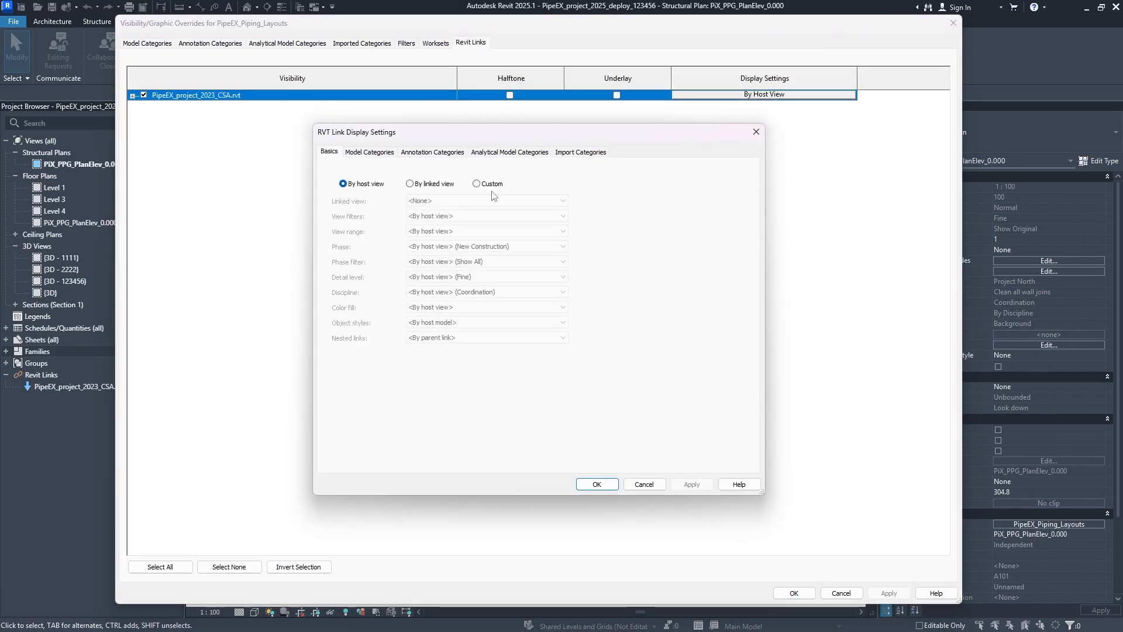
pyautogui.click(491, 186)
pyautogui.click(432, 152)
pyautogui.click(492, 171)
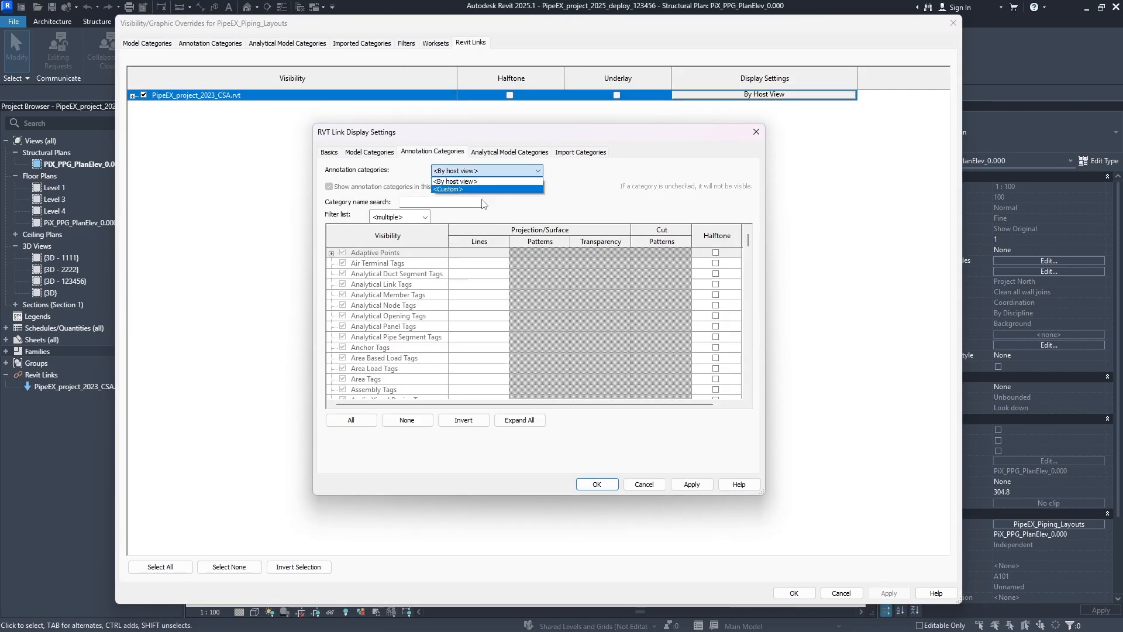
pyautogui.click(443, 190)
# - Find the linked model's Grids annotation category with "grid", make it not visible, and save the view template changes
pyautogui.click(419, 203)
pyautogui.write('gr')
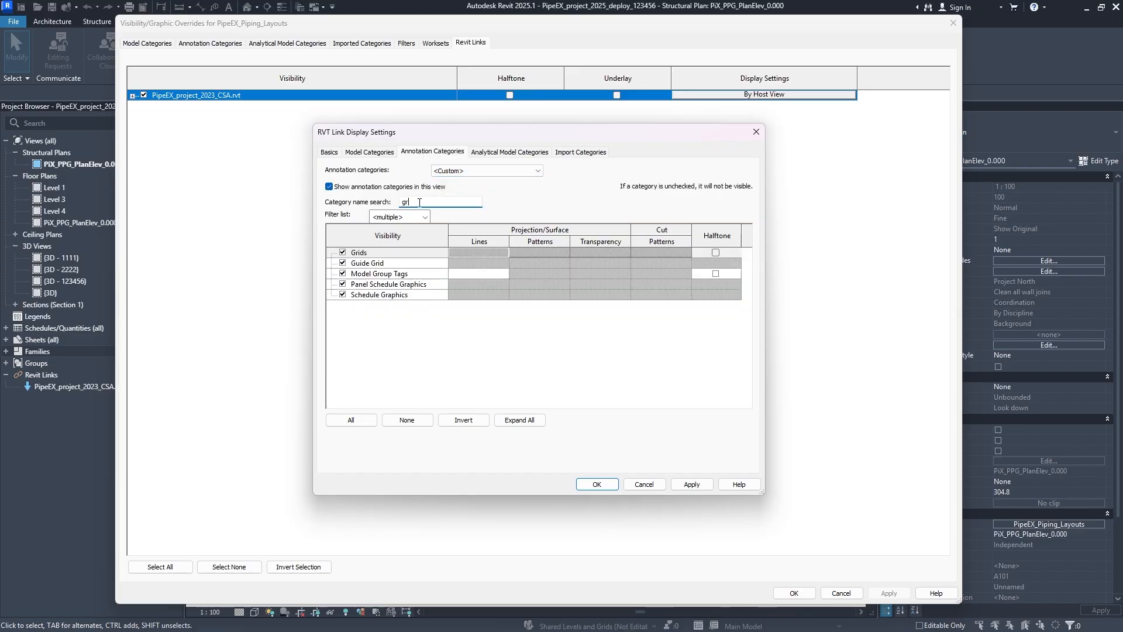
pyautogui.write('id')
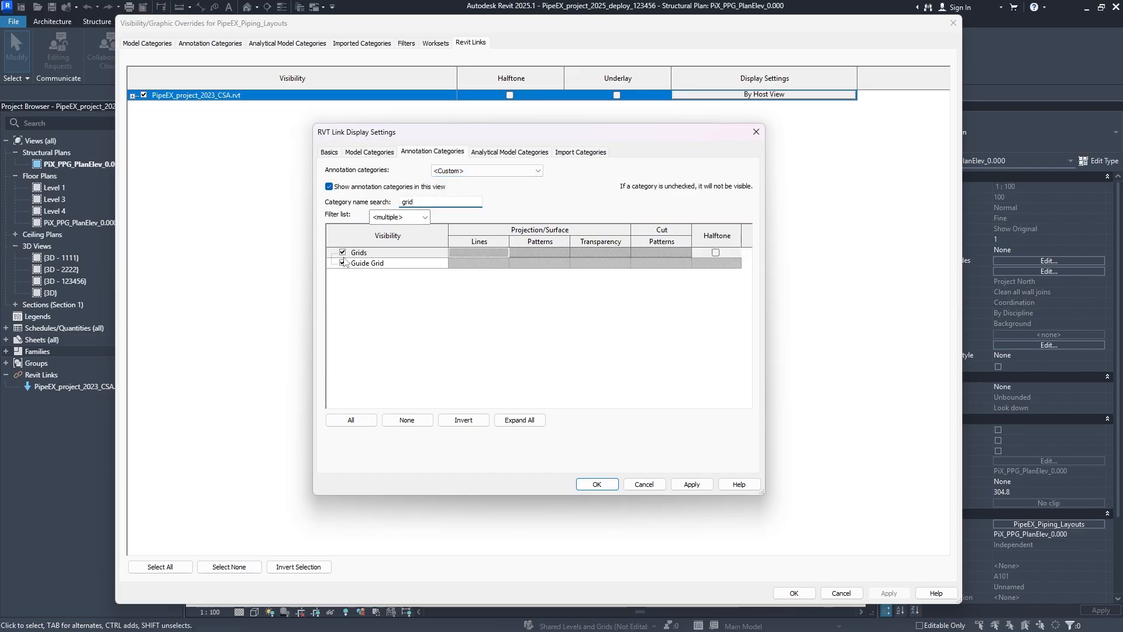
pyautogui.click(342, 252)
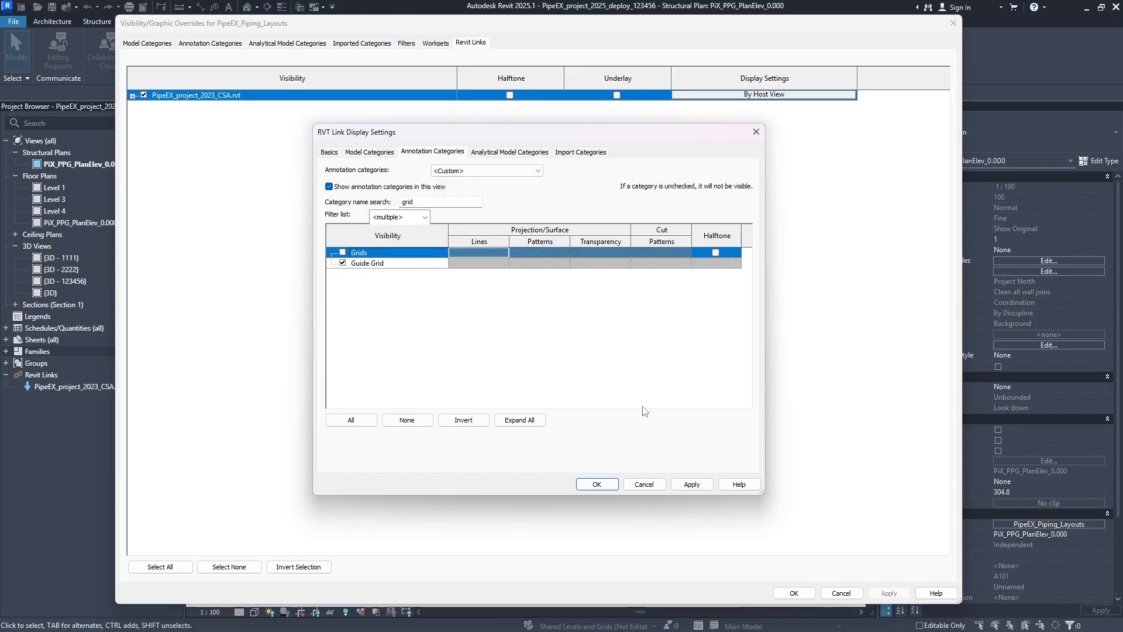
pyautogui.click(597, 484)
pyautogui.click(888, 593)
pyautogui.click(794, 593)
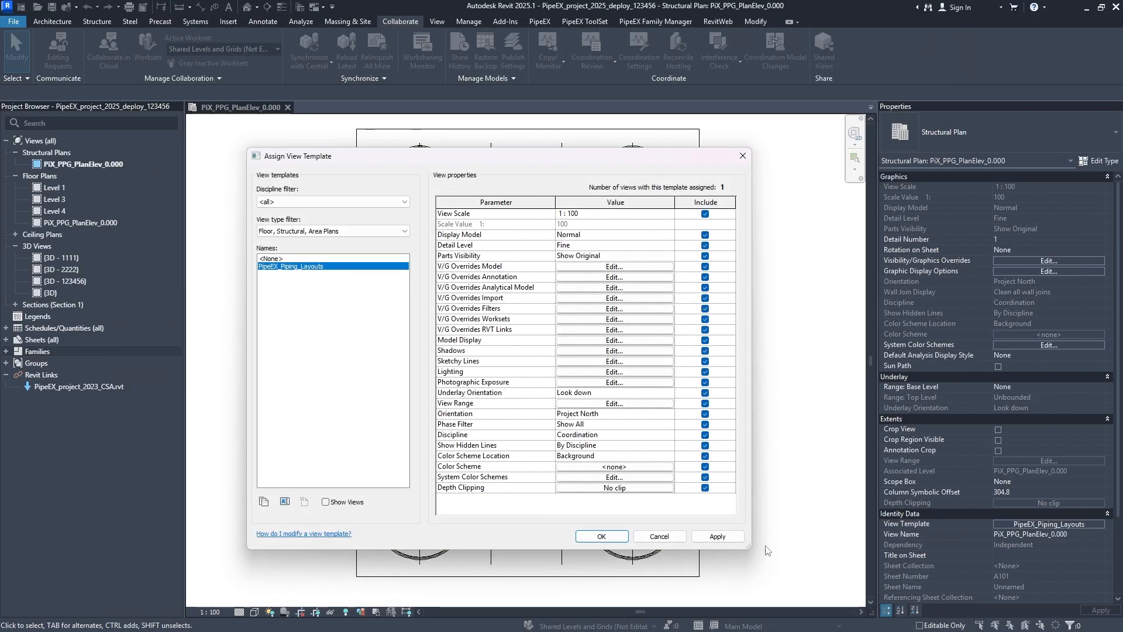
pyautogui.click(602, 536)
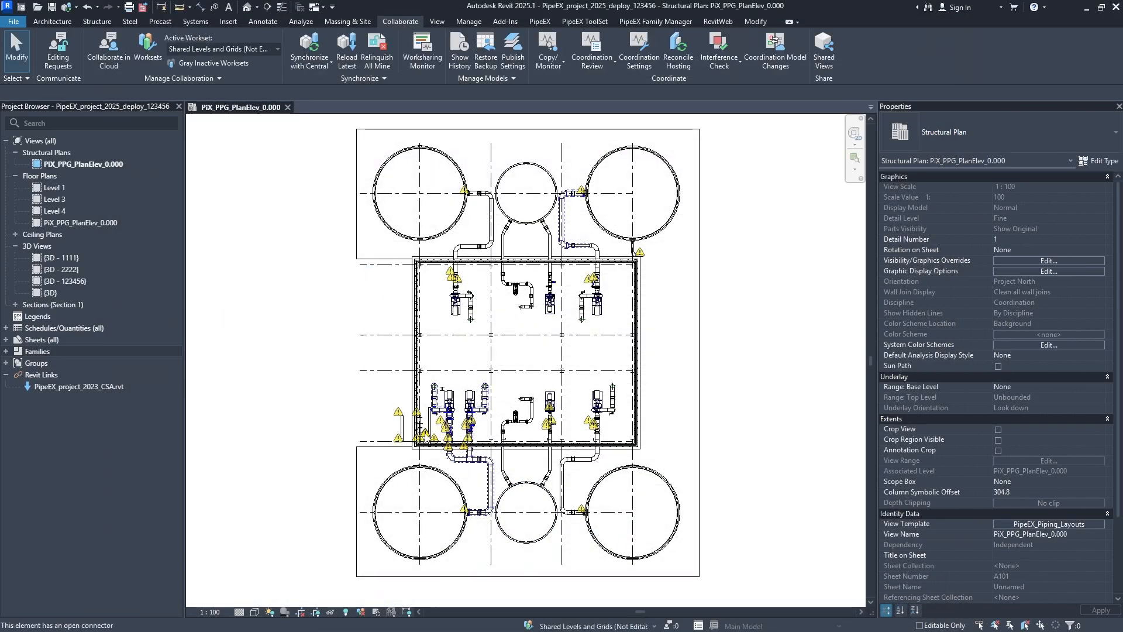
# - Select all instances of grid G's type in the plan and change them to the 6.5mm Bubble grid type
pyautogui.scroll(3, 351, 424)
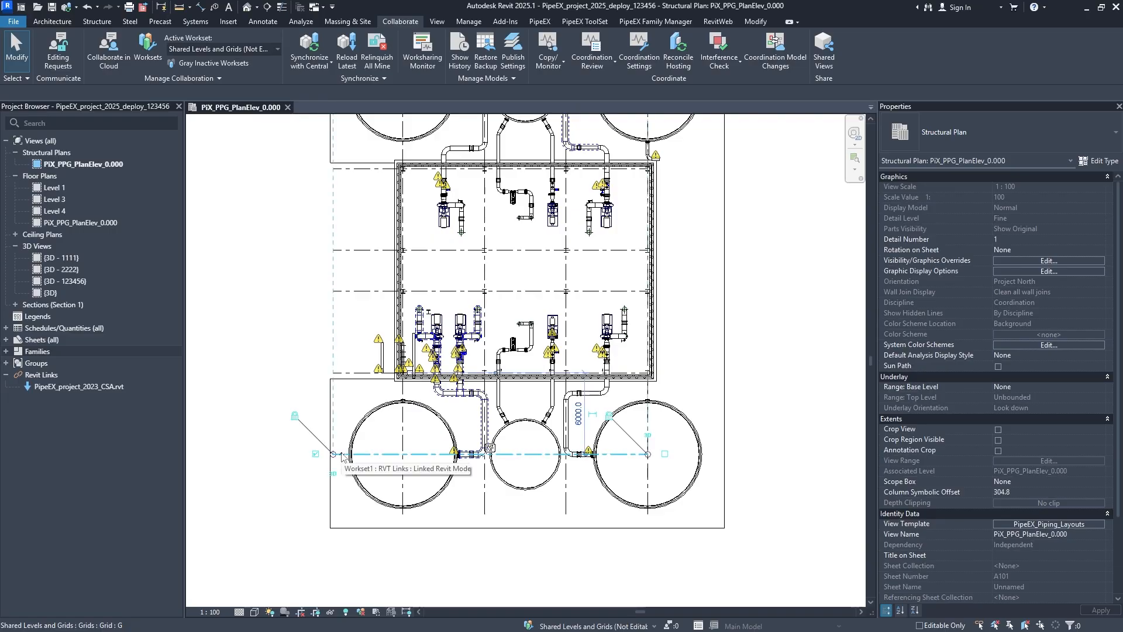
pyautogui.click(340, 453)
pyautogui.scroll(1, 424, 481)
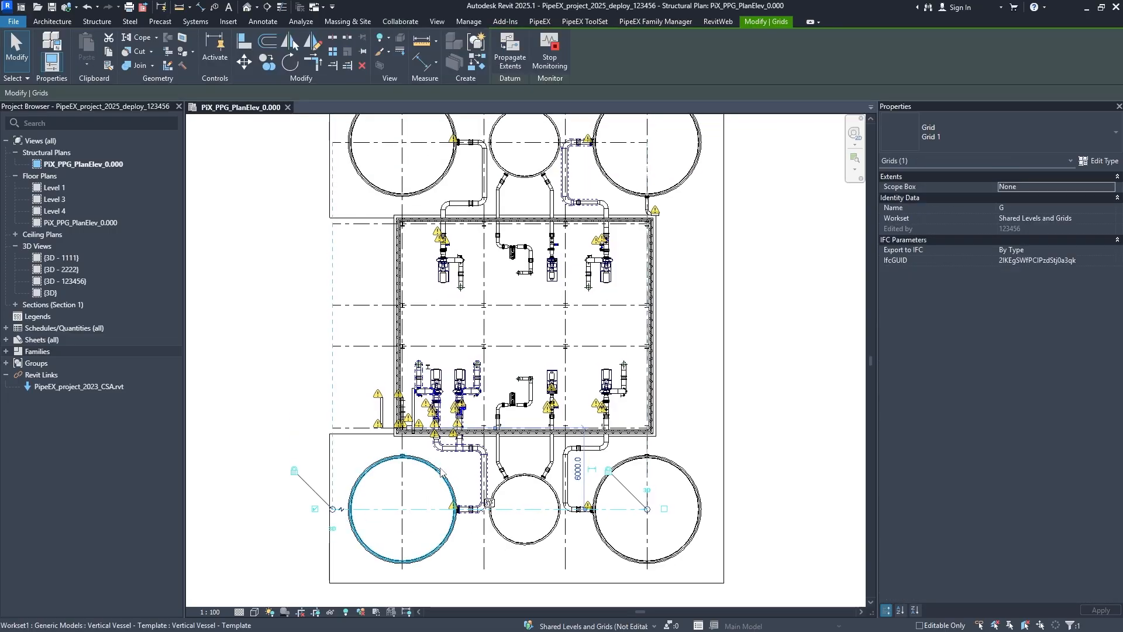
pyautogui.rightClick(226, 384)
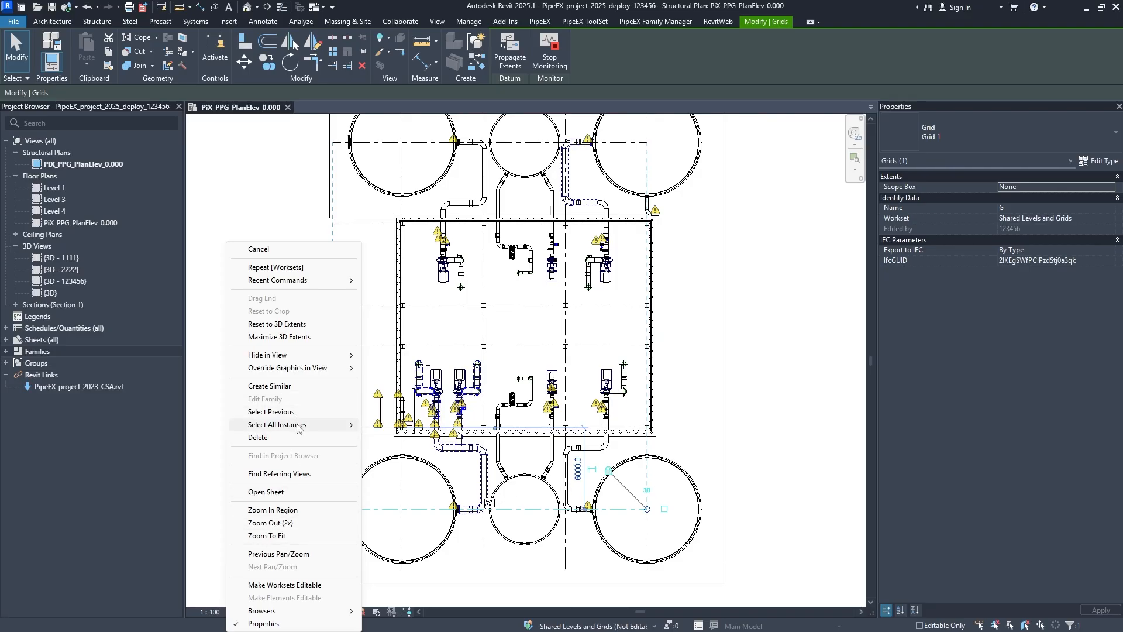
pyautogui.moveTo(298, 427)
pyautogui.click(388, 425)
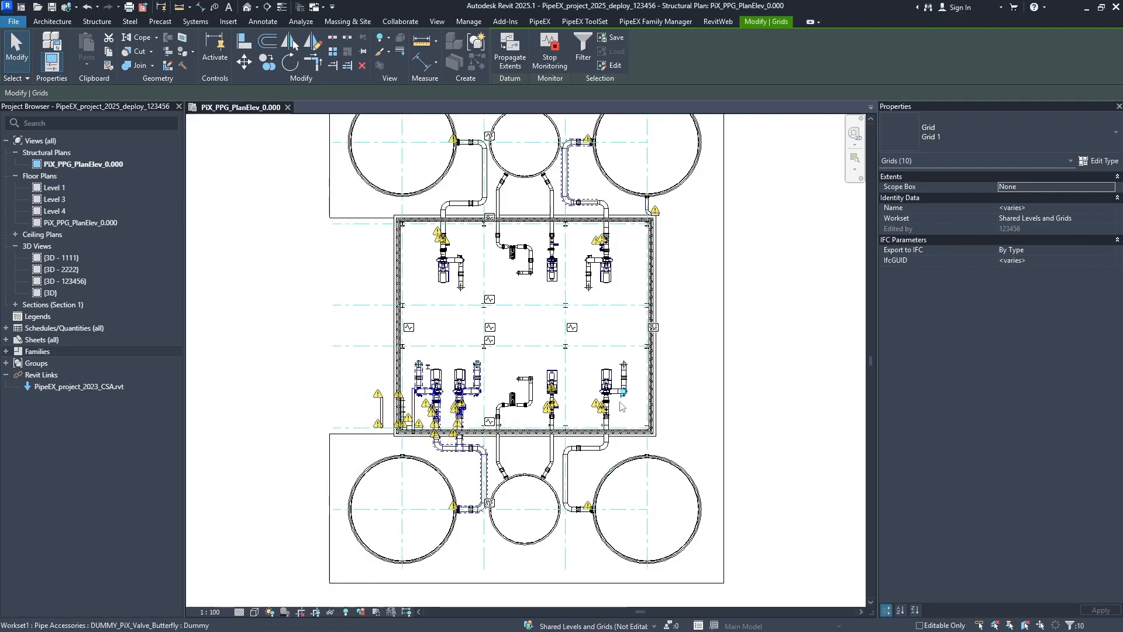
pyautogui.click(946, 141)
pyautogui.click(917, 191)
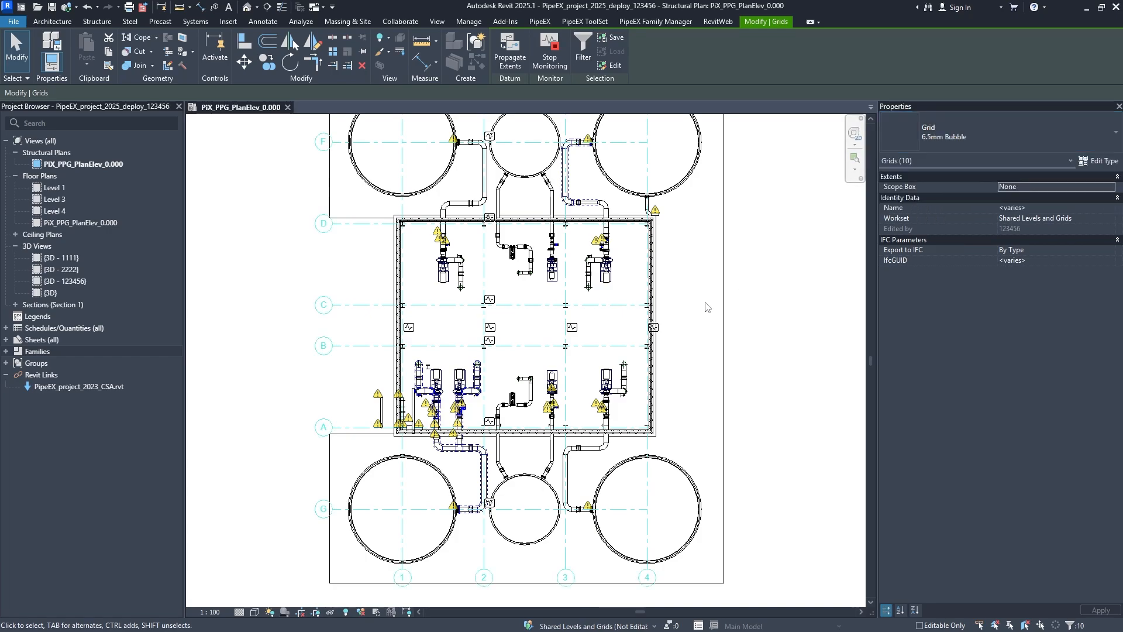
pyautogui.click(771, 344)
# - Set the model display style of the PipeEX_Piping_Layouts view template to Shaded and apply it
pyautogui.moveTo(680, 226); pyautogui.dragTo(632, 343, button='middle')
pyautogui.middleClick(632, 344)
pyautogui.middleClick(631, 344)
pyautogui.moveTo(565, 410); pyautogui.dragTo(723, 430, button='middle')
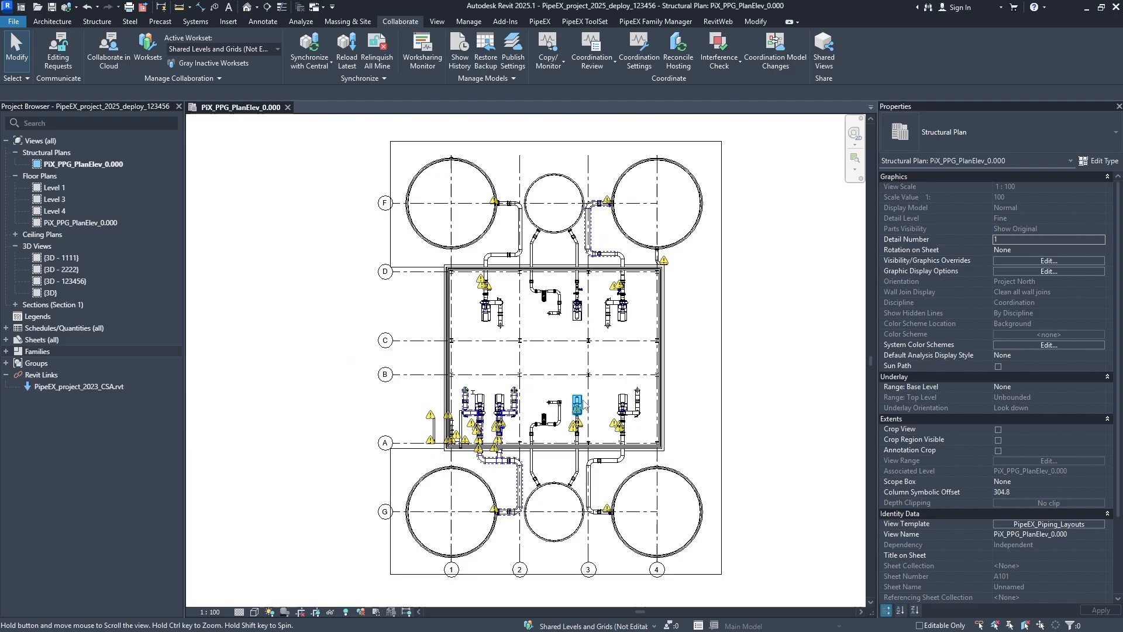
pyautogui.scroll(3, 558, 331)
pyautogui.moveTo(536, 462); pyautogui.dragTo(546, 270, button='middle')
pyautogui.scroll(5, 521, 371)
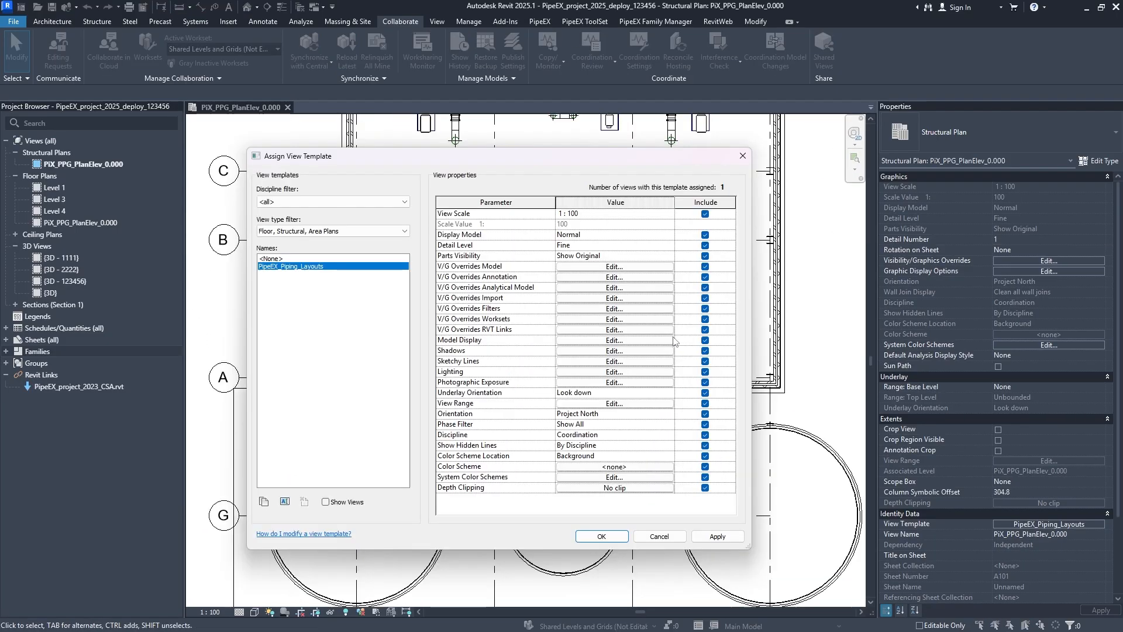
pyautogui.click(605, 342)
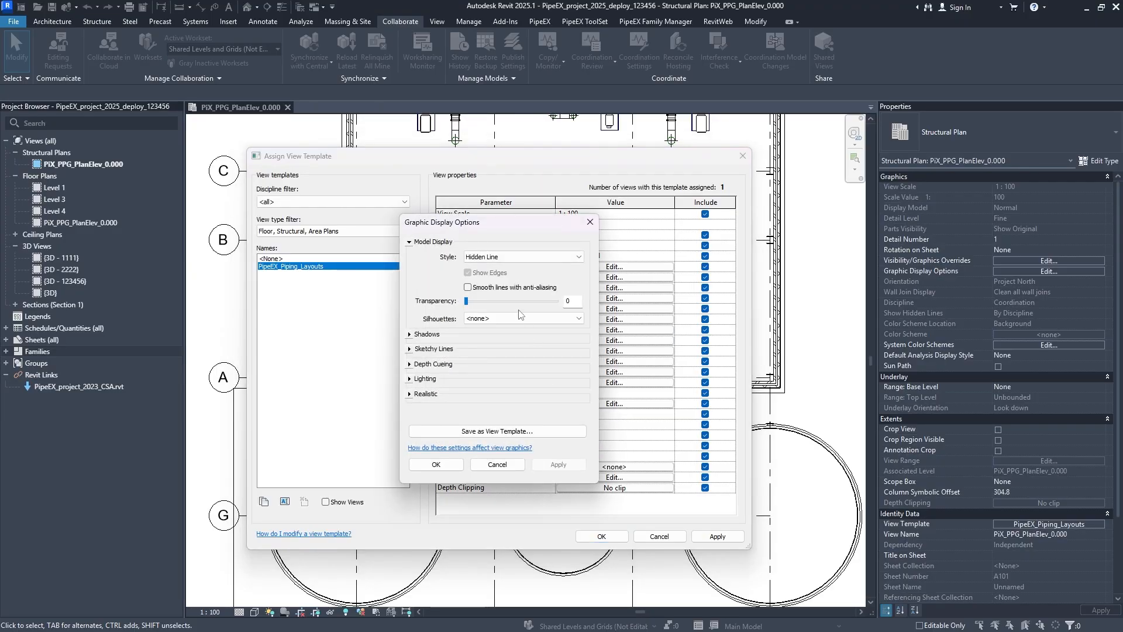
pyautogui.click(521, 258)
pyautogui.click(496, 288)
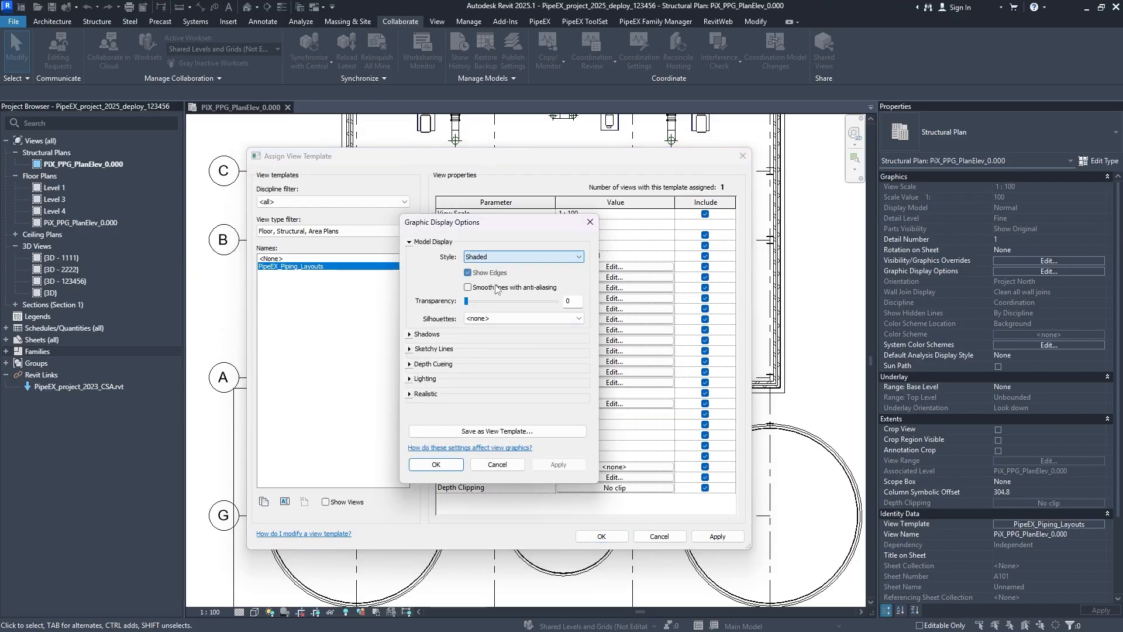
pyautogui.click(558, 464)
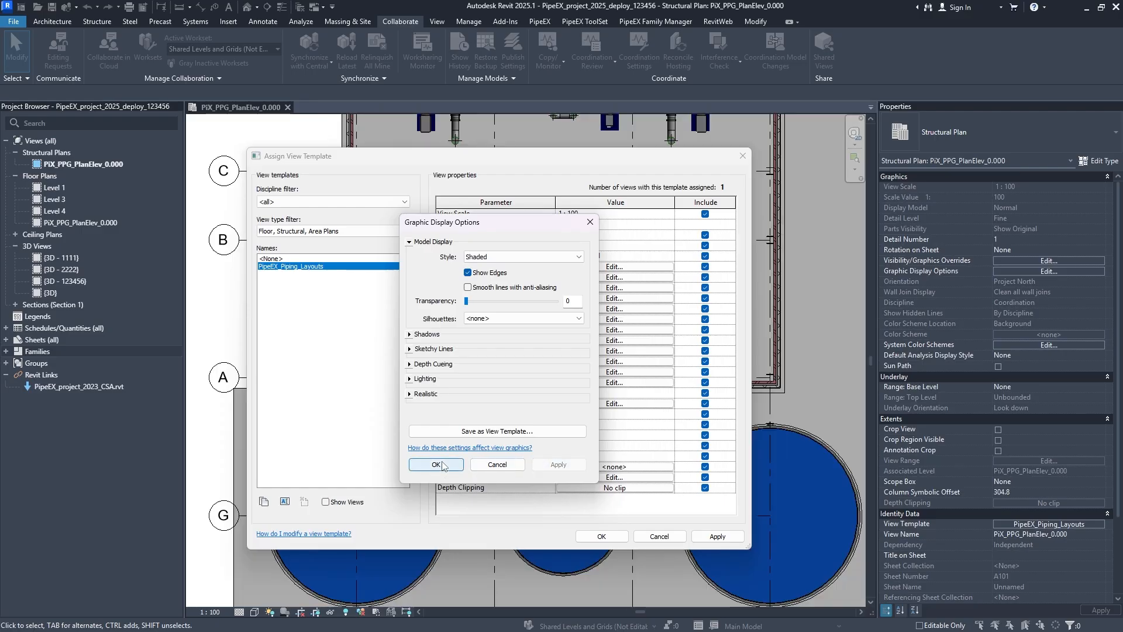
# - Return the view template's model display style to Hidden Line and apply it
pyautogui.click(515, 257)
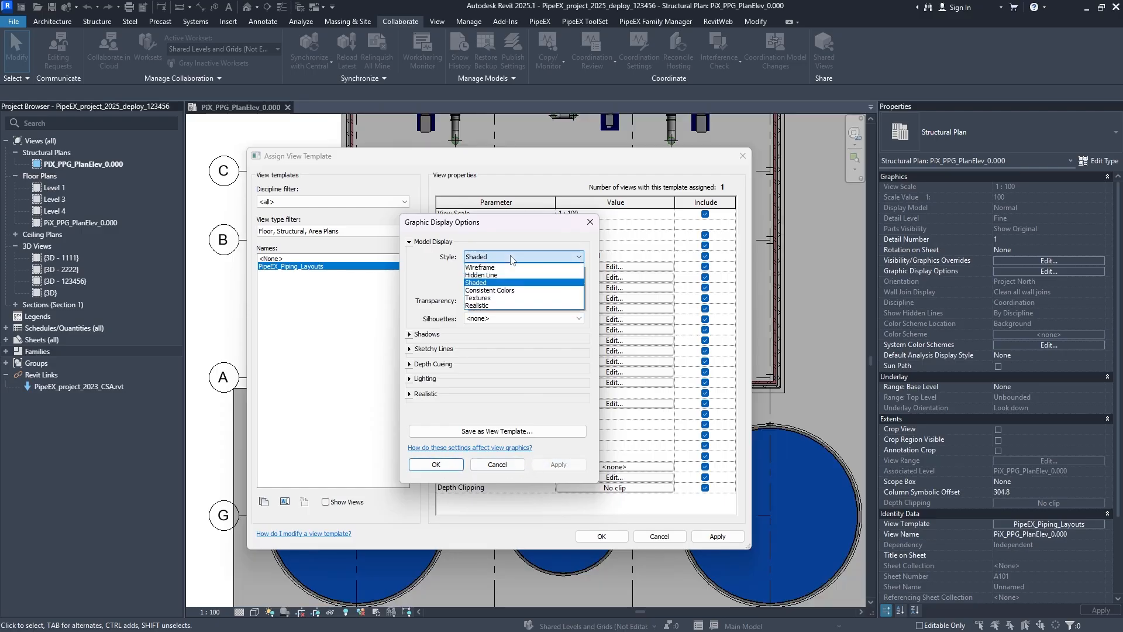
pyautogui.click(486, 275)
pyautogui.click(555, 467)
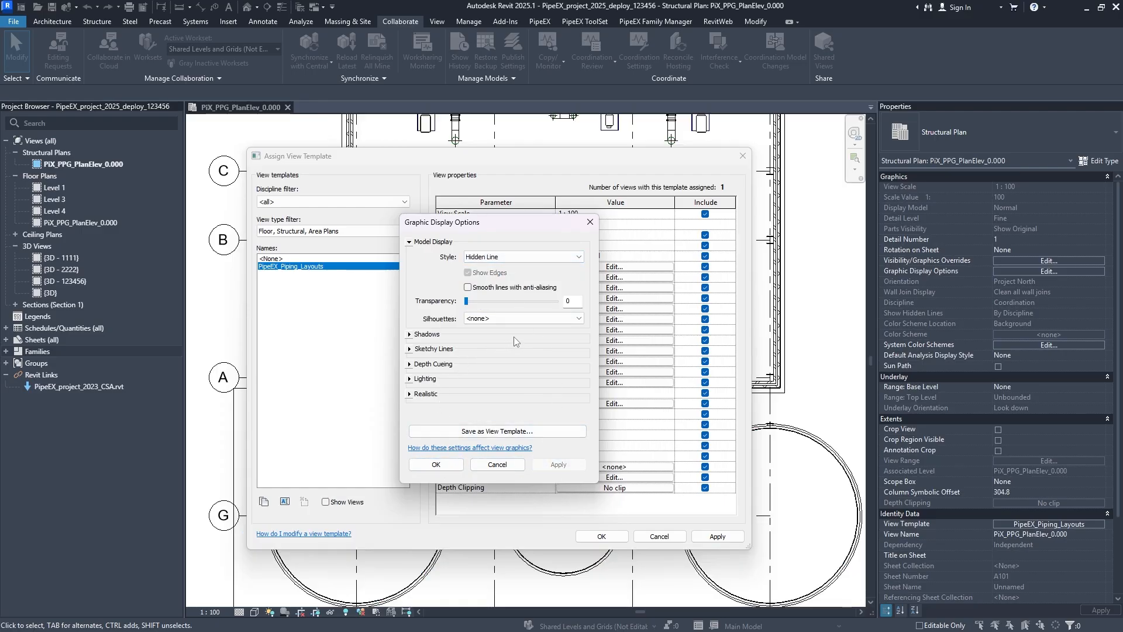
# - Examine the Shadows, Sketchy Lines and Depth Cueing settings of the view template's model display, then close the graphic display options
pyautogui.click(411, 336)
pyautogui.click(409, 369)
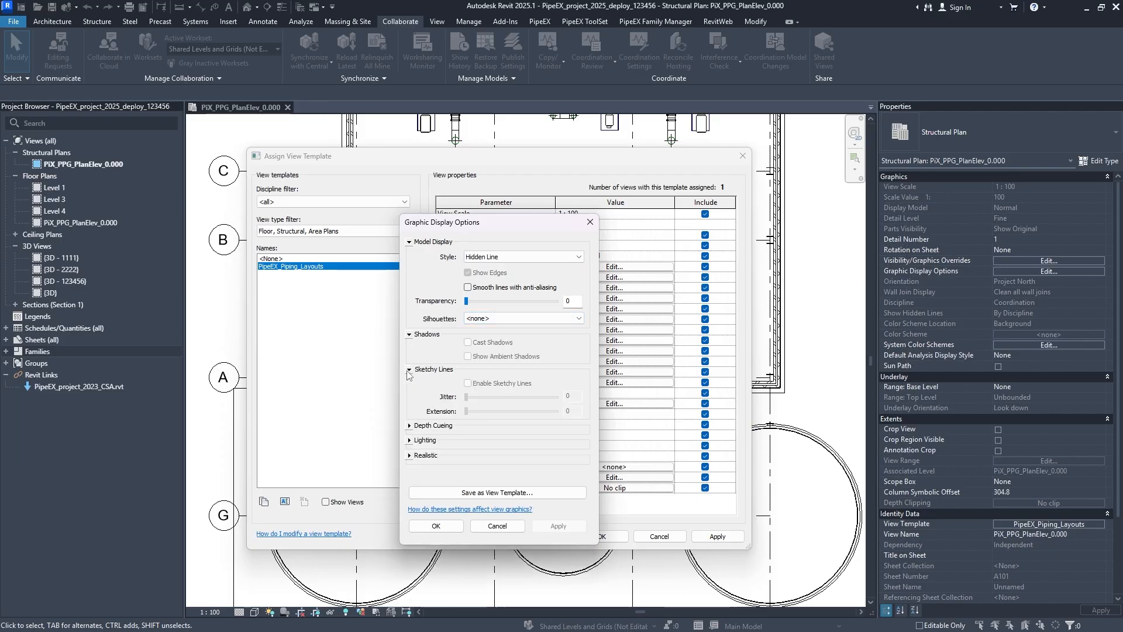
pyautogui.click(409, 426)
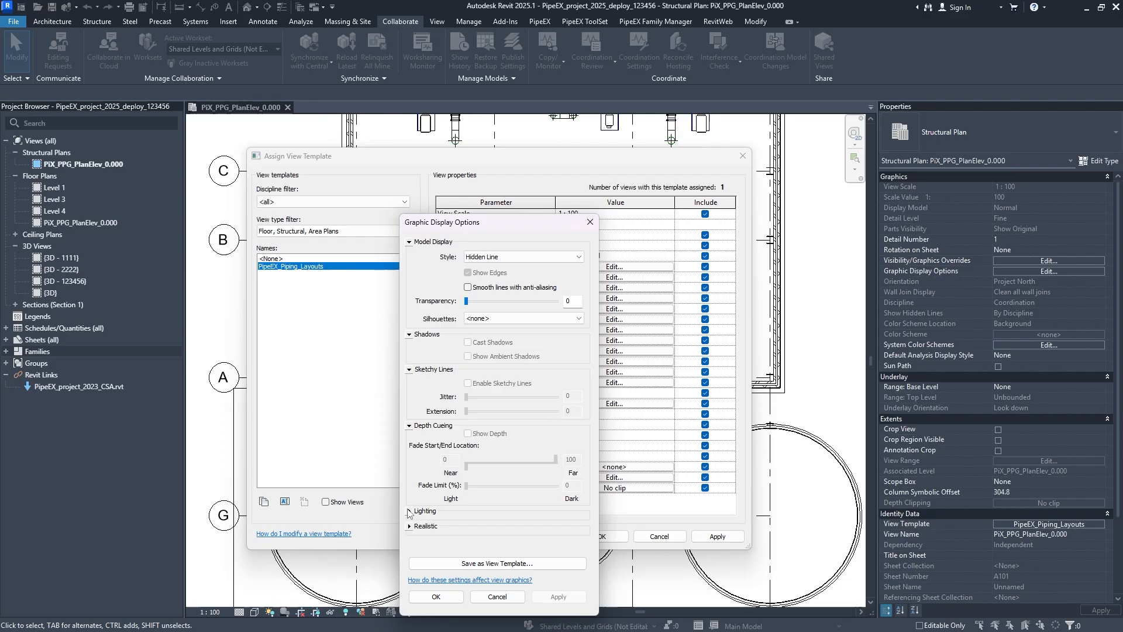
pyautogui.click(410, 426)
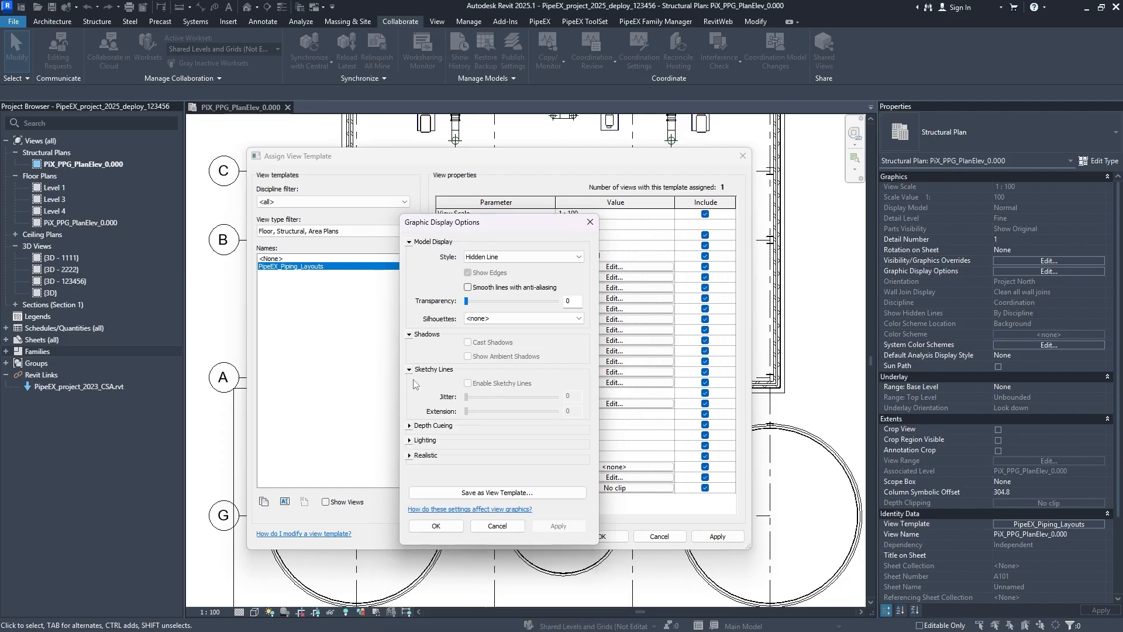
pyautogui.click(410, 335)
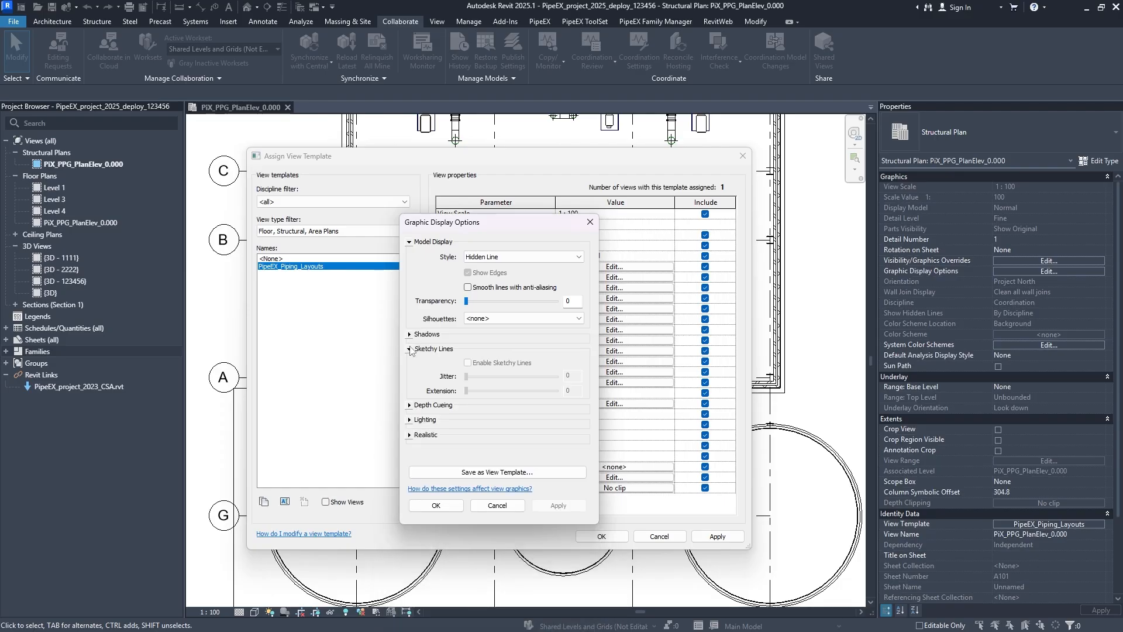
pyautogui.click(409, 350)
pyautogui.click(443, 467)
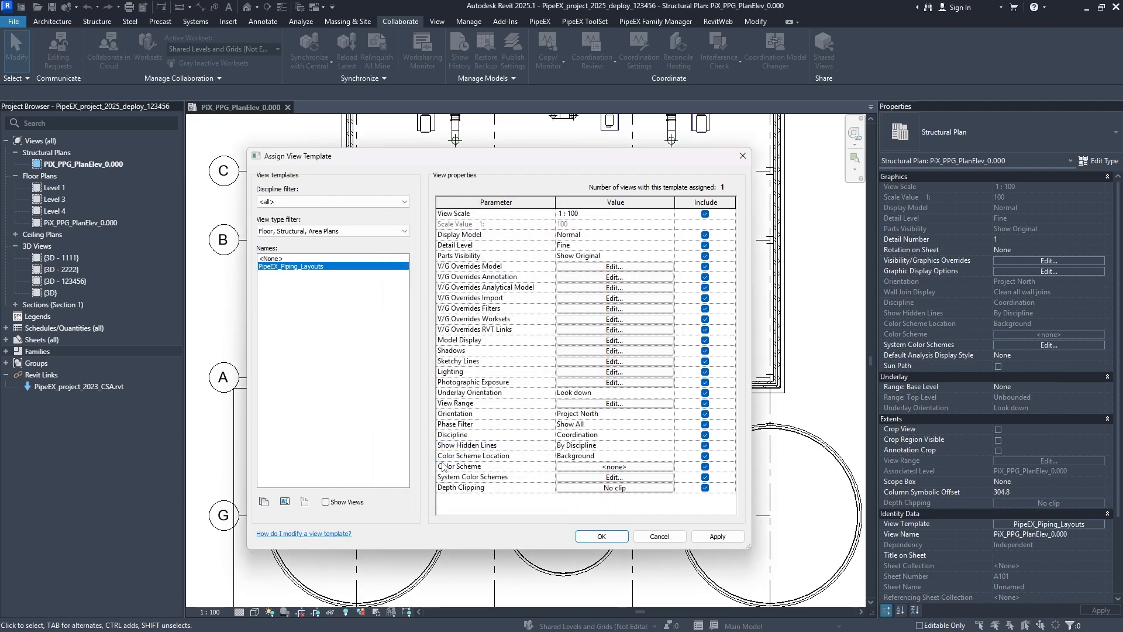
# - Examine the view template's Shadows, Sketchy Lines and Lighting settings in turn, closing each without changes
pyautogui.click(597, 351)
pyautogui.click(597, 251)
pyautogui.click(591, 362)
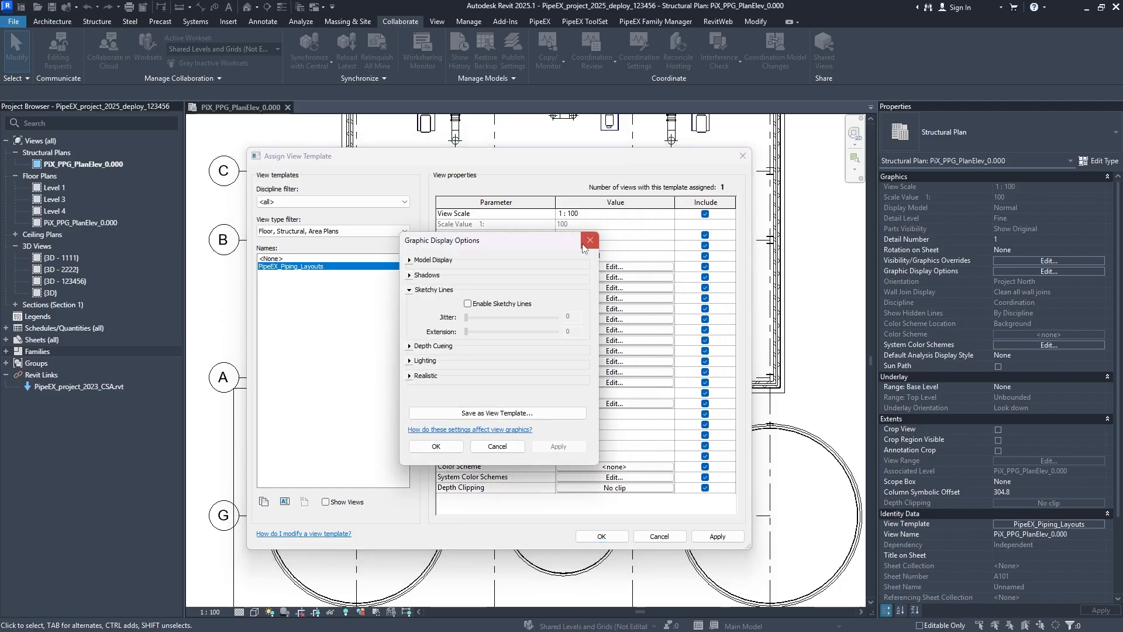
pyautogui.click(589, 242)
pyautogui.click(592, 373)
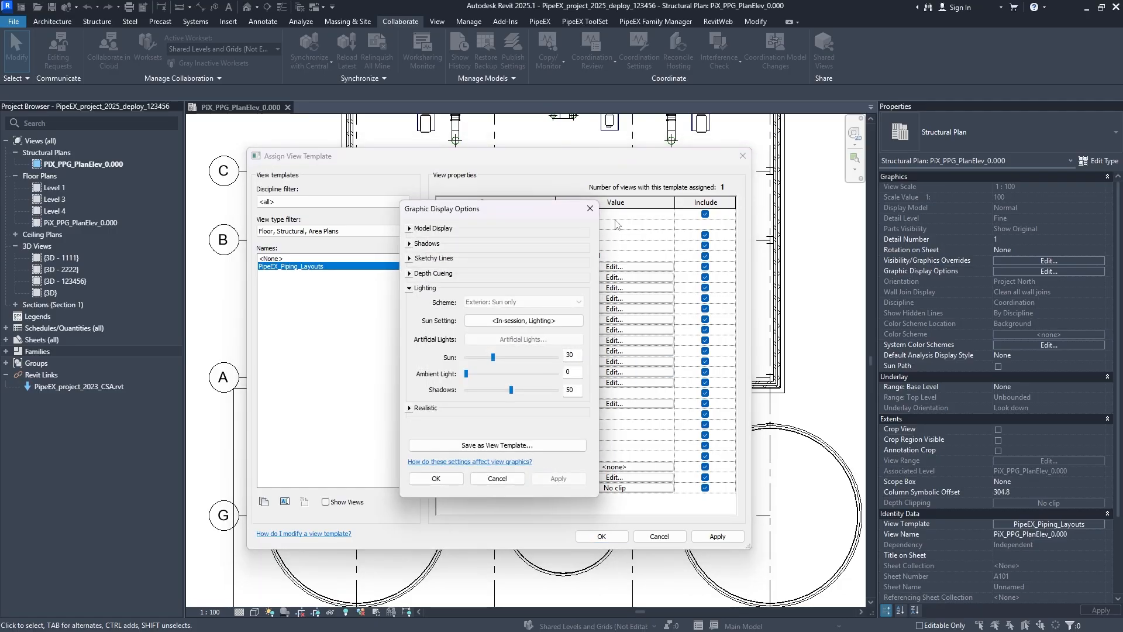
pyautogui.click(592, 210)
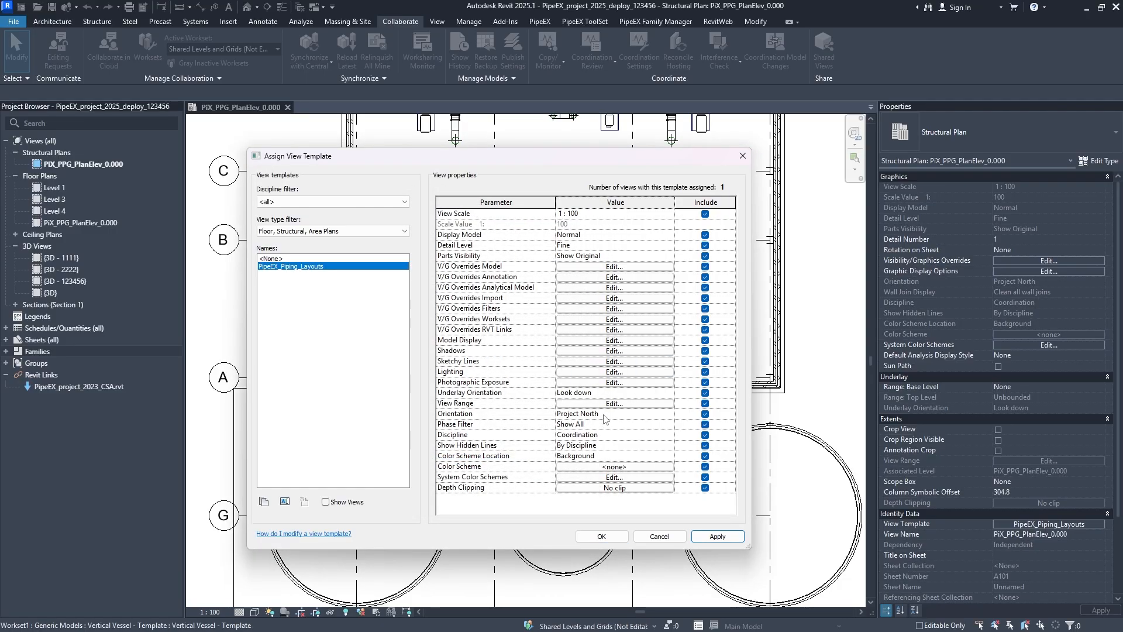
# - Set the view template's view range Top and Cut plane offsets to 3000, save the template, and check the pumps and piping
pyautogui.click(597, 405)
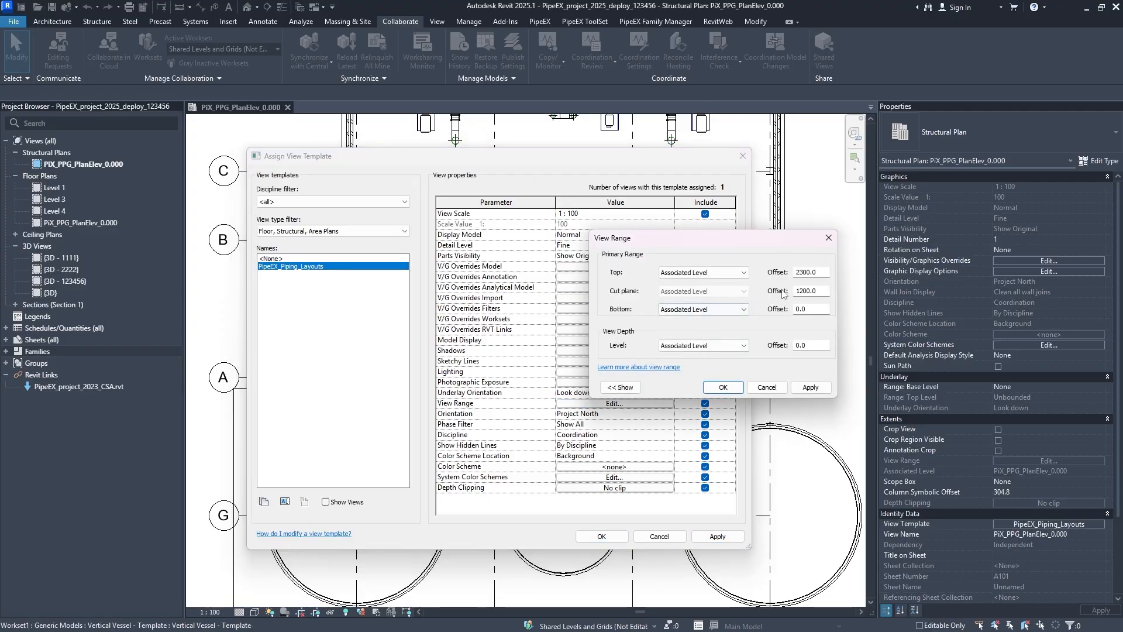
pyautogui.doubleClick(820, 287)
pyautogui.write('3000')
pyautogui.hotkey('shift', 'Tab')
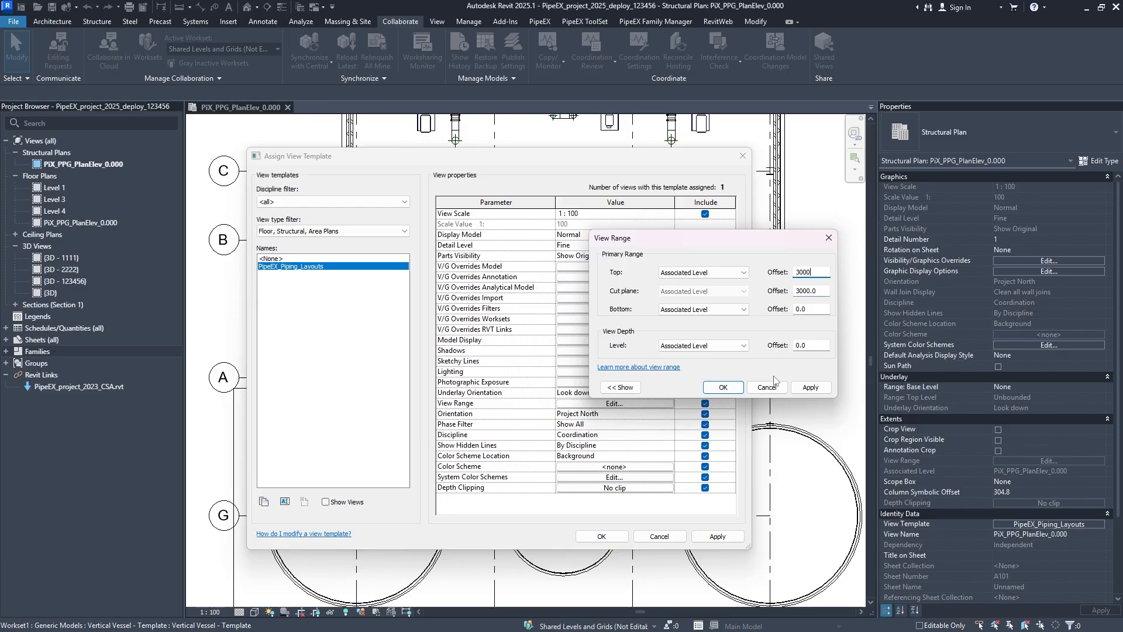
pyautogui.click(811, 388)
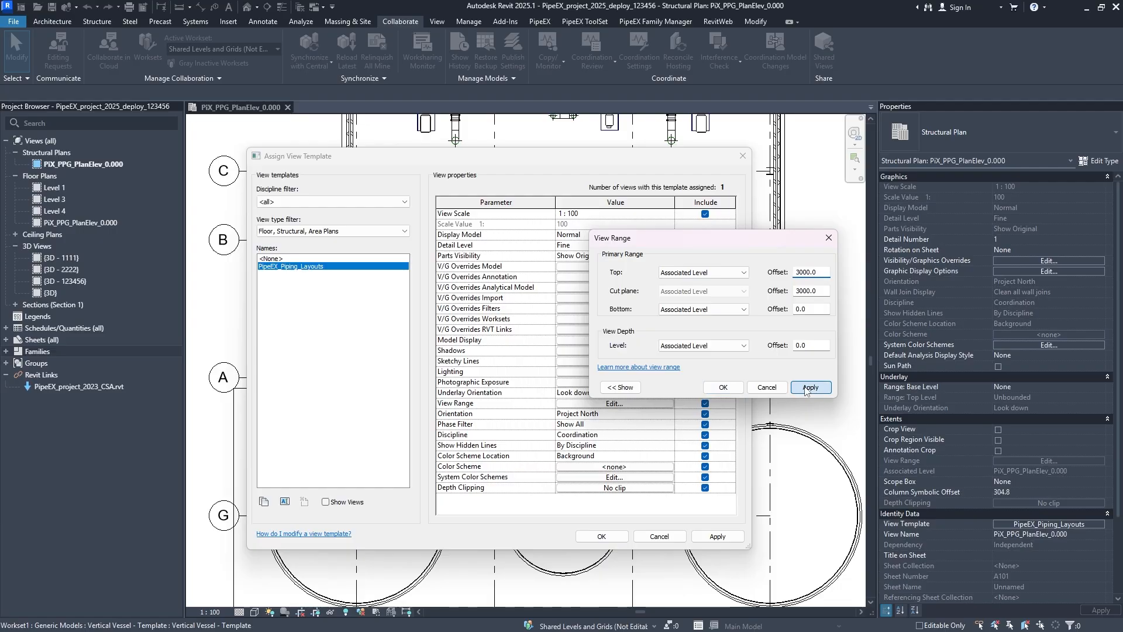
pyautogui.click(723, 388)
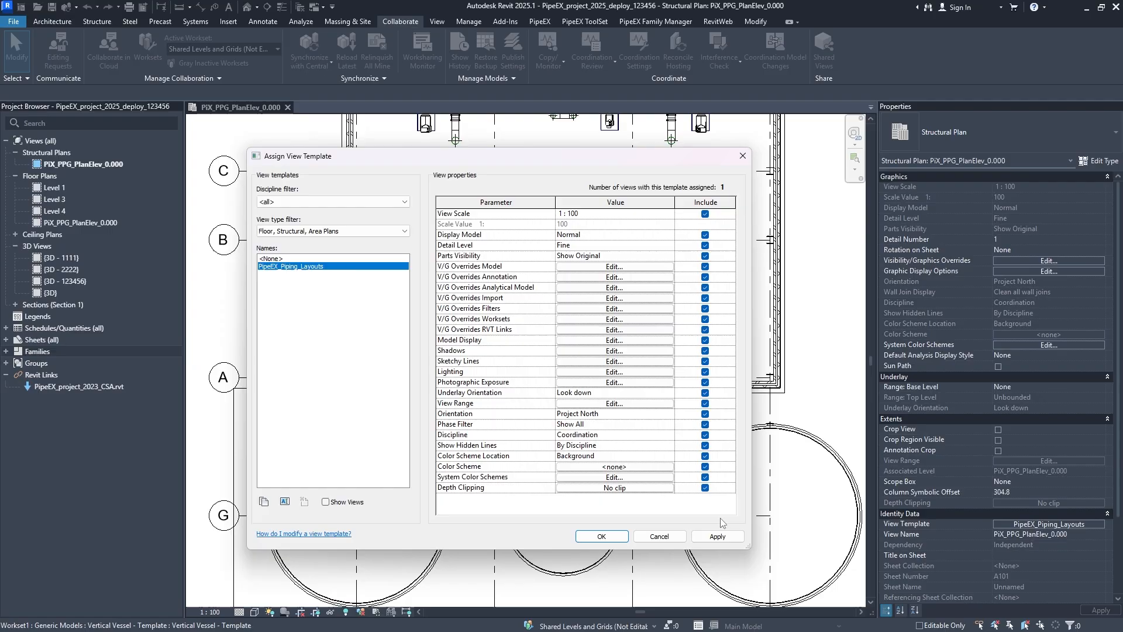
pyautogui.click(594, 537)
pyautogui.moveTo(594, 536); pyautogui.dragTo(530, 332, button='middle')
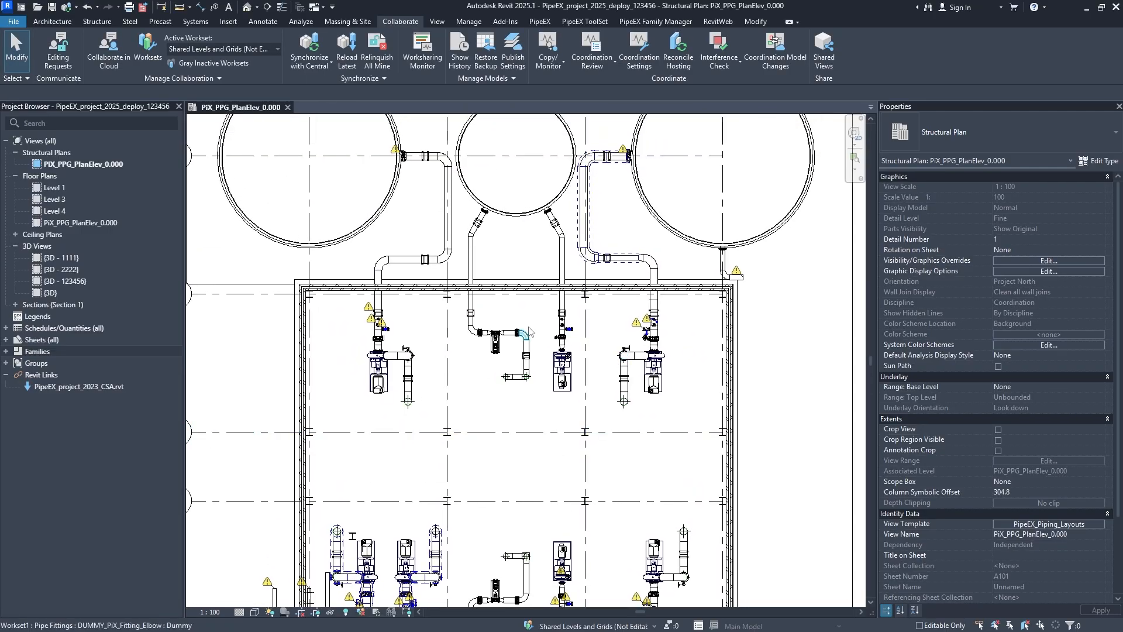
pyautogui.scroll(1, 529, 332)
pyautogui.moveTo(642, 358); pyautogui.dragTo(642, 440, button='middle')
pyautogui.moveTo(650, 536); pyautogui.dragTo(625, 427, button='middle')
pyautogui.moveTo(542, 563); pyautogui.dragTo(566, 403, button='middle')
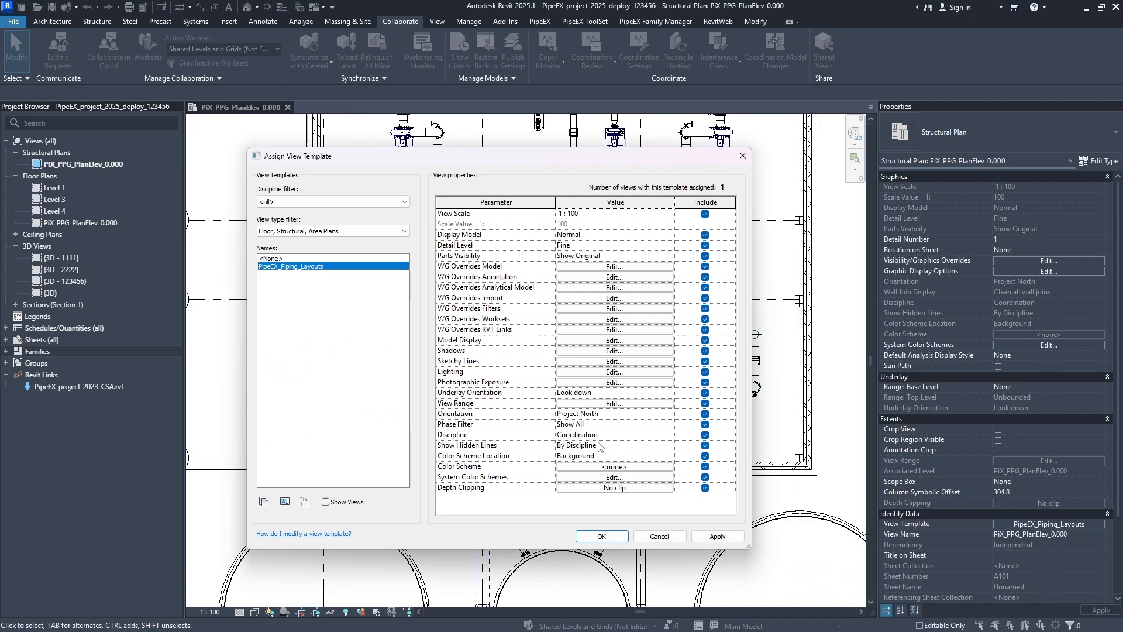
# - Check the view template's orientation options, keep Project North, and set the phase filter to Show Demo + New
pyautogui.click(670, 414)
pyautogui.click(670, 413)
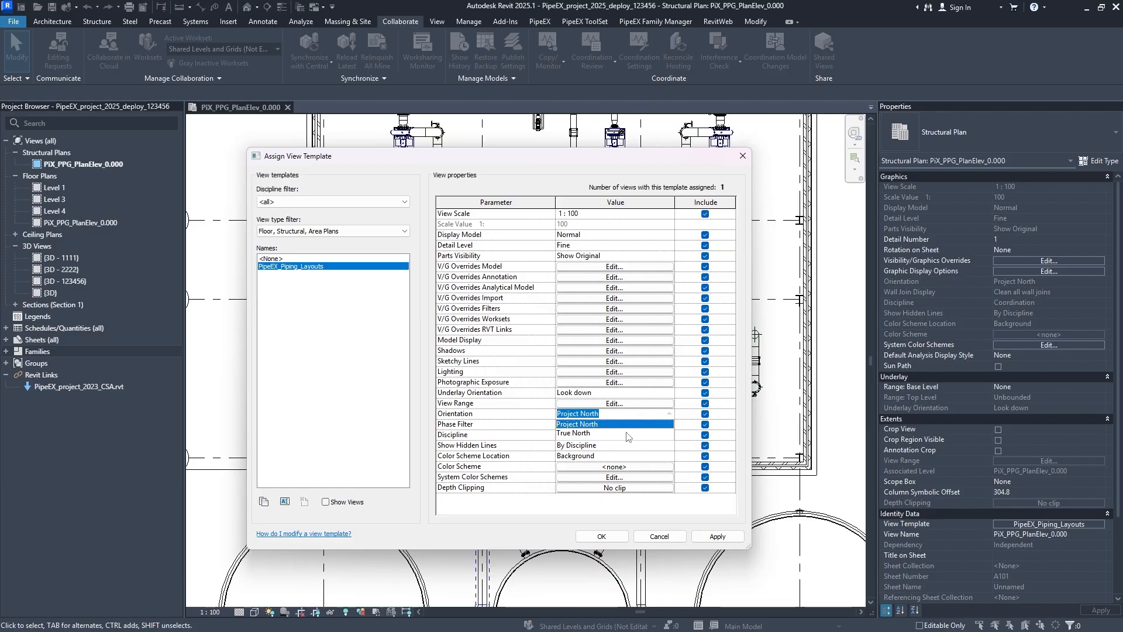
pyautogui.click(671, 415)
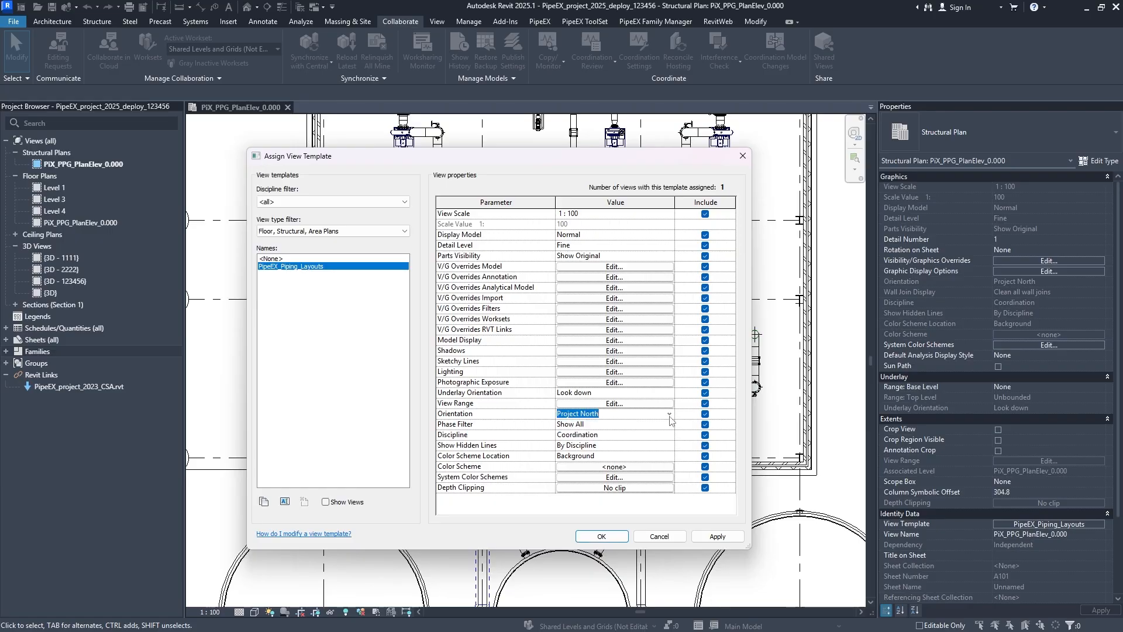
pyautogui.click(667, 422)
pyautogui.click(667, 423)
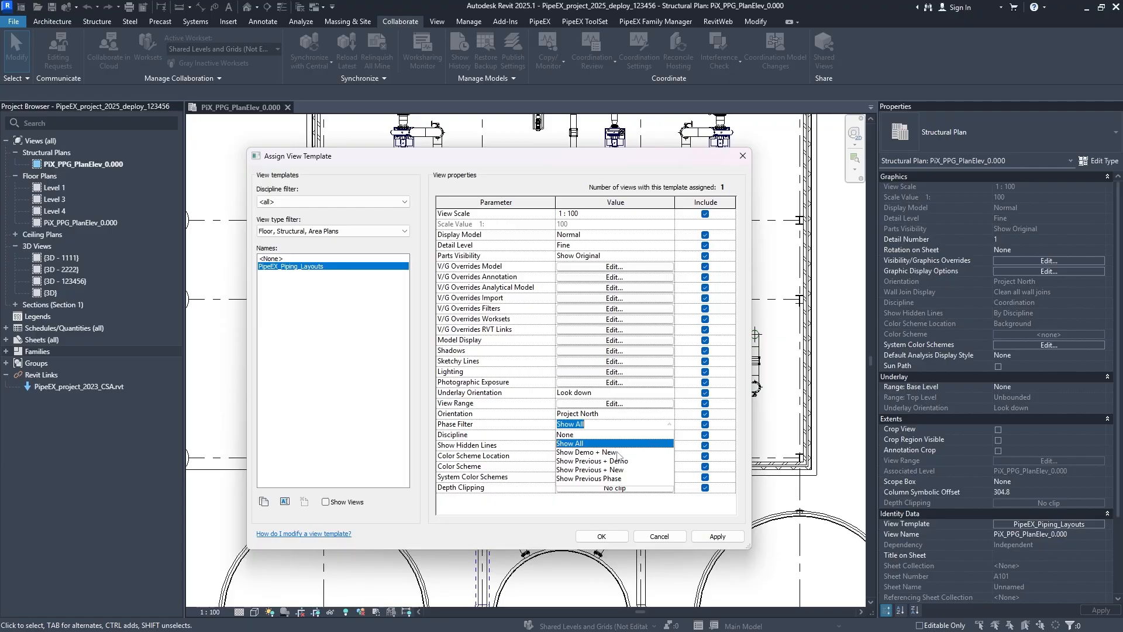
pyautogui.click(618, 452)
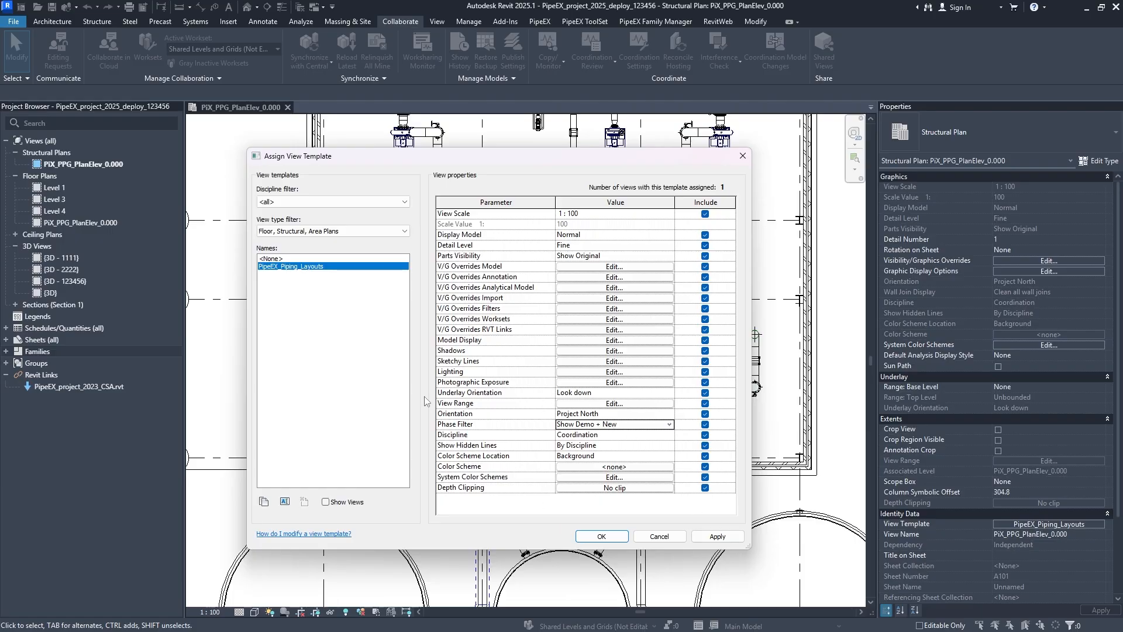
pyautogui.click(601, 536)
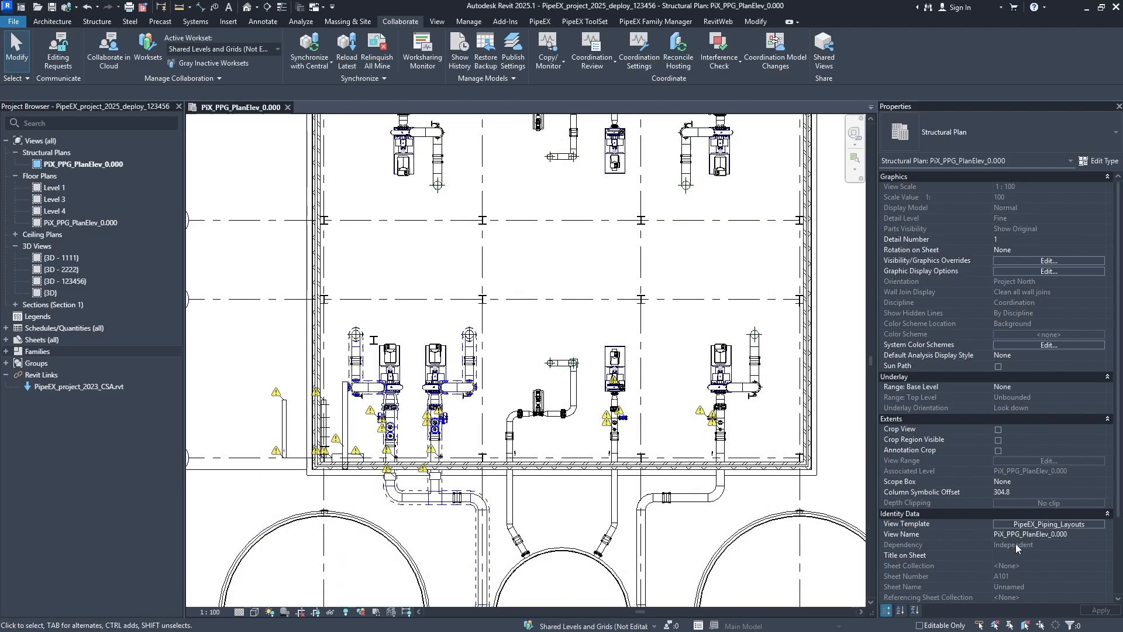
# - Reopen the view template, review the phase filter choices, and reapply it with Show Demo + New
pyautogui.click(1040, 520)
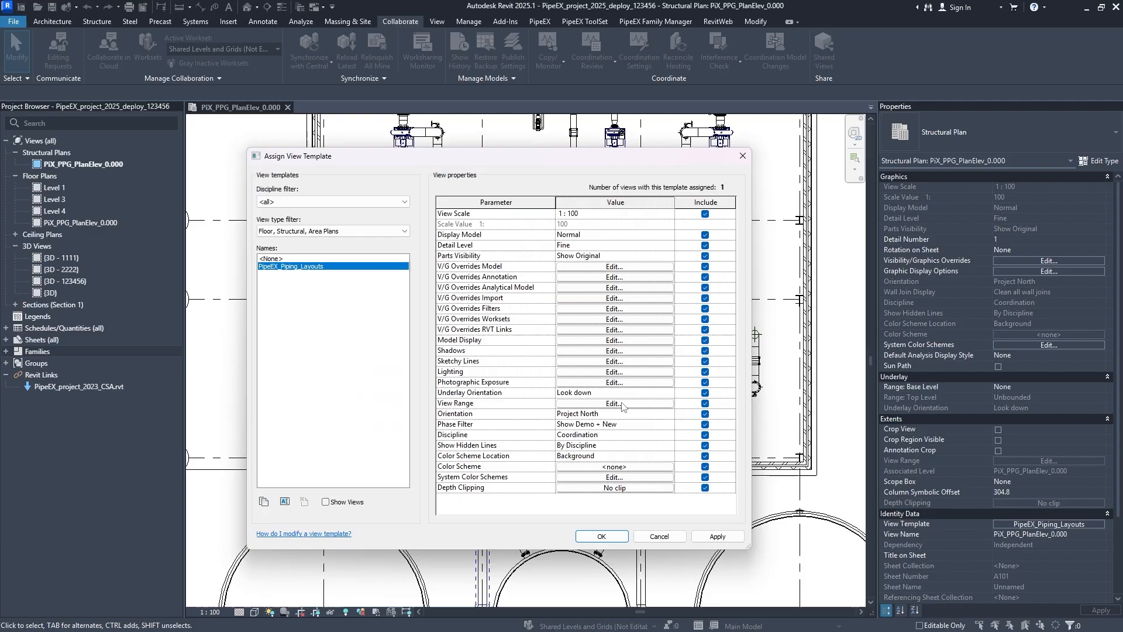
pyautogui.click(661, 425)
pyautogui.click(668, 426)
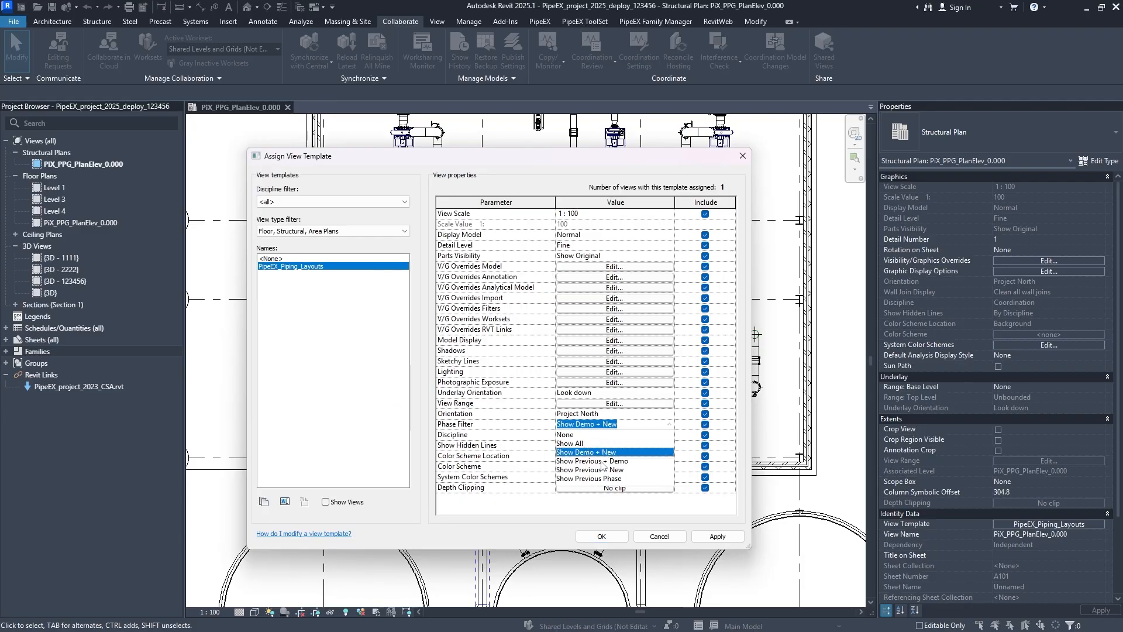
pyautogui.click(717, 536)
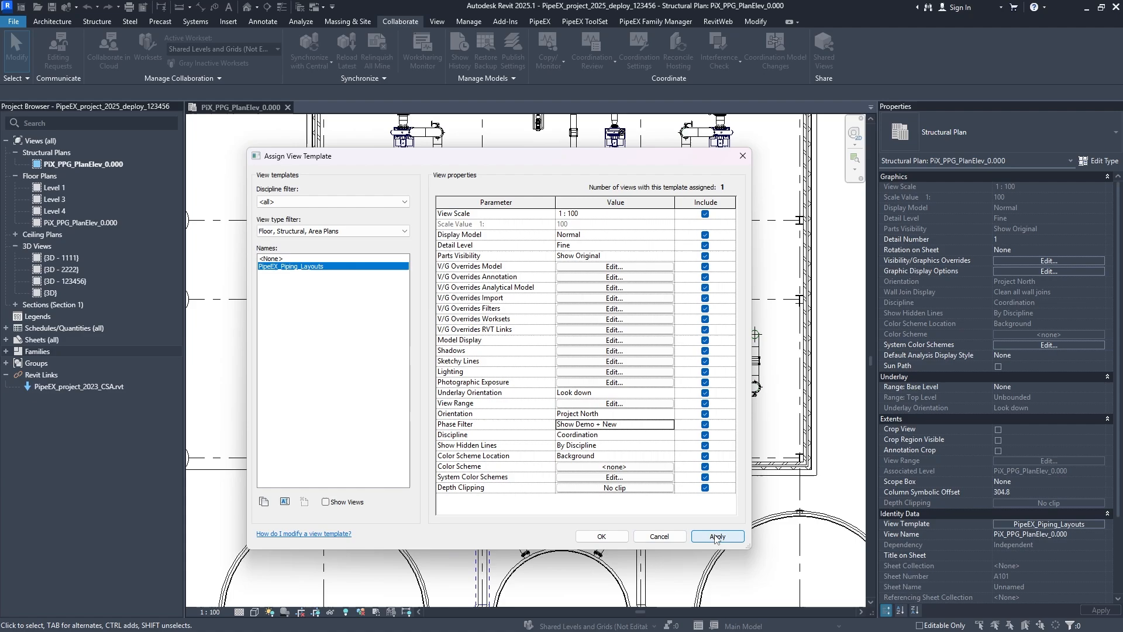
pyautogui.click(602, 536)
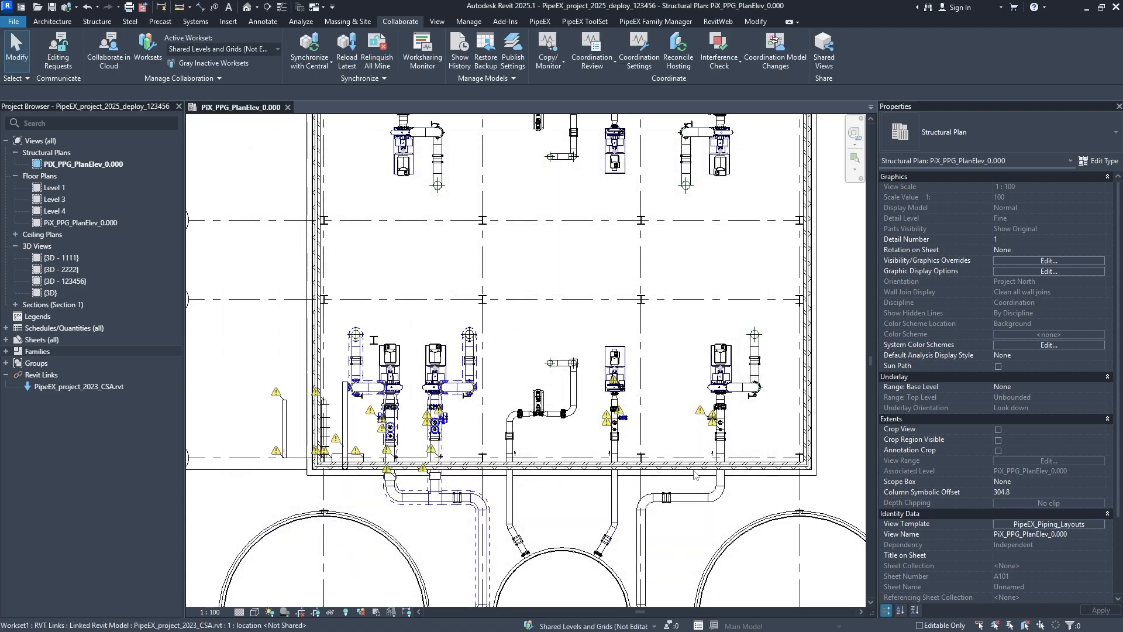
# - Set the view template's phase filter to Show Previous + Demo, apply it, and check the plan
pyautogui.click(1063, 521)
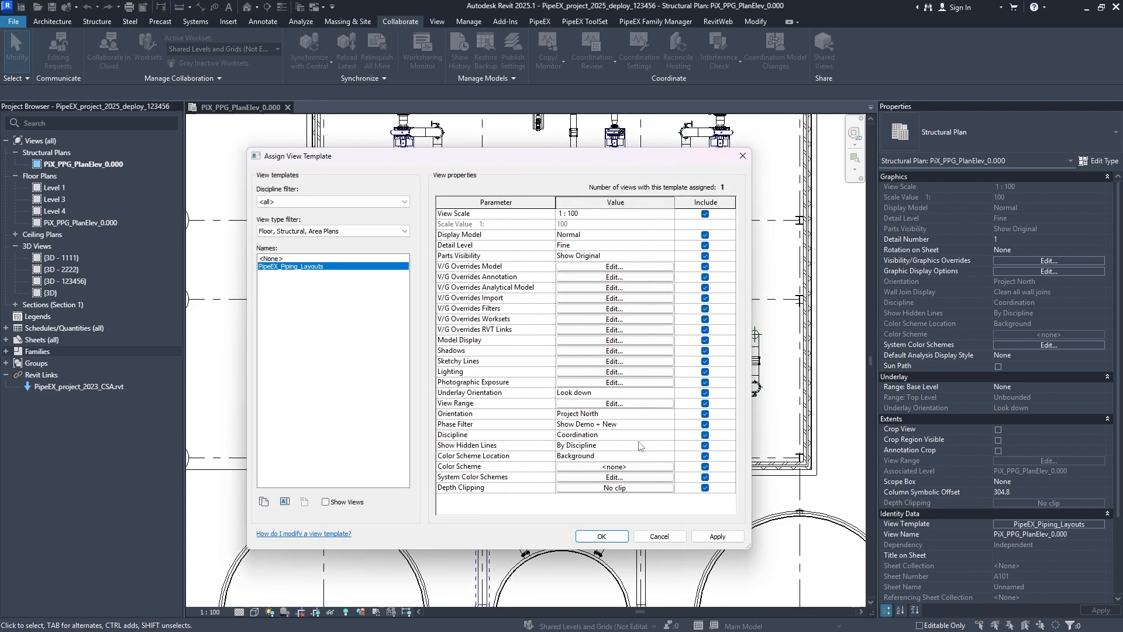
pyautogui.click(667, 425)
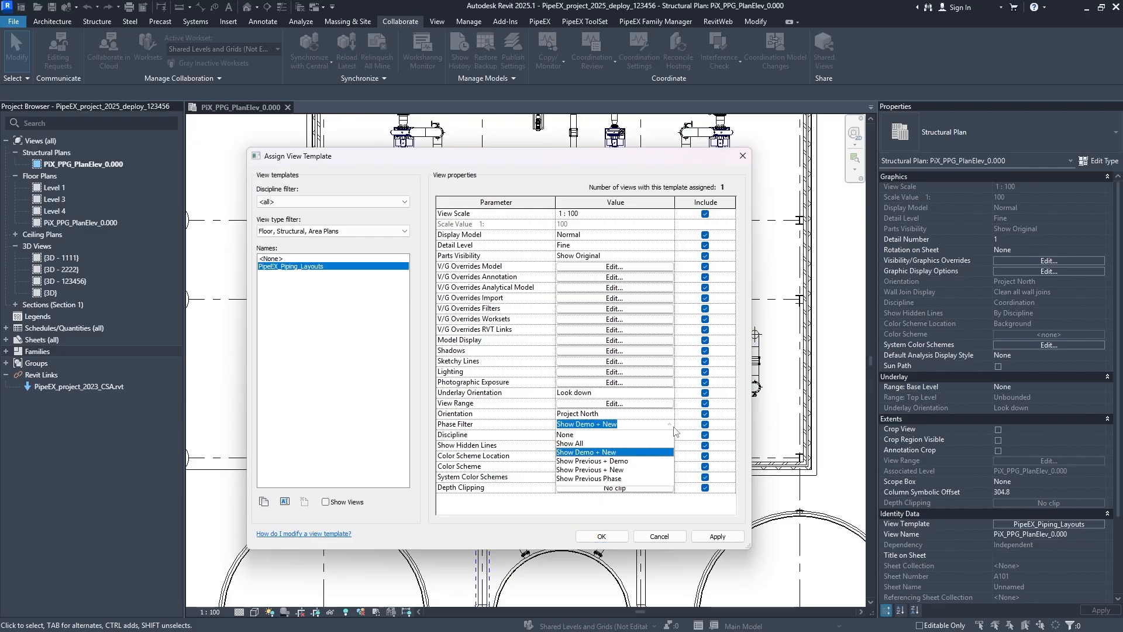
pyautogui.click(620, 461)
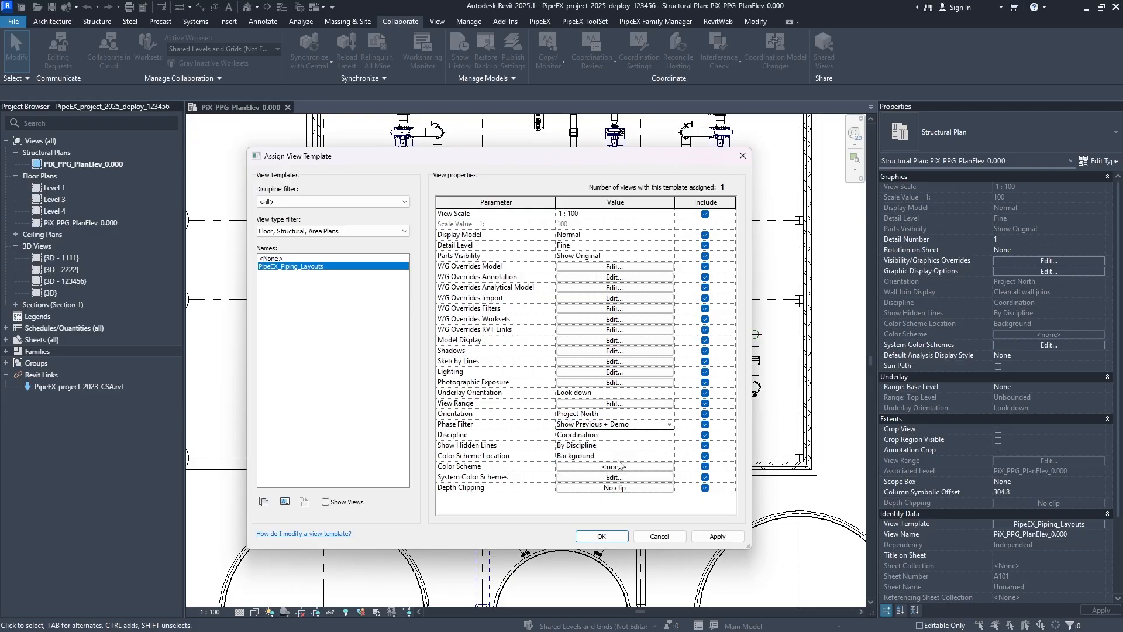
pyautogui.click(717, 536)
pyautogui.click(620, 539)
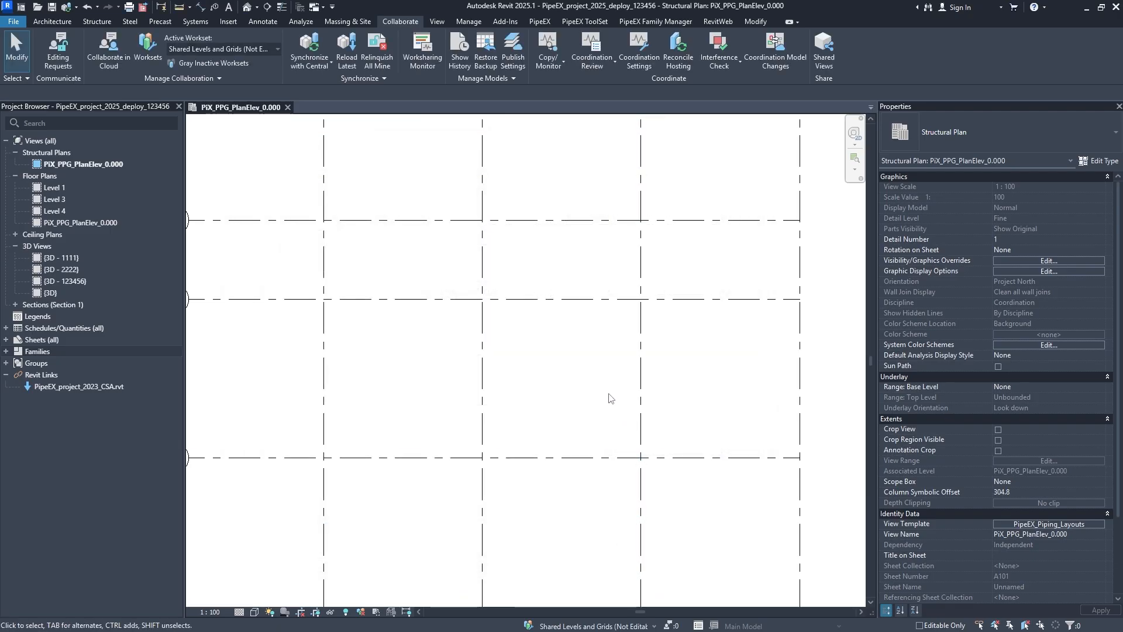
pyautogui.scroll(-2, 609, 397)
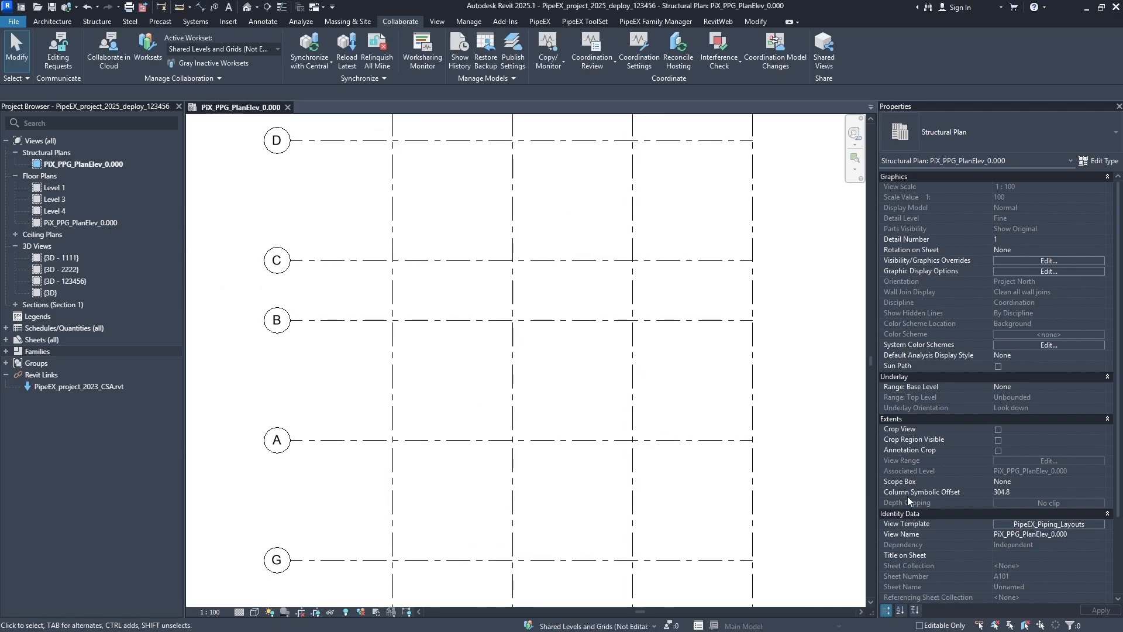
# - Return the view template's phase filter to Show All and apply it
pyautogui.click(1008, 525)
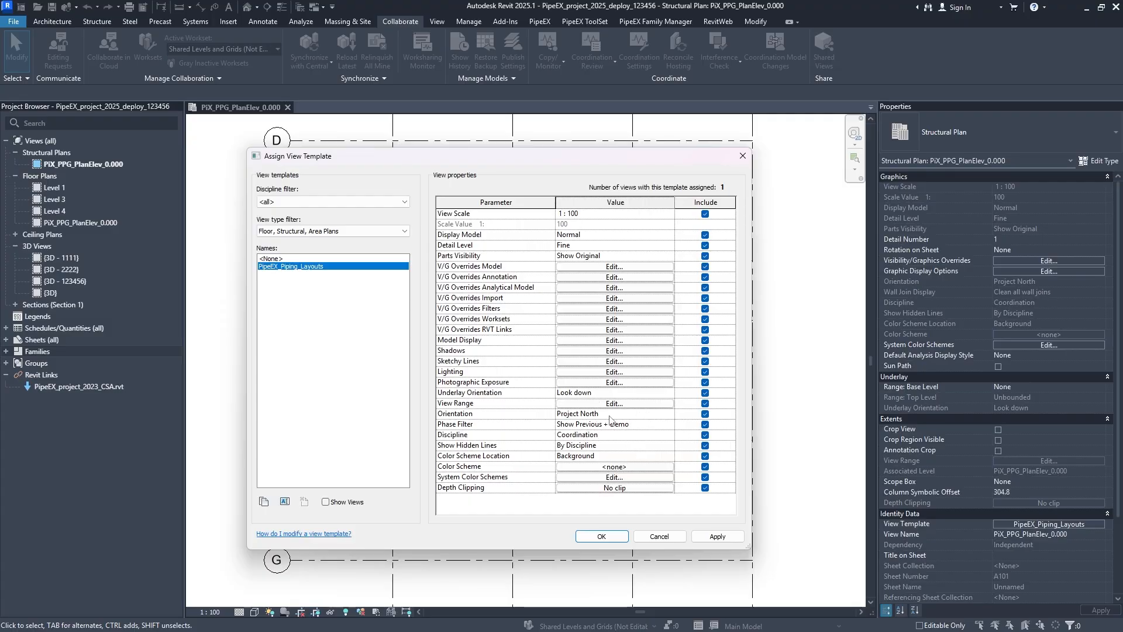
pyautogui.click(647, 425)
pyautogui.click(582, 446)
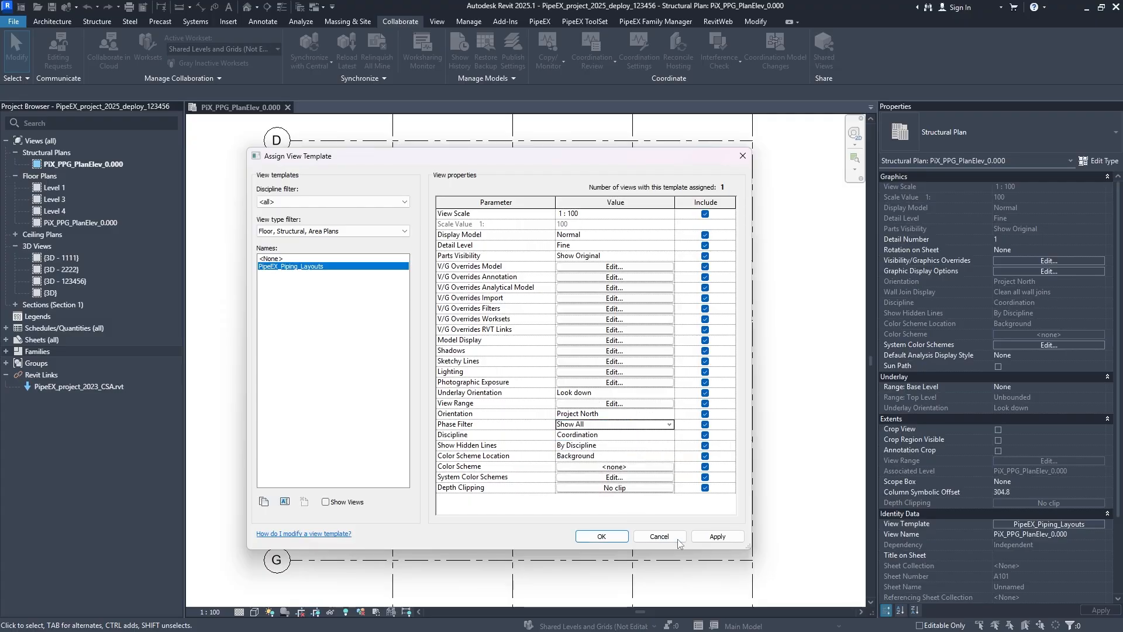
pyautogui.click(717, 537)
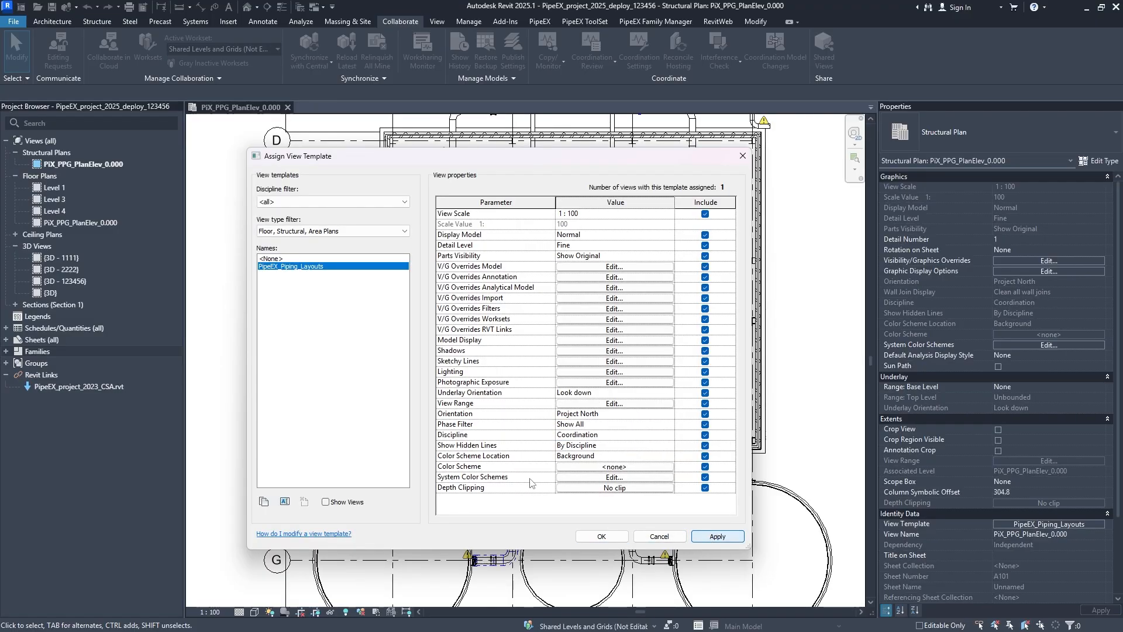
# - Set the view template's discipline to Plumbing, apply it, and inspect the vessel and piping near grid 1
pyautogui.click(666, 436)
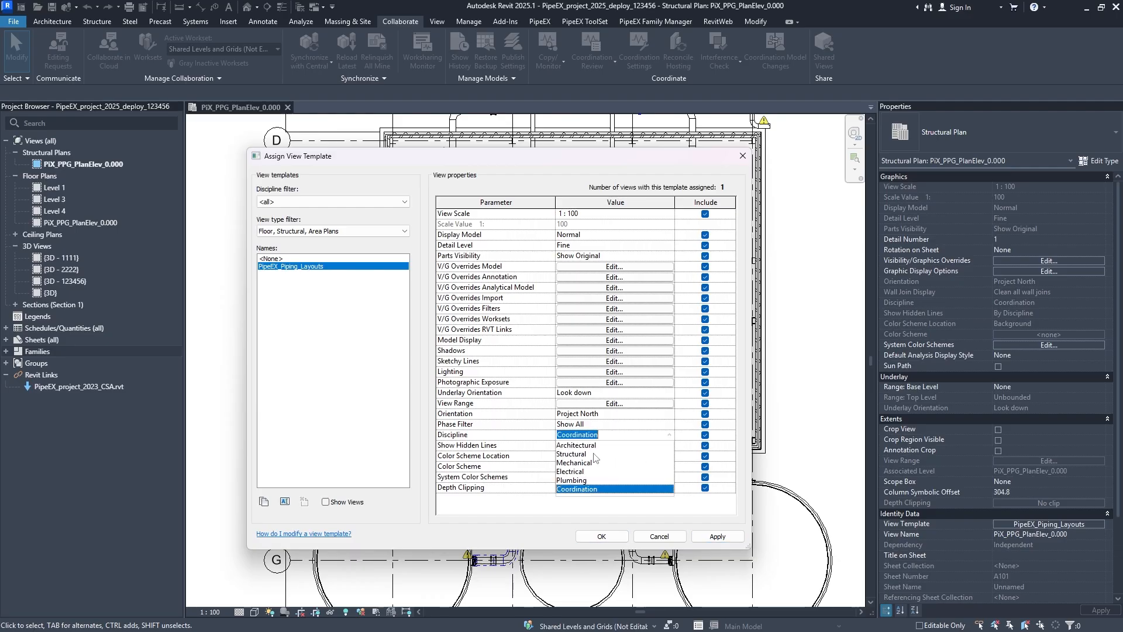
pyautogui.click(597, 480)
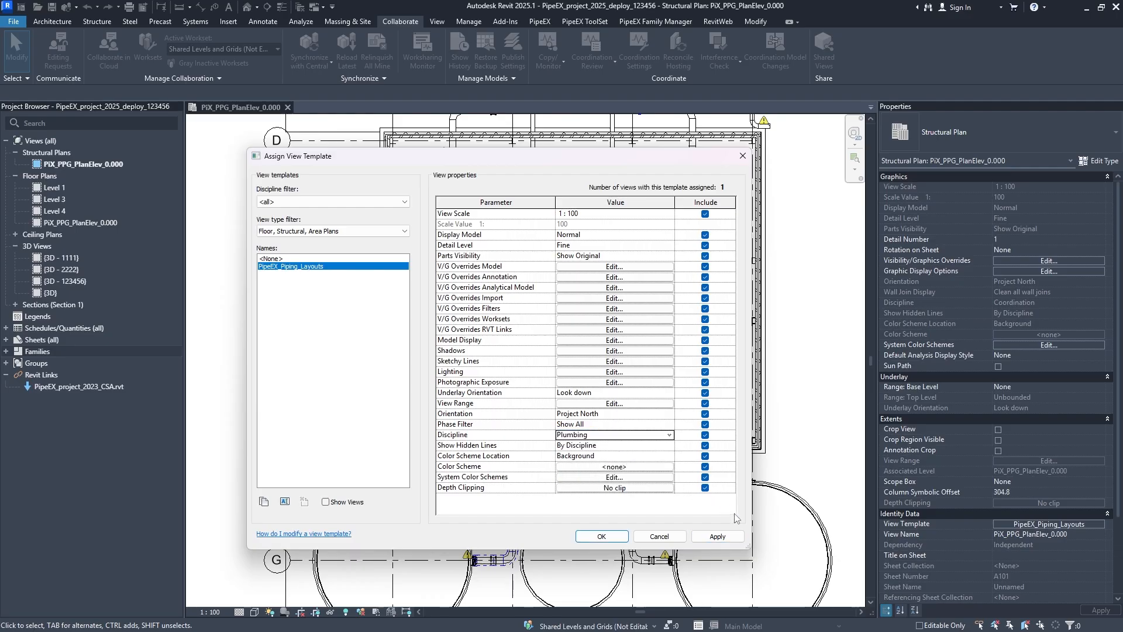
pyautogui.click(727, 537)
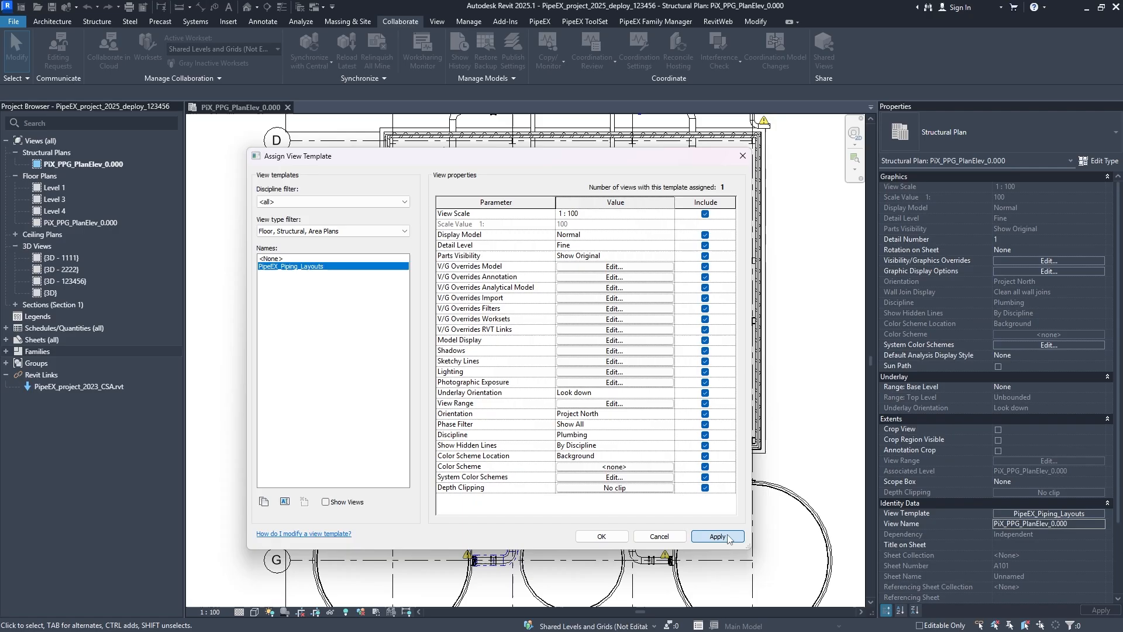
pyautogui.click(601, 536)
pyautogui.moveTo(390, 567); pyautogui.dragTo(381, 393, button='middle')
pyautogui.scroll(6, 381, 395)
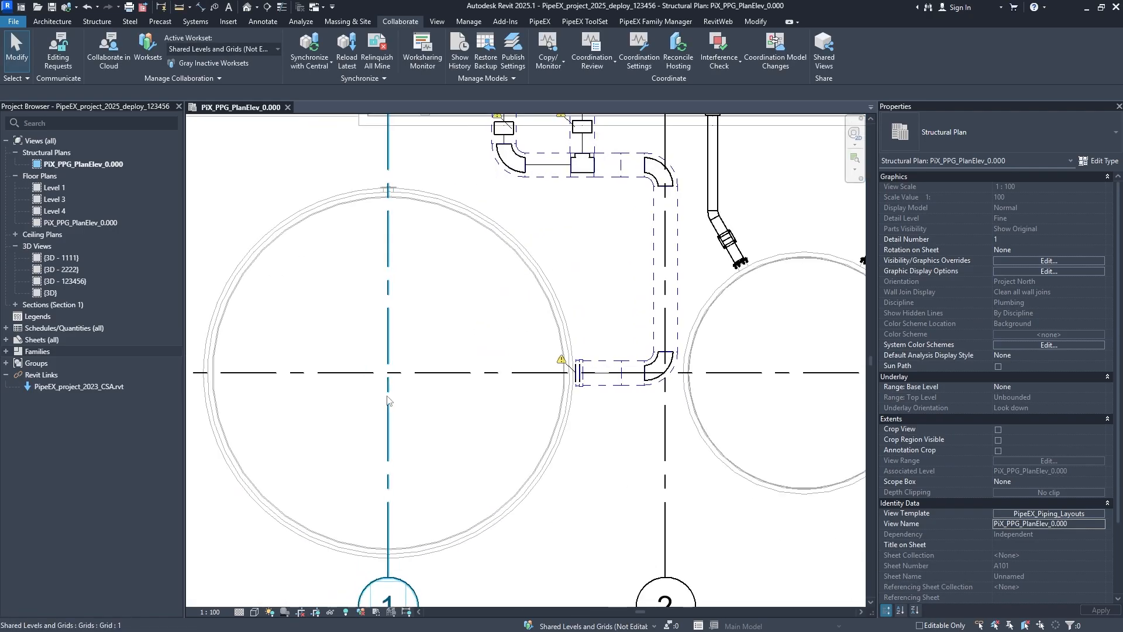
# - Examine how the pumps, pipes and walls north of the vessels display in the plan under the Plumbing discipline
pyautogui.moveTo(481, 389); pyautogui.dragTo(447, 435, button='middle')
pyautogui.scroll(-4, 445, 429)
pyautogui.moveTo(615, 271); pyautogui.dragTo(582, 389, button='middle')
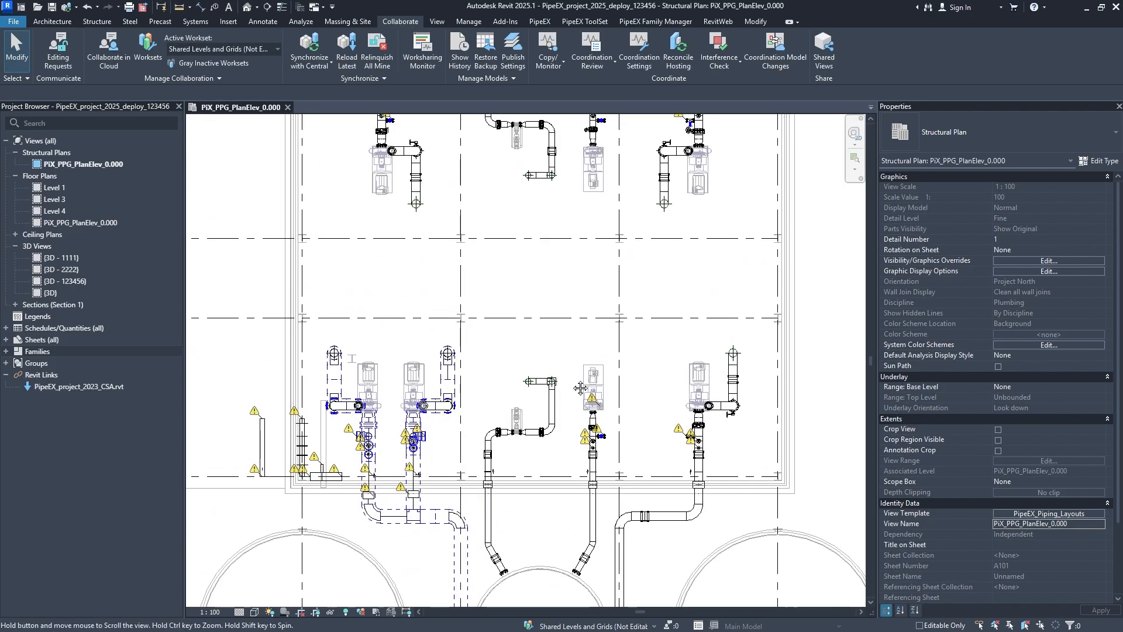
pyautogui.moveTo(606, 235); pyautogui.dragTo(556, 491, button='middle')
pyautogui.moveTo(501, 242); pyautogui.dragTo(593, 177, button='middle')
pyautogui.moveTo(575, 449); pyautogui.dragTo(567, 369, button='middle')
pyautogui.scroll(1, 398, 367)
pyautogui.scroll(1, 422, 323)
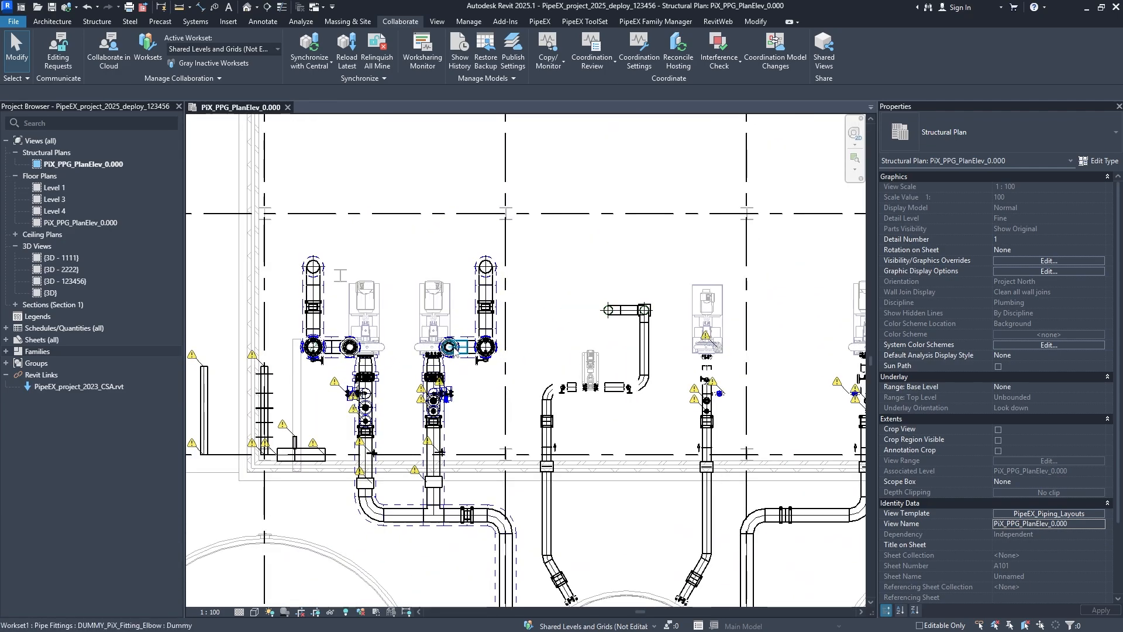
pyautogui.scroll(1, 418, 346)
pyautogui.scroll(1, 708, 462)
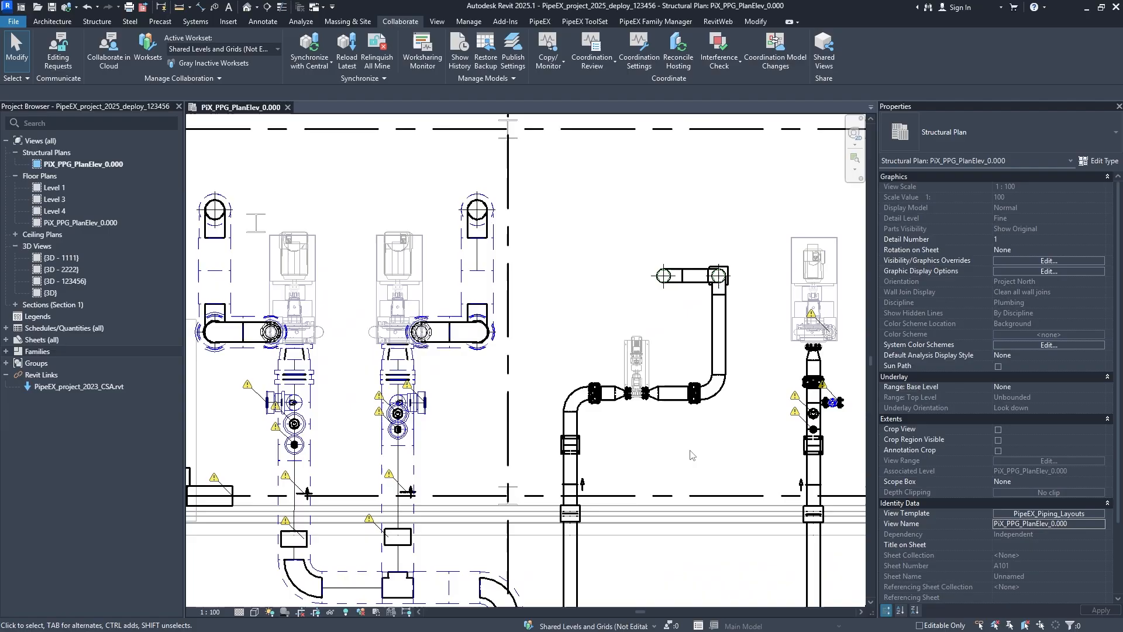
pyautogui.scroll(2, 655, 442)
pyautogui.scroll(2, 715, 383)
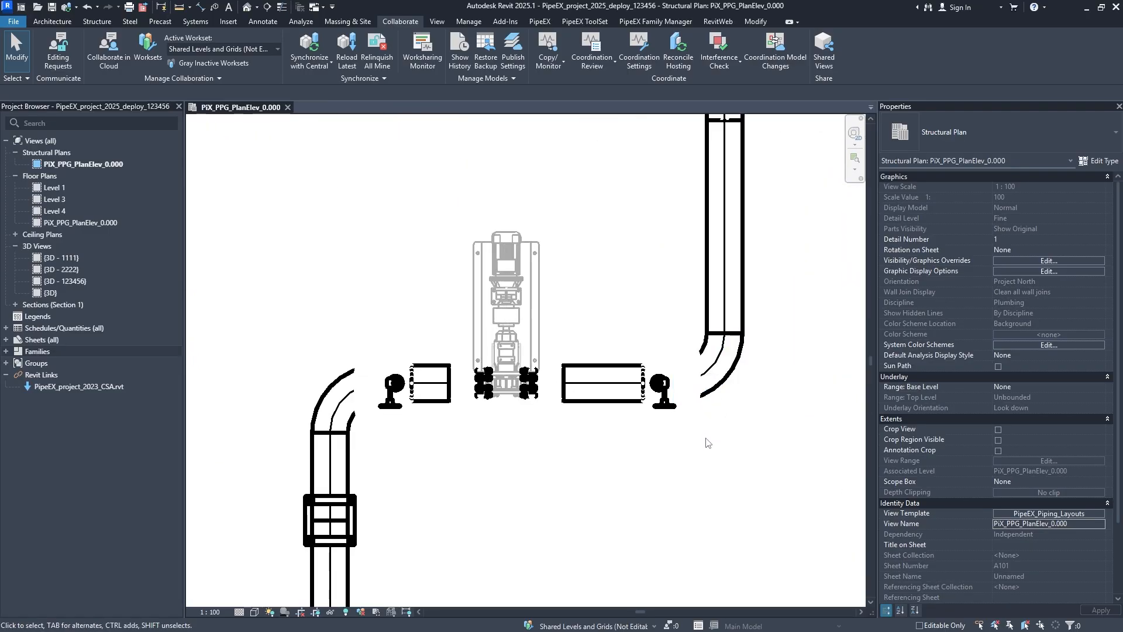
pyautogui.scroll(-2, 670, 397)
pyautogui.moveTo(697, 458); pyautogui.dragTo(497, 454, button='middle')
pyautogui.scroll(-1, 497, 454)
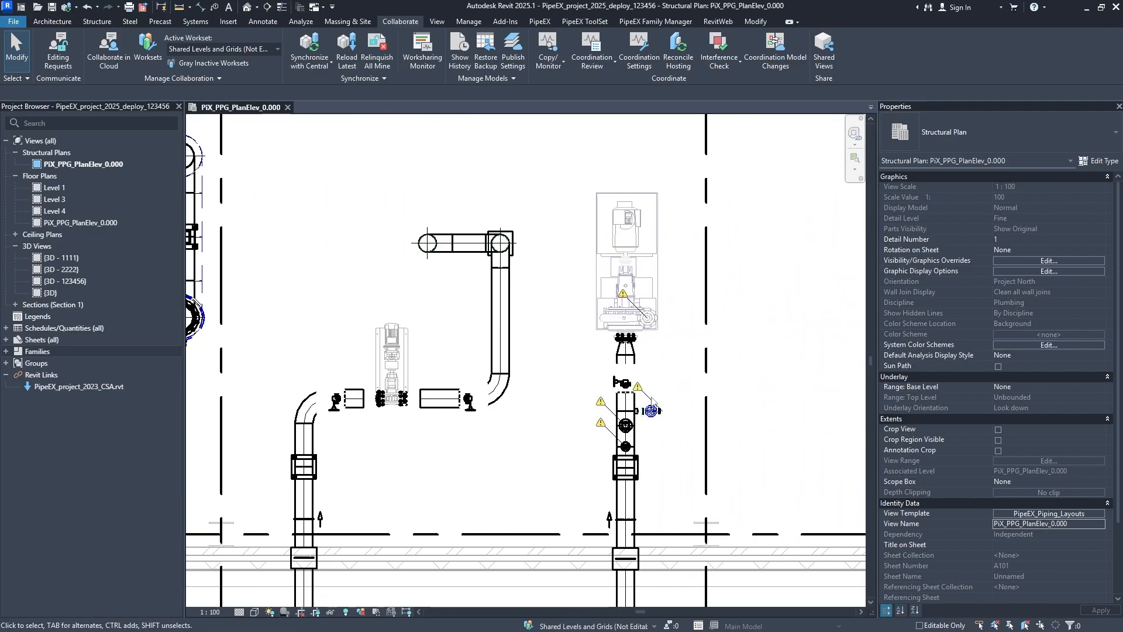
pyautogui.scroll(-3, 626, 395)
pyautogui.moveTo(520, 418); pyautogui.dragTo(523, 380, button='middle')
pyautogui.moveTo(461, 518); pyautogui.dragTo(512, 410, button='middle')
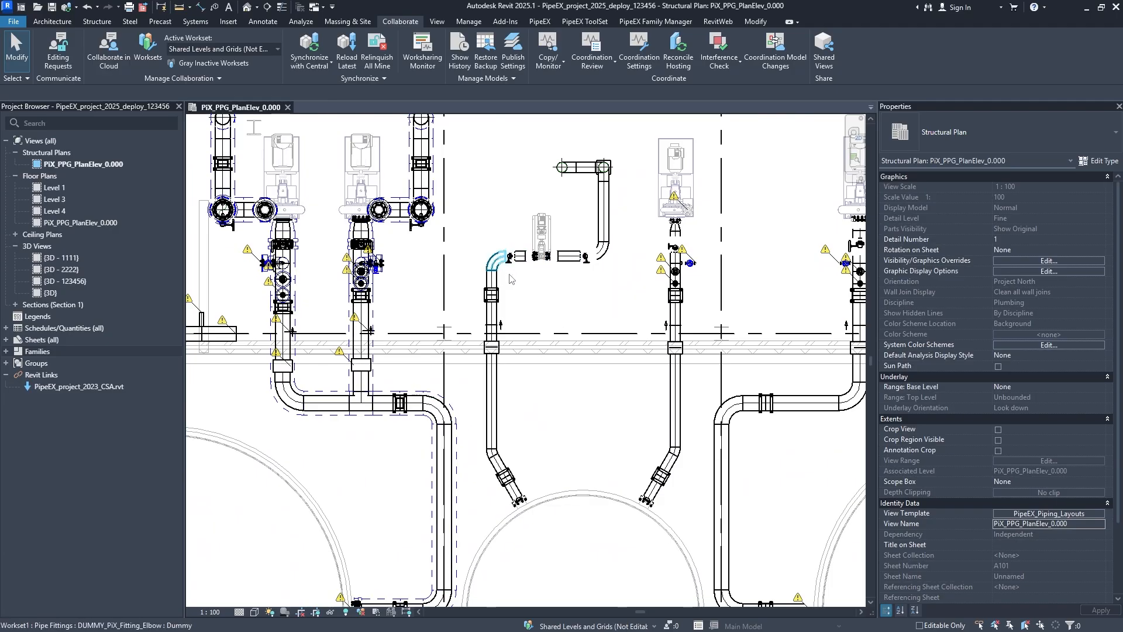
# - Set the view template's discipline to Electrical and apply it to the plan
pyautogui.click(1031, 515)
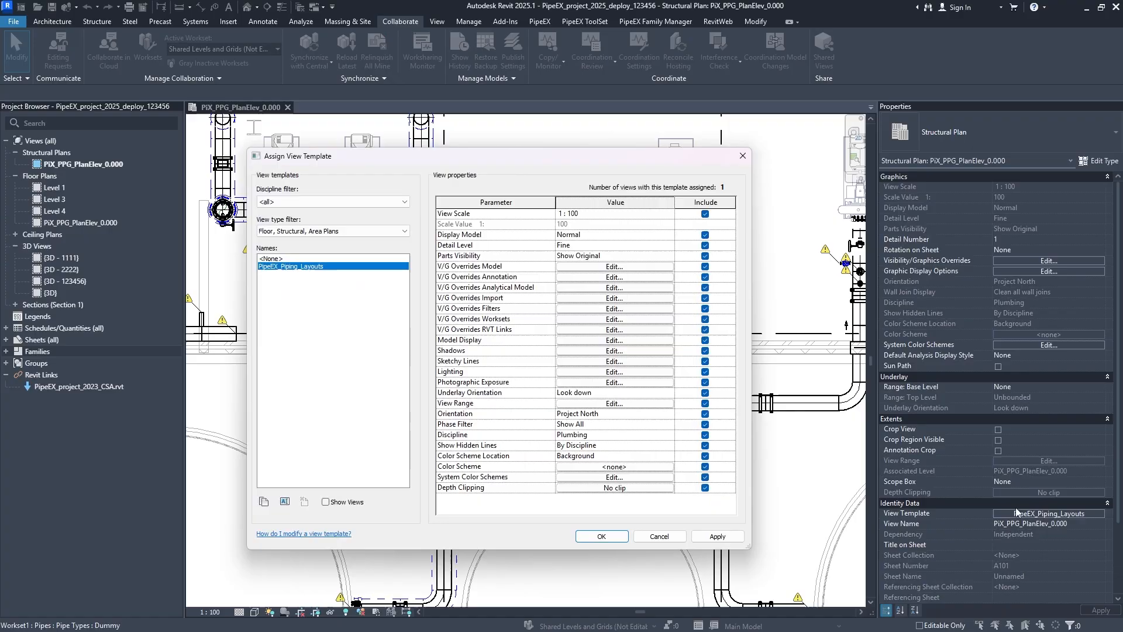
pyautogui.click(671, 435)
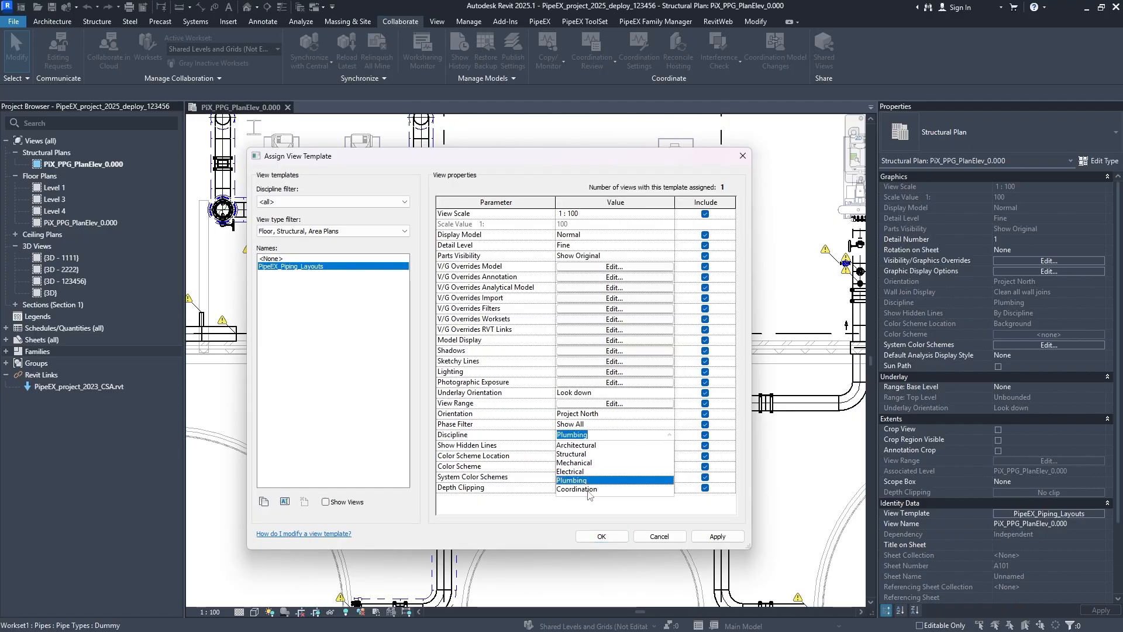
pyautogui.click(571, 472)
pyautogui.click(718, 536)
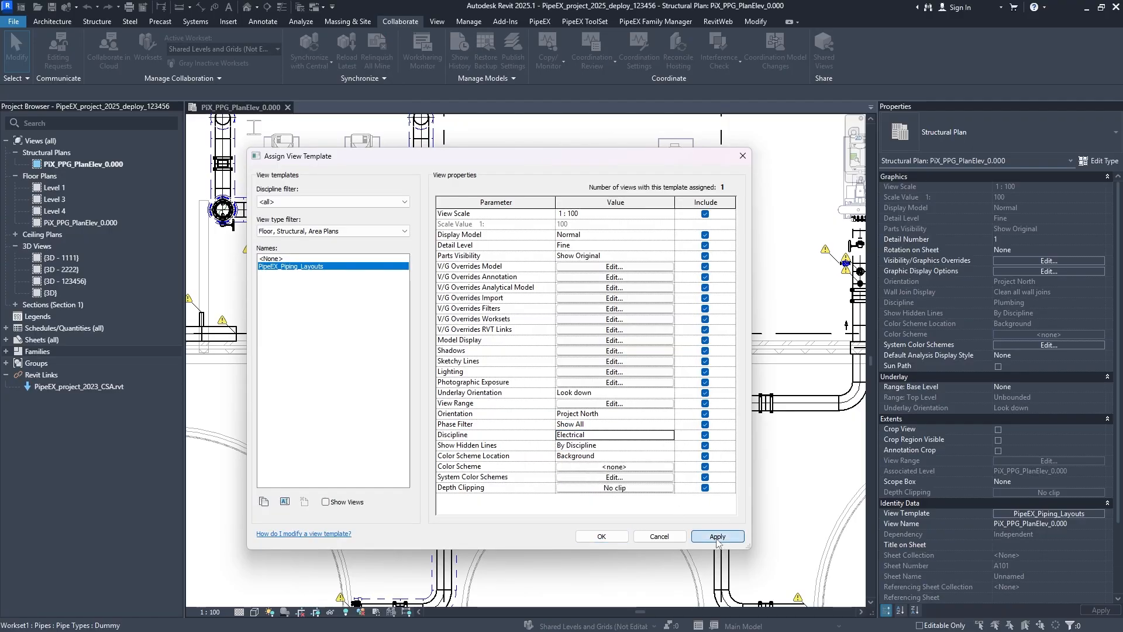
pyautogui.click(614, 535)
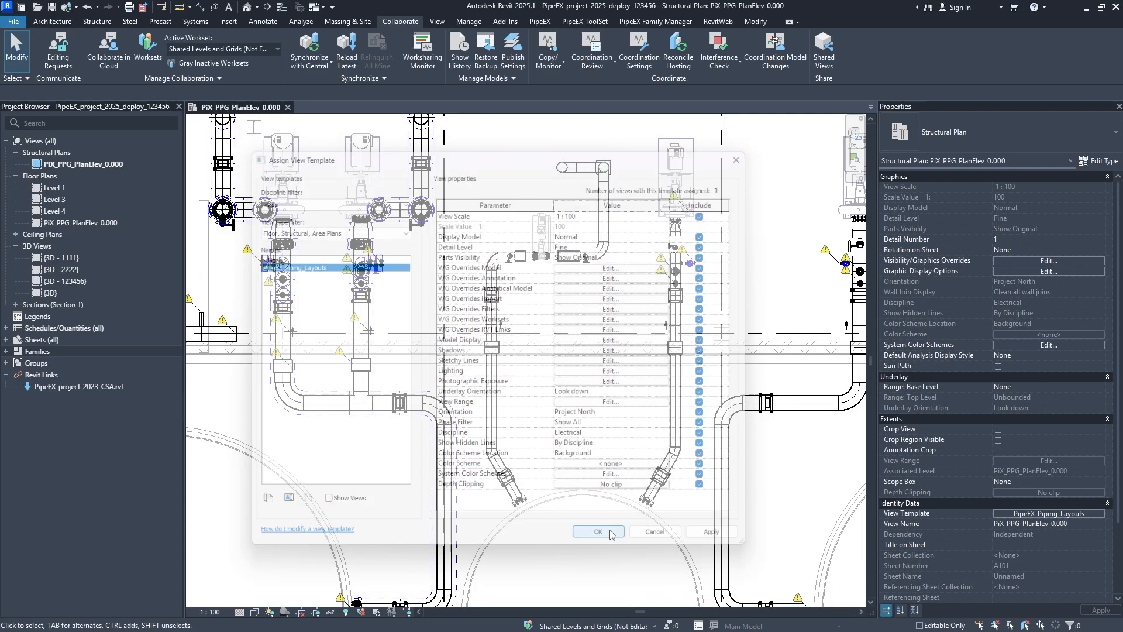
# - Set the view template's discipline to Coordination, apply it, and check the plan's walls, equipment and vessels
pyautogui.click(1049, 514)
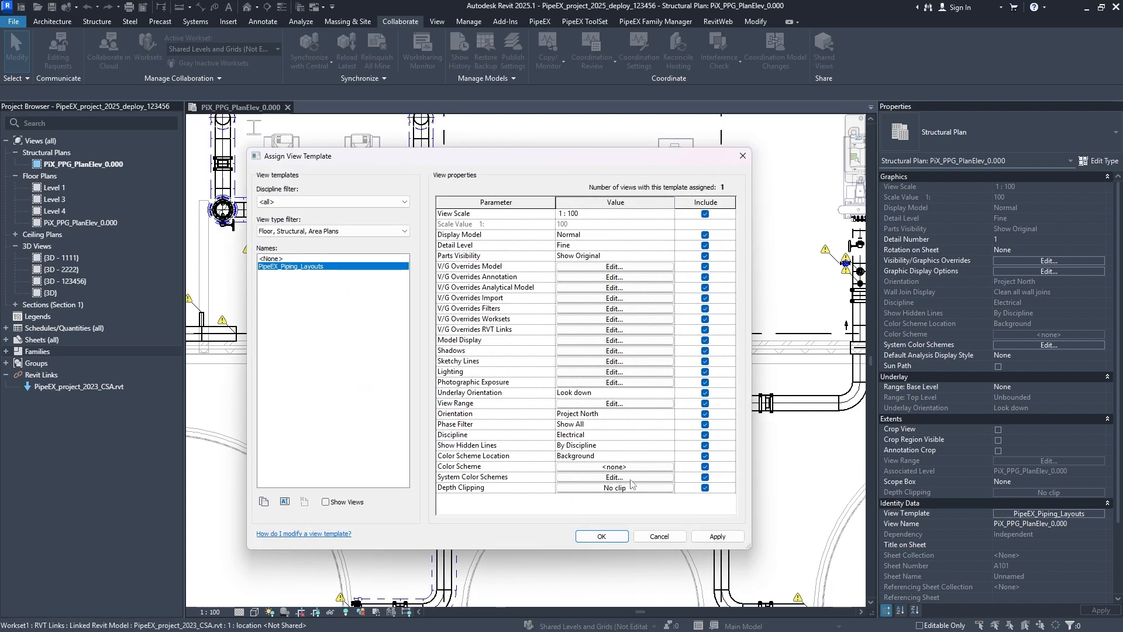
pyautogui.click(668, 436)
pyautogui.click(588, 489)
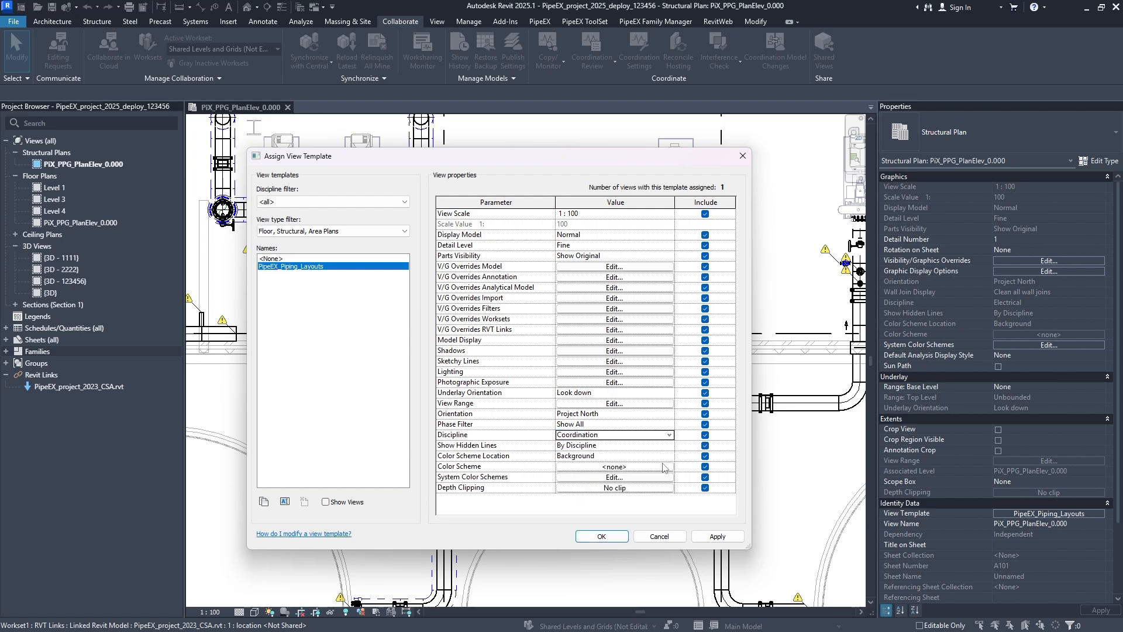
pyautogui.click(725, 538)
pyautogui.click(615, 541)
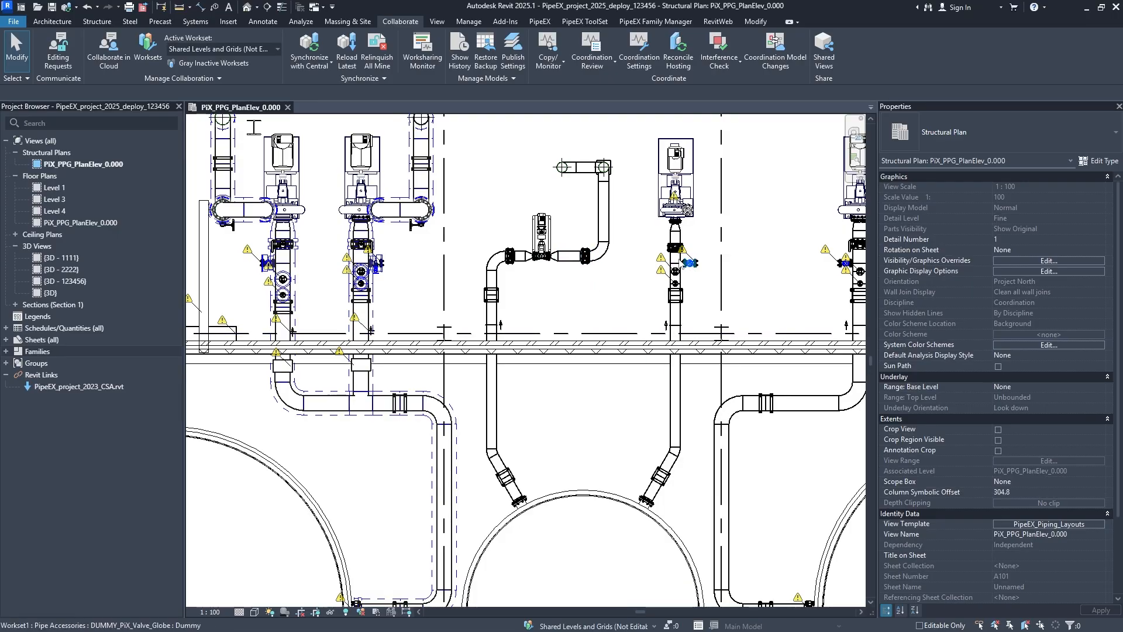
pyautogui.scroll(-3, 594, 288)
pyautogui.moveTo(611, 397); pyautogui.dragTo(615, 328, button='middle')
pyautogui.moveTo(485, 383); pyautogui.dragTo(534, 271, button='middle')
pyautogui.moveTo(634, 376); pyautogui.dragTo(582, 416, button='middle')
# - Review the view template's Show Hidden Lines and Color Scheme Location choices and the Spaces color scheme Schema 1
pyautogui.click(1038, 526)
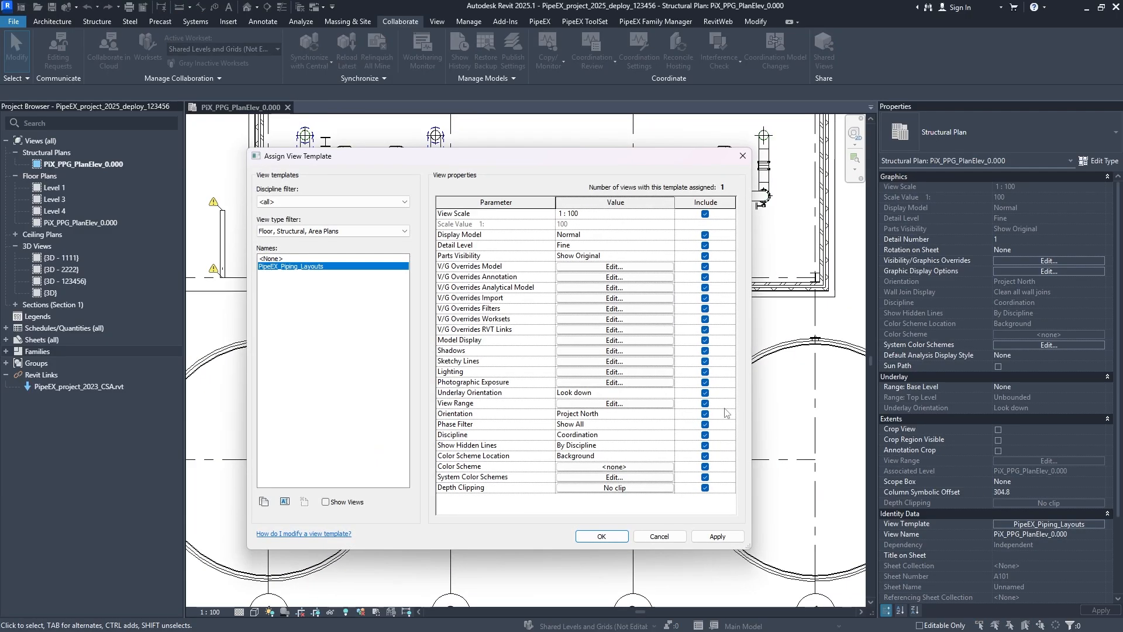
pyautogui.click(667, 447)
pyautogui.click(668, 448)
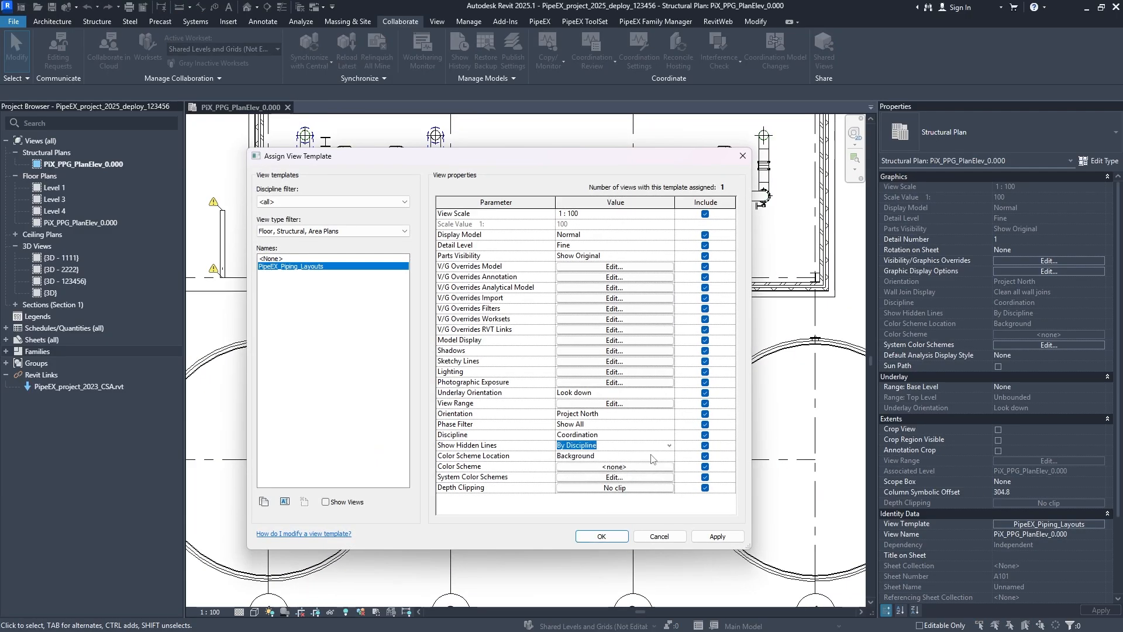
pyautogui.click(670, 459)
pyautogui.click(671, 461)
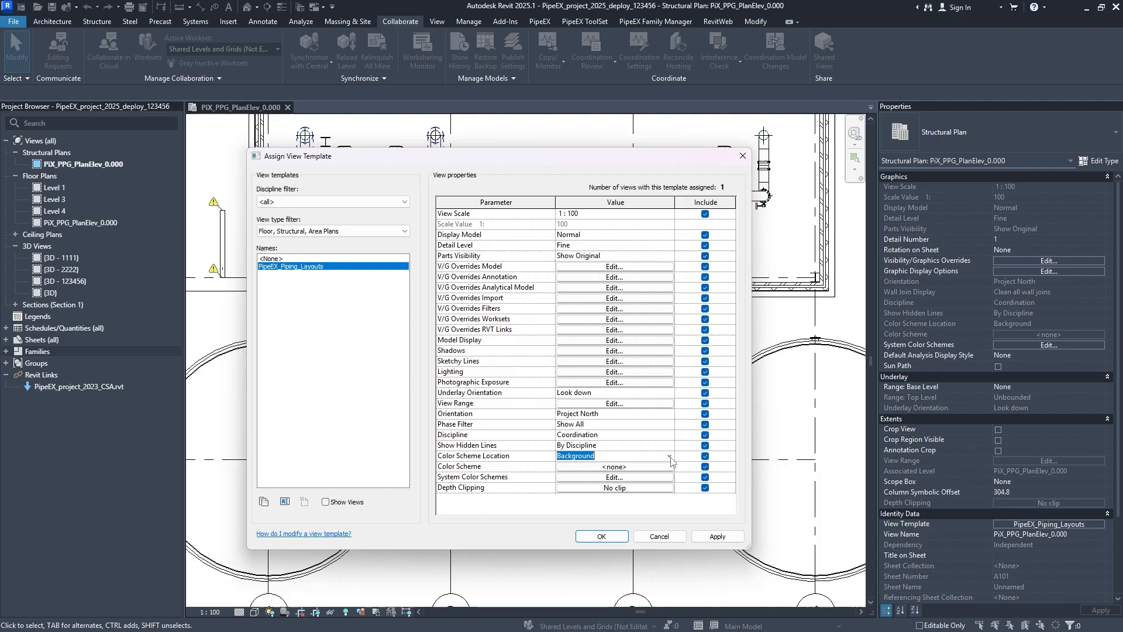
pyautogui.click(643, 466)
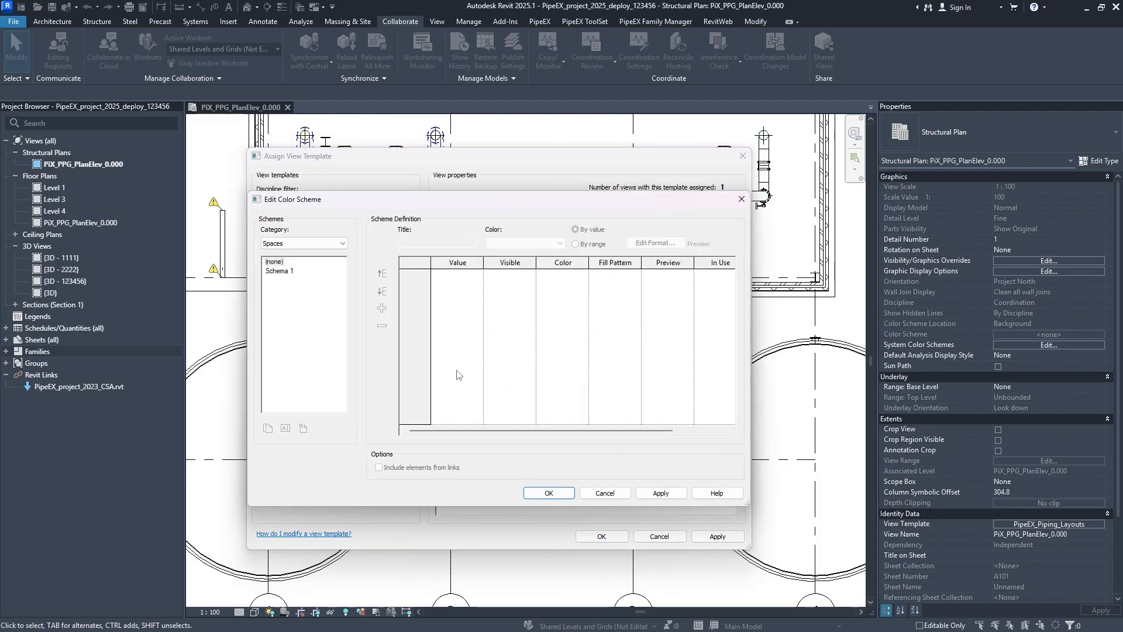
pyautogui.click(279, 271)
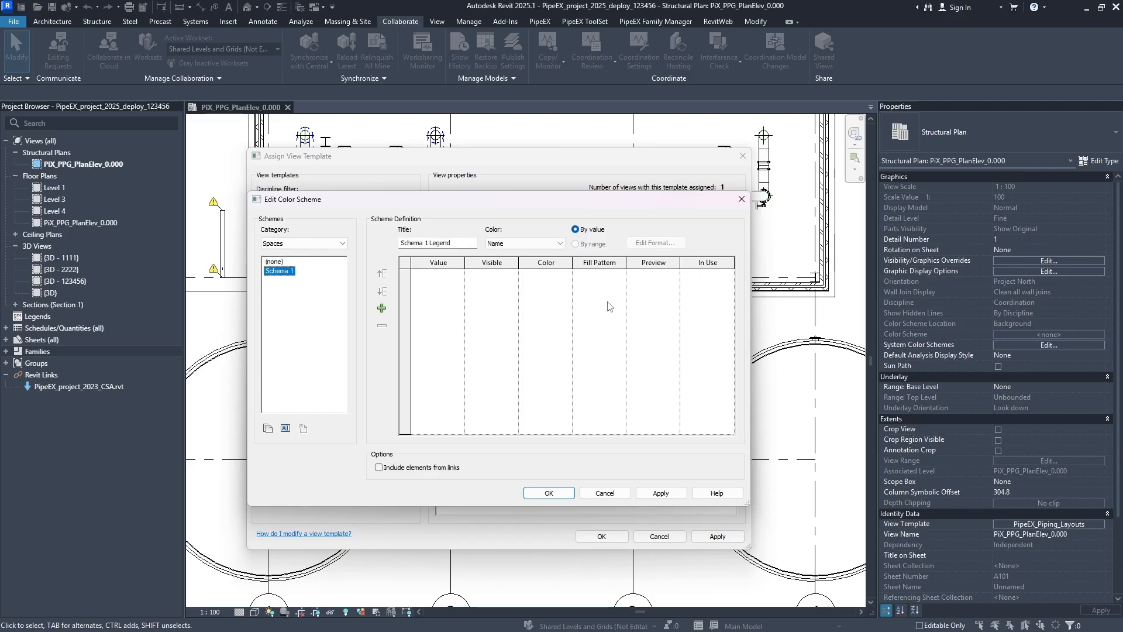
pyautogui.click(557, 246)
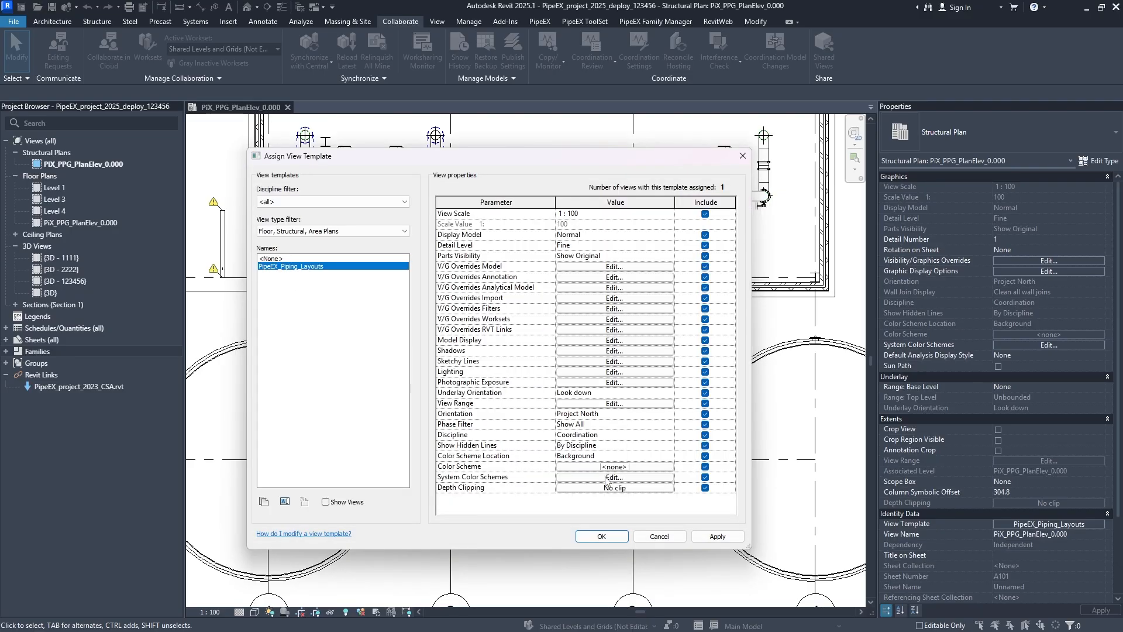
# - Open the template's system color scheme for Pipes and select Schema 1
pyautogui.click(620, 477)
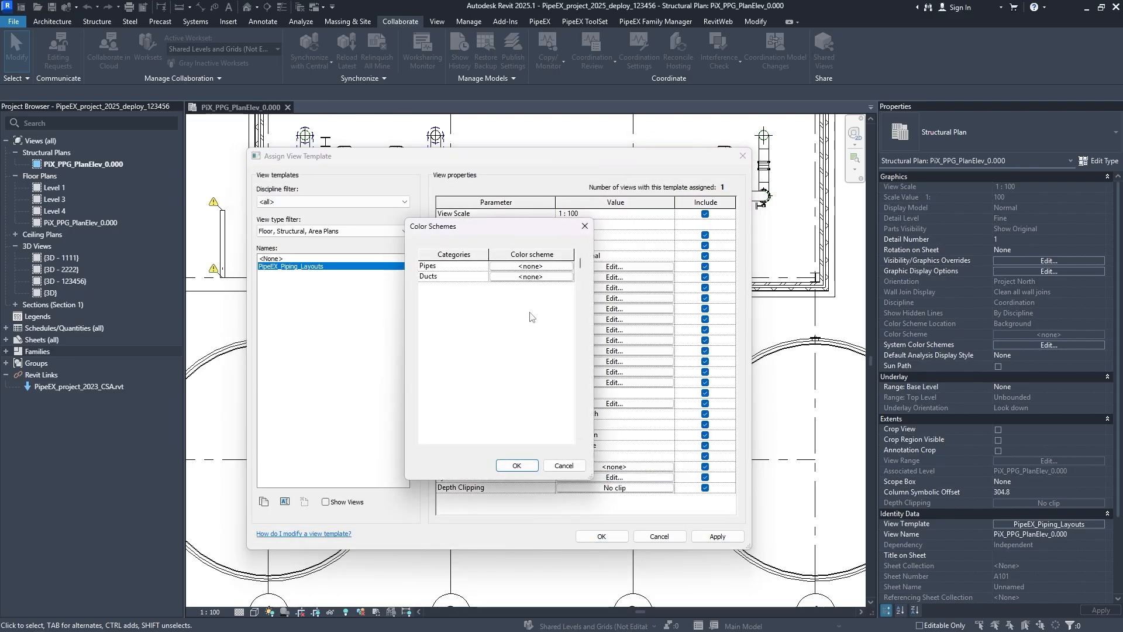
pyautogui.click(502, 267)
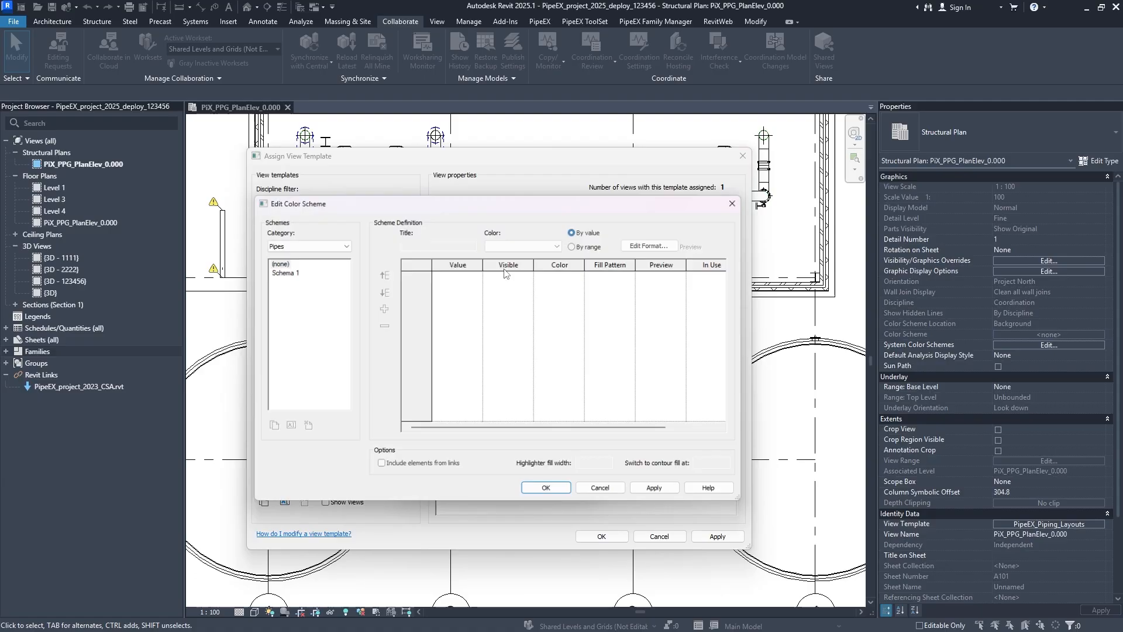
pyautogui.click(281, 272)
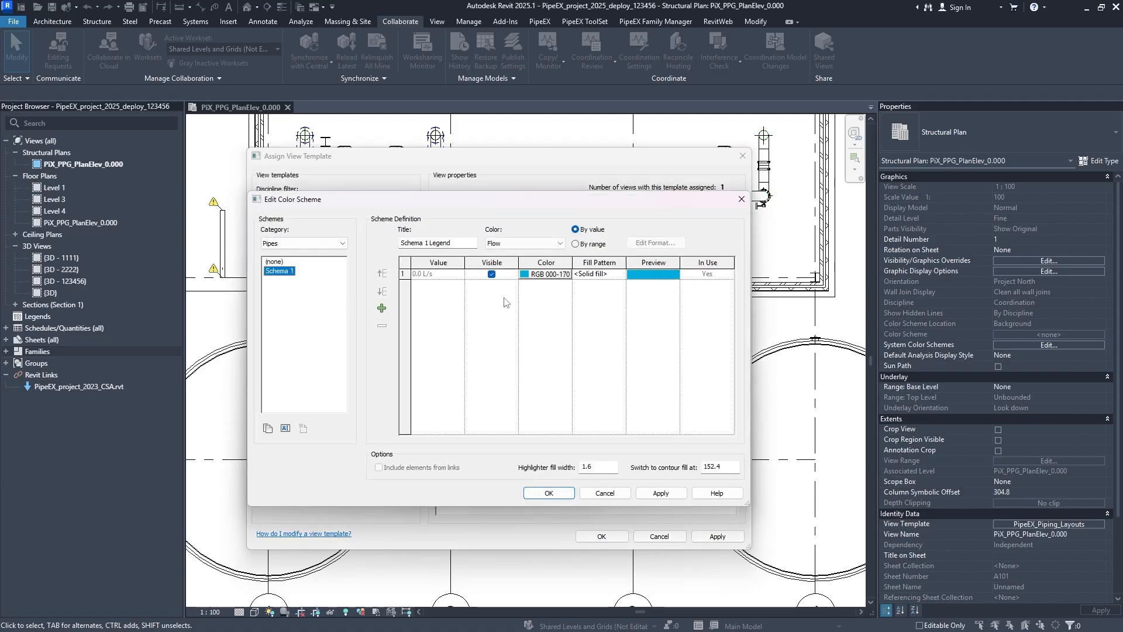
# - Browse the available color parameters and set the pipes' Schema 1 to color by System Type, accepting the color reset
pyautogui.click(544, 244)
pyautogui.scroll(-3, 529, 374)
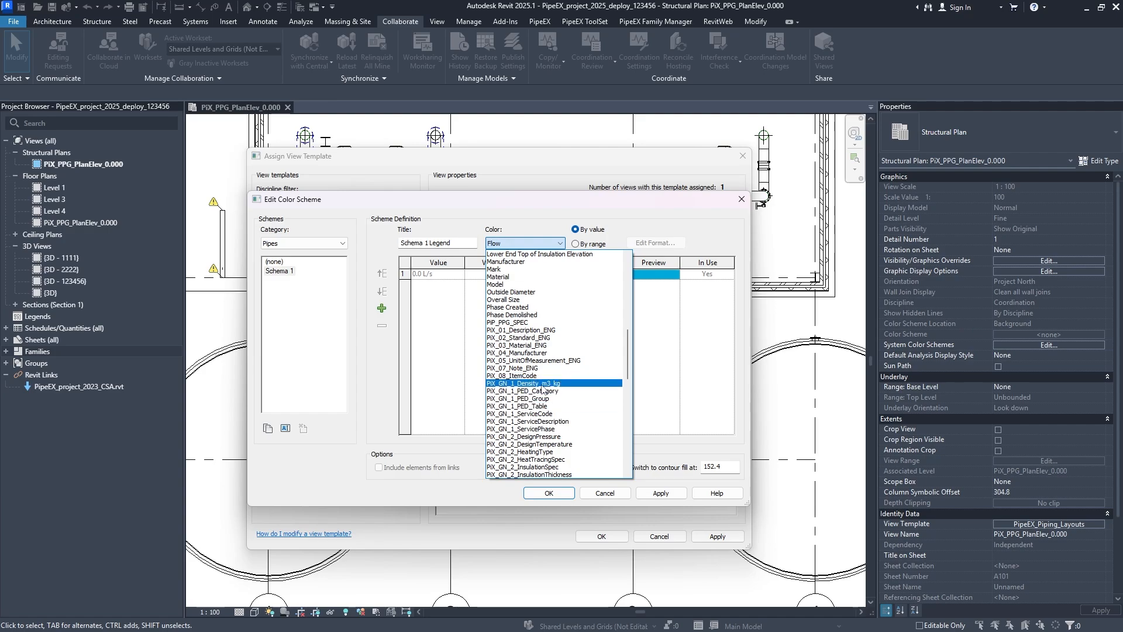
pyautogui.scroll(-13, 525, 404)
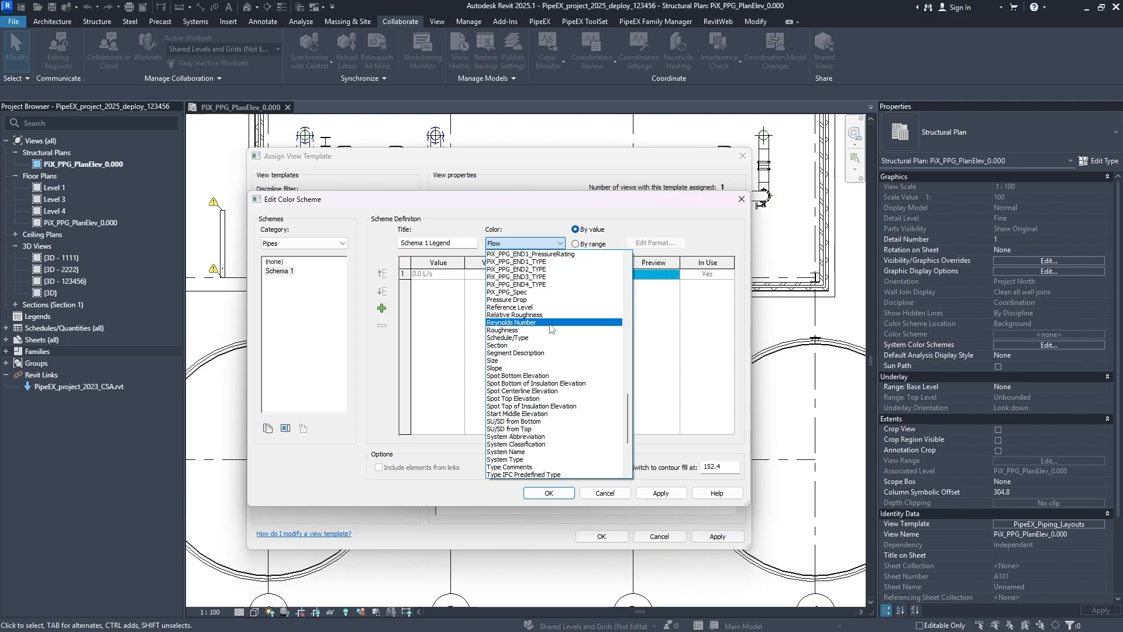
pyautogui.scroll(-4, 552, 328)
pyautogui.scroll(-1, 553, 328)
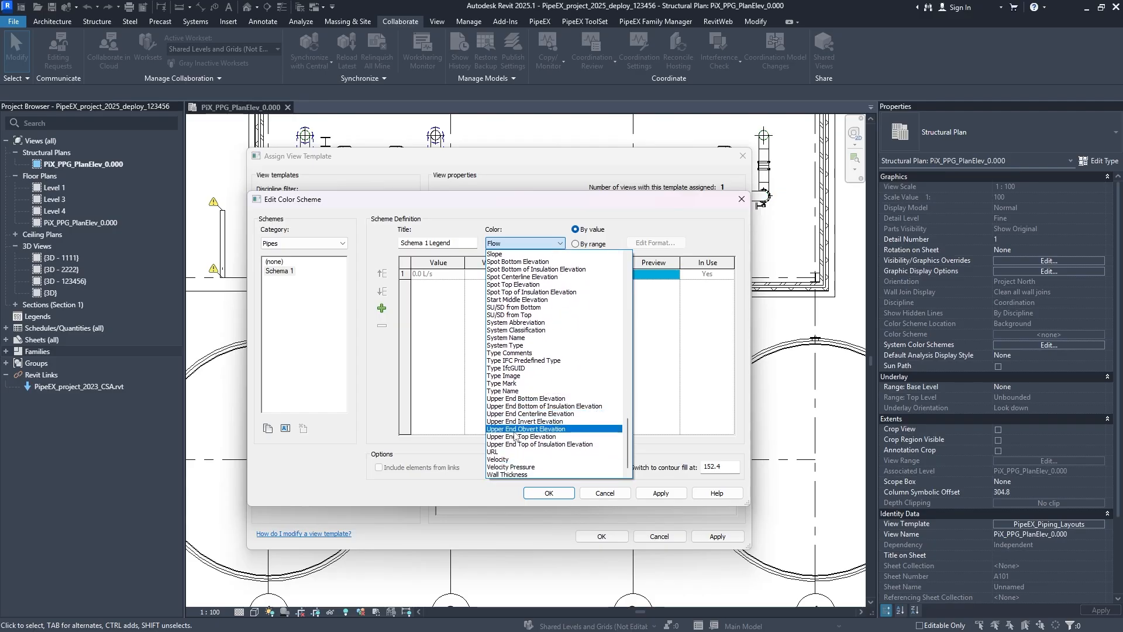
pyautogui.scroll(9, 539, 426)
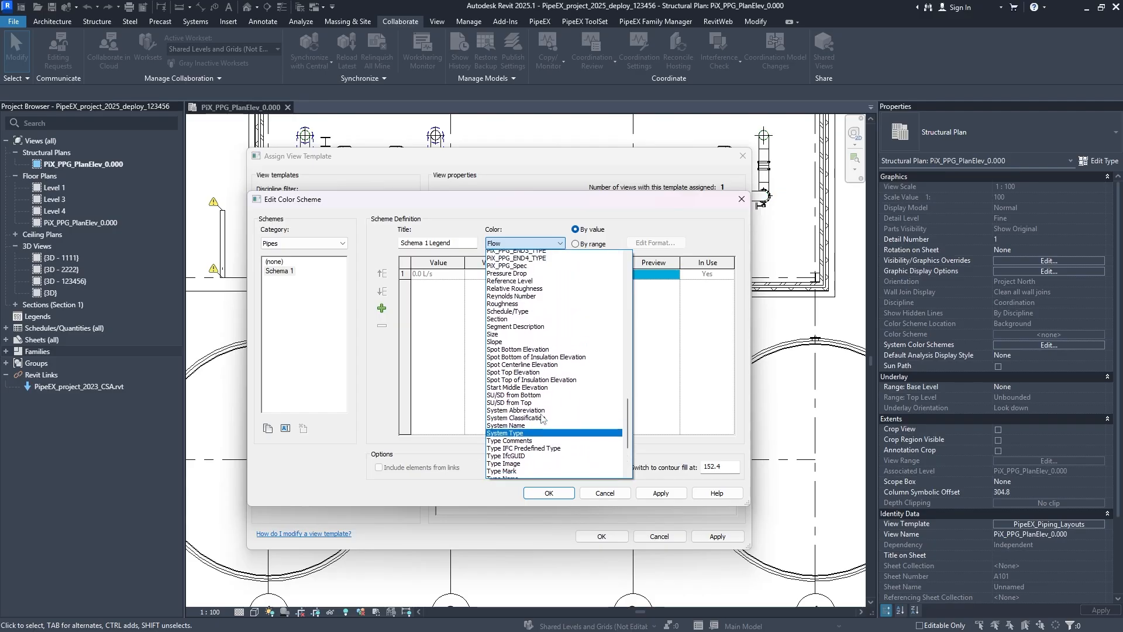
pyautogui.scroll(-8, 541, 419)
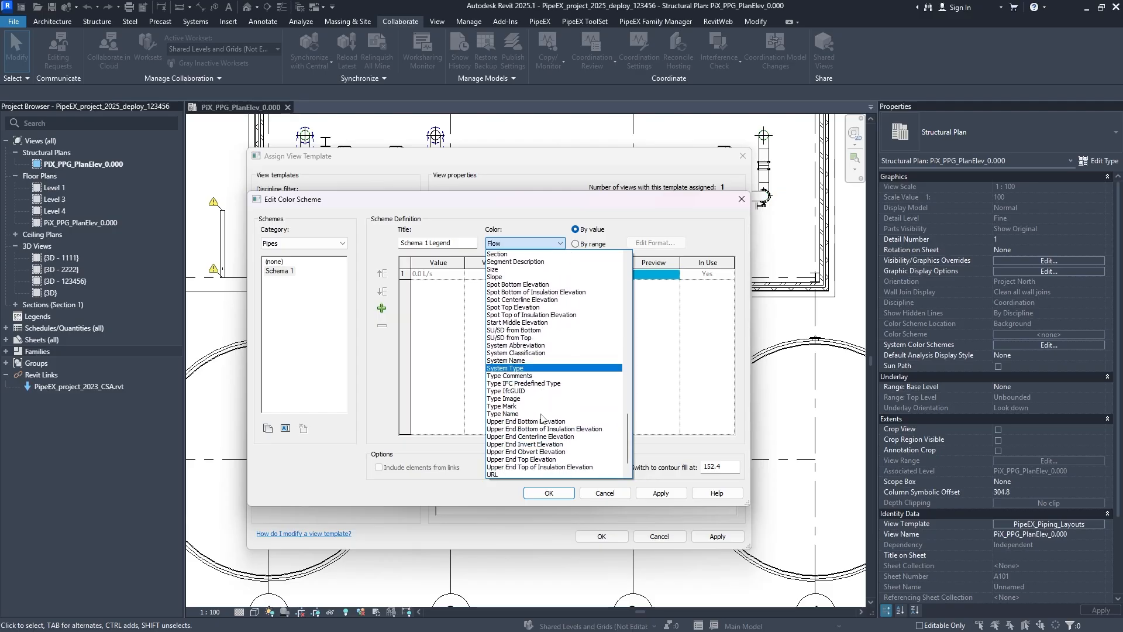
pyautogui.scroll(-1, 534, 364)
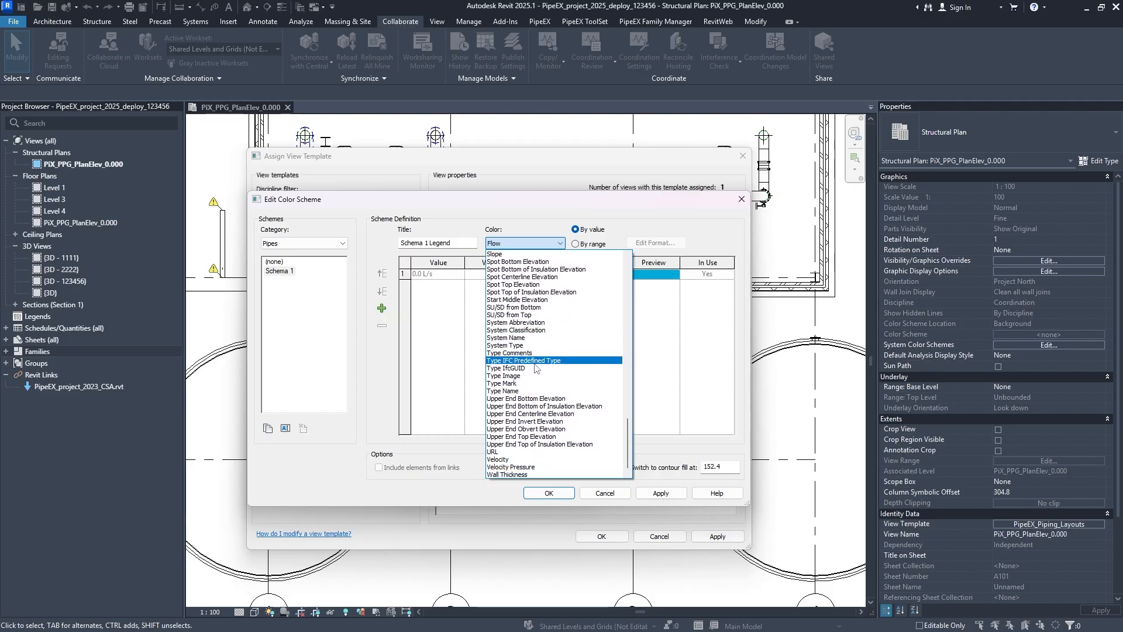
pyautogui.scroll(4, 535, 368)
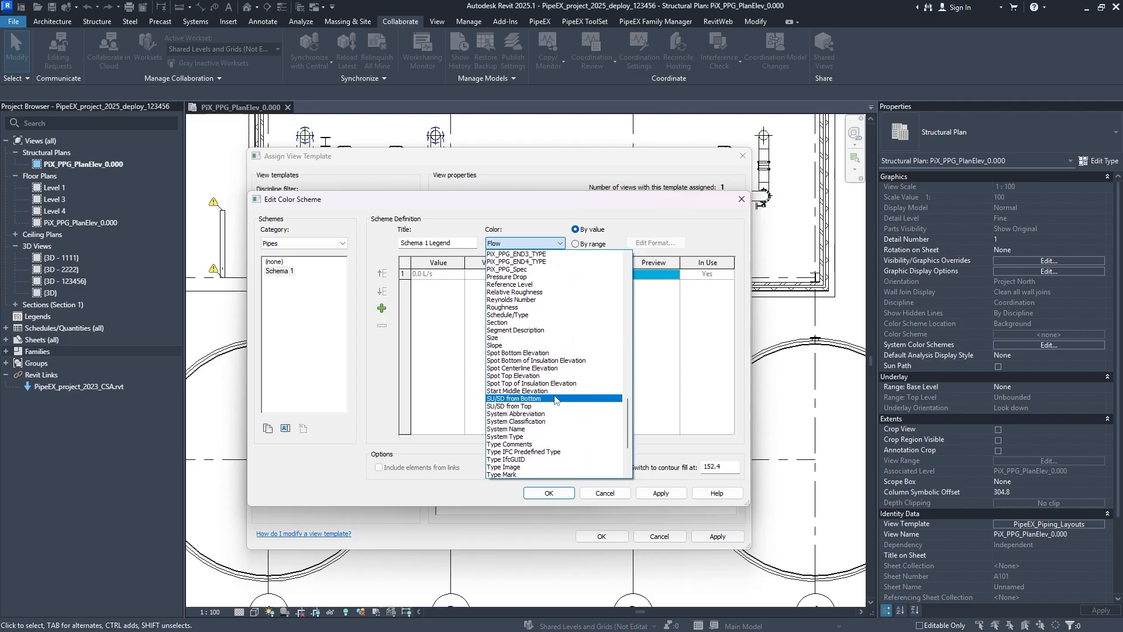
pyautogui.scroll(-4, 548, 382)
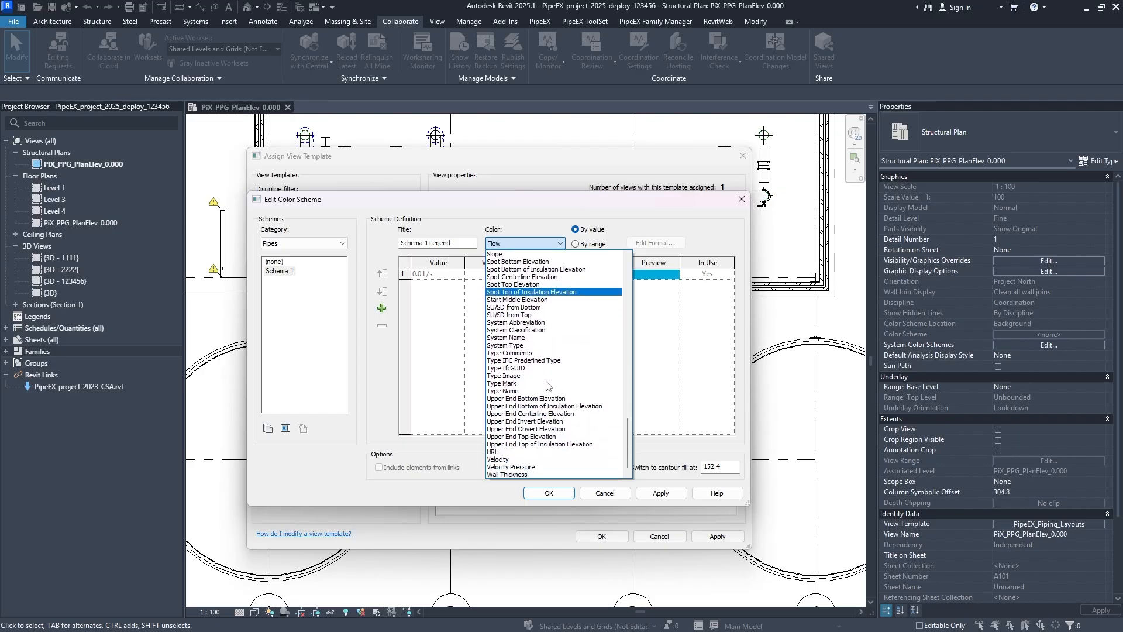
pyautogui.scroll(1, 554, 388)
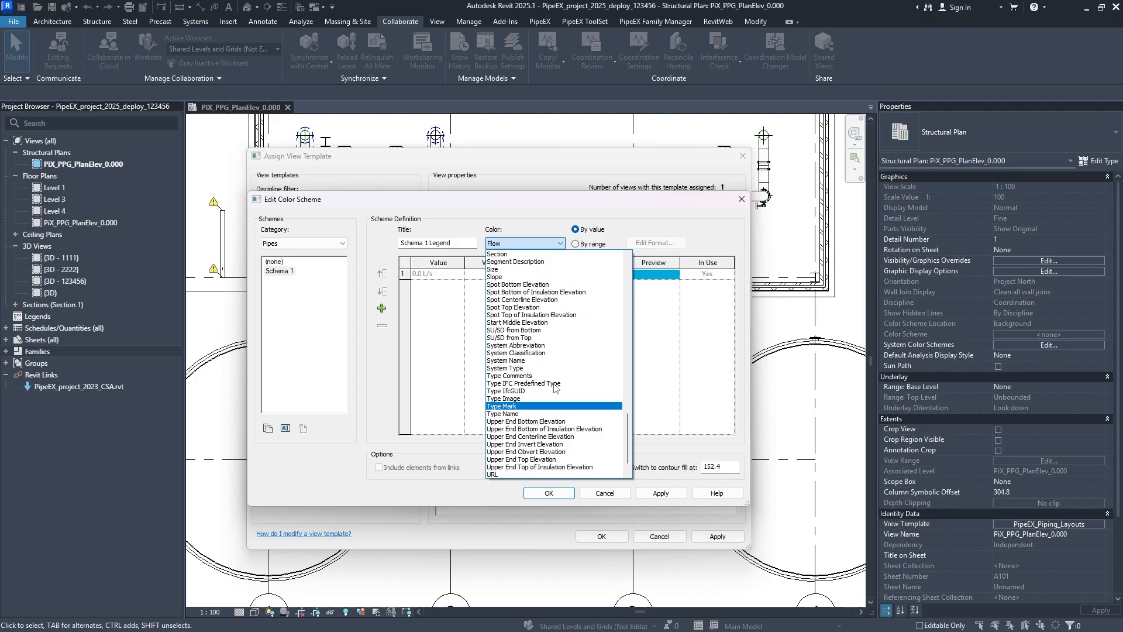
pyautogui.scroll(1, 541, 402)
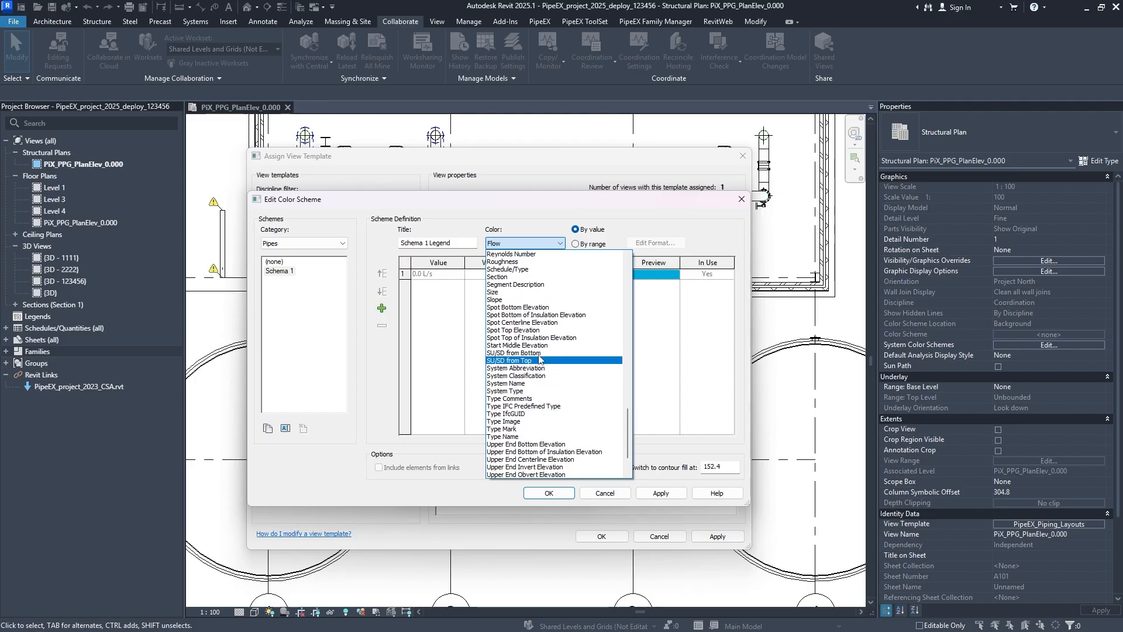
pyautogui.scroll(-1, 543, 336)
pyautogui.click(558, 344)
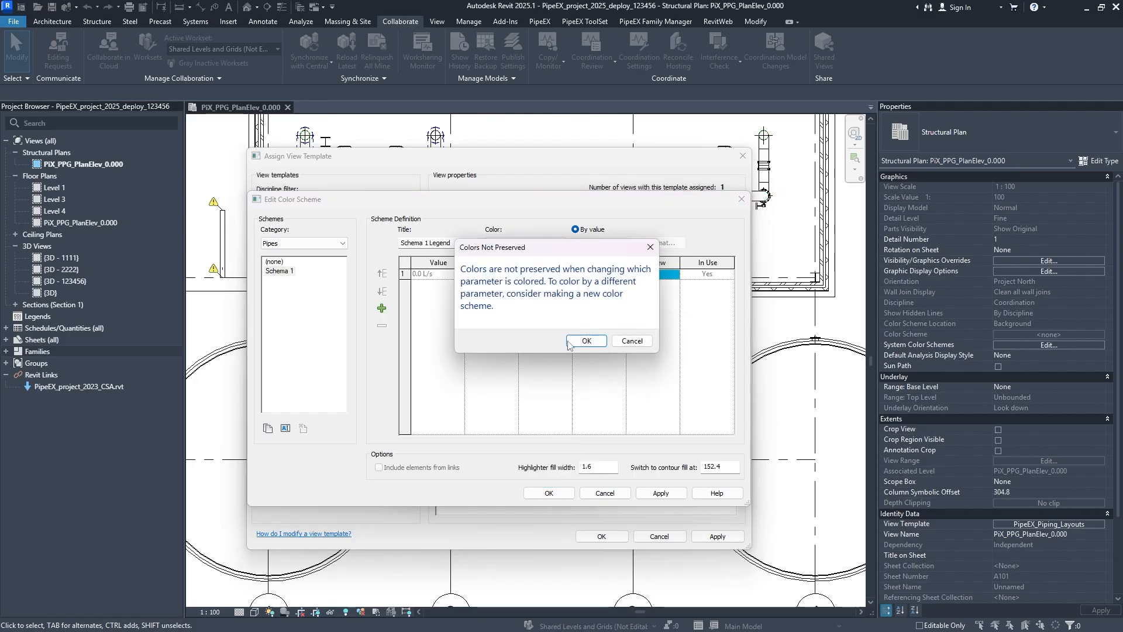
pyautogui.click(587, 341)
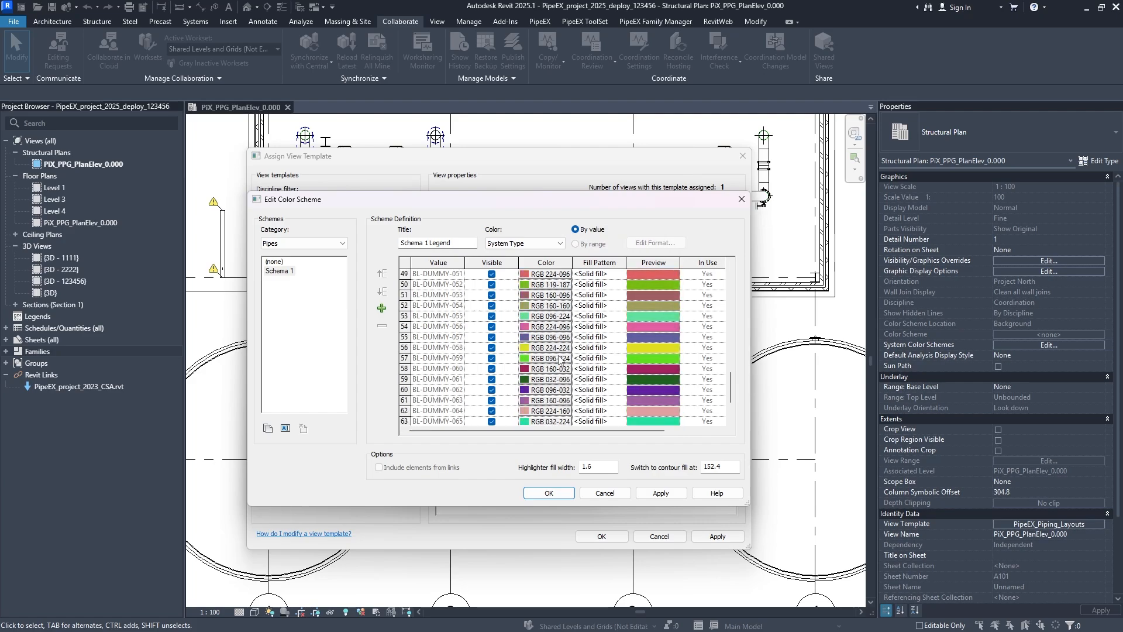
# - Apply Schema 1 to the Pipes category and confirm the template's system color schemes
pyautogui.click(661, 493)
pyautogui.click(550, 494)
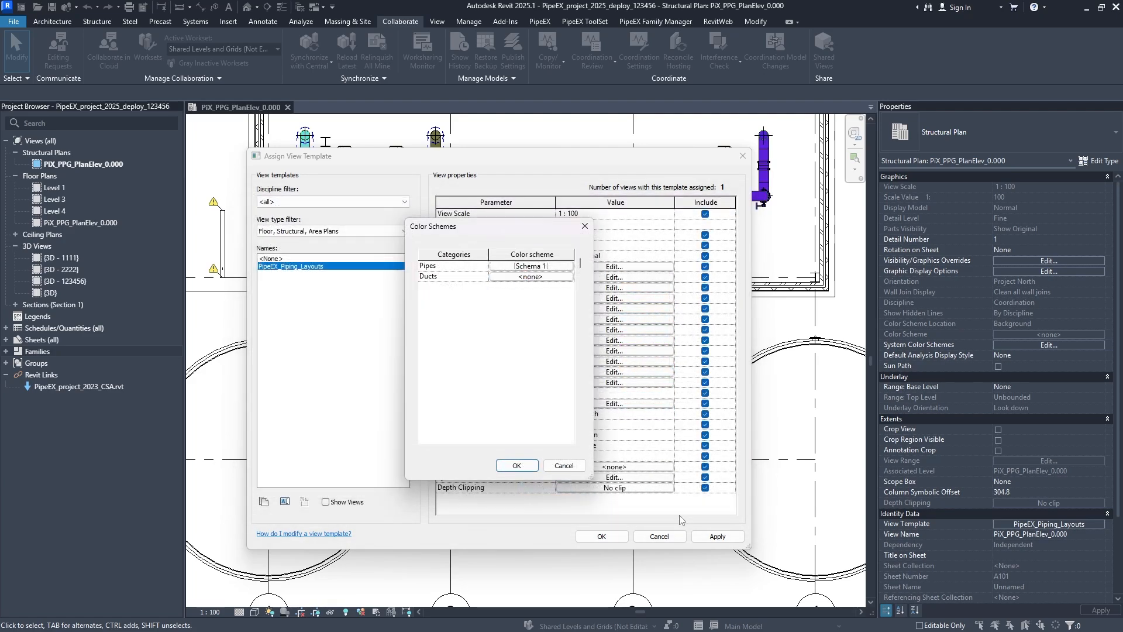
pyautogui.click(518, 465)
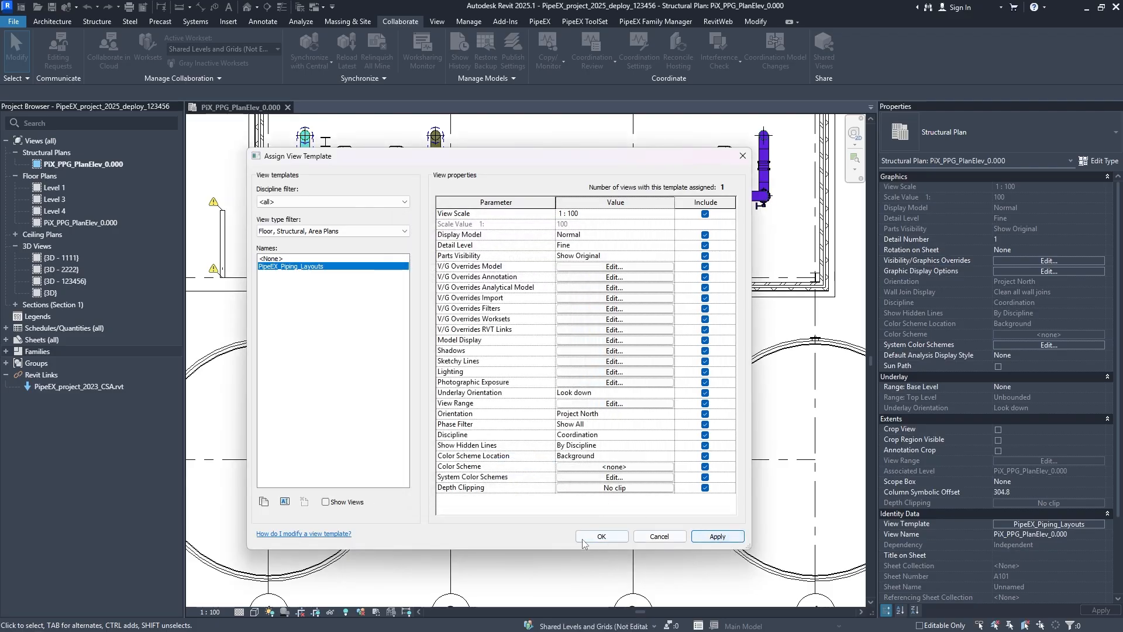
# - Accept the view template settings and inspect the color-coded pipe runs across the piping plan
pyautogui.click(602, 536)
pyautogui.scroll(-4, 461, 442)
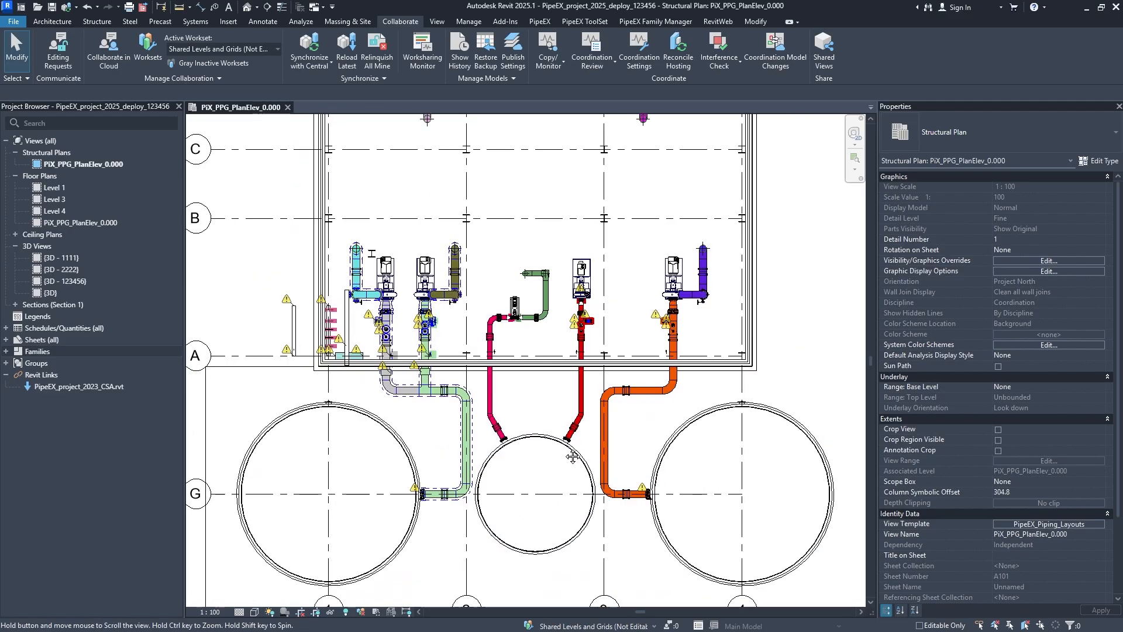
pyautogui.scroll(3, 460, 441)
pyautogui.moveTo(480, 390); pyautogui.dragTo(471, 461, button='middle')
pyautogui.moveTo(702, 188); pyautogui.dragTo(584, 581, button='middle')
pyautogui.scroll(-4, 545, 482)
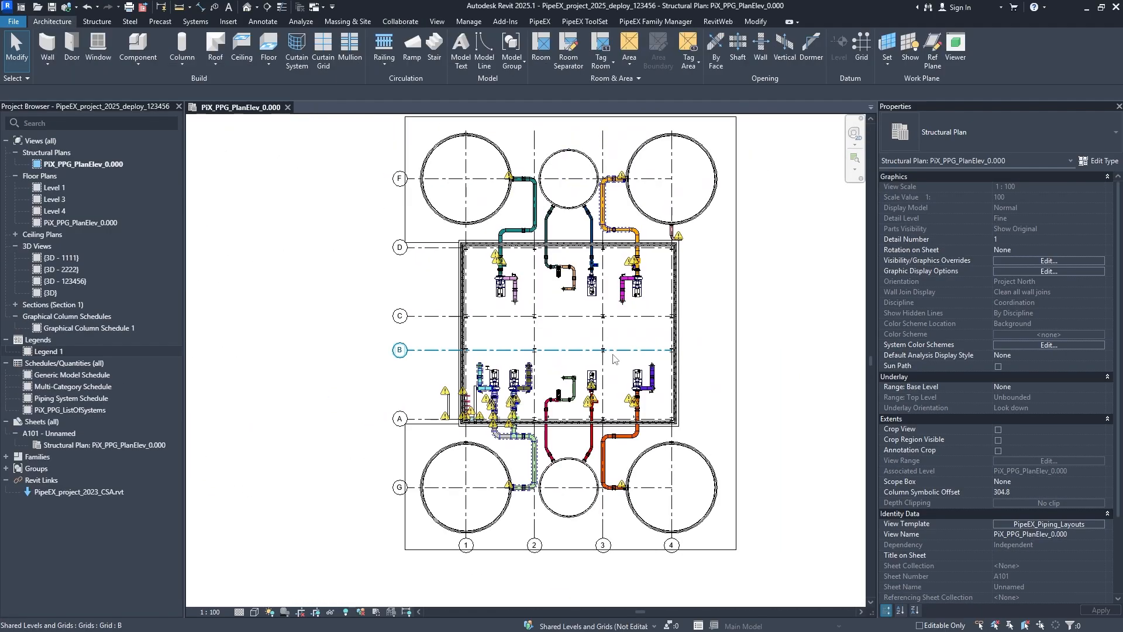
# - Set the PipeEX_Piping_Layouts template's depth clipping to Clip with line and apply it to the plan
pyautogui.click(1011, 522)
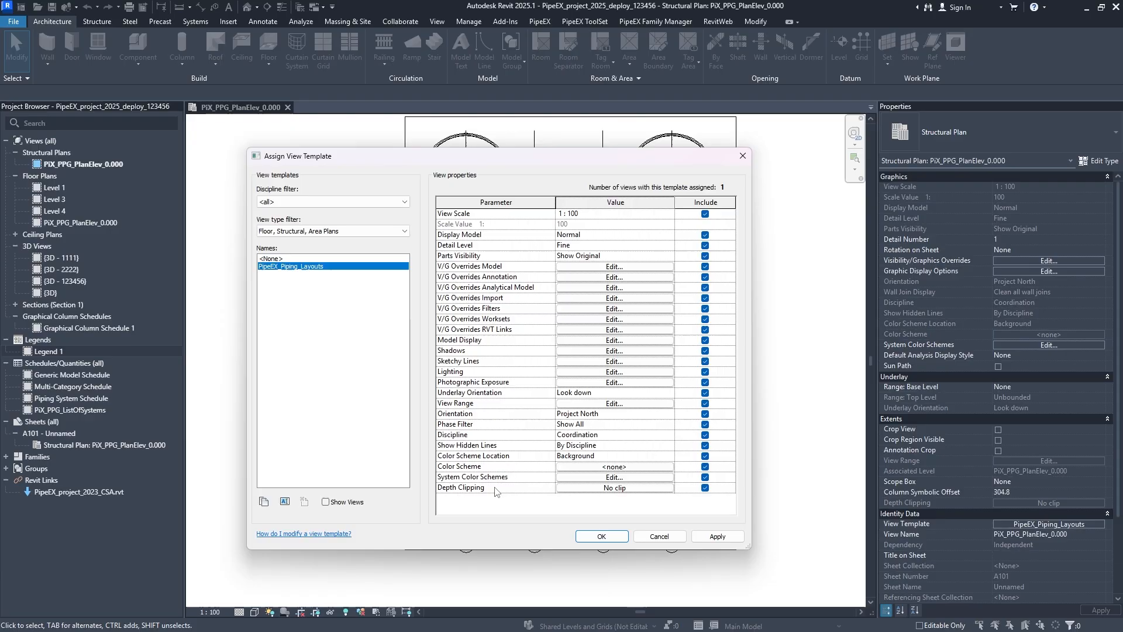
pyautogui.click(585, 489)
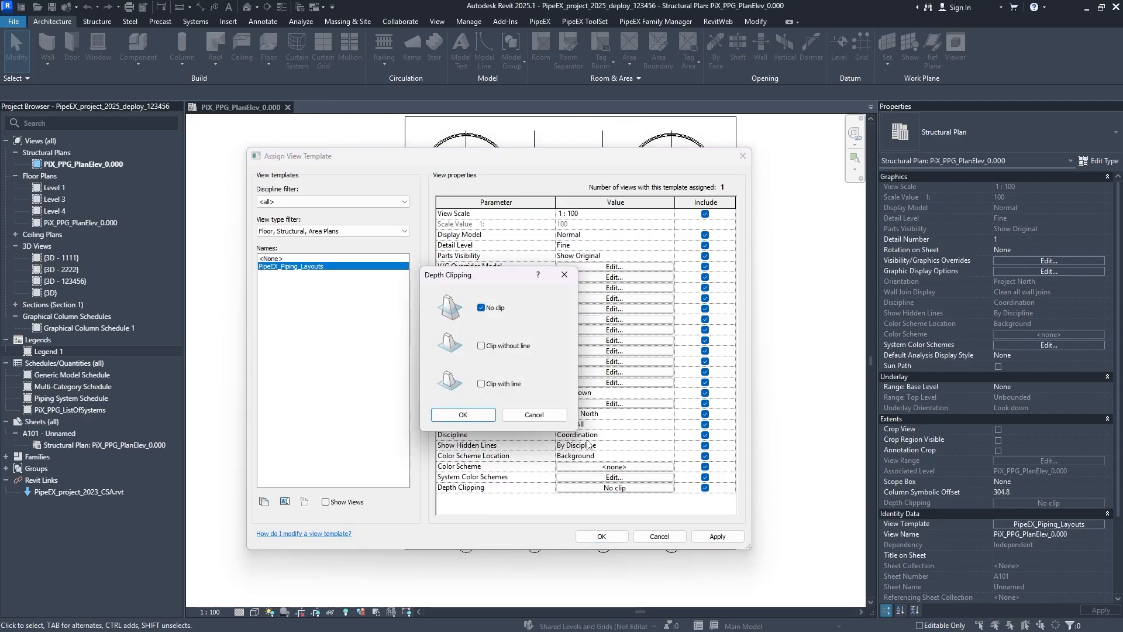
pyautogui.click(497, 347)
pyautogui.click(493, 386)
pyautogui.click(463, 414)
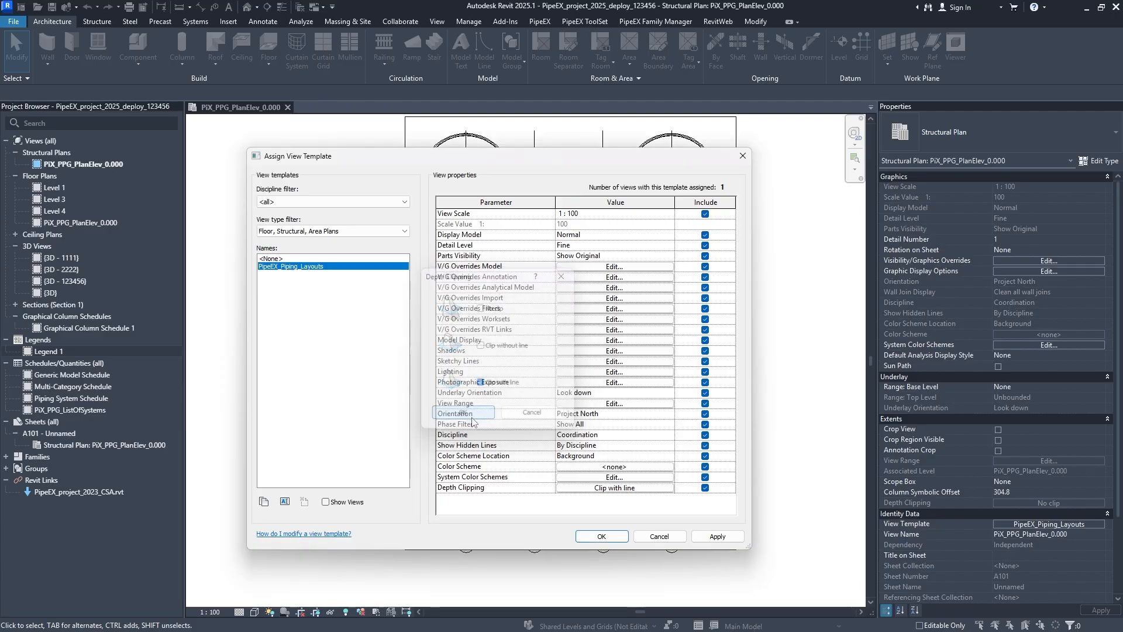
pyautogui.click(706, 536)
pyautogui.click(602, 536)
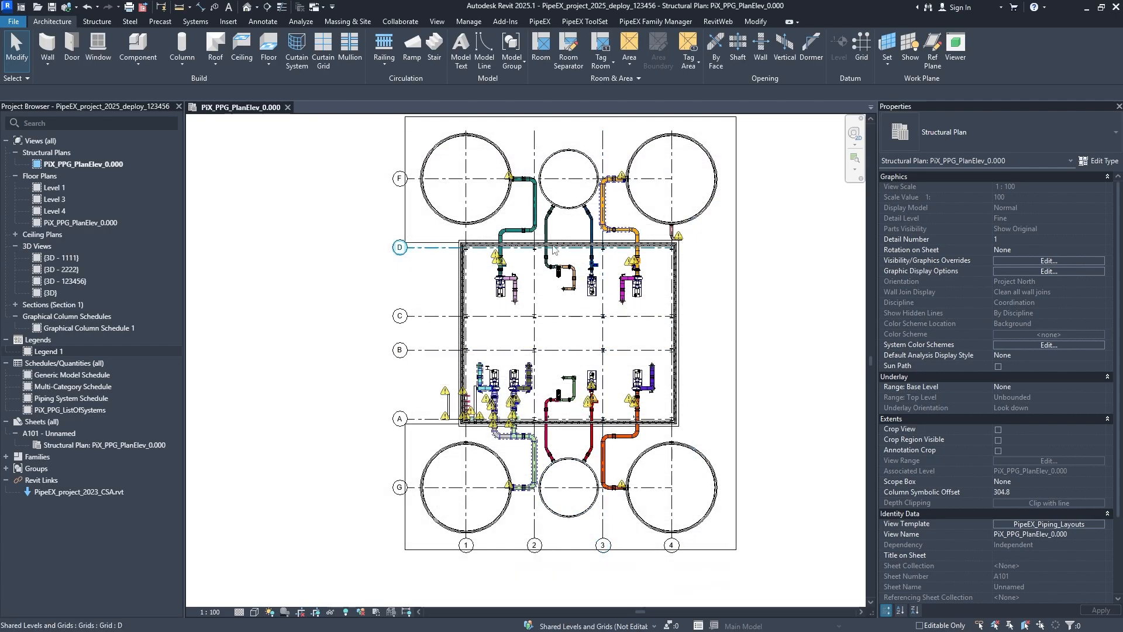
# - Check the clipped plan, and change the template's depth clipping to Clip without line, applying it to the view
pyautogui.scroll(2, 570, 287)
pyautogui.moveTo(669, 428); pyautogui.dragTo(646, 188, button='middle')
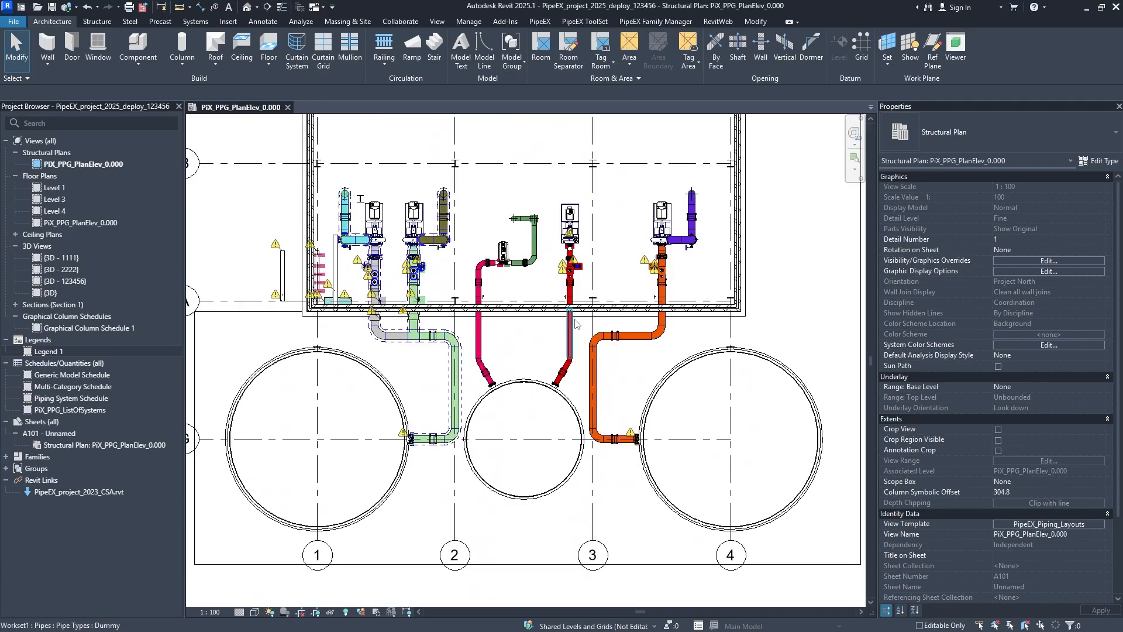
pyautogui.scroll(-5, 576, 321)
pyautogui.moveTo(577, 323); pyautogui.dragTo(568, 382, button='middle')
pyautogui.moveTo(577, 330); pyautogui.dragTo(722, 342, button='middle')
pyautogui.click(1018, 526)
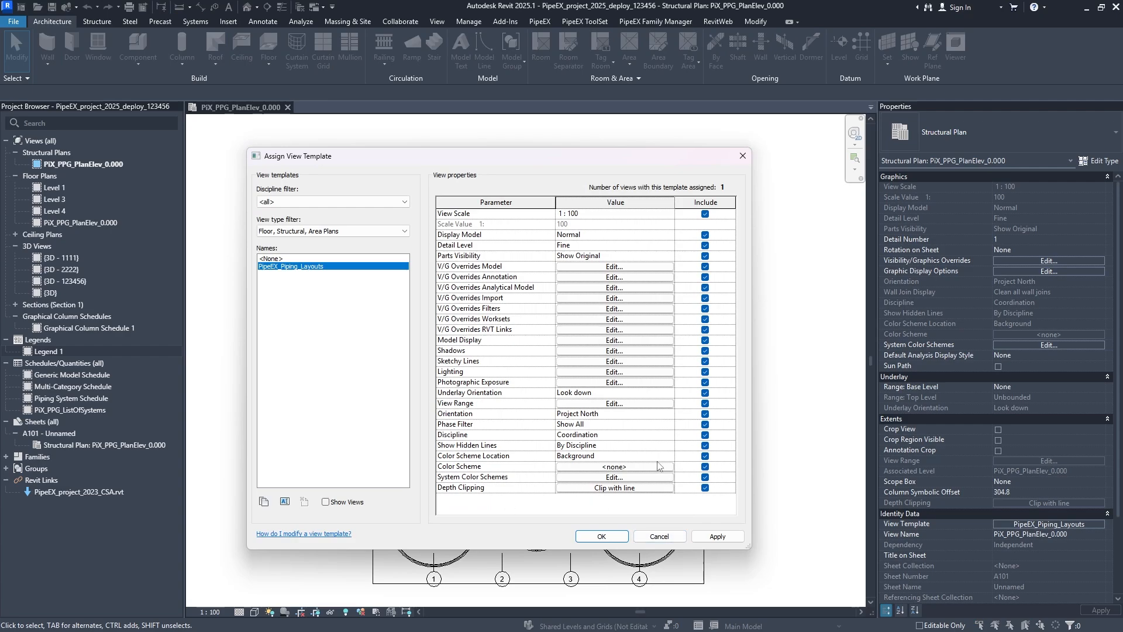
pyautogui.click(637, 487)
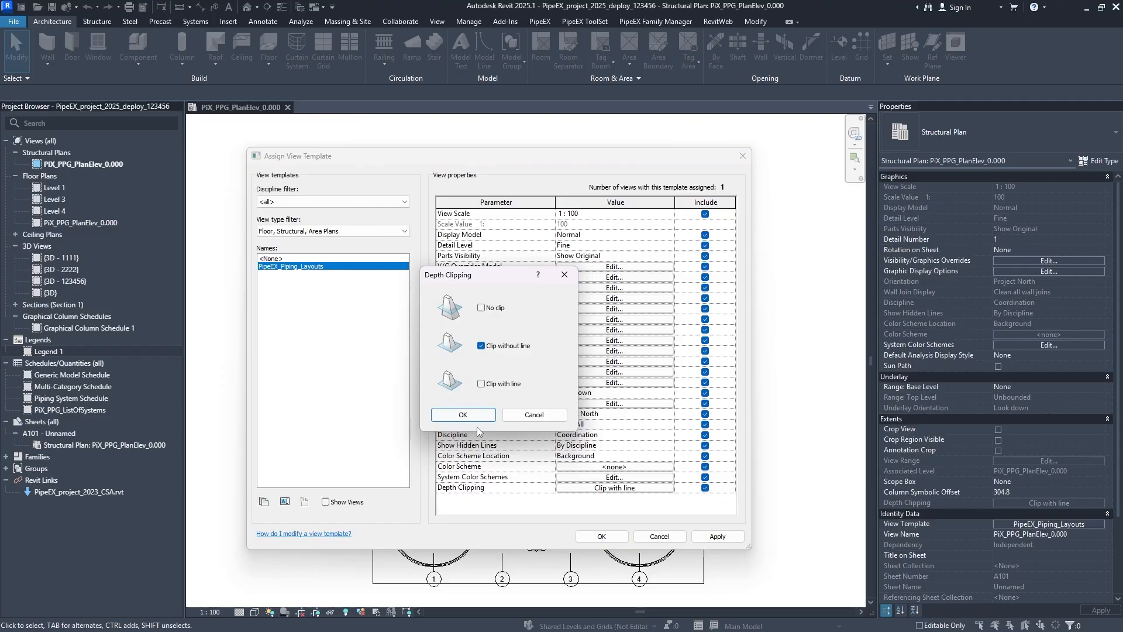
pyautogui.click(471, 415)
pyautogui.click(715, 536)
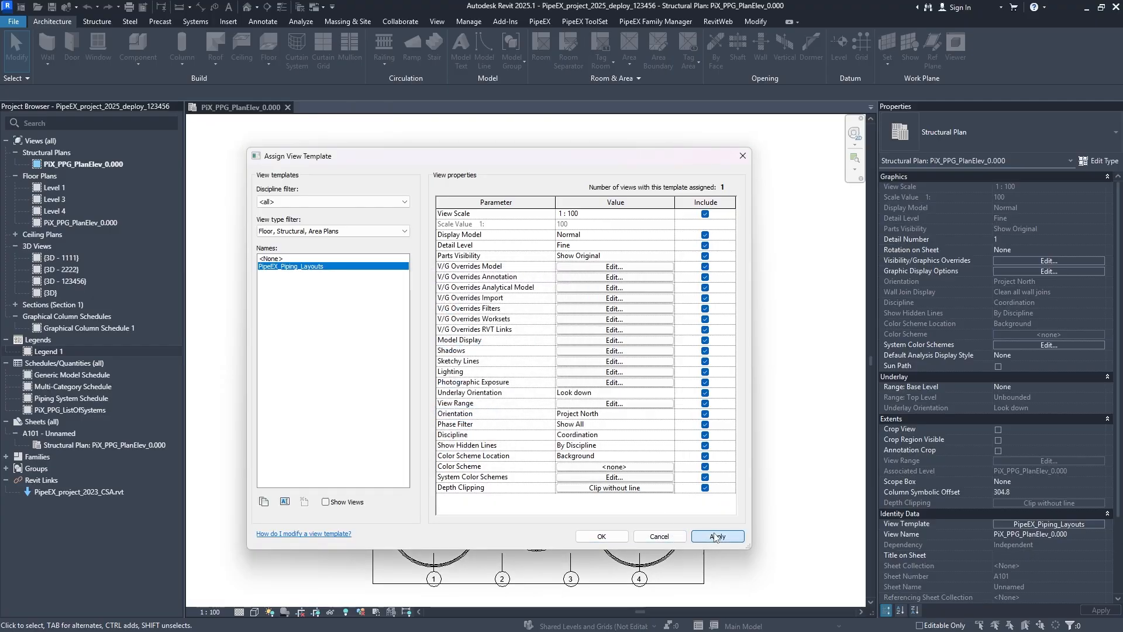
pyautogui.press('Return')
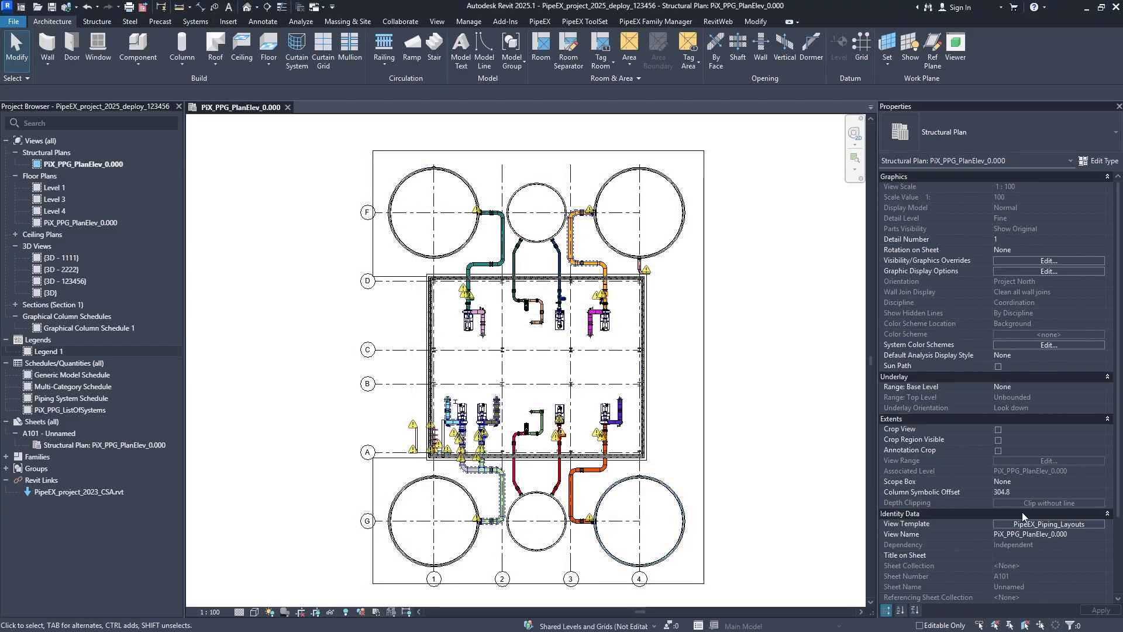
# - Reopen the view template and return its depth clipping to No clip, applying the change
pyautogui.scroll(-3, 1024, 515)
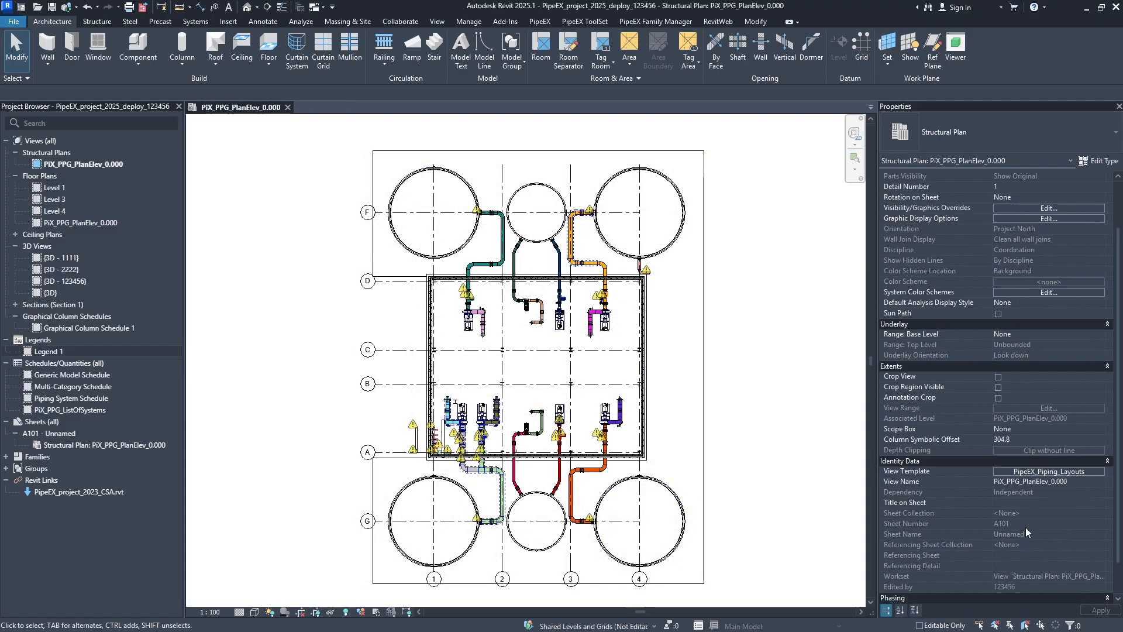
pyautogui.click(1017, 472)
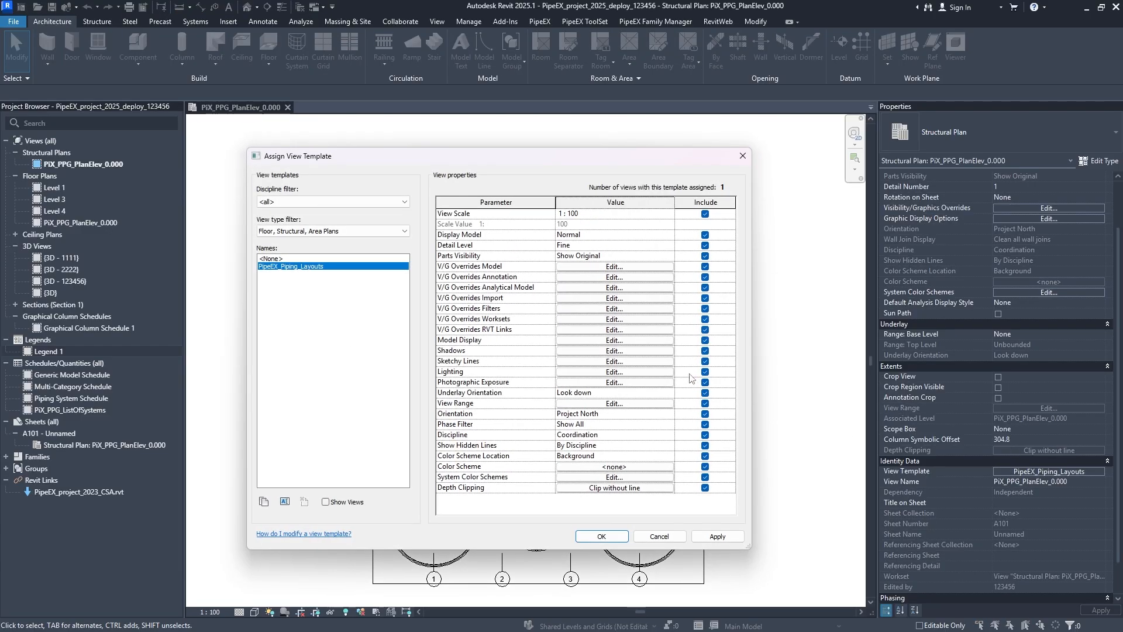
pyautogui.click(622, 488)
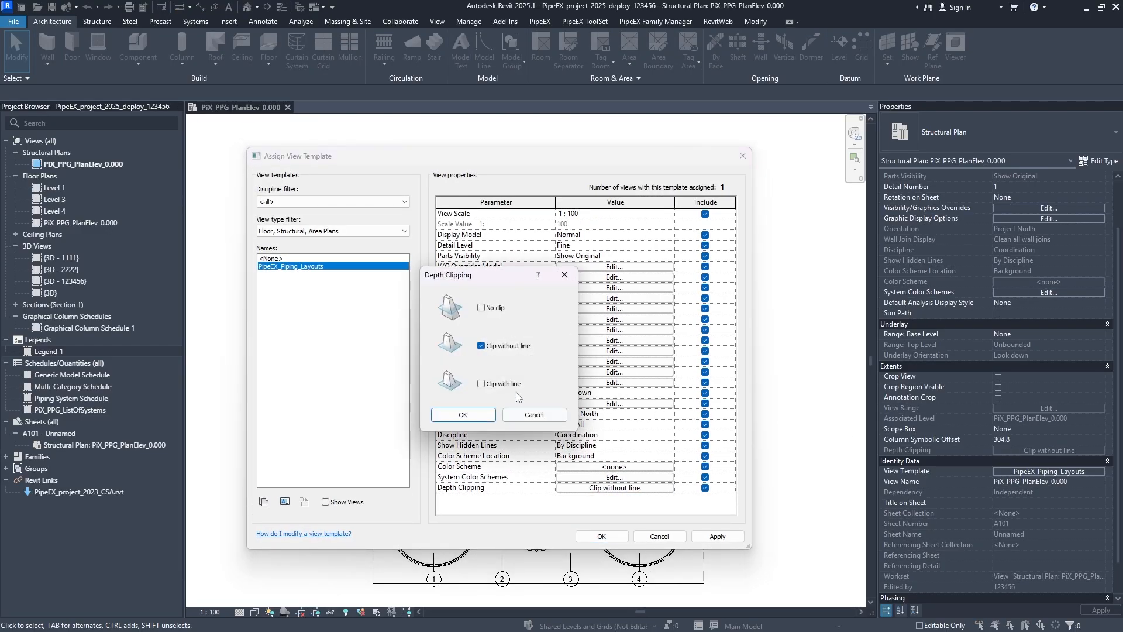
pyautogui.click(481, 307)
pyautogui.click(463, 414)
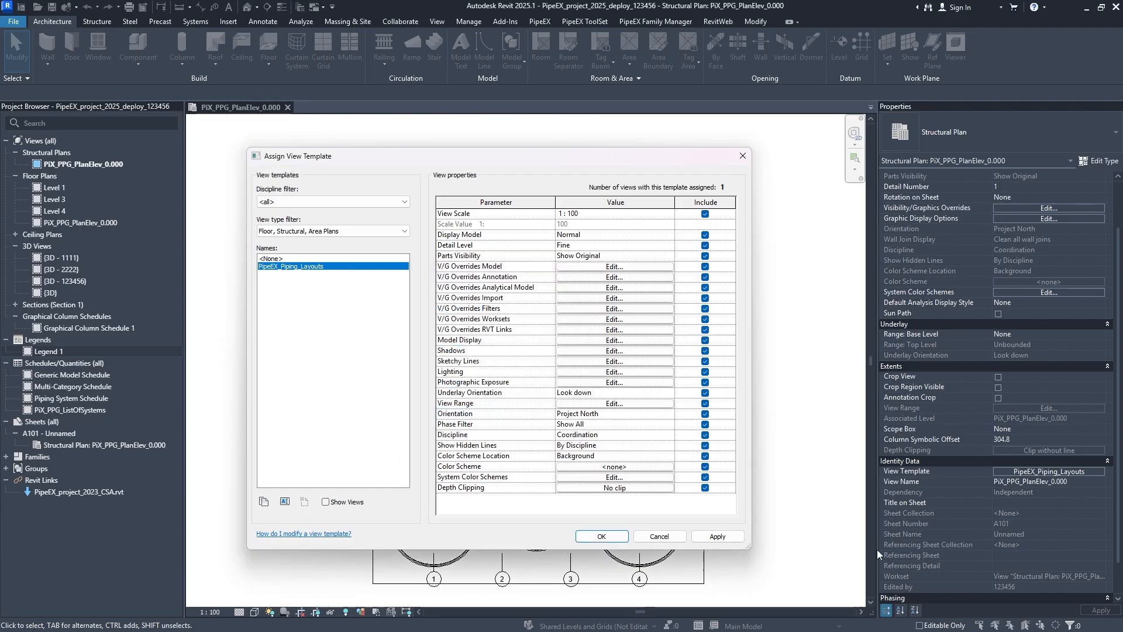
pyautogui.click(718, 536)
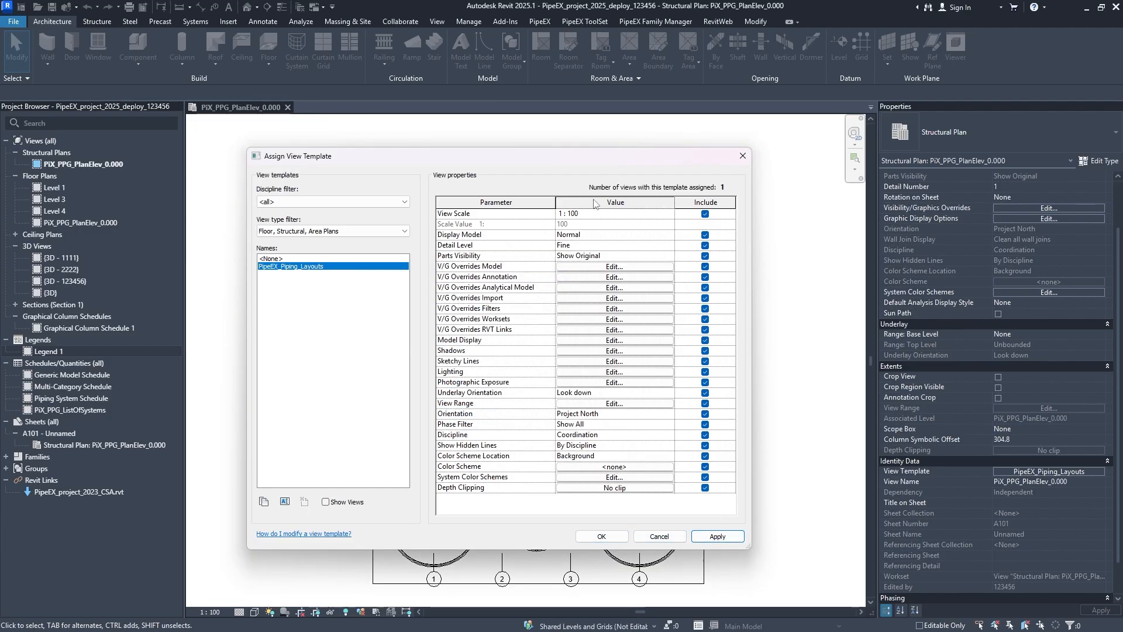
# - Set the template's view scale to 1 : 10, apply it and confirm the view template
pyautogui.click(670, 215)
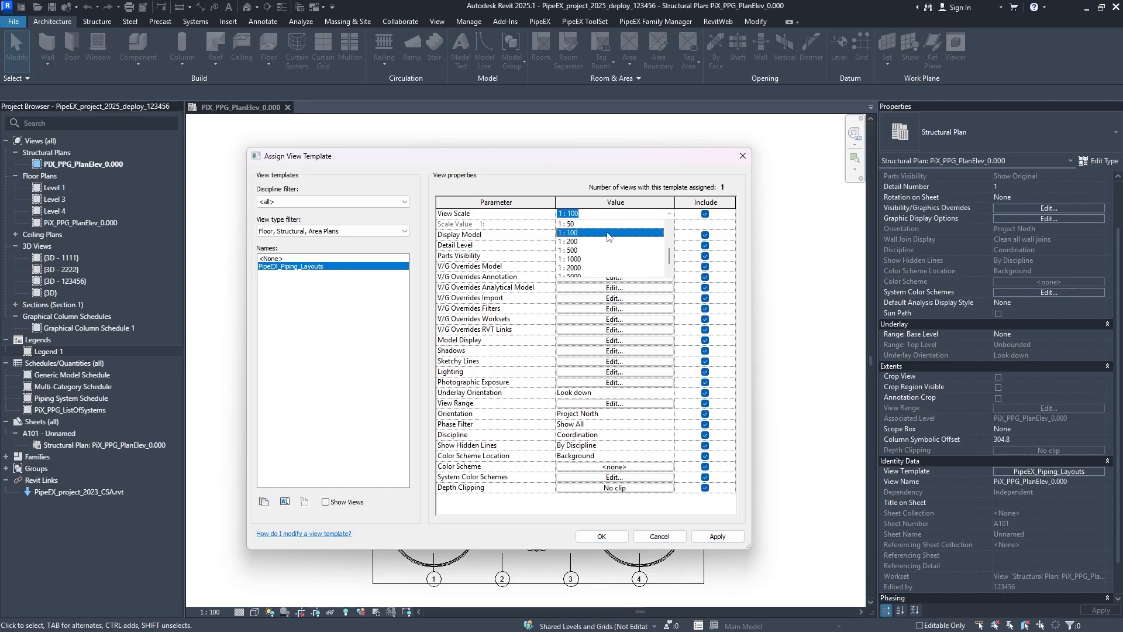
pyautogui.scroll(2, 607, 236)
pyautogui.click(586, 251)
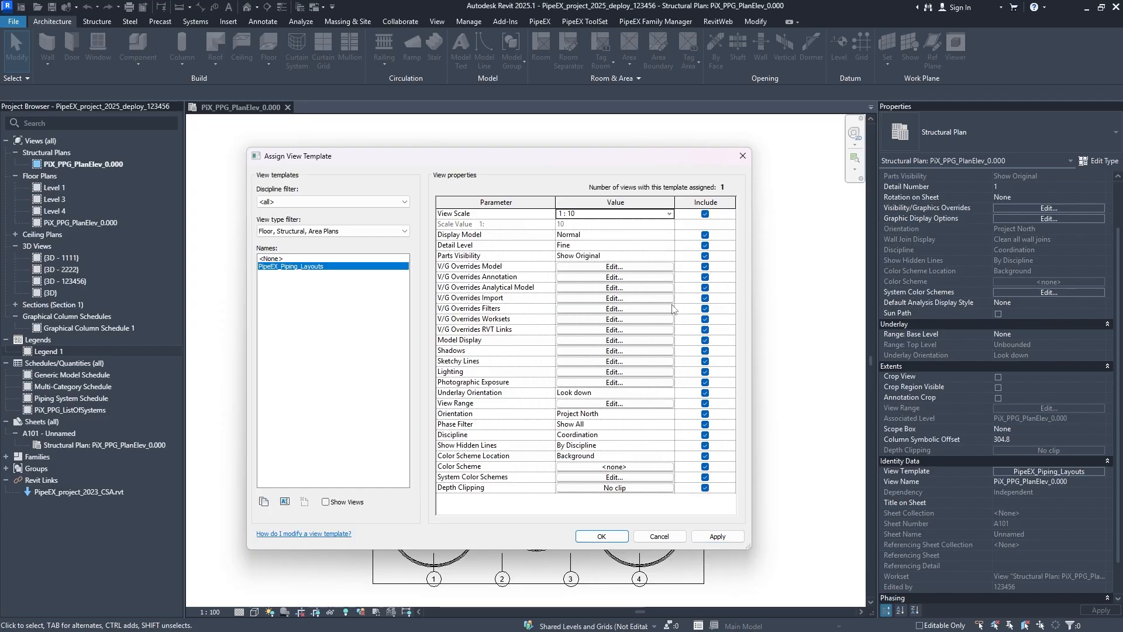
pyautogui.click(717, 536)
pyautogui.click(626, 536)
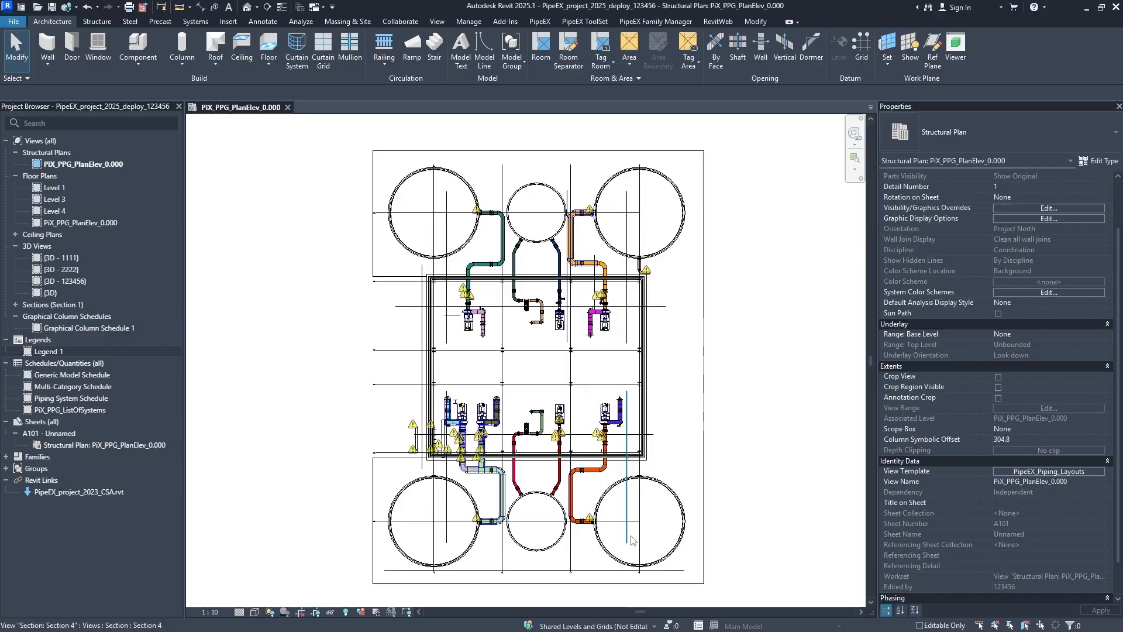
# - Examine how the grid bubbles, section lines and line patterns display in the plan at the 1 : 10 scale
pyautogui.scroll(3, 401, 466)
pyautogui.scroll(7, 404, 469)
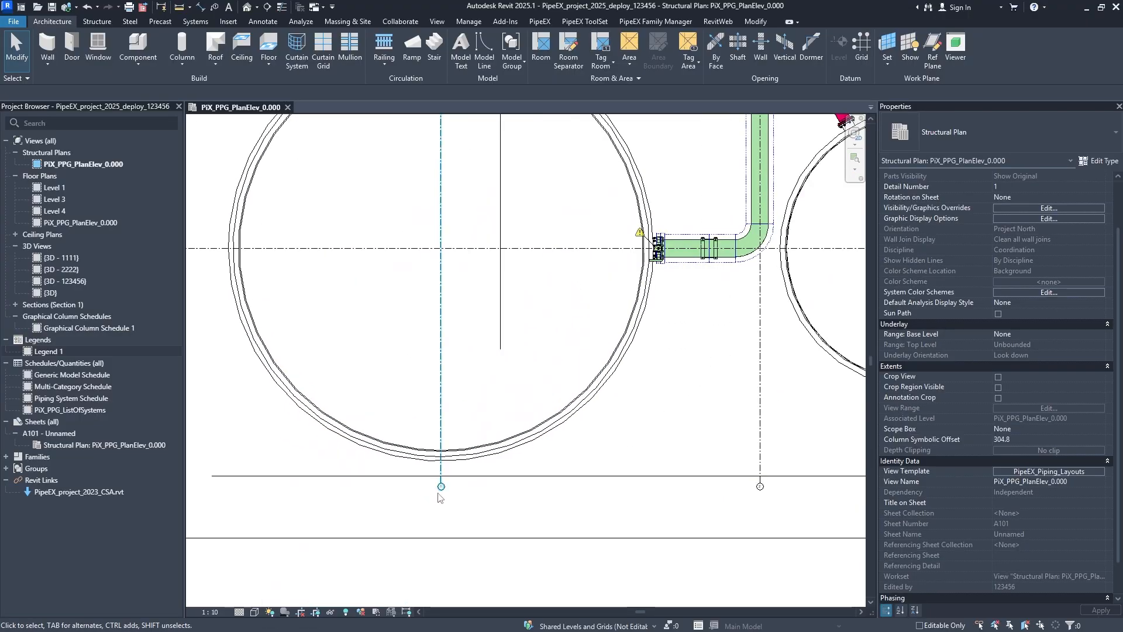
pyautogui.scroll(-10, 446, 489)
pyautogui.scroll(5, 526, 386)
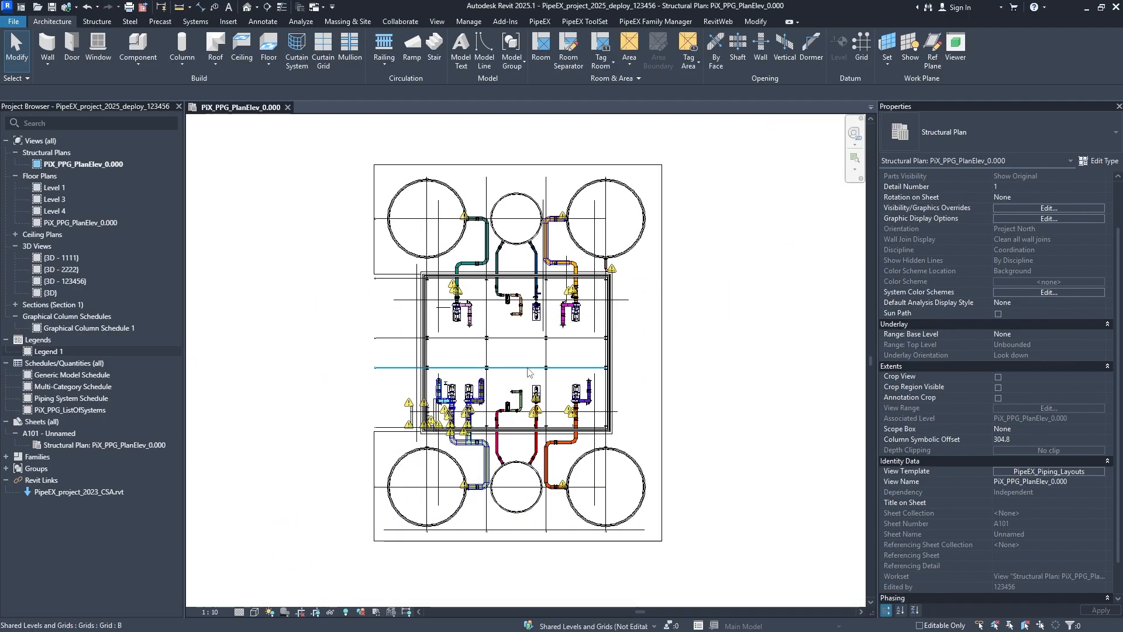
pyautogui.moveTo(424, 604); pyautogui.dragTo(446, 456, button='middle')
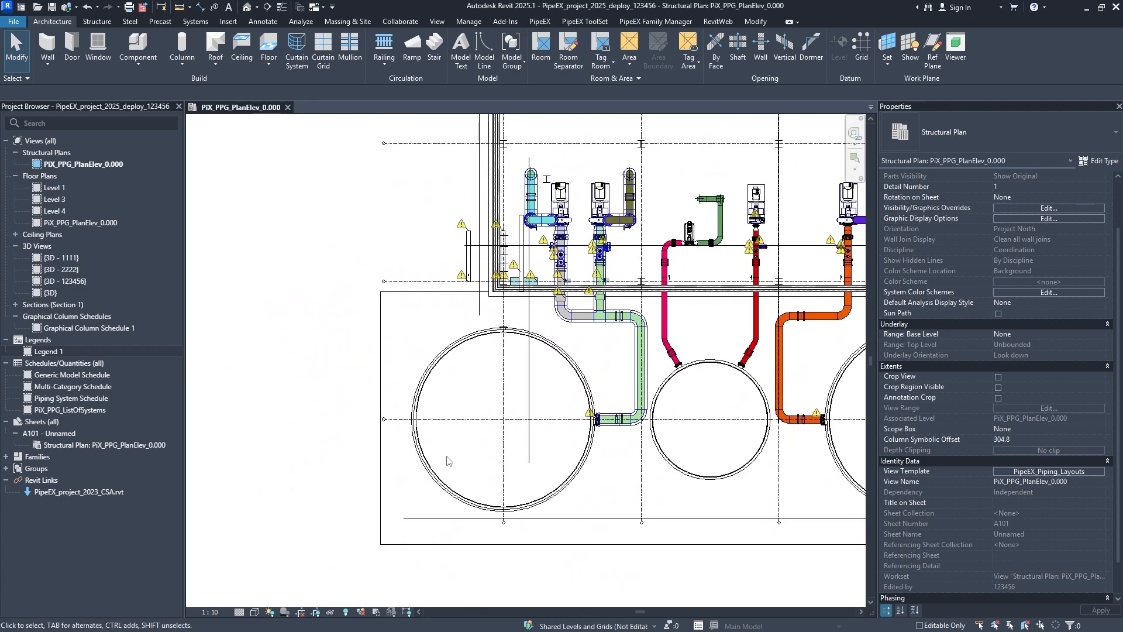
pyautogui.scroll(8, 483, 477)
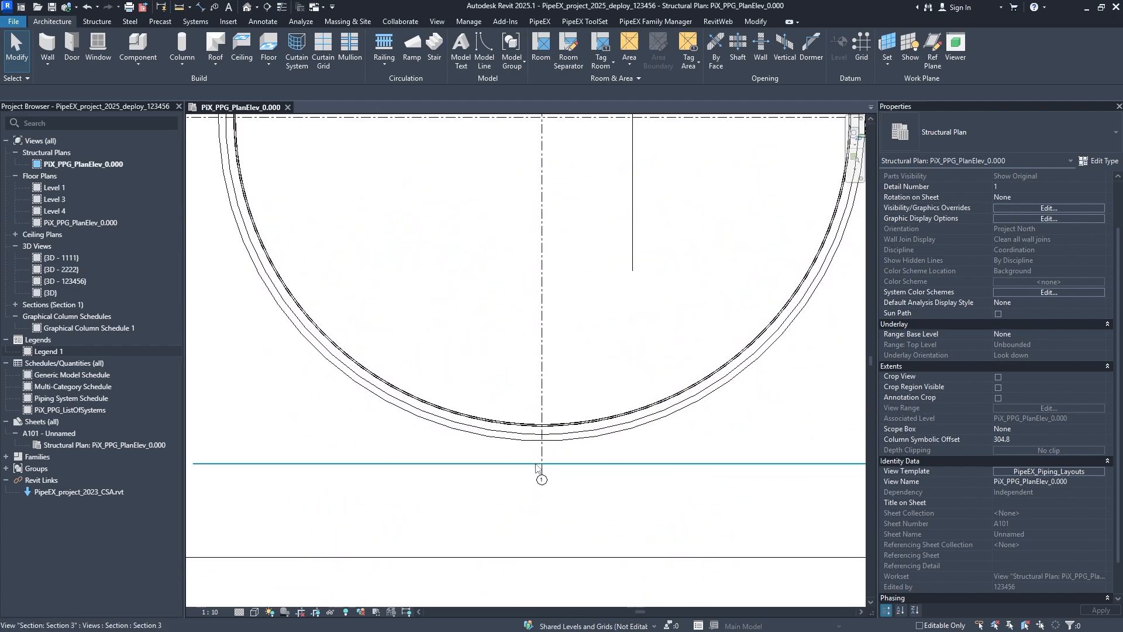
pyautogui.scroll(-8, 542, 492)
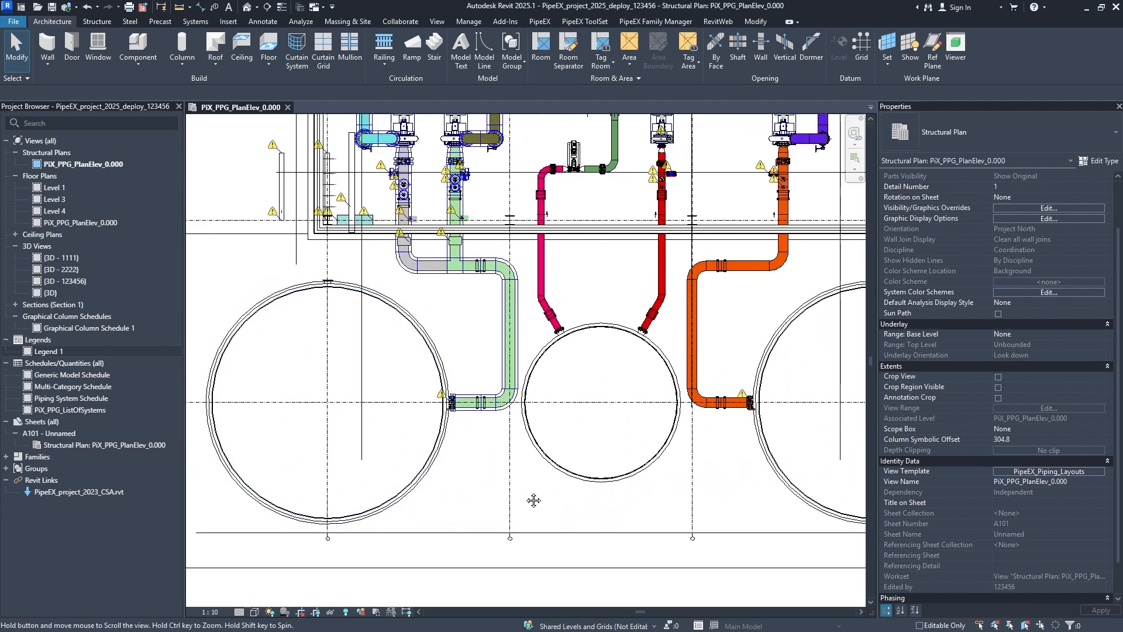
pyautogui.scroll(-3, 529, 504)
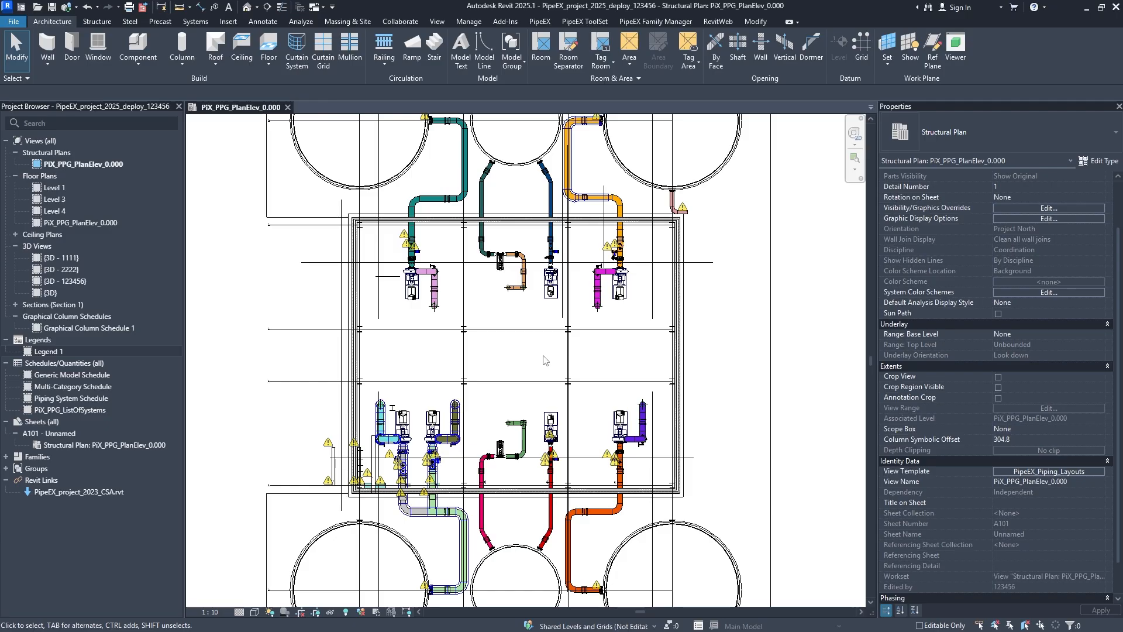
pyautogui.scroll(-3, 543, 360)
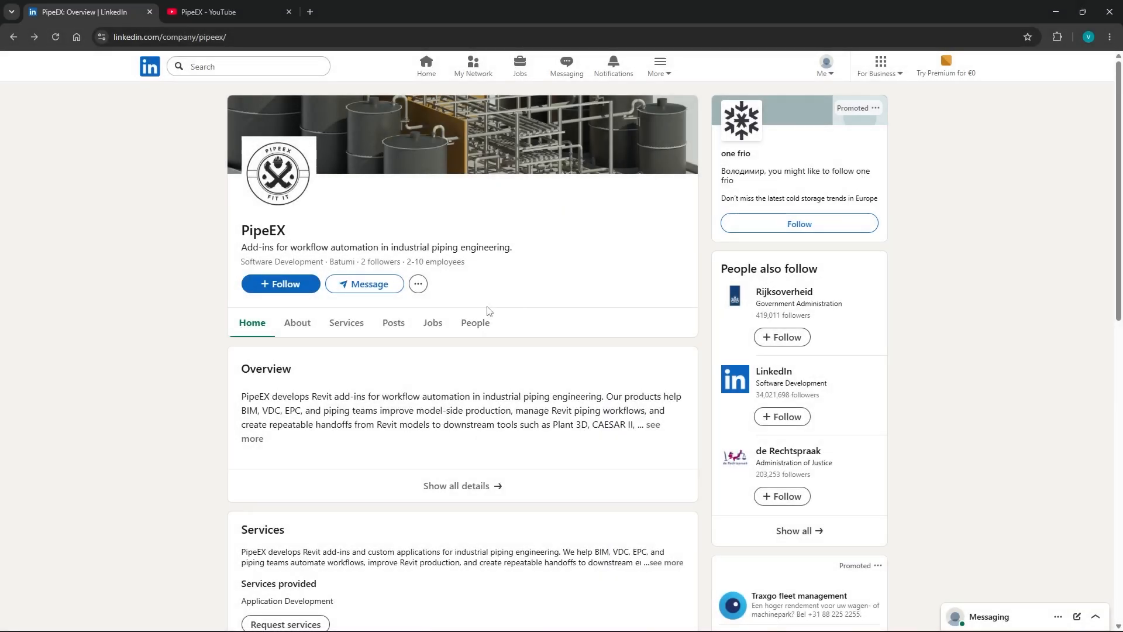
# - Switch to the PipeEX company page on LinkedIn, follow it without turning on notifications, and view its new message form
pyautogui.scroll(-1, 429, 188)
pyautogui.scroll(1, 373, 260)
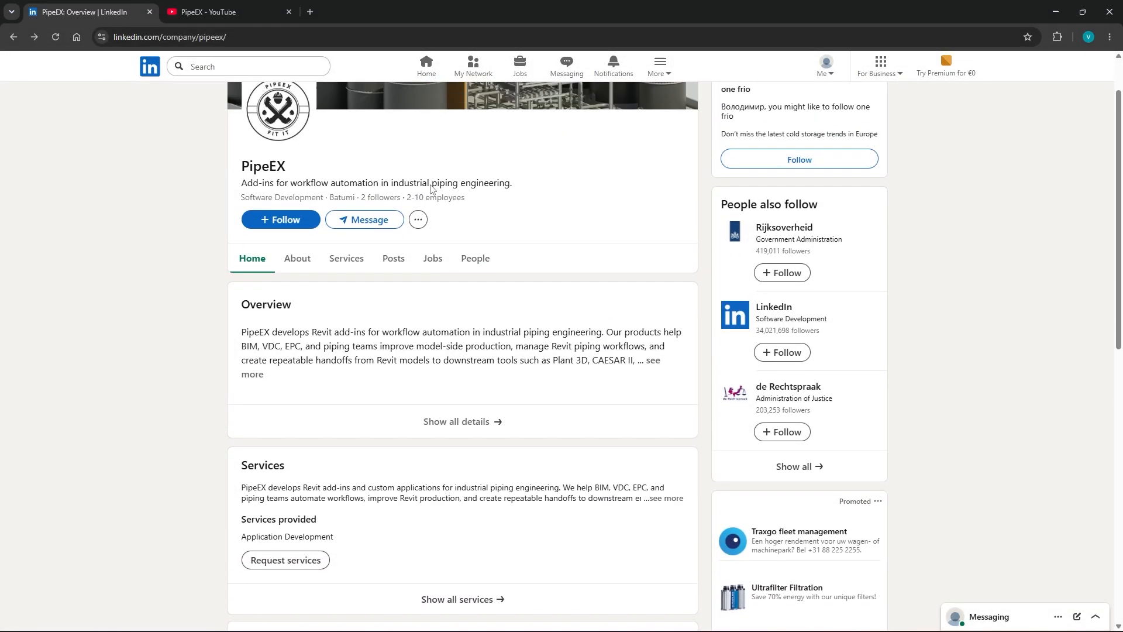
pyautogui.click(284, 284)
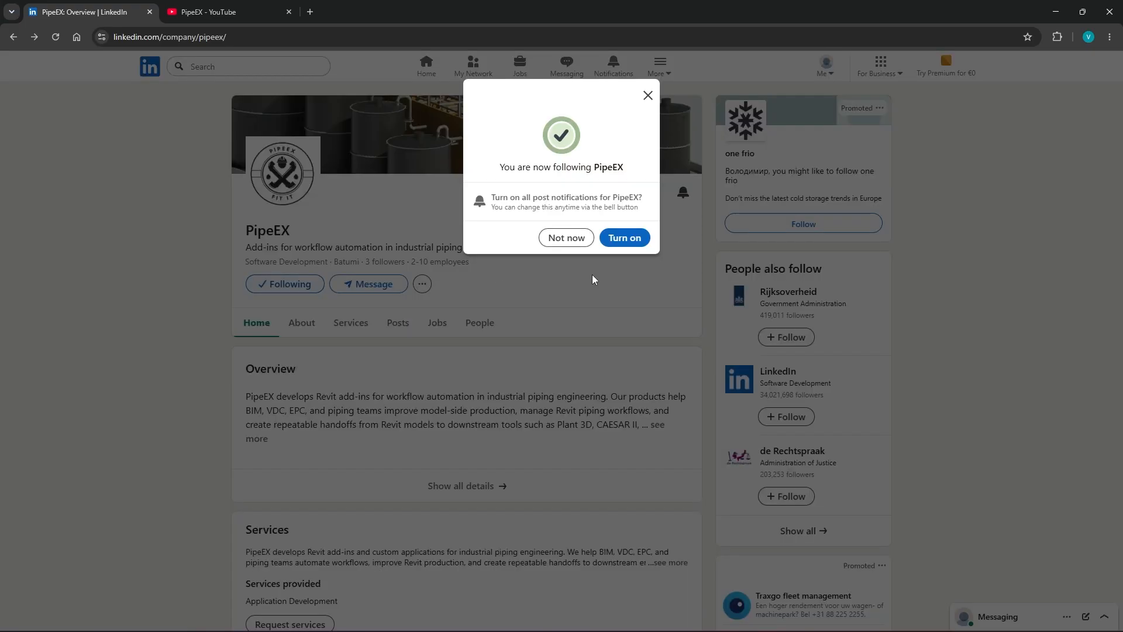
pyautogui.click(647, 95)
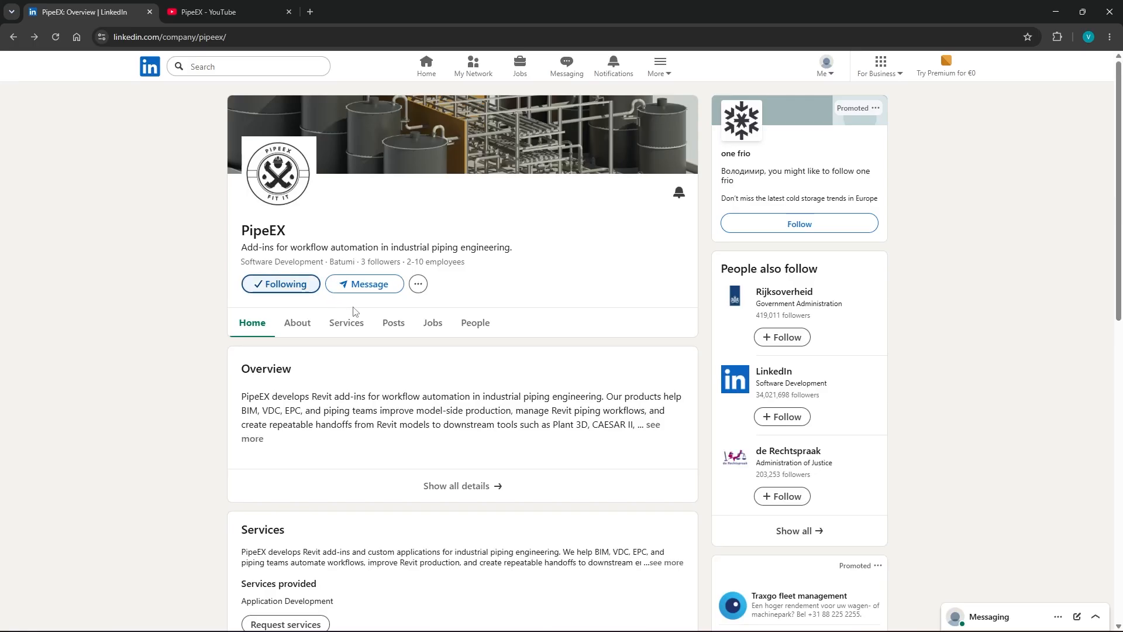
pyautogui.click(373, 284)
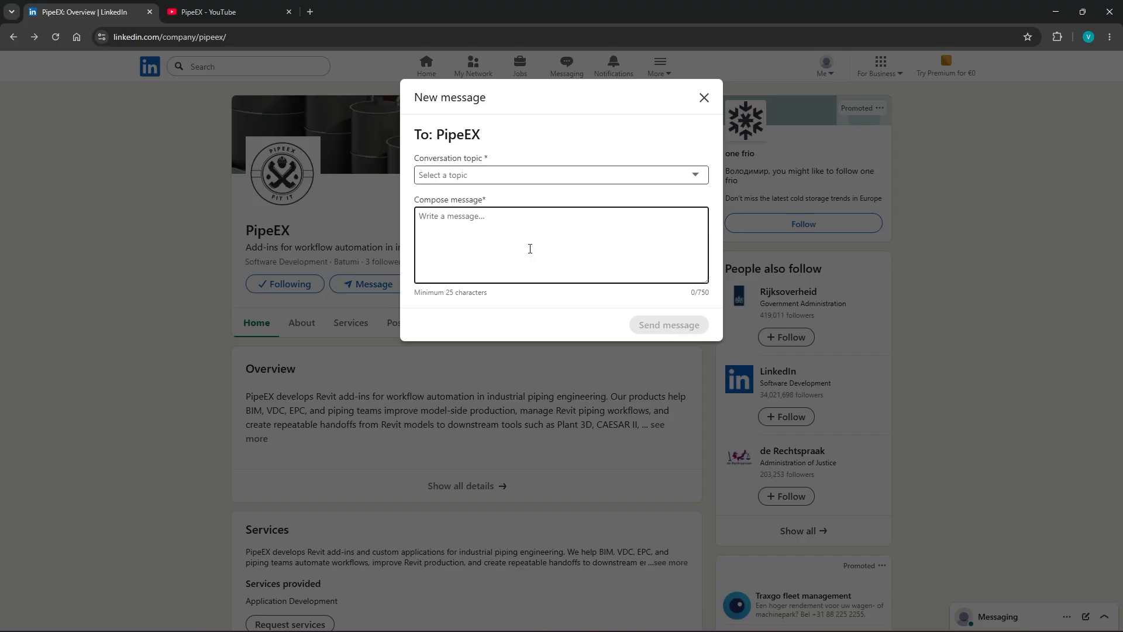
pyautogui.click(704, 98)
# - Switch to the PipeEX channel on YouTube and open its description and full list of links
pyautogui.click(226, 10)
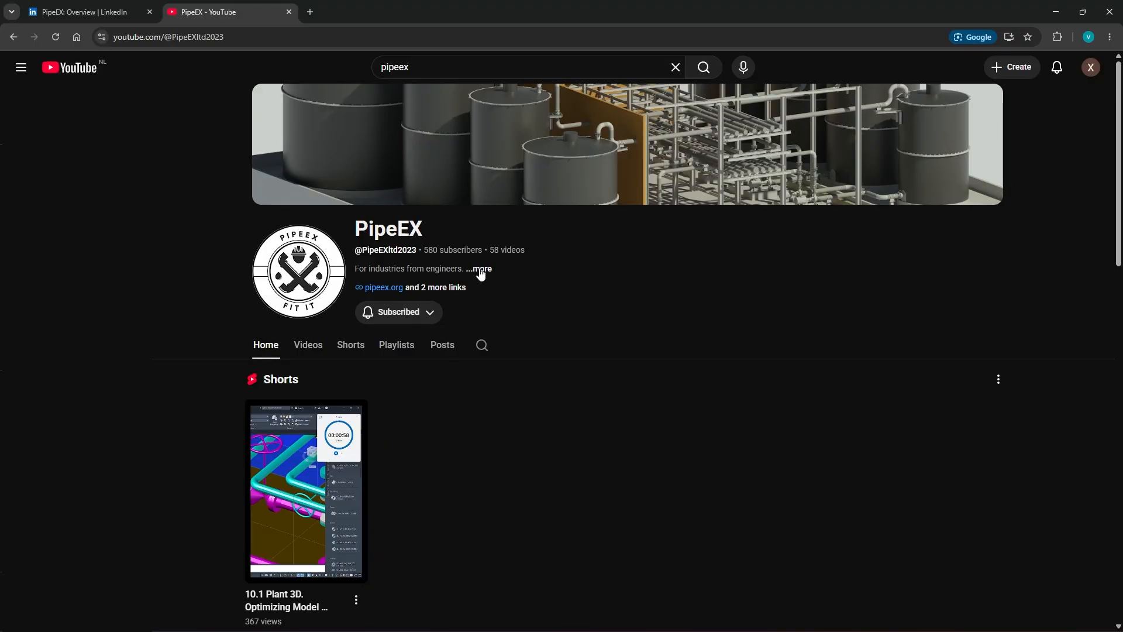
pyautogui.click(441, 289)
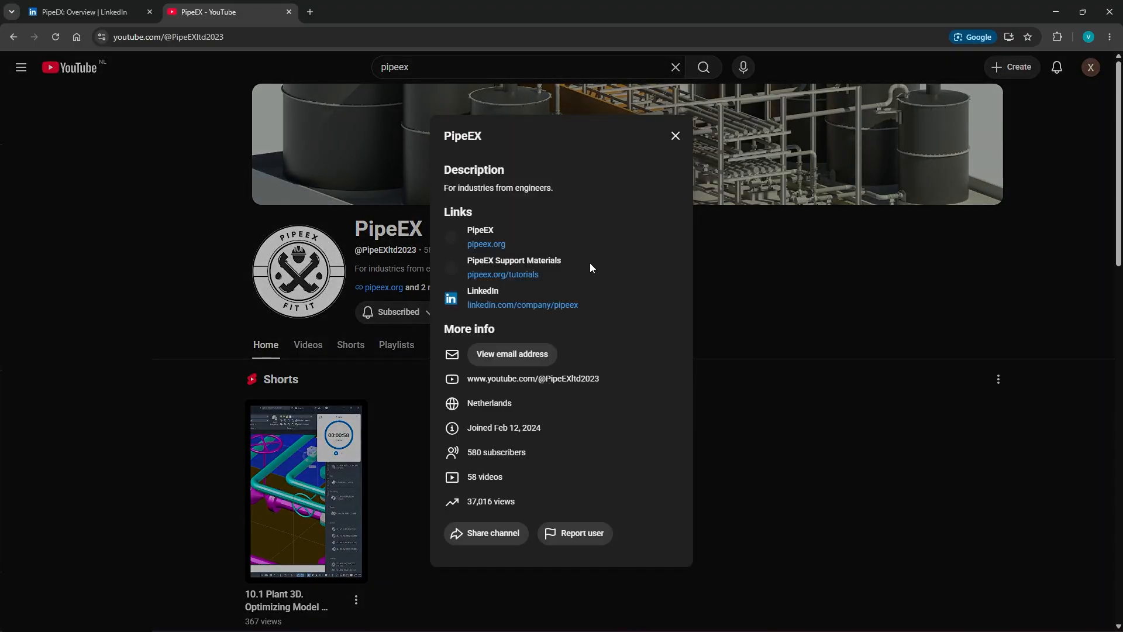